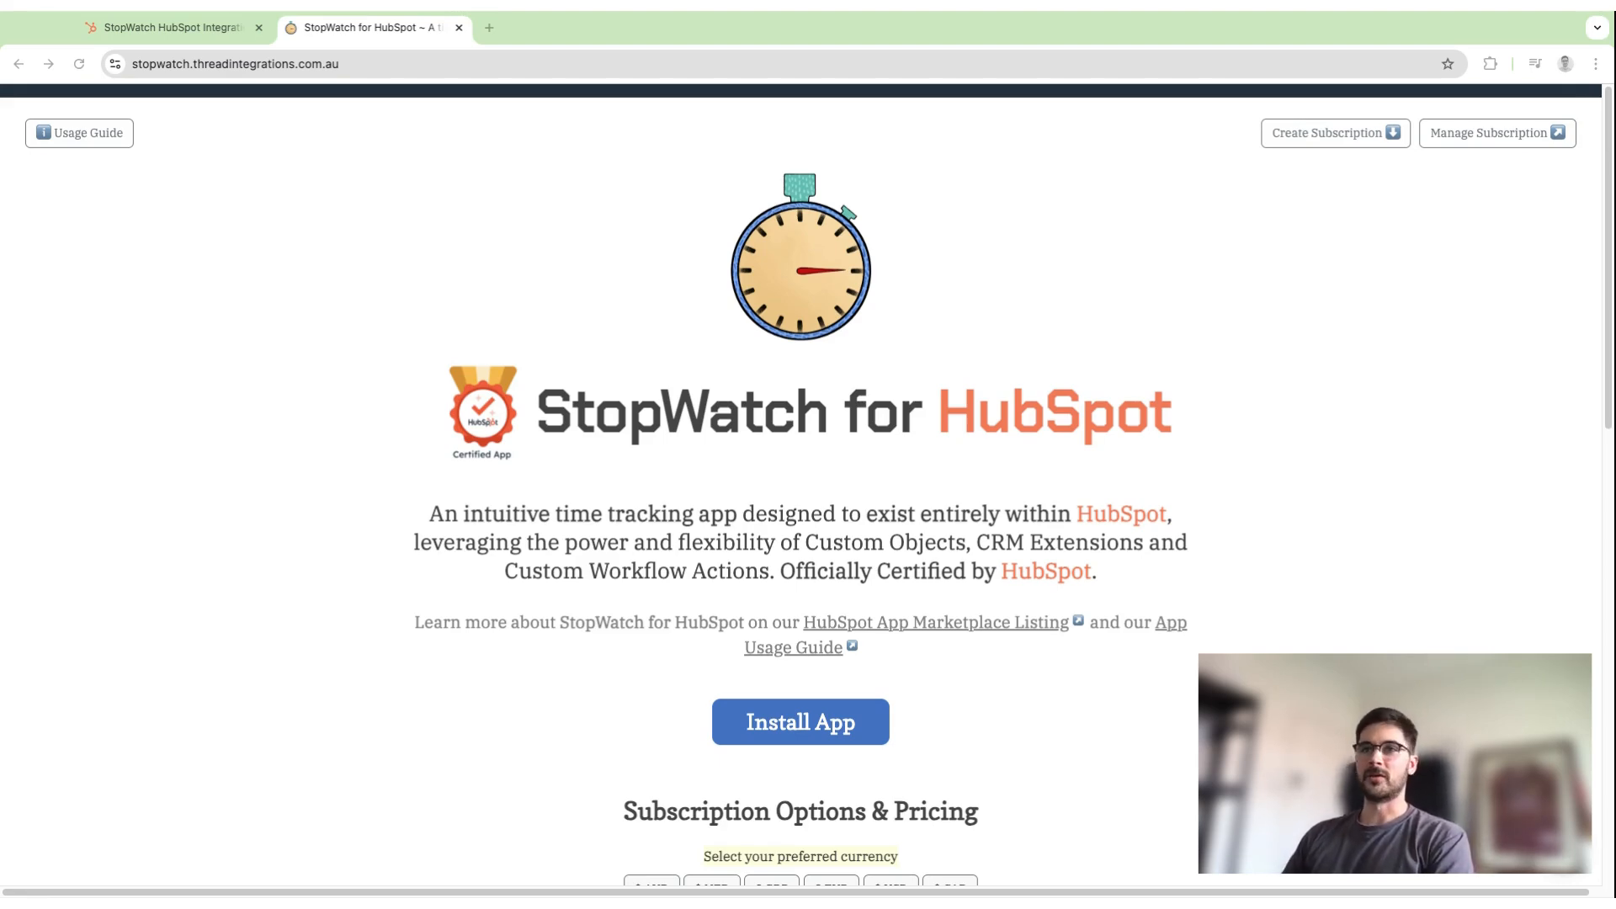
Start installing the StopWatch app from its website and choose StopWatch Demo as the HubSpot account to connect.
{"action": "left_click", "coordinate": [156, 28]}
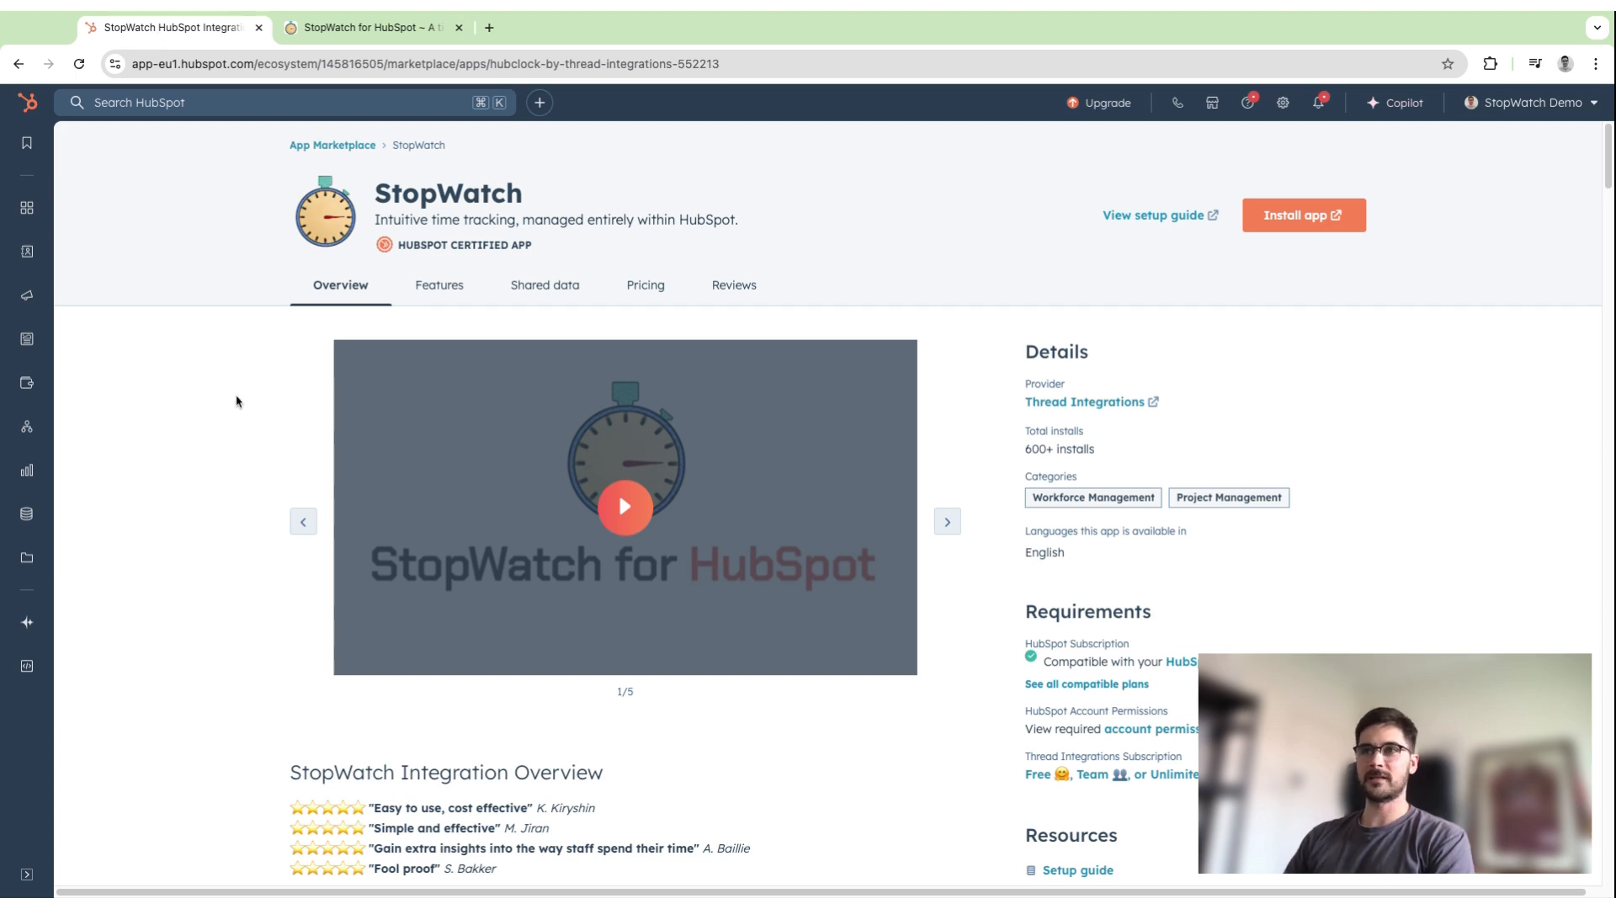
{"action": "left_click", "coordinate": [369, 30]}
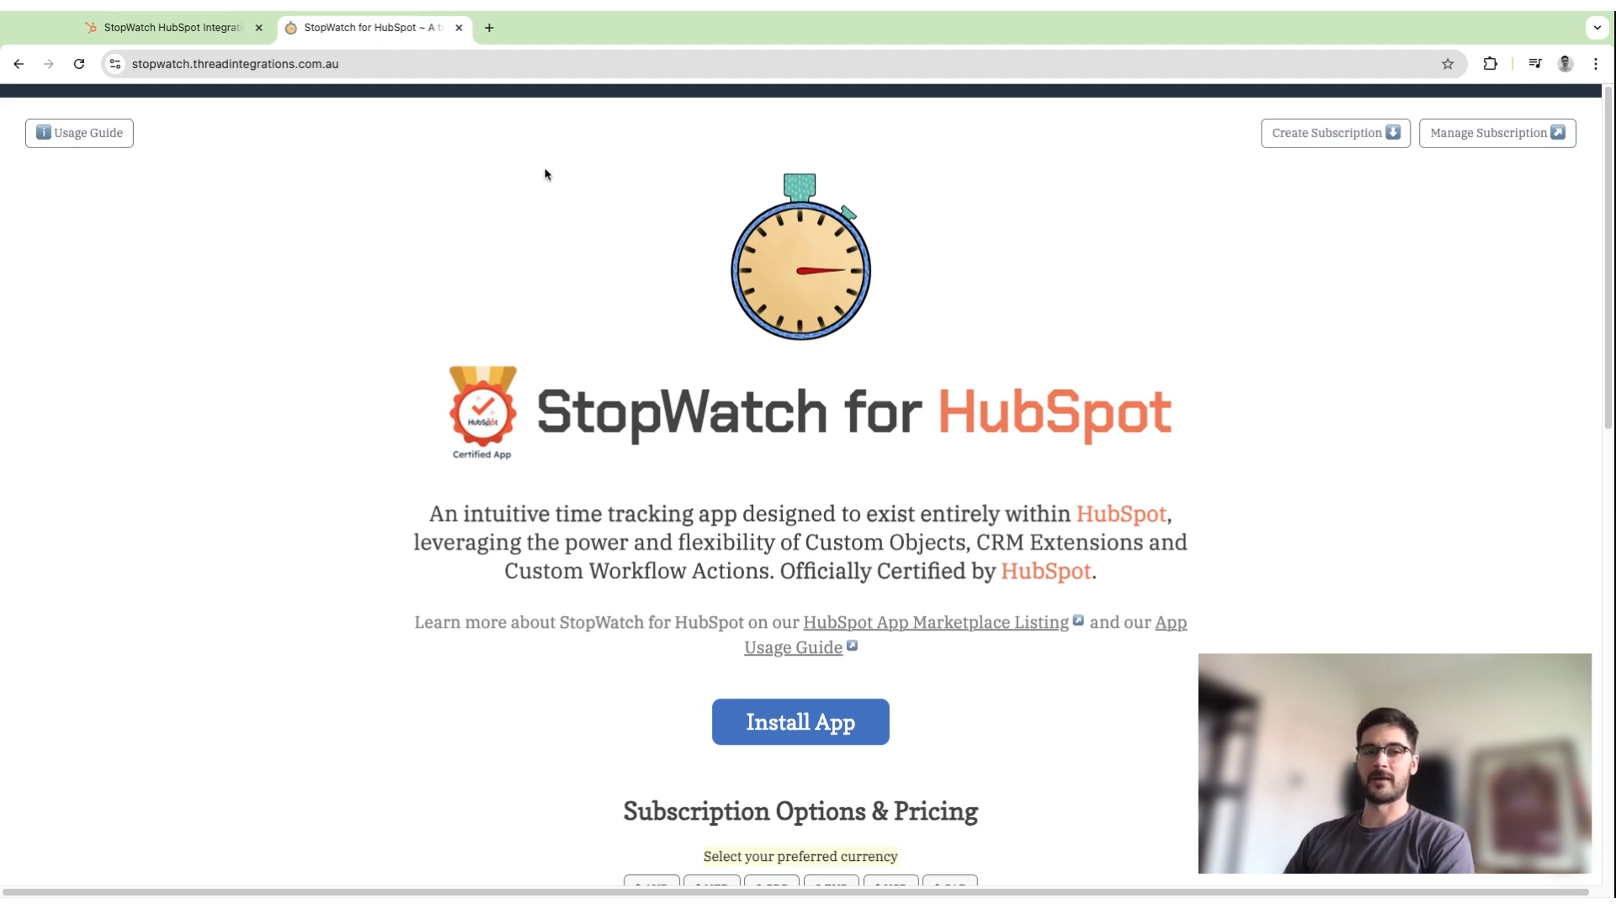
{"action": "left_click", "coordinate": [845, 728]}
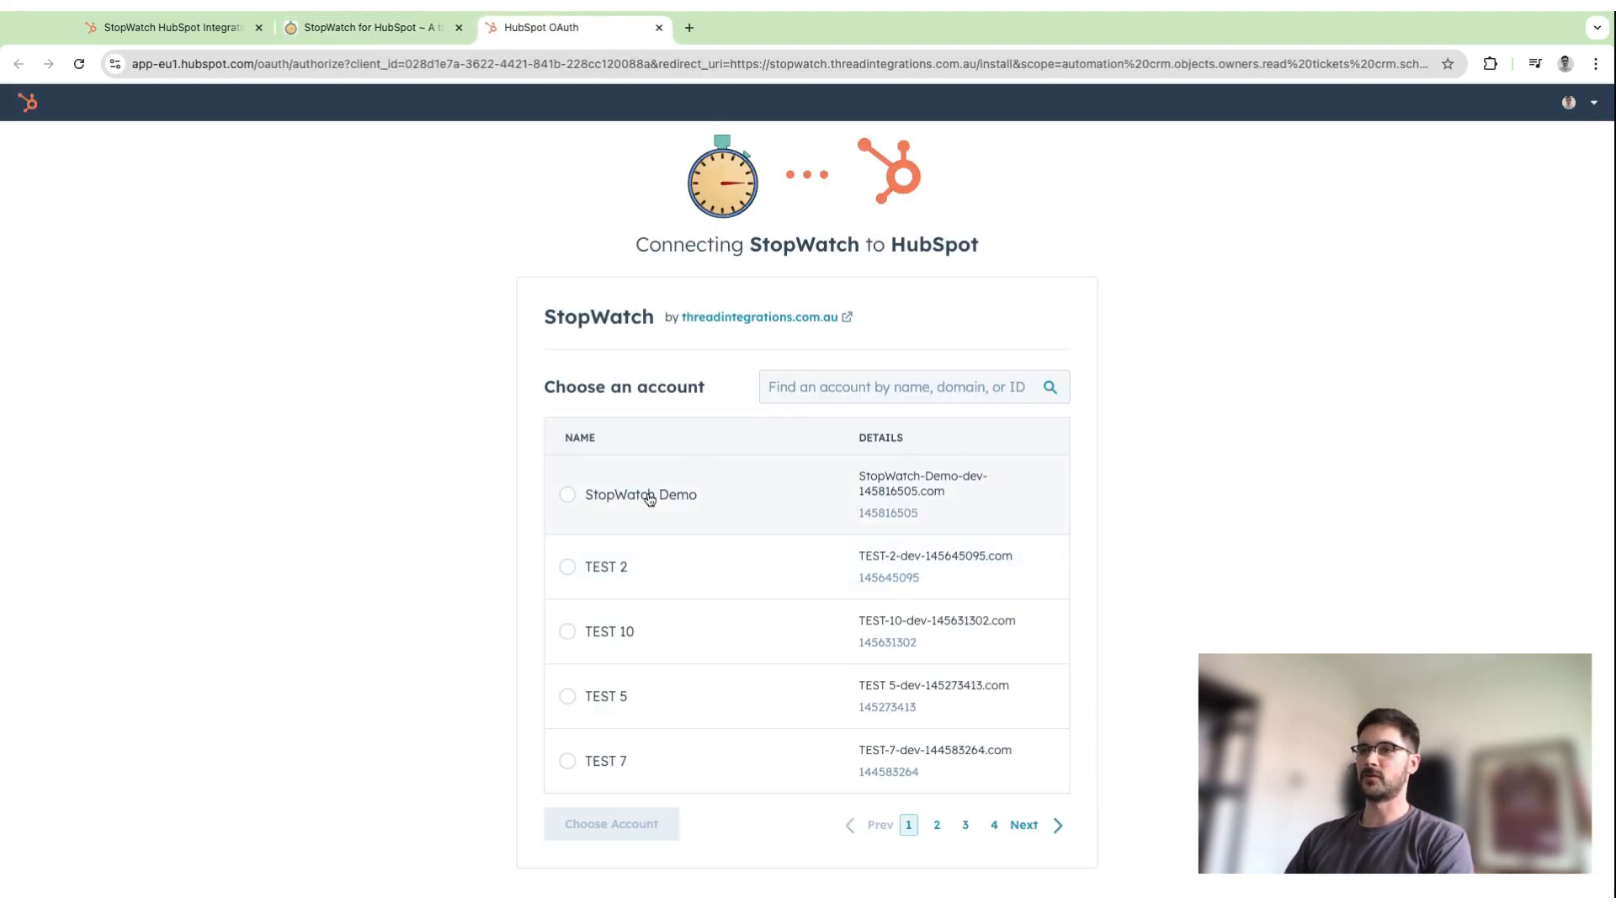
{"action": "left_click", "coordinate": [648, 498]}
{"action": "left_click", "coordinate": [608, 828]}
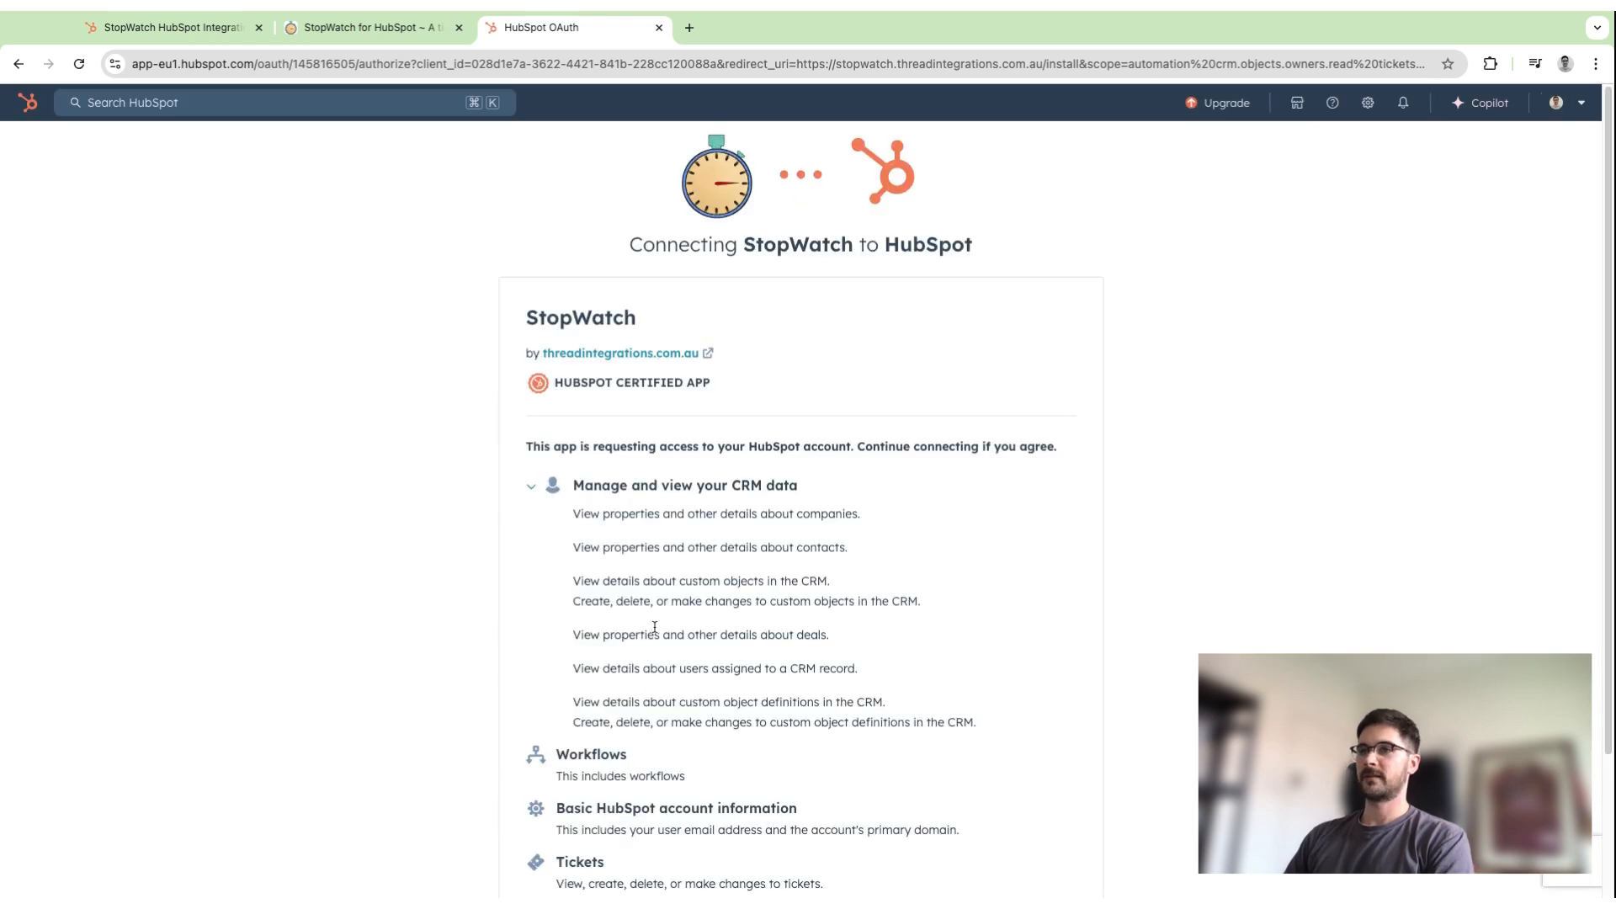
Agree to the third-party app terms and connect StopWatch to the HubSpot account.
{"action": "scroll", "coordinate": [654, 647], "scroll_direction": "down", "scroll_amount": 2}
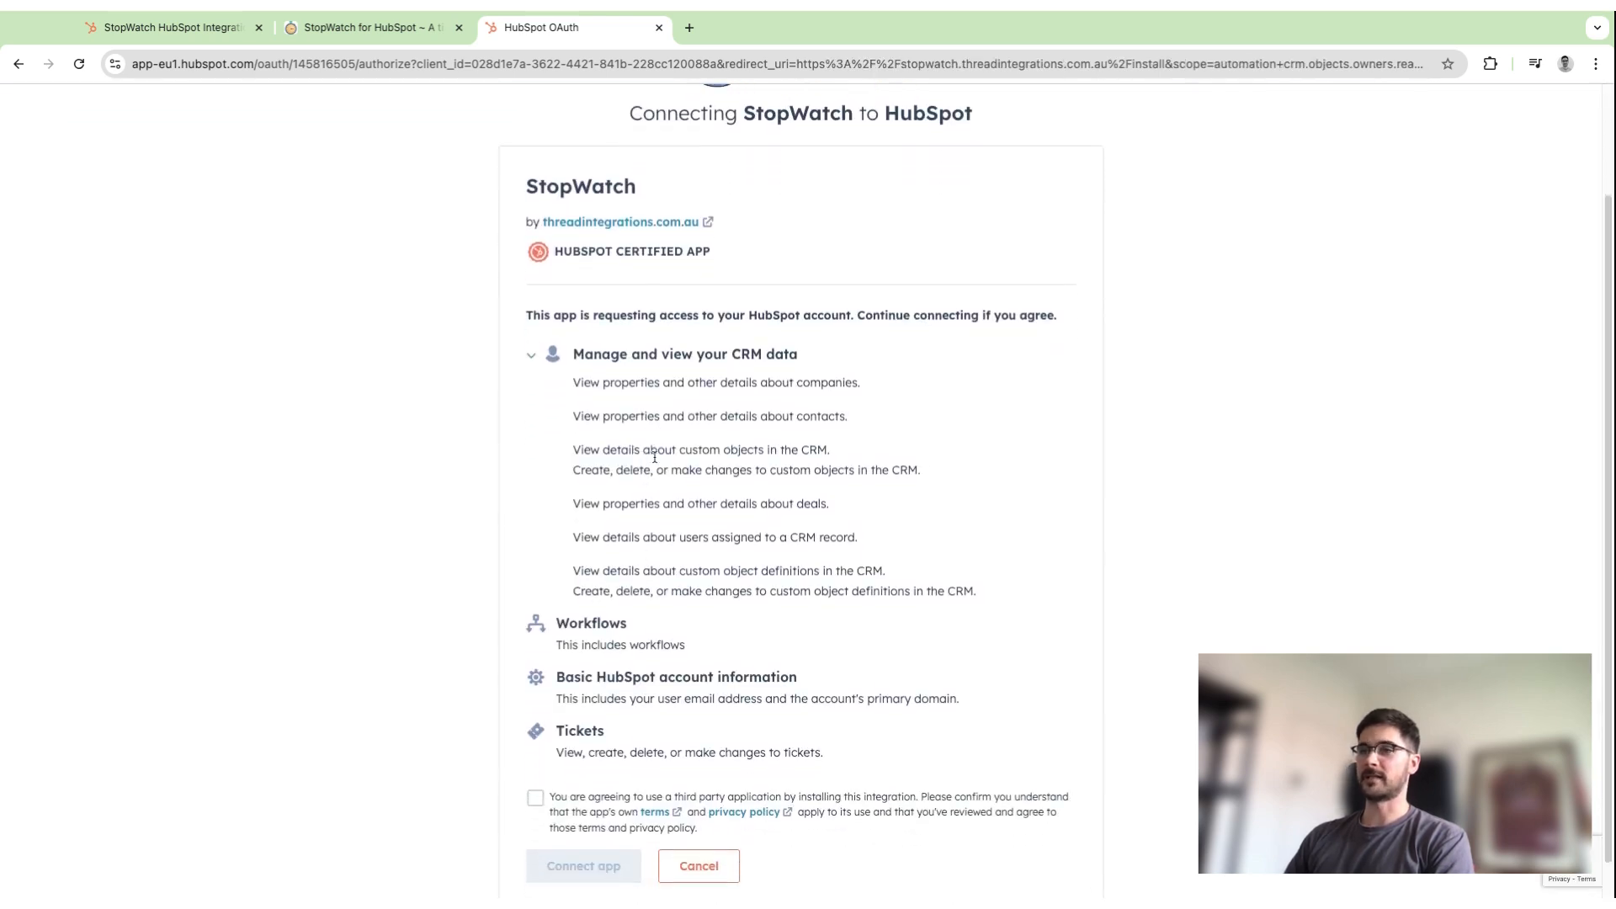
{"action": "scroll", "coordinate": [623, 674], "scroll_direction": "down", "scroll_amount": 1}
{"action": "left_click", "coordinate": [535, 775]}
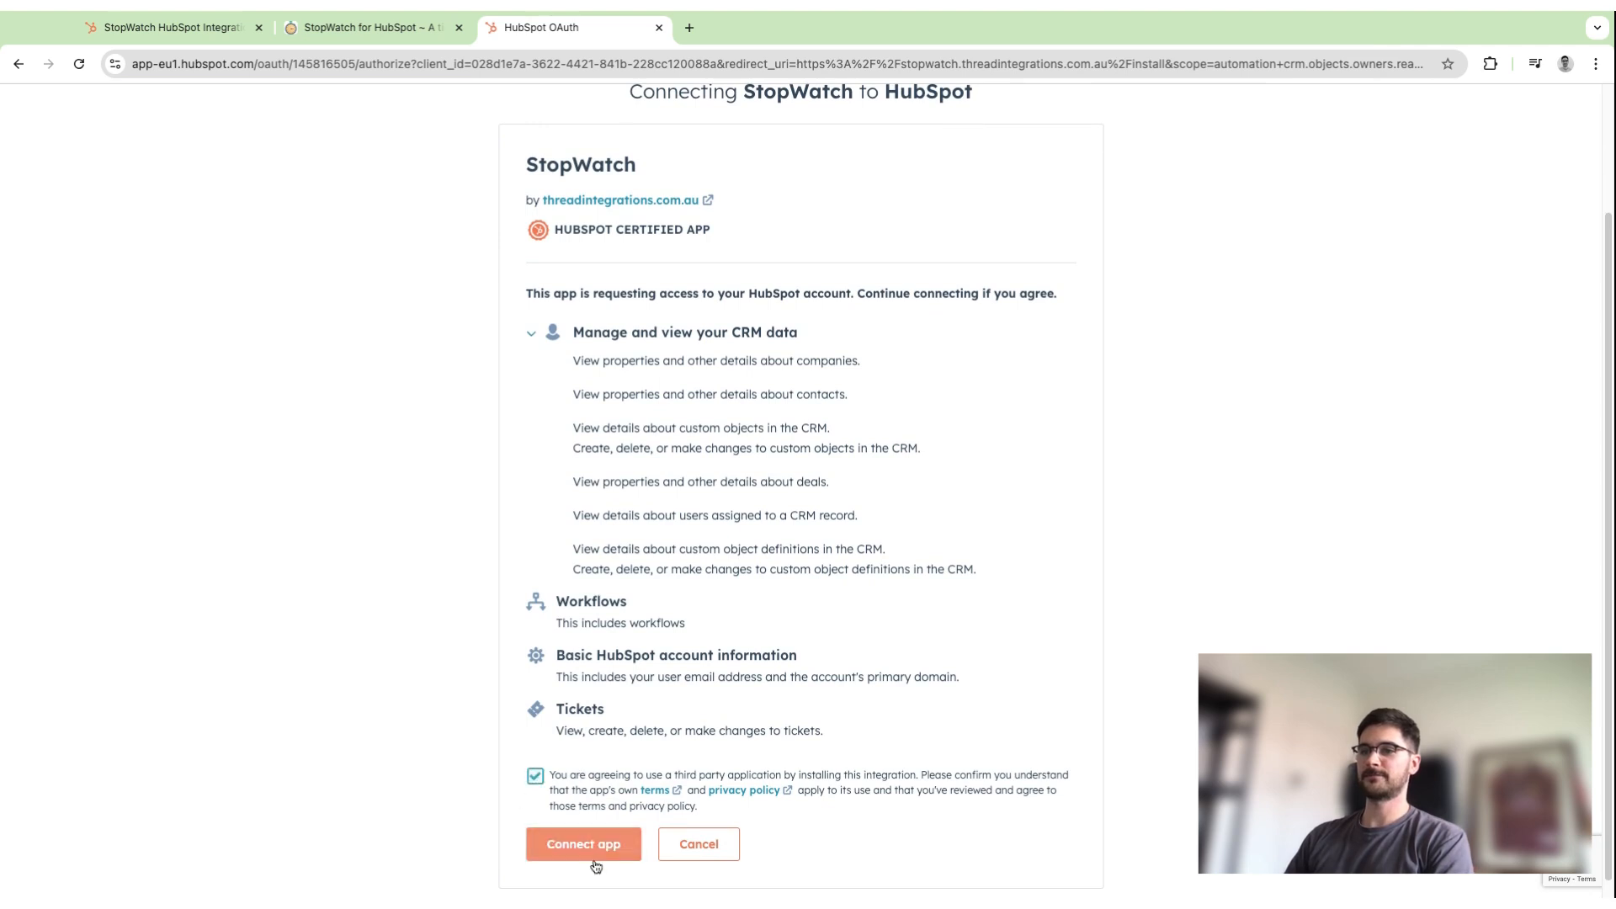
{"action": "left_click", "coordinate": [601, 851]}
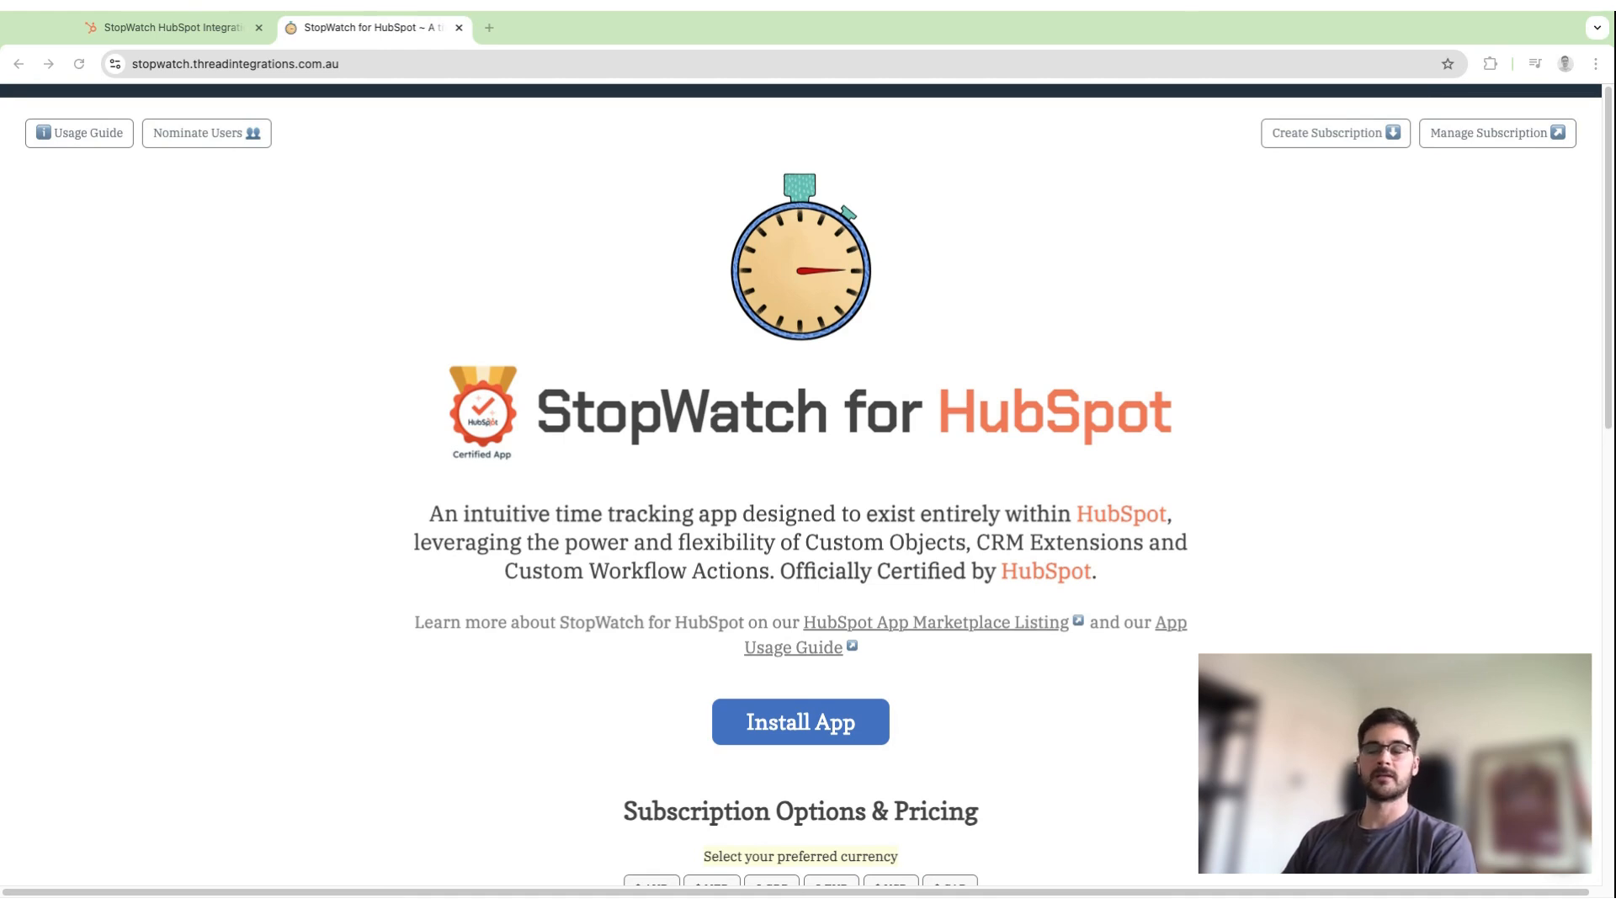
Open the StopWatch Free user nomination form and enter the nominator's own email address.
{"action": "left_click", "coordinate": [253, 377]}
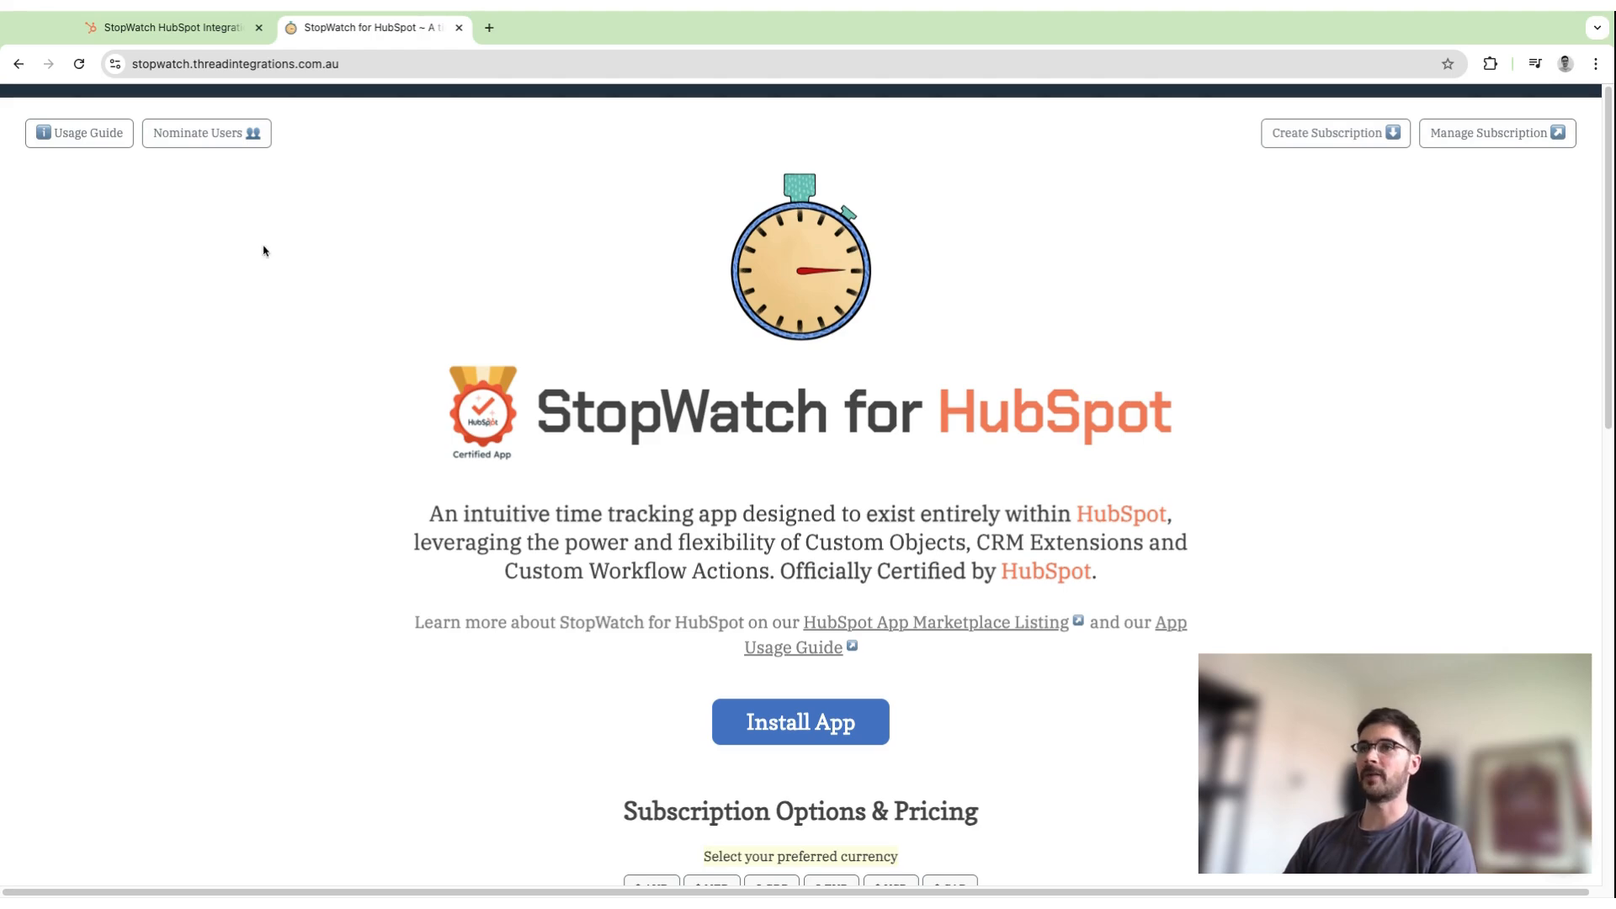
{"action": "left_click", "coordinate": [236, 143]}
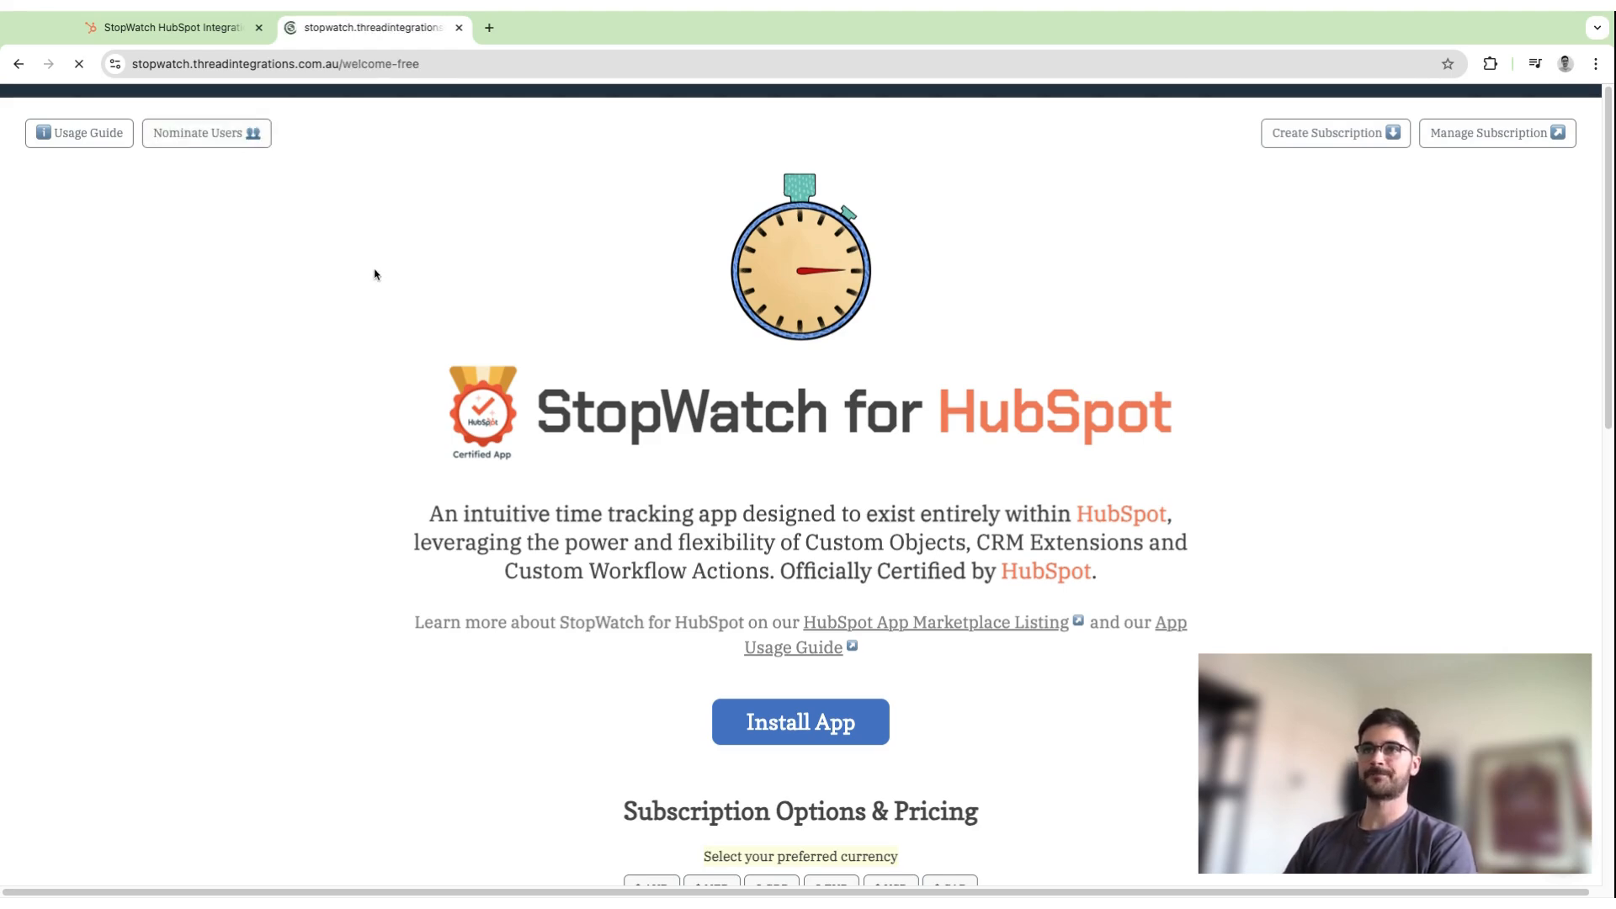
{"action": "scroll", "coordinate": [505, 337], "scroll_direction": "down", "scroll_amount": 5}
{"action": "left_click", "coordinate": [605, 324]}
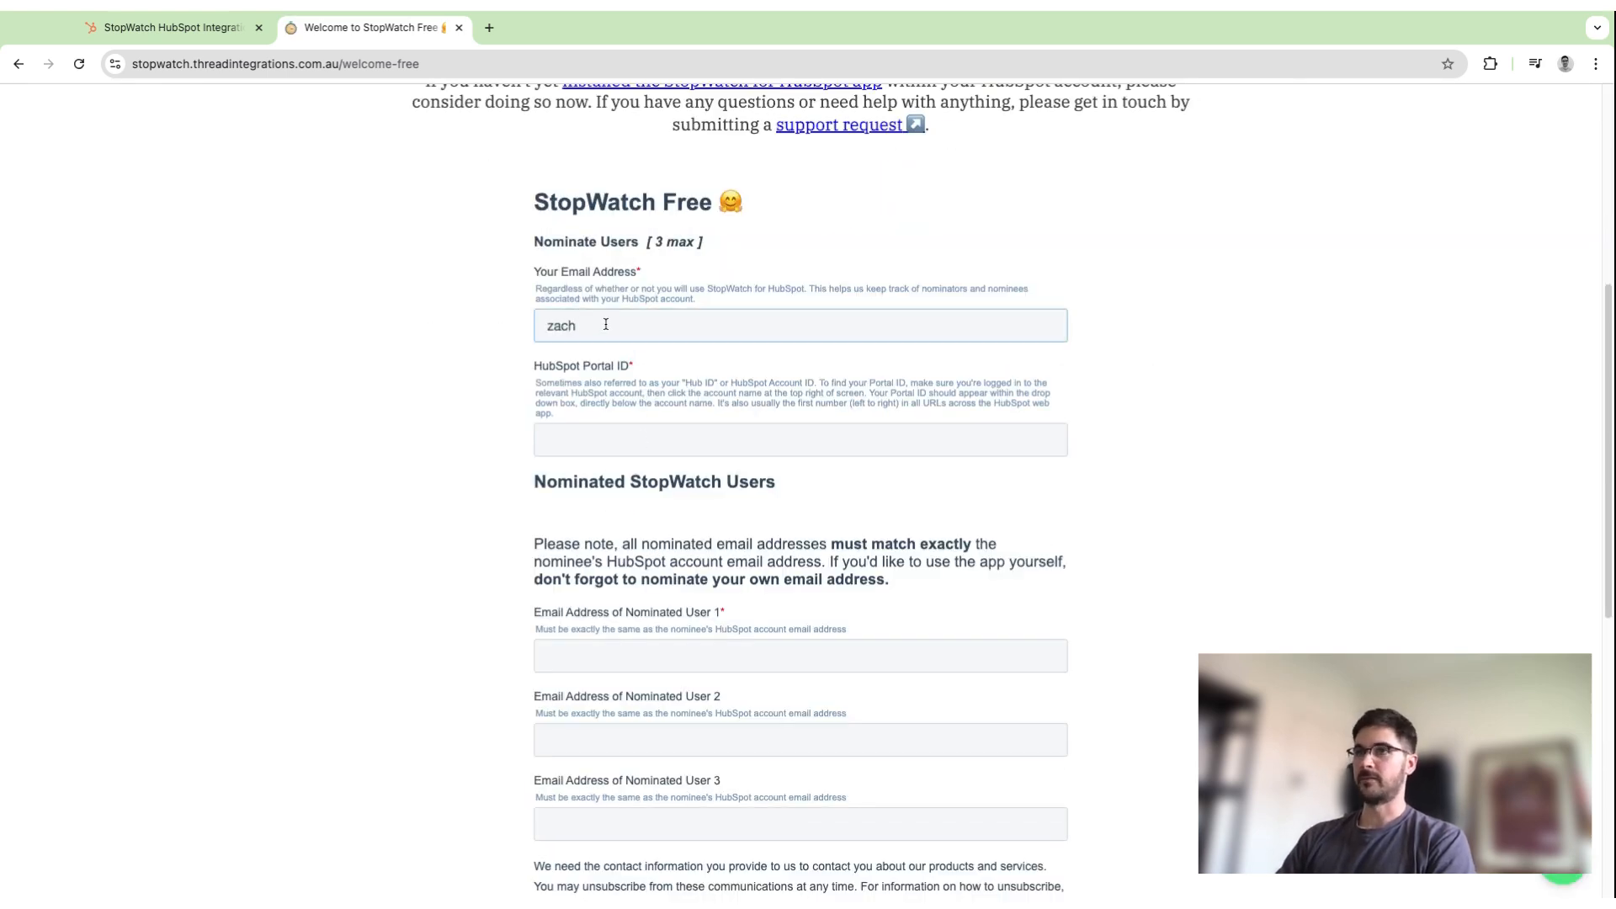
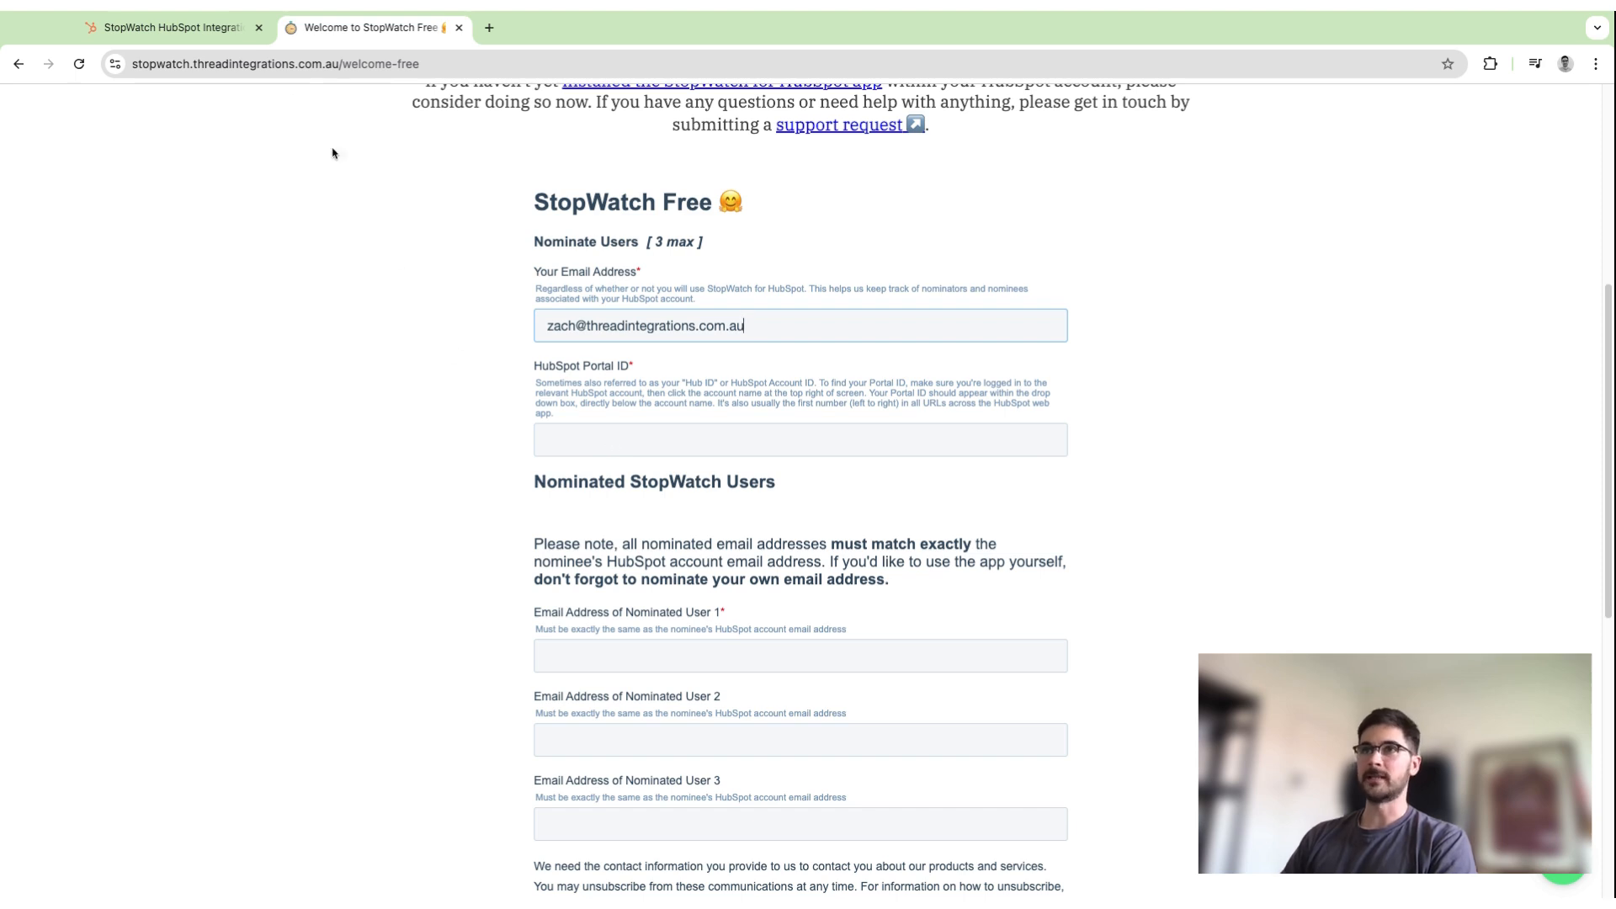
Copy the portal ID from the HubSpot page's URL into the form's HubSpot Portal ID field.
{"action": "left_click", "coordinate": [205, 31]}
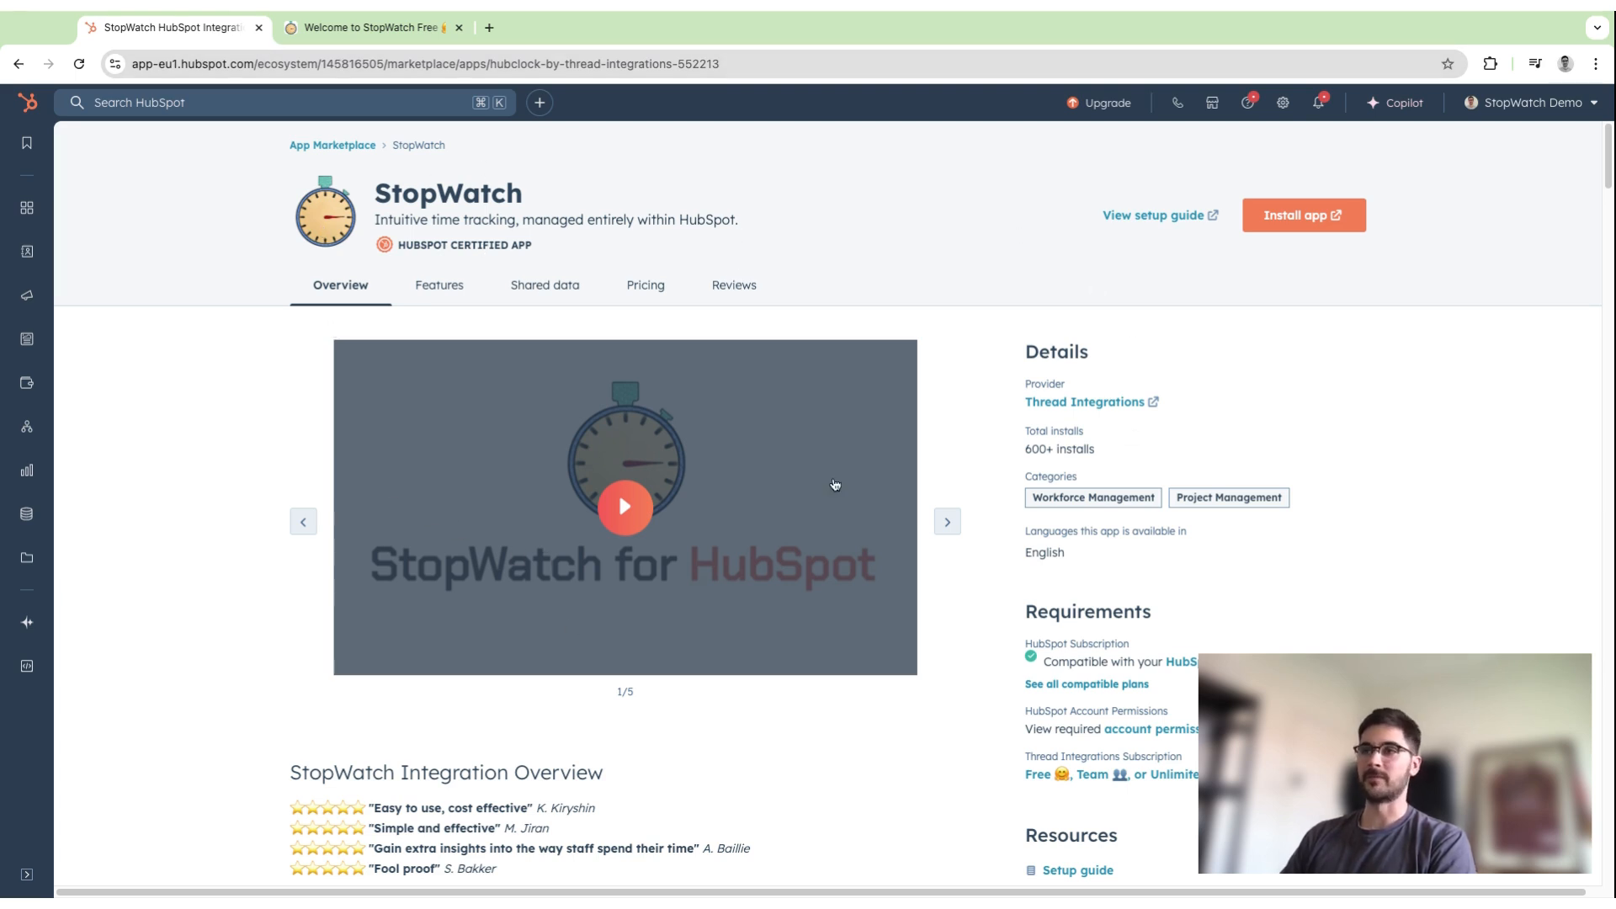
{"action": "double_click", "coordinate": [352, 64]}
{"action": "key", "text": "ctrl+c"}
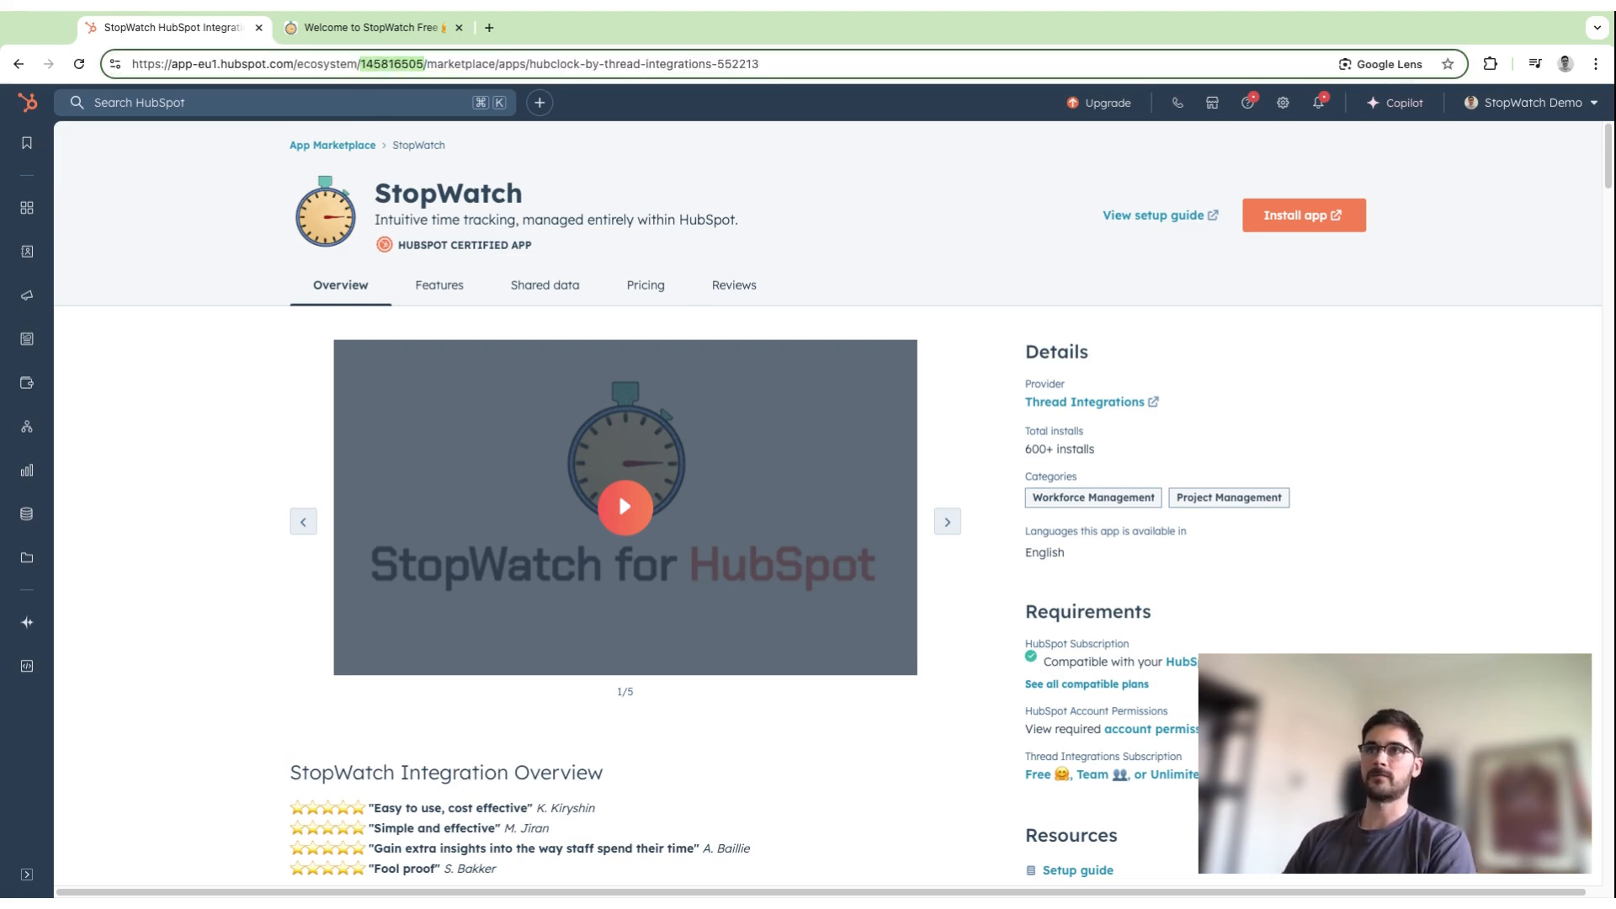
{"action": "left_click", "coordinate": [370, 28]}
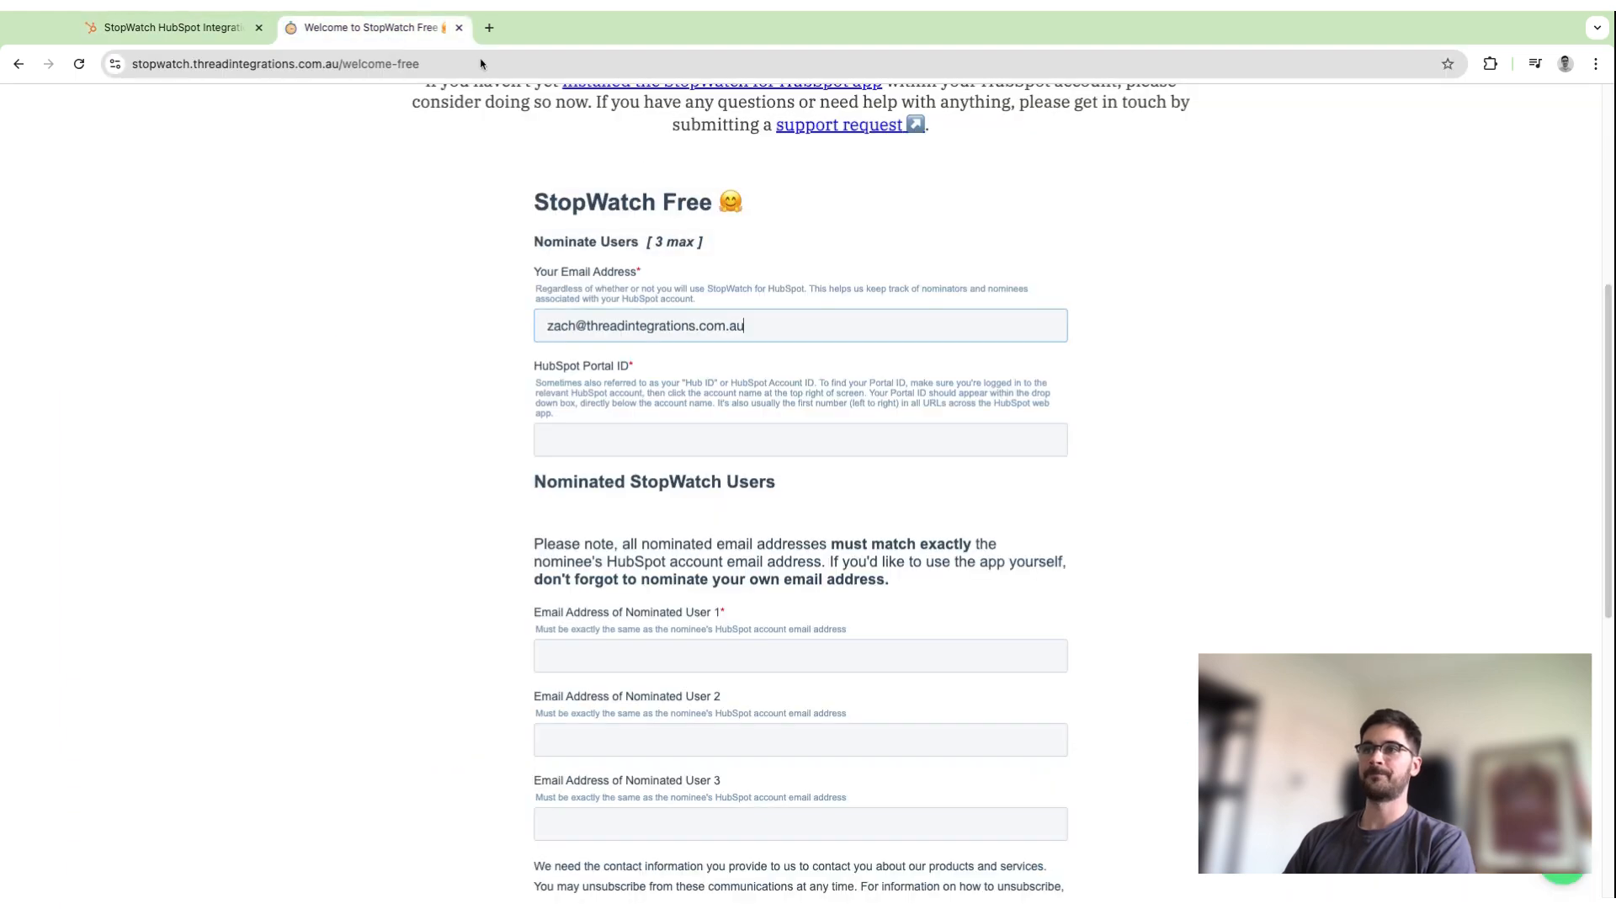
{"action": "left_click", "coordinate": [645, 444]}
{"action": "key", "text": "ctrl+v"}
Fill in the email addresses of nominated users 1 and 2 and submit the nomination form.
{"action": "scroll", "coordinate": [589, 602], "scroll_direction": "down", "scroll_amount": 1}
{"action": "left_click", "coordinate": [586, 606]}
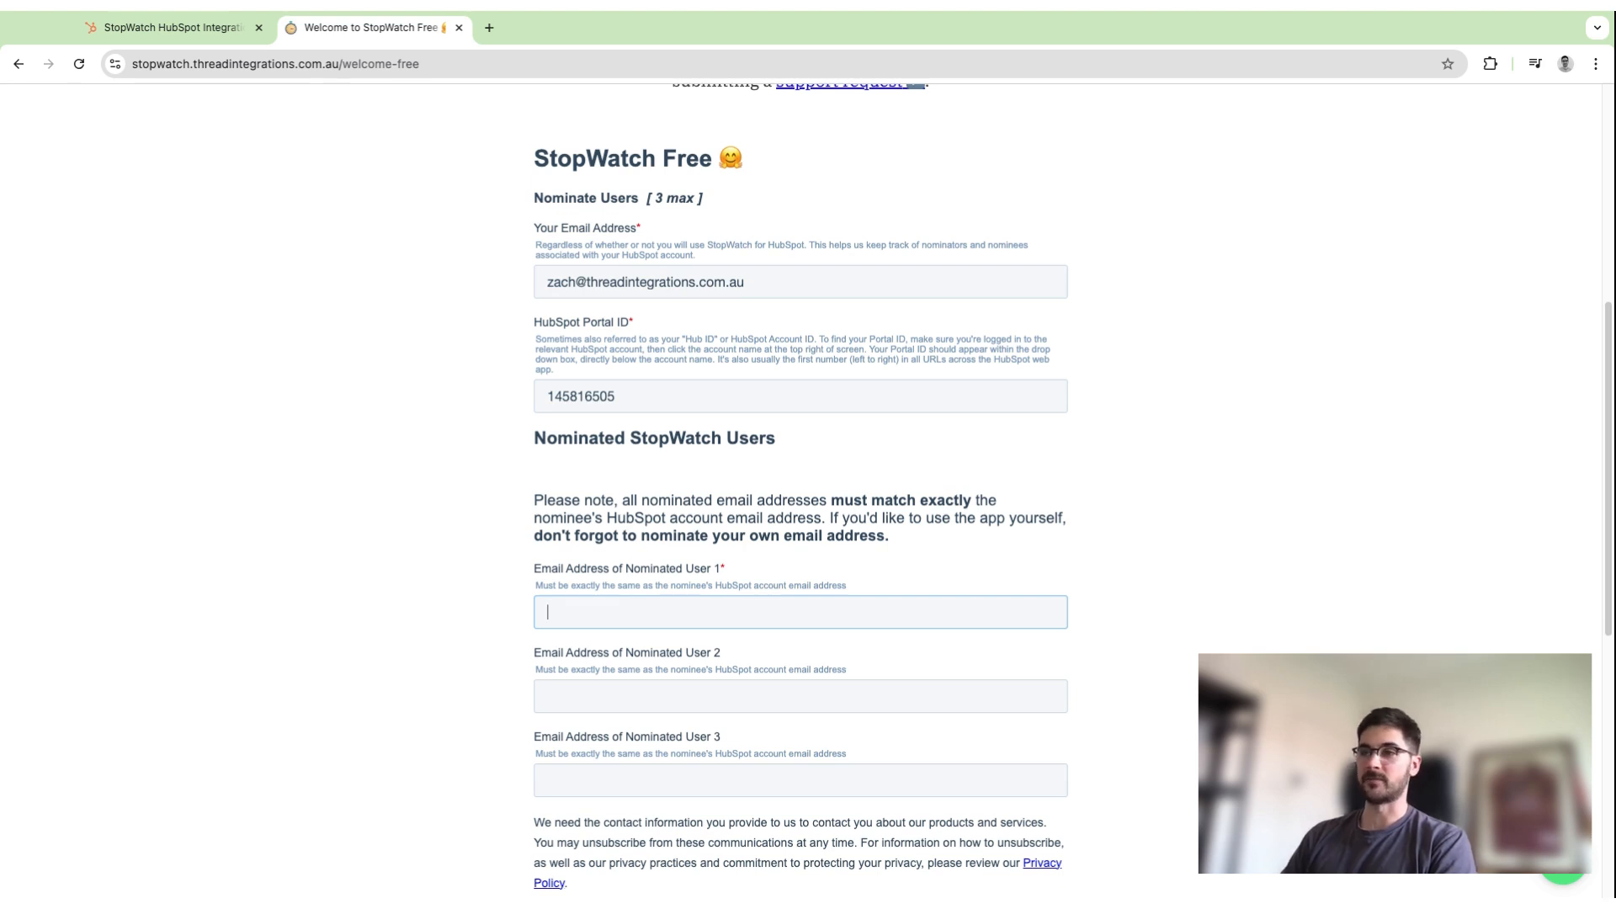
{"action": "type", "text": "test"}
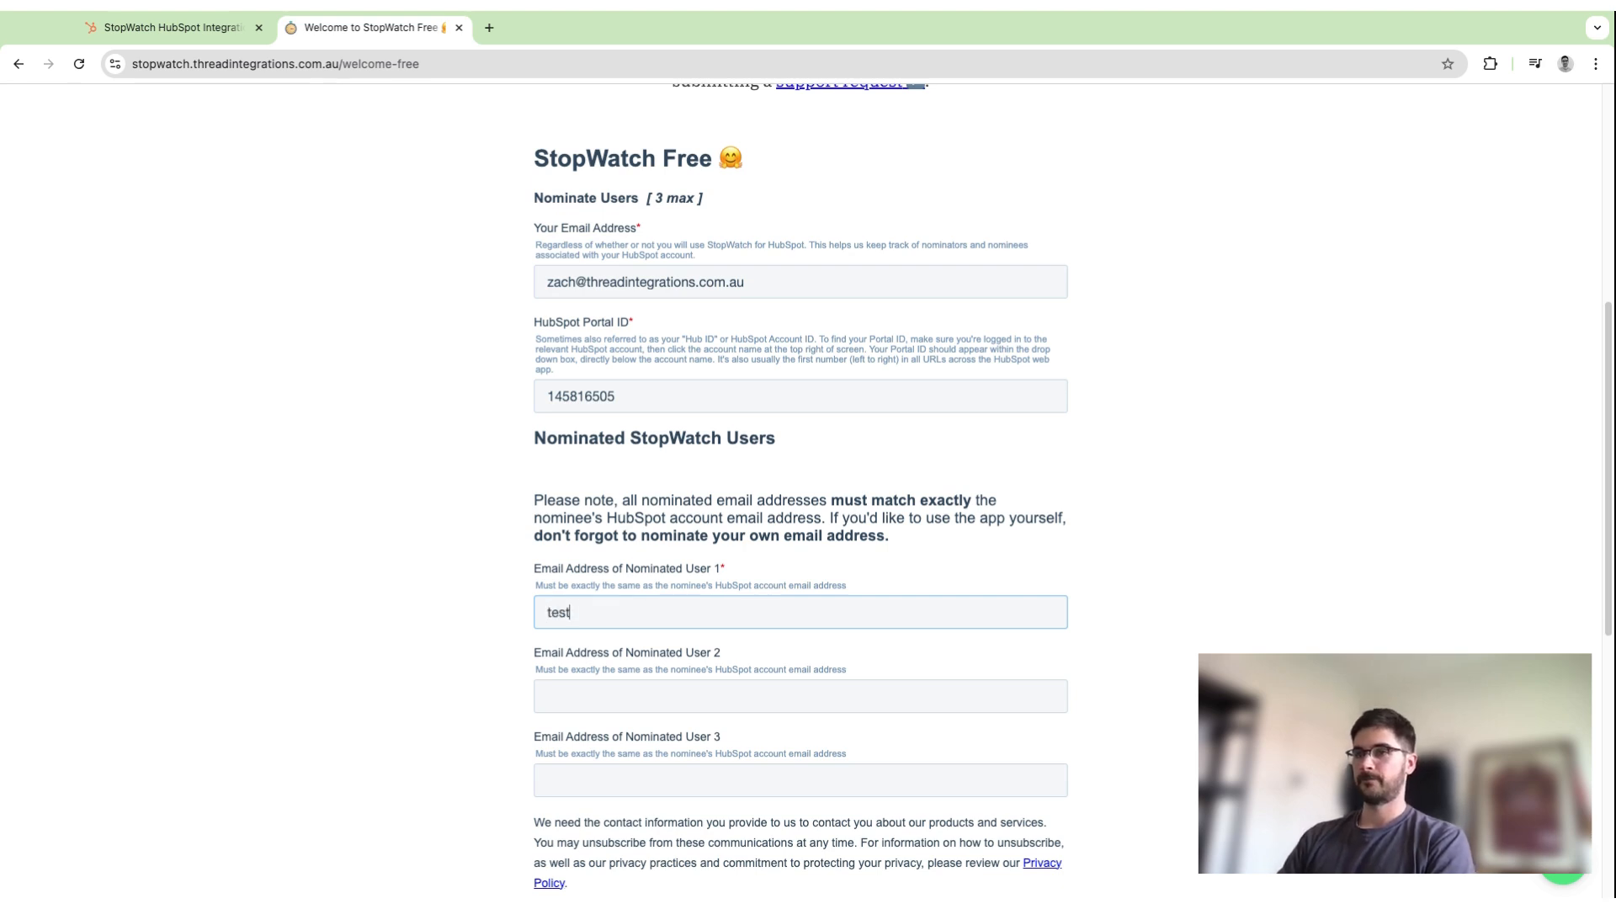
{"action": "type", "text": "@test.com"}
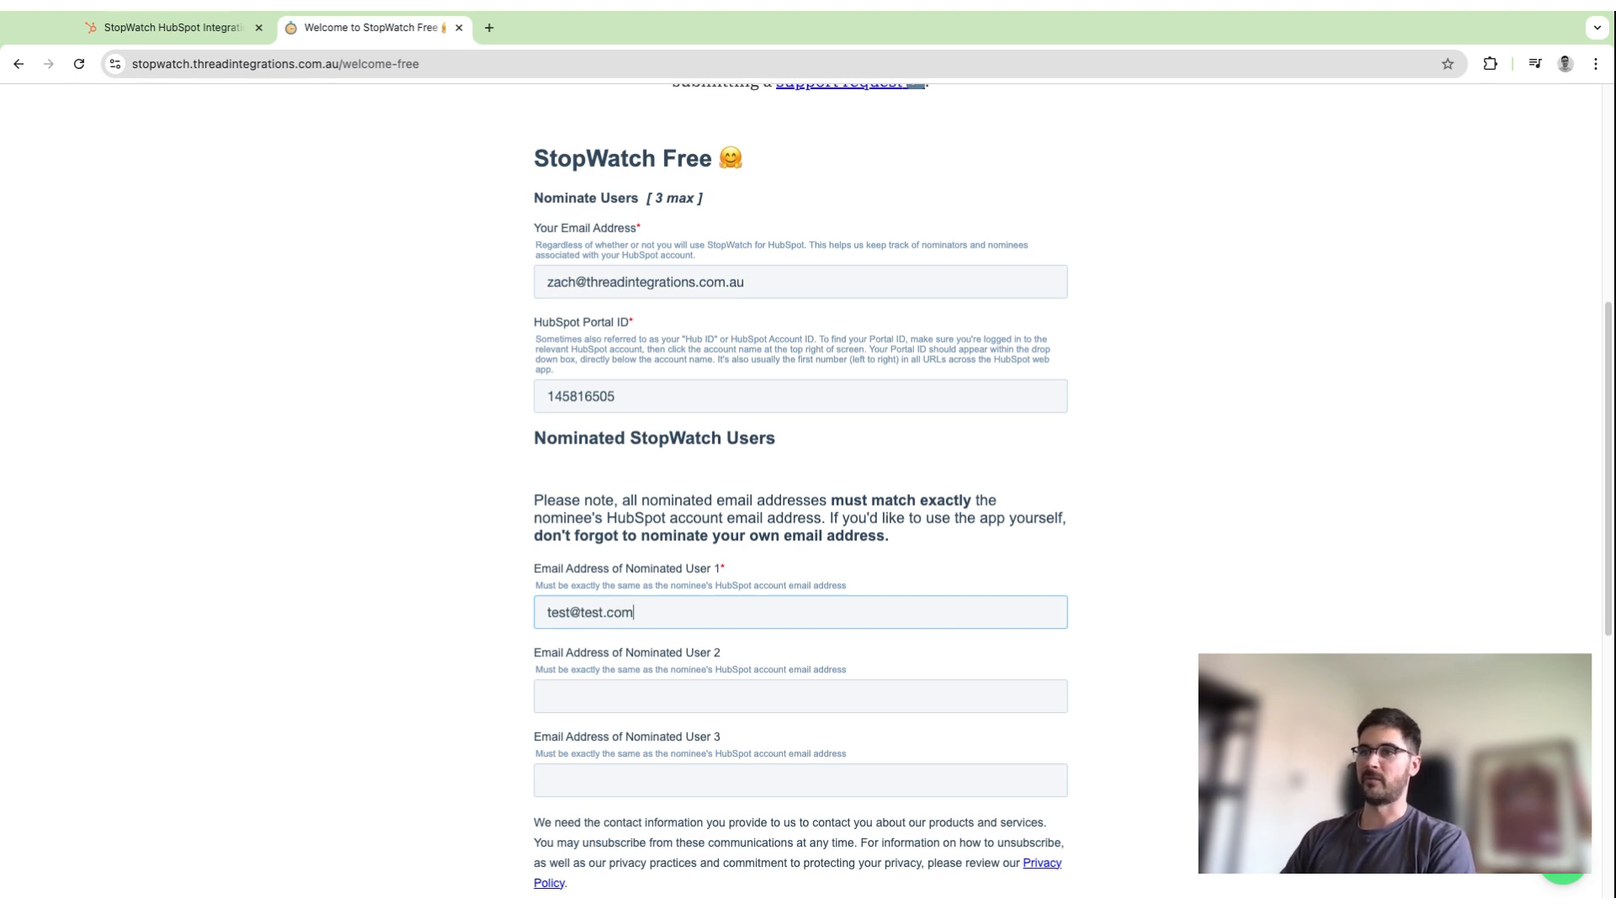
{"action": "key", "text": "Tab"}
{"action": "type", "text": "test-1@test.com"}
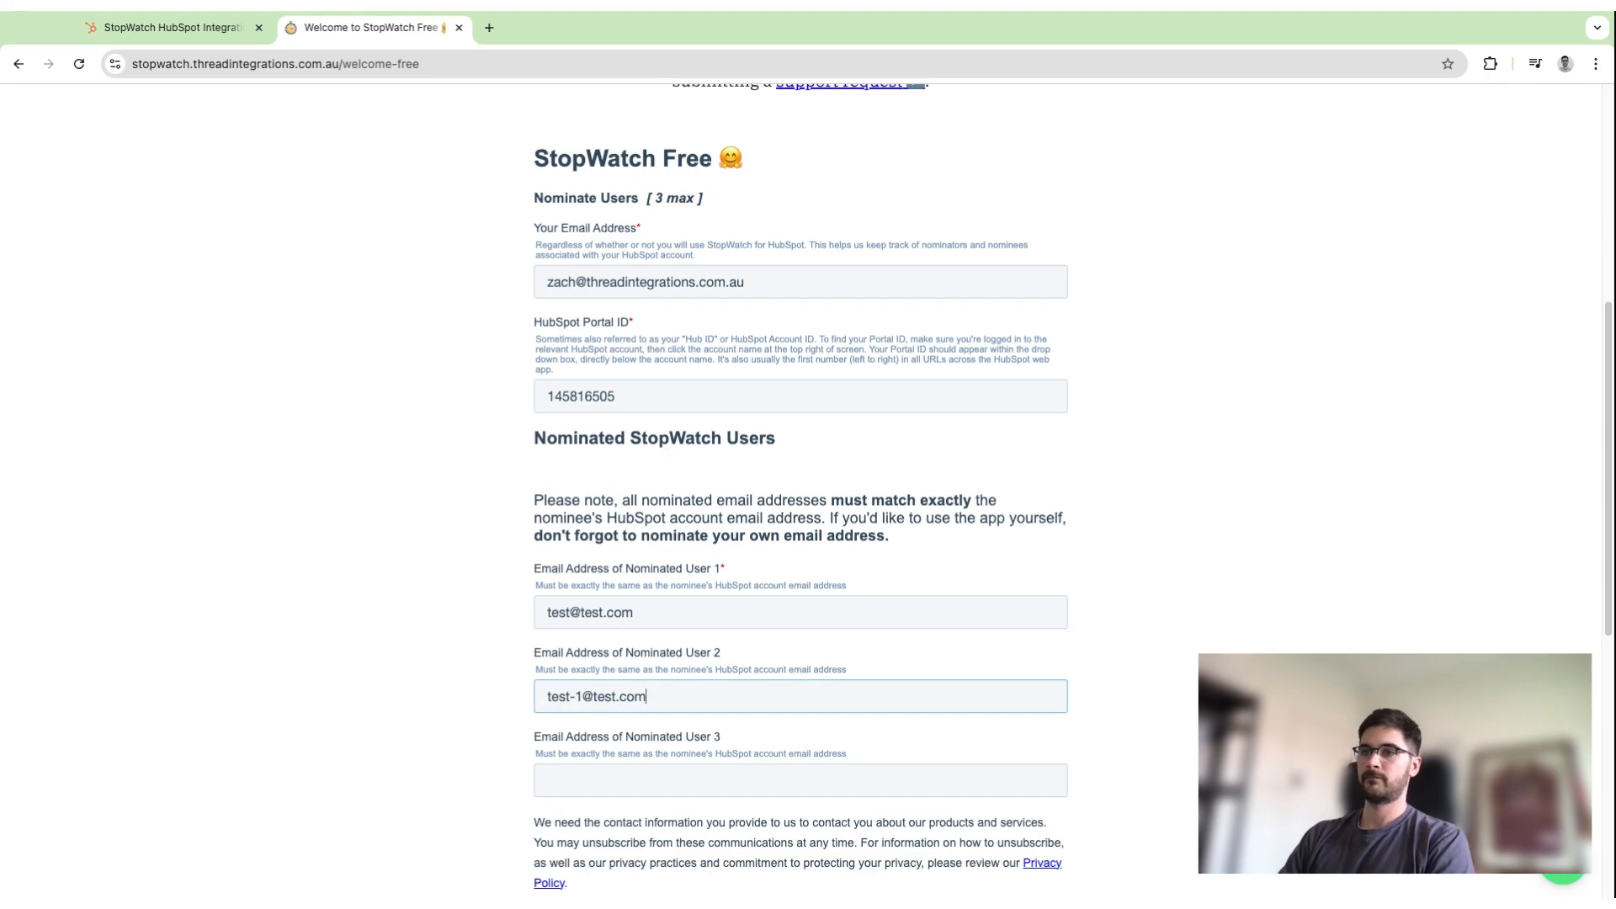
{"action": "scroll", "coordinate": [588, 854], "scroll_direction": "down", "scroll_amount": 2}
{"action": "left_click", "coordinate": [587, 855]}
{"action": "scroll", "coordinate": [1356, 303], "scroll_direction": "up", "scroll_amount": 4}
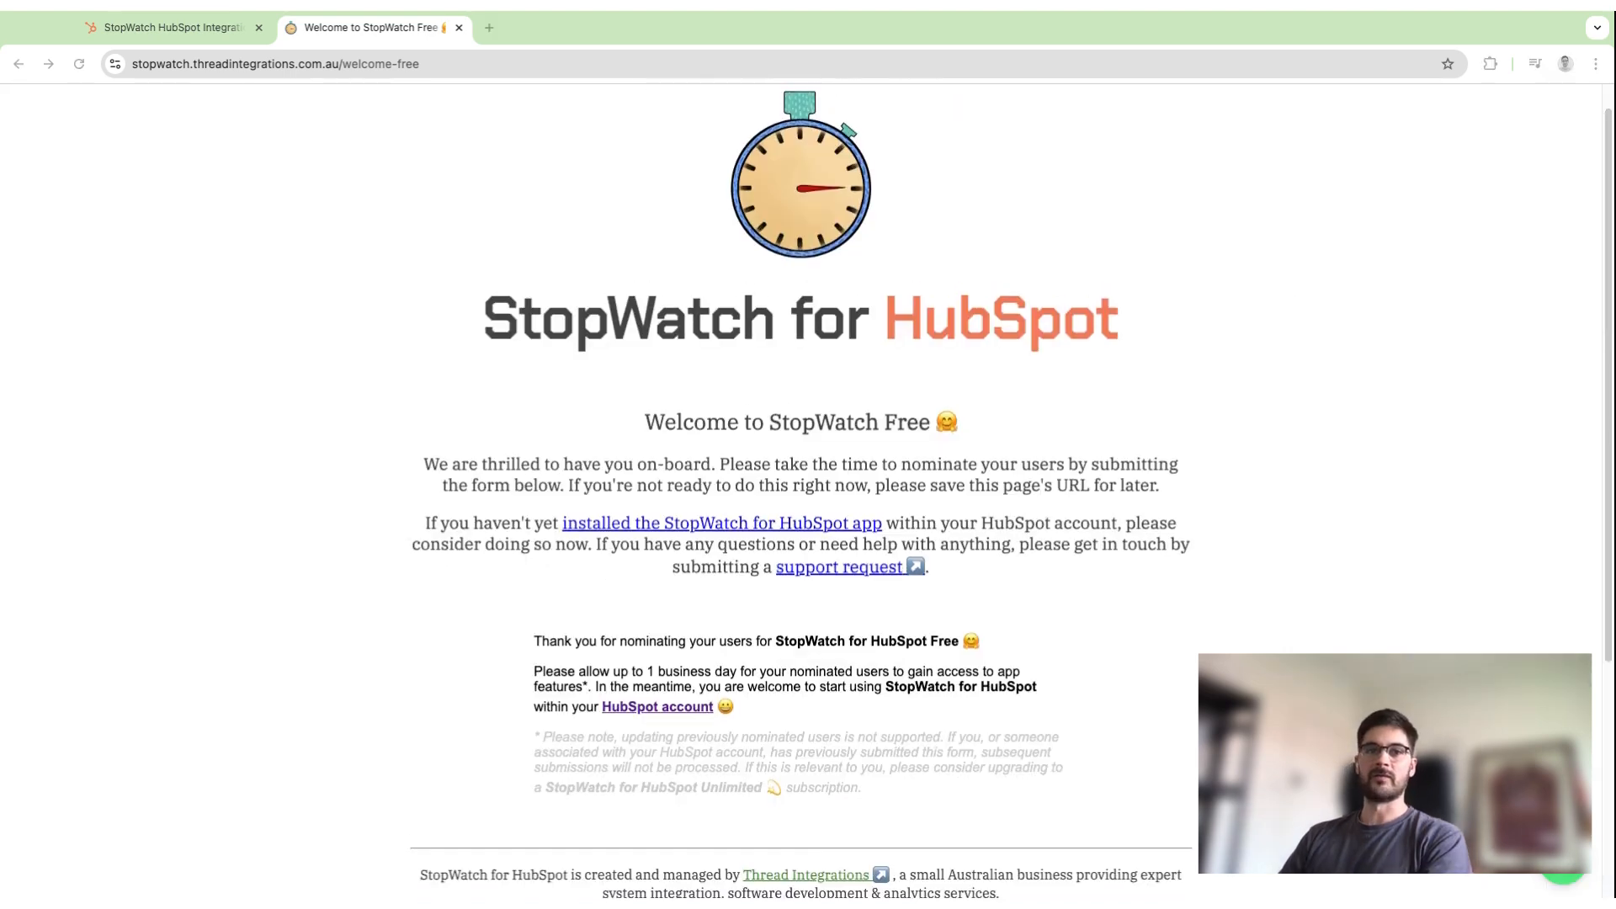
Go back to HubSpot and open the app cards settings of the connected StopWatch app.
{"action": "left_click", "coordinate": [169, 32]}
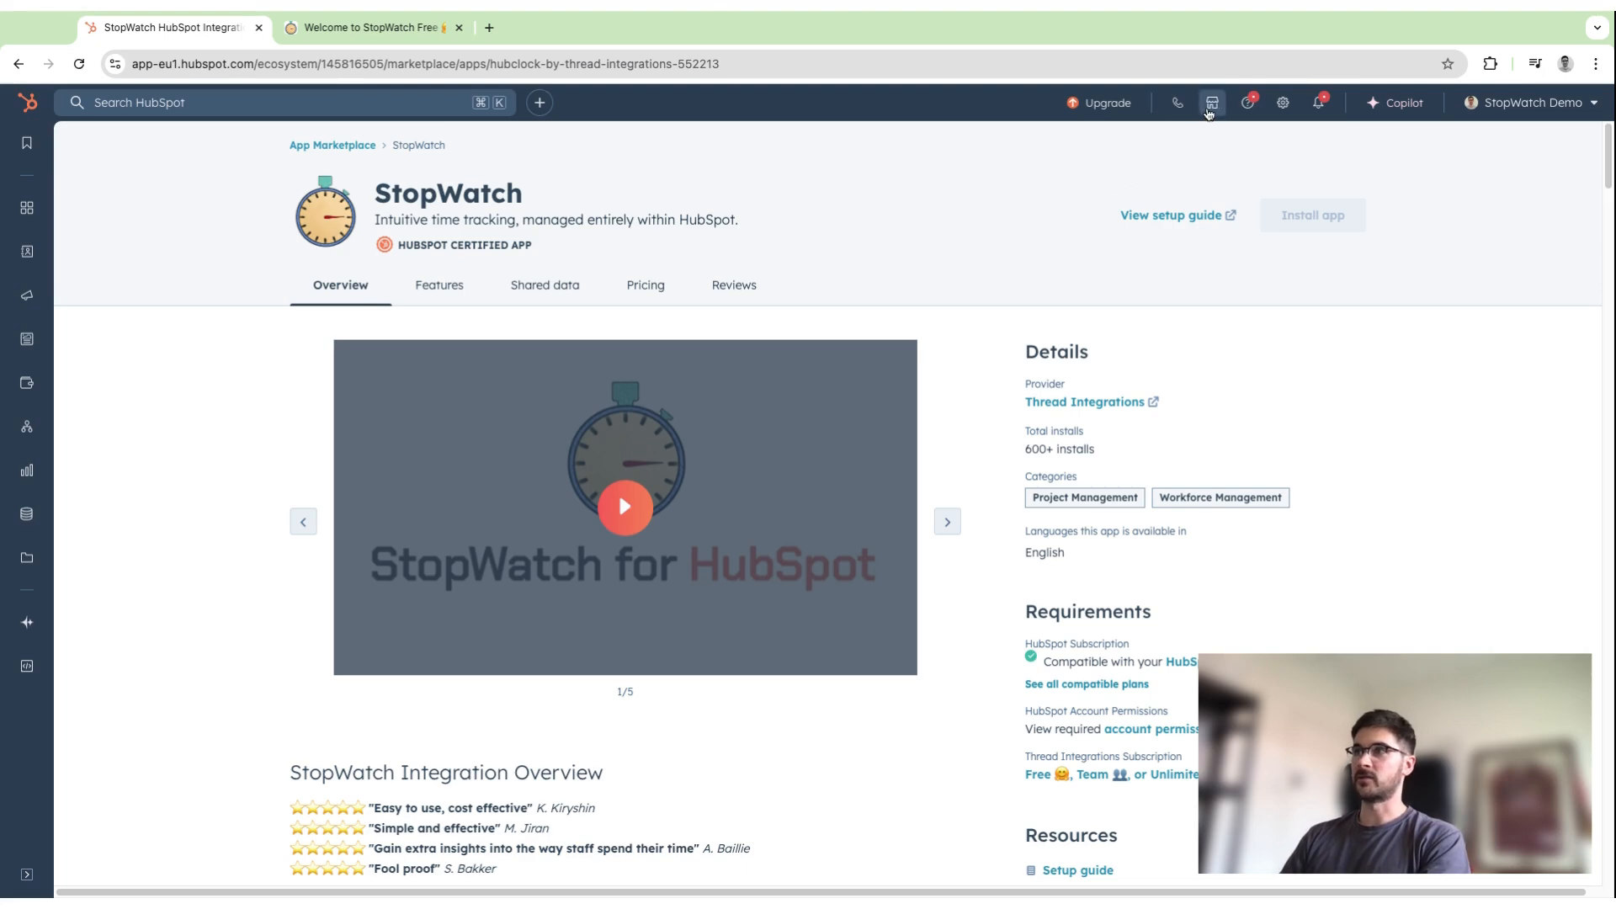
{"action": "left_click", "coordinate": [1210, 113]}
{"action": "left_click", "coordinate": [1135, 283]}
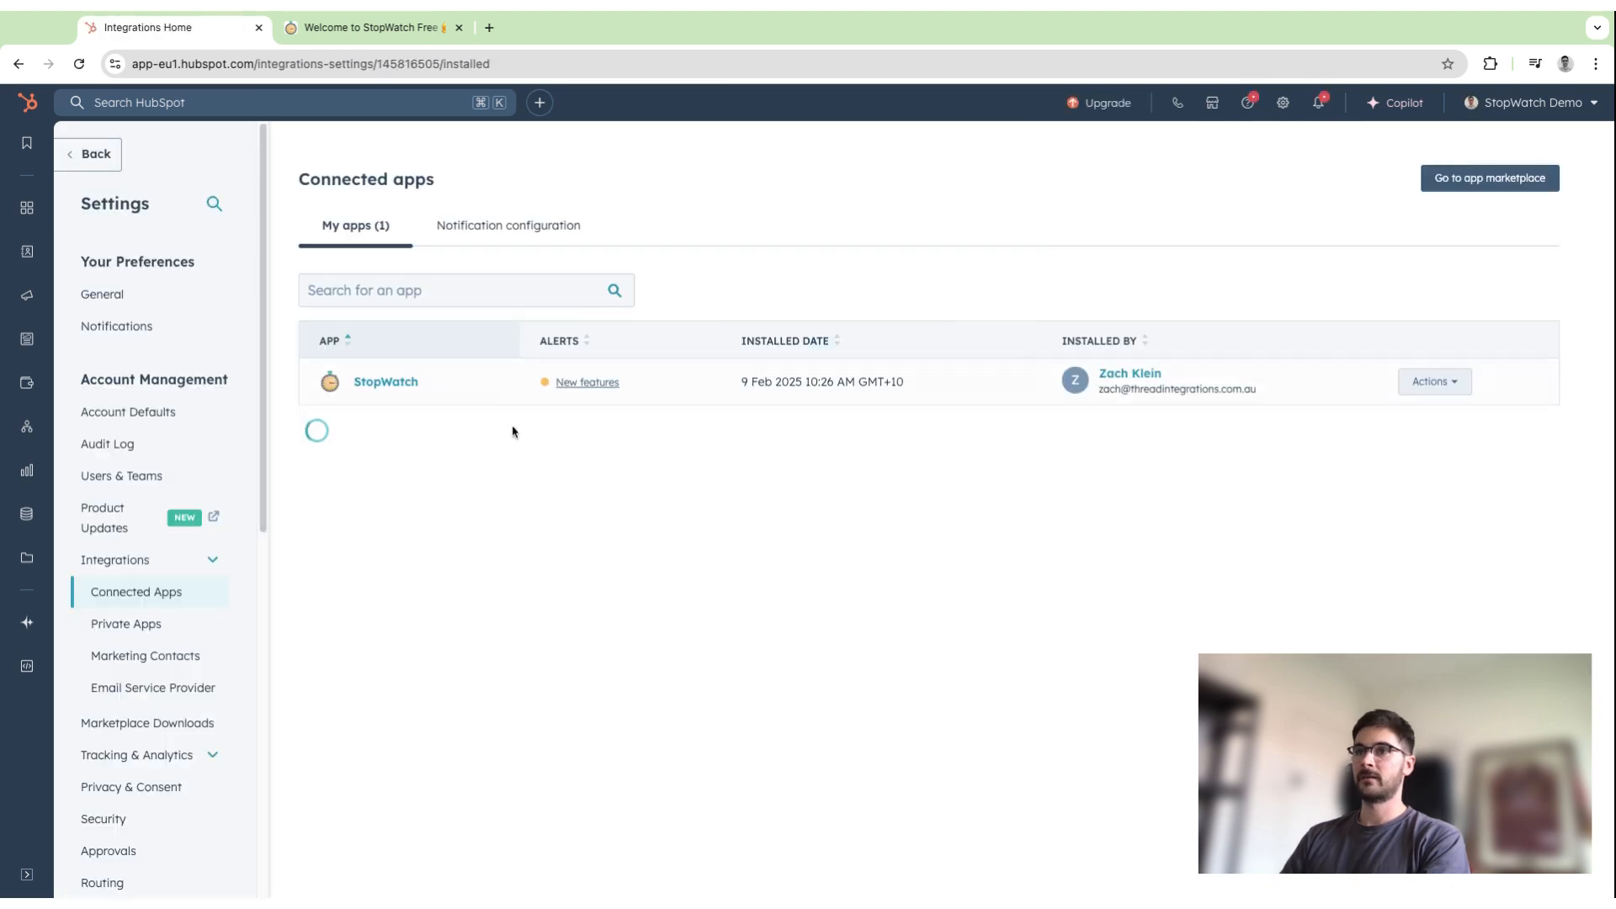
{"action": "left_click", "coordinate": [387, 383]}
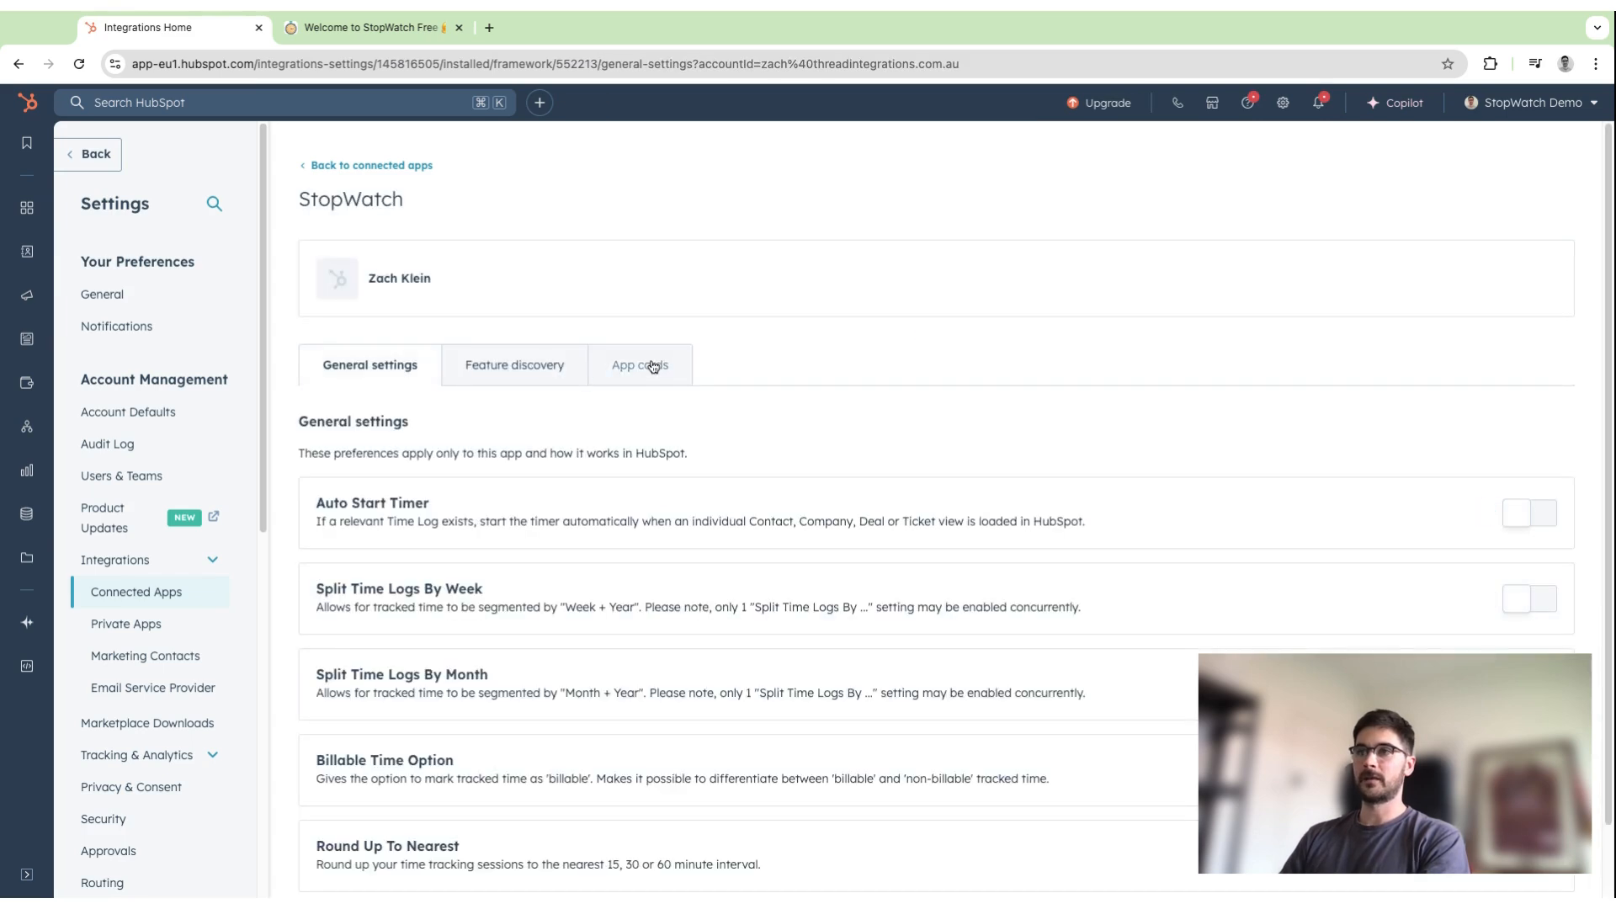
{"action": "left_click", "coordinate": [673, 376]}
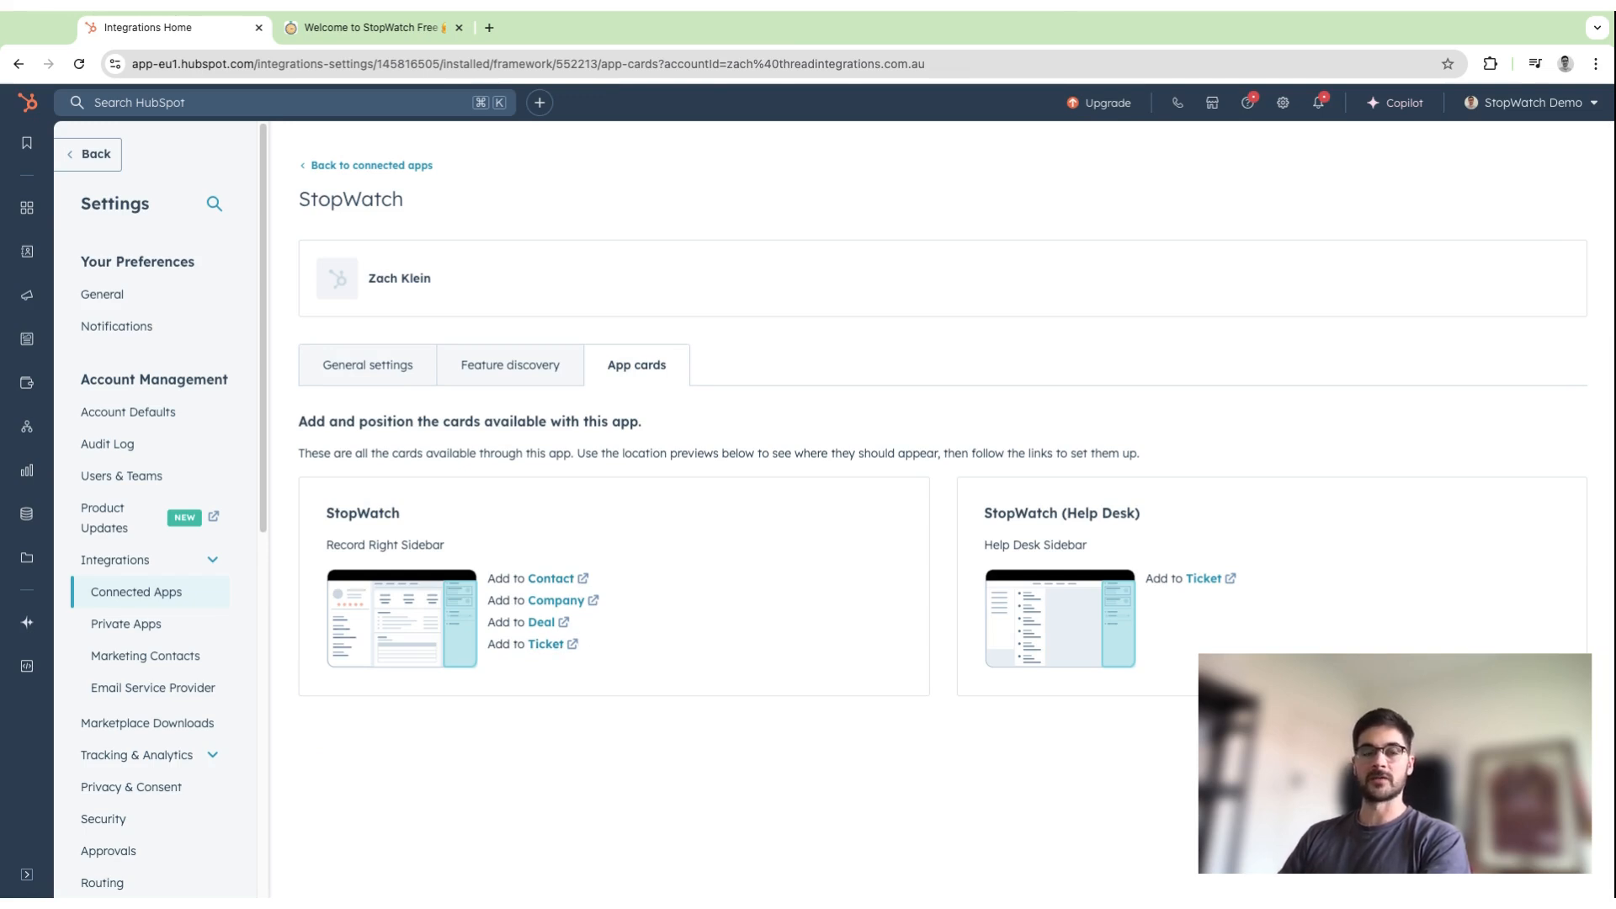
Add the StopWatch card to the right sidebar of the company records' default view, place it above Time Logs, and save the layout.
{"action": "left_click", "coordinate": [574, 605]}
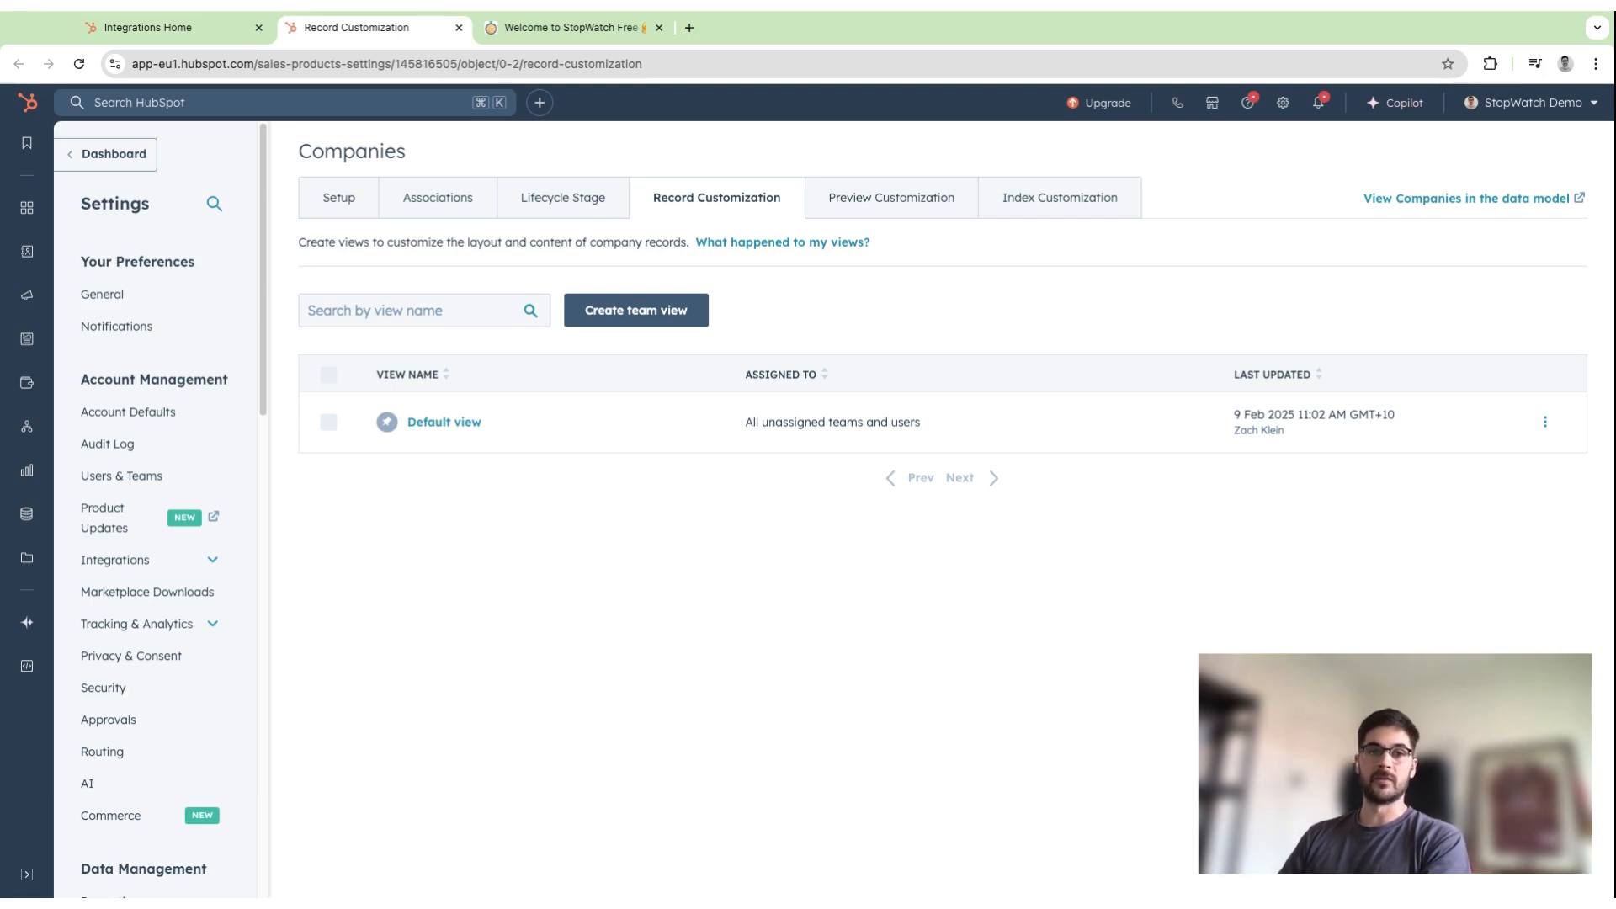
{"action": "left_click", "coordinate": [469, 424]}
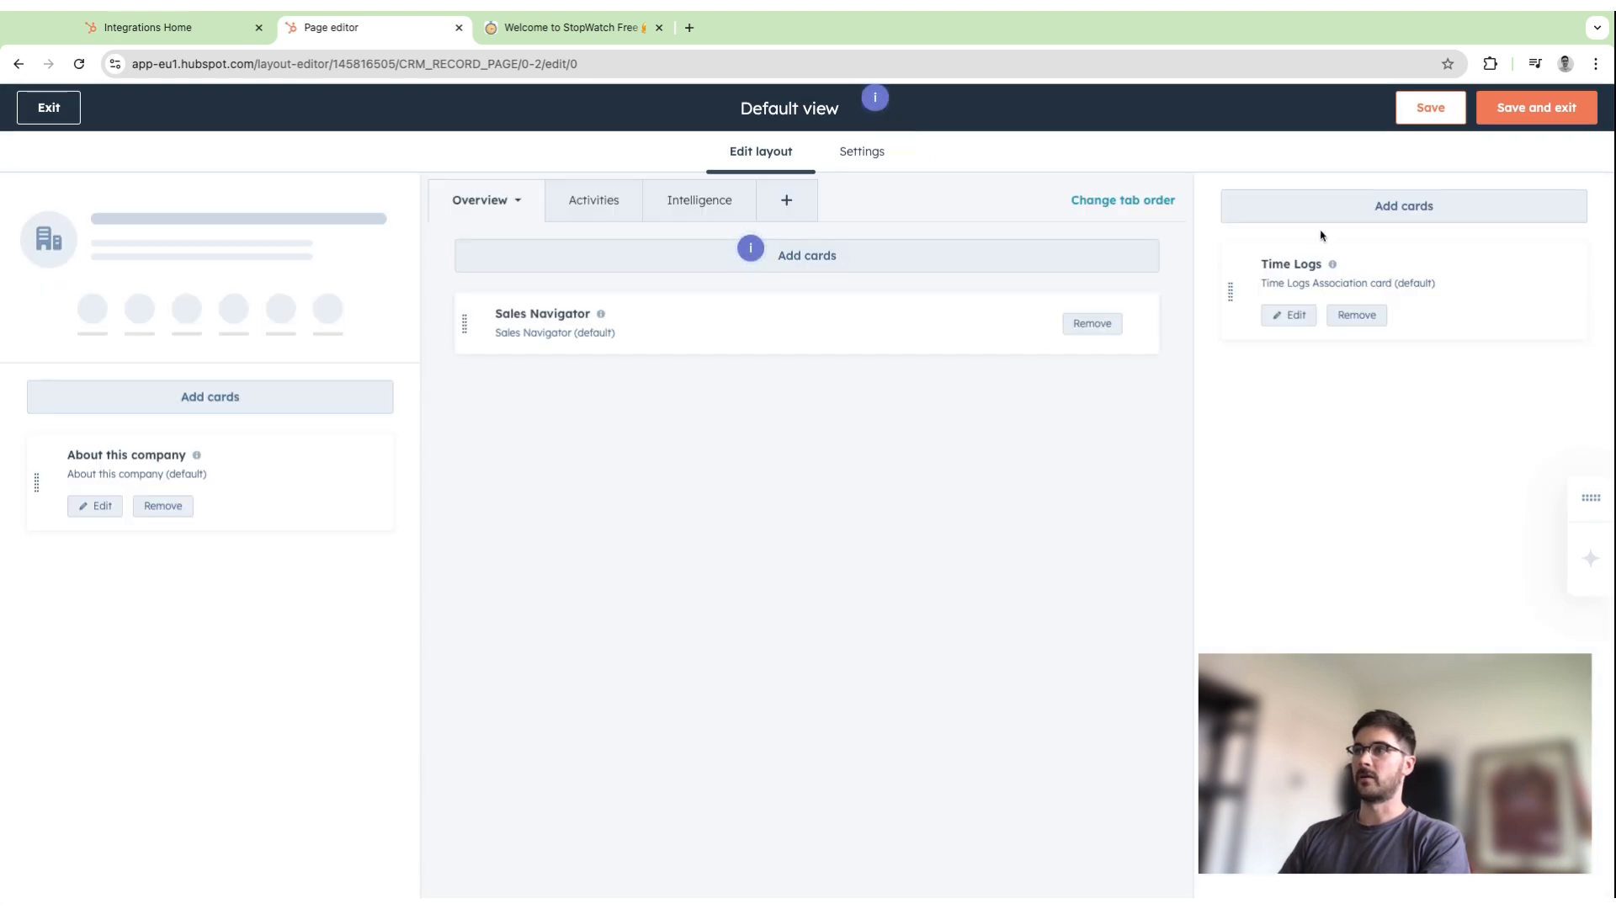
{"action": "left_click", "coordinate": [1482, 207]}
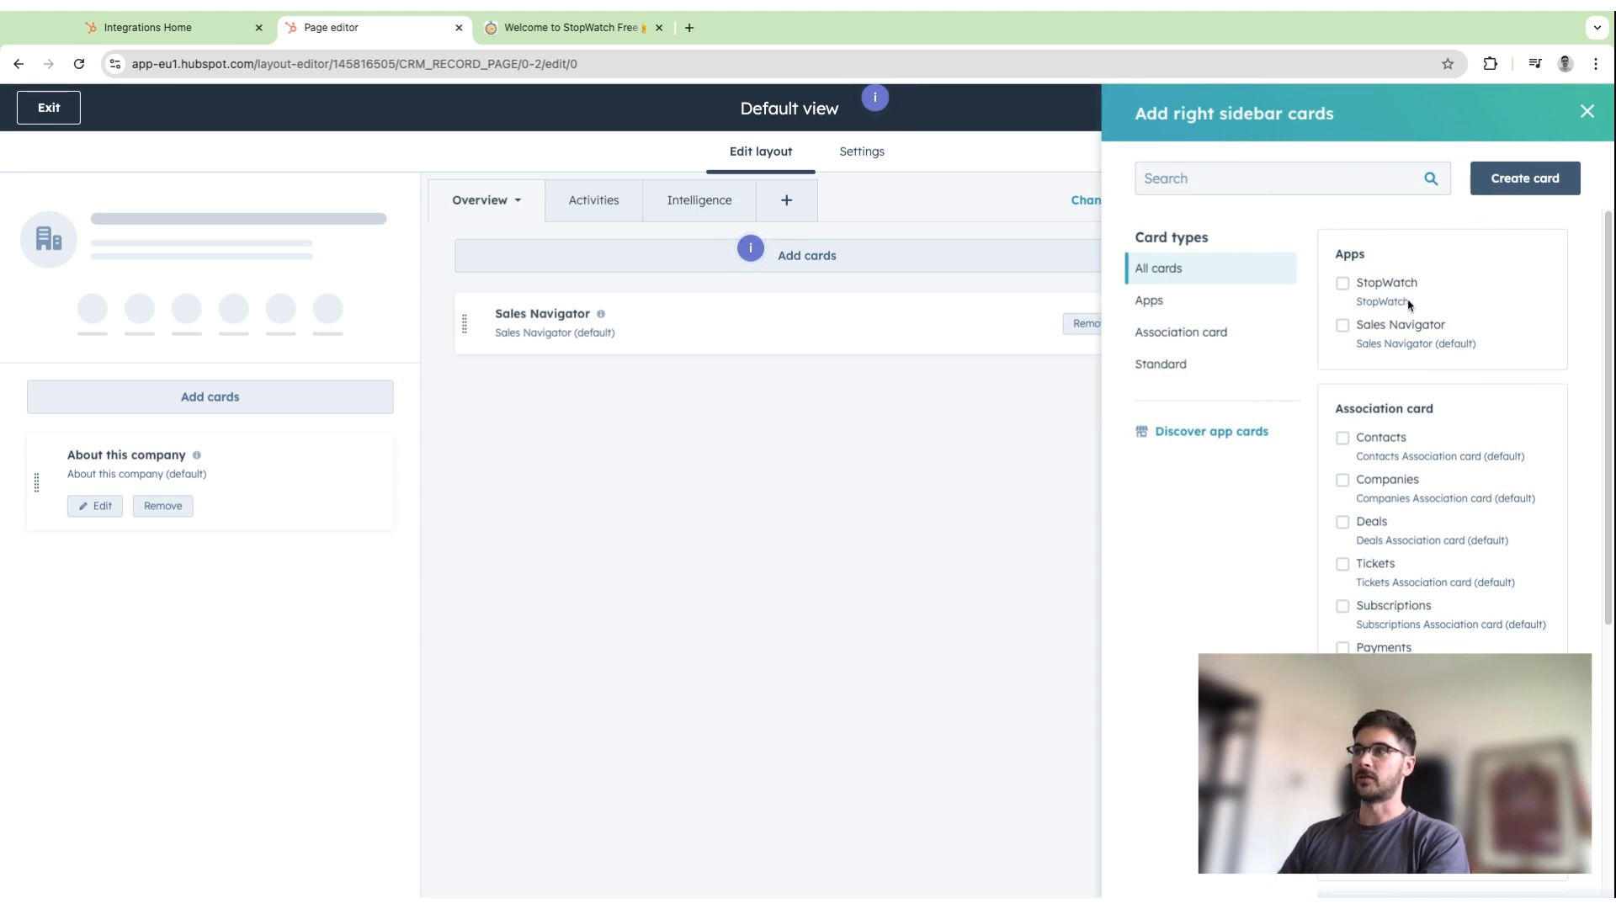
{"action": "left_click", "coordinate": [1343, 285]}
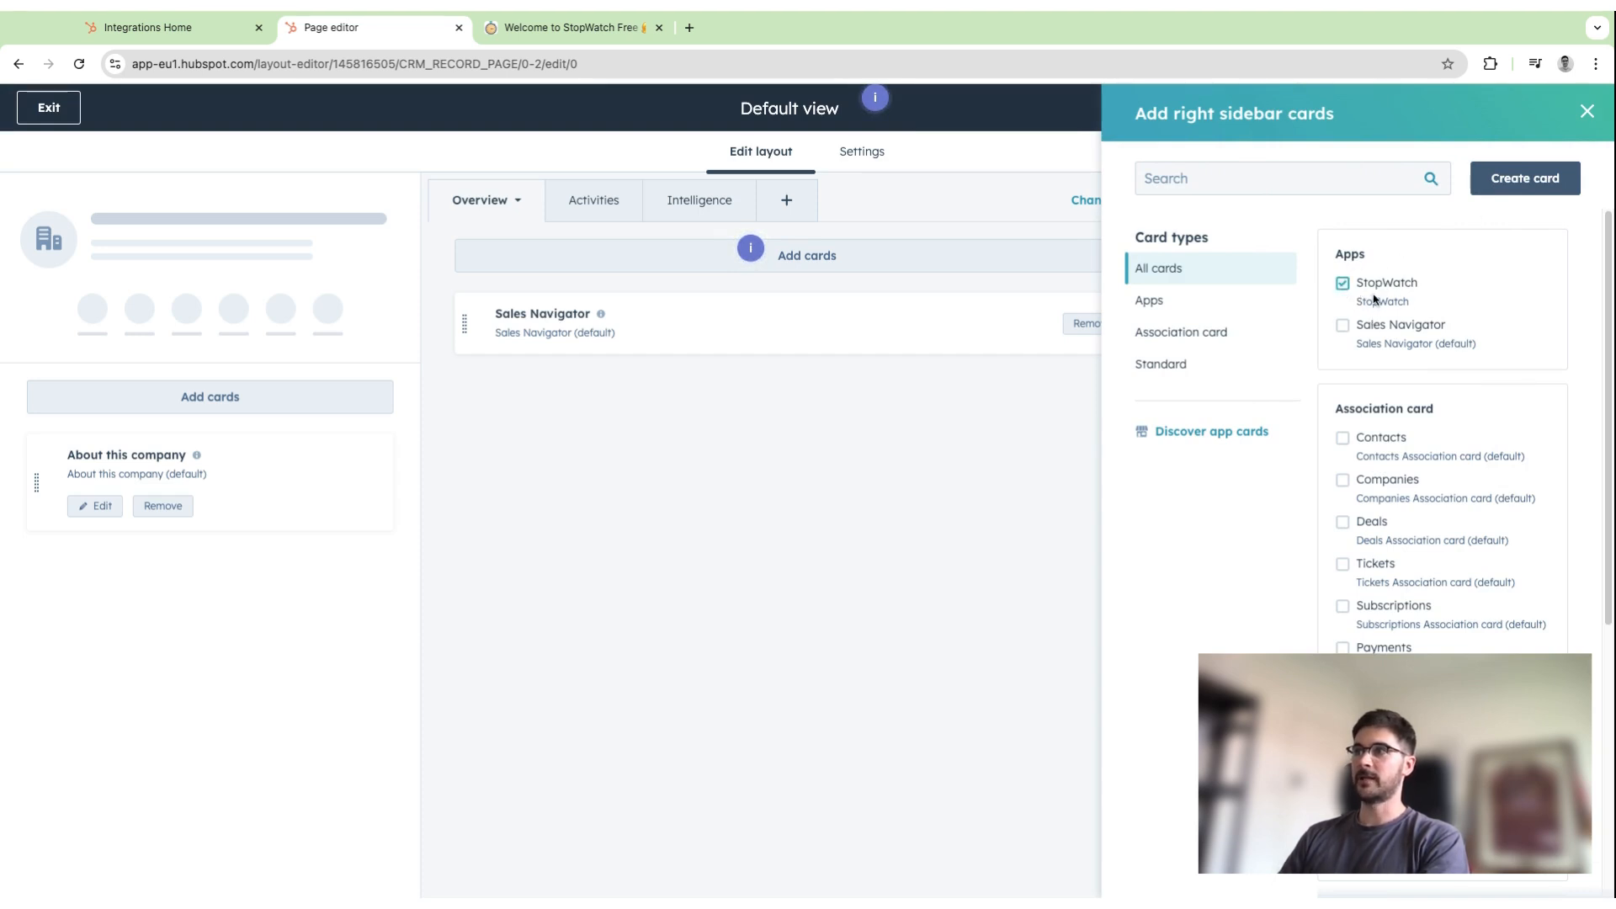
{"action": "left_click", "coordinate": [1587, 111]}
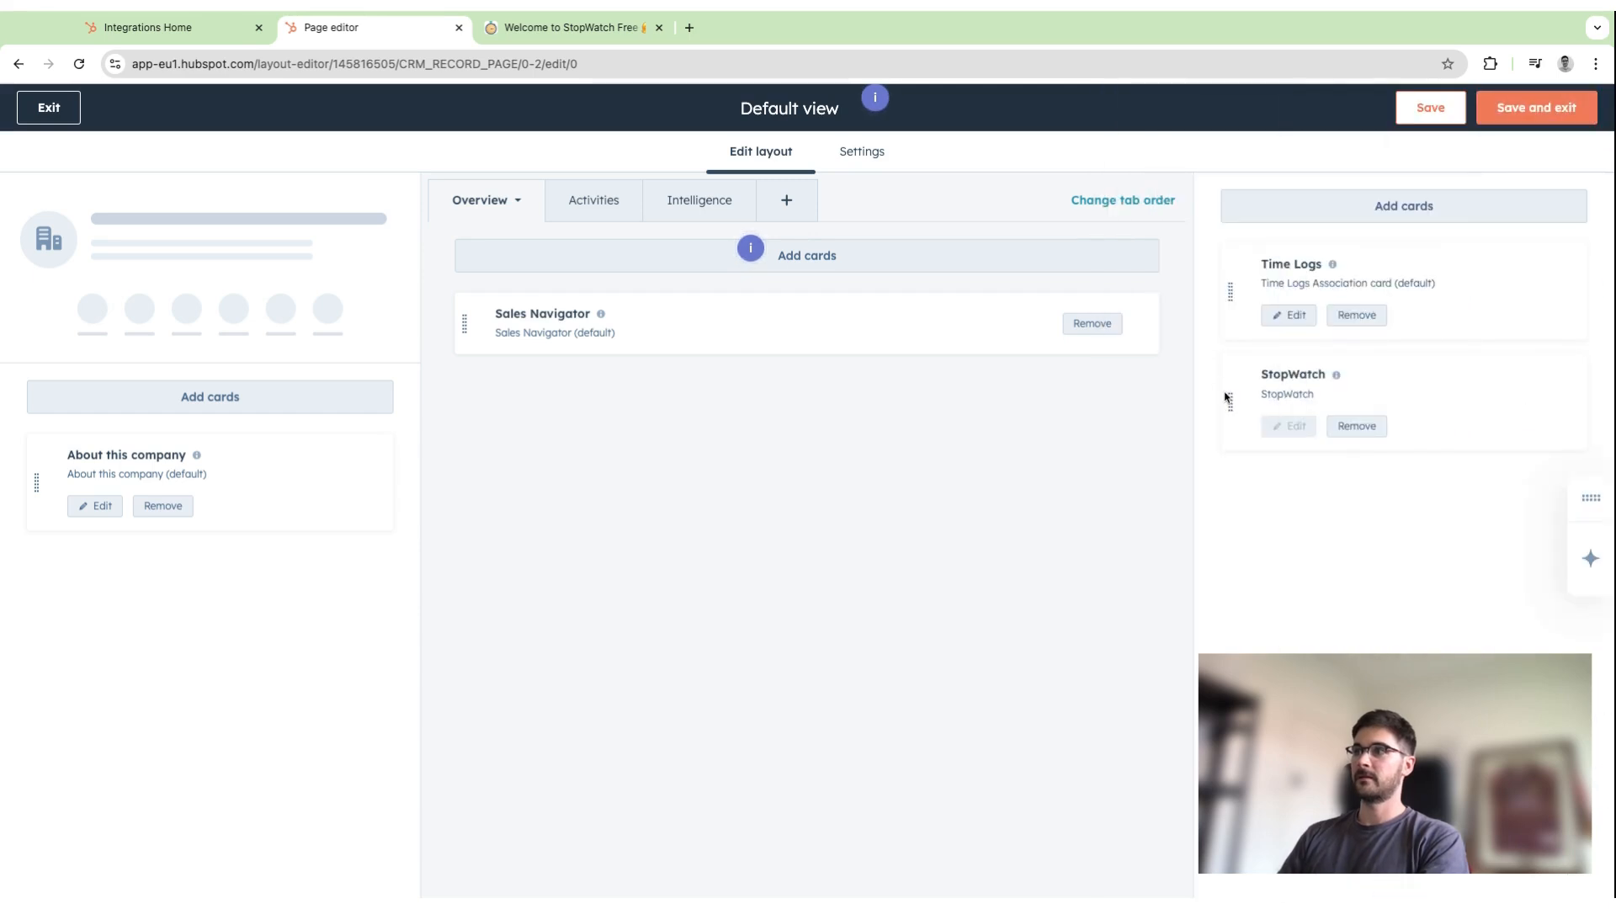
{"action": "left_click_drag", "start_coordinate": [1231, 403], "coordinate": [1241, 328]}
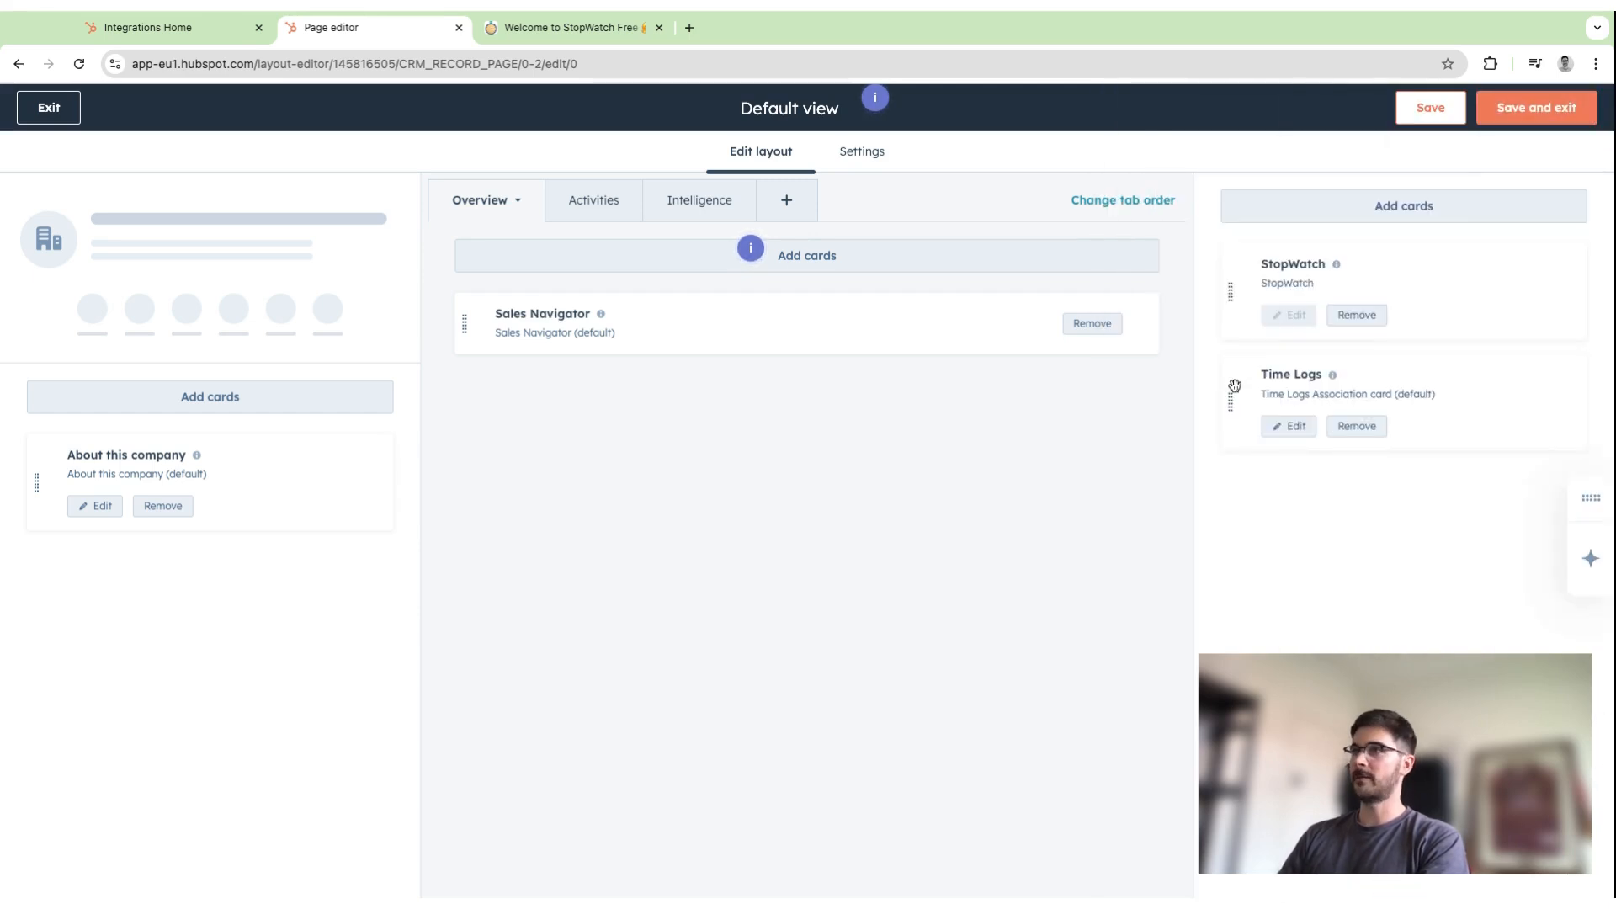
{"action": "left_click", "coordinate": [1534, 108]}
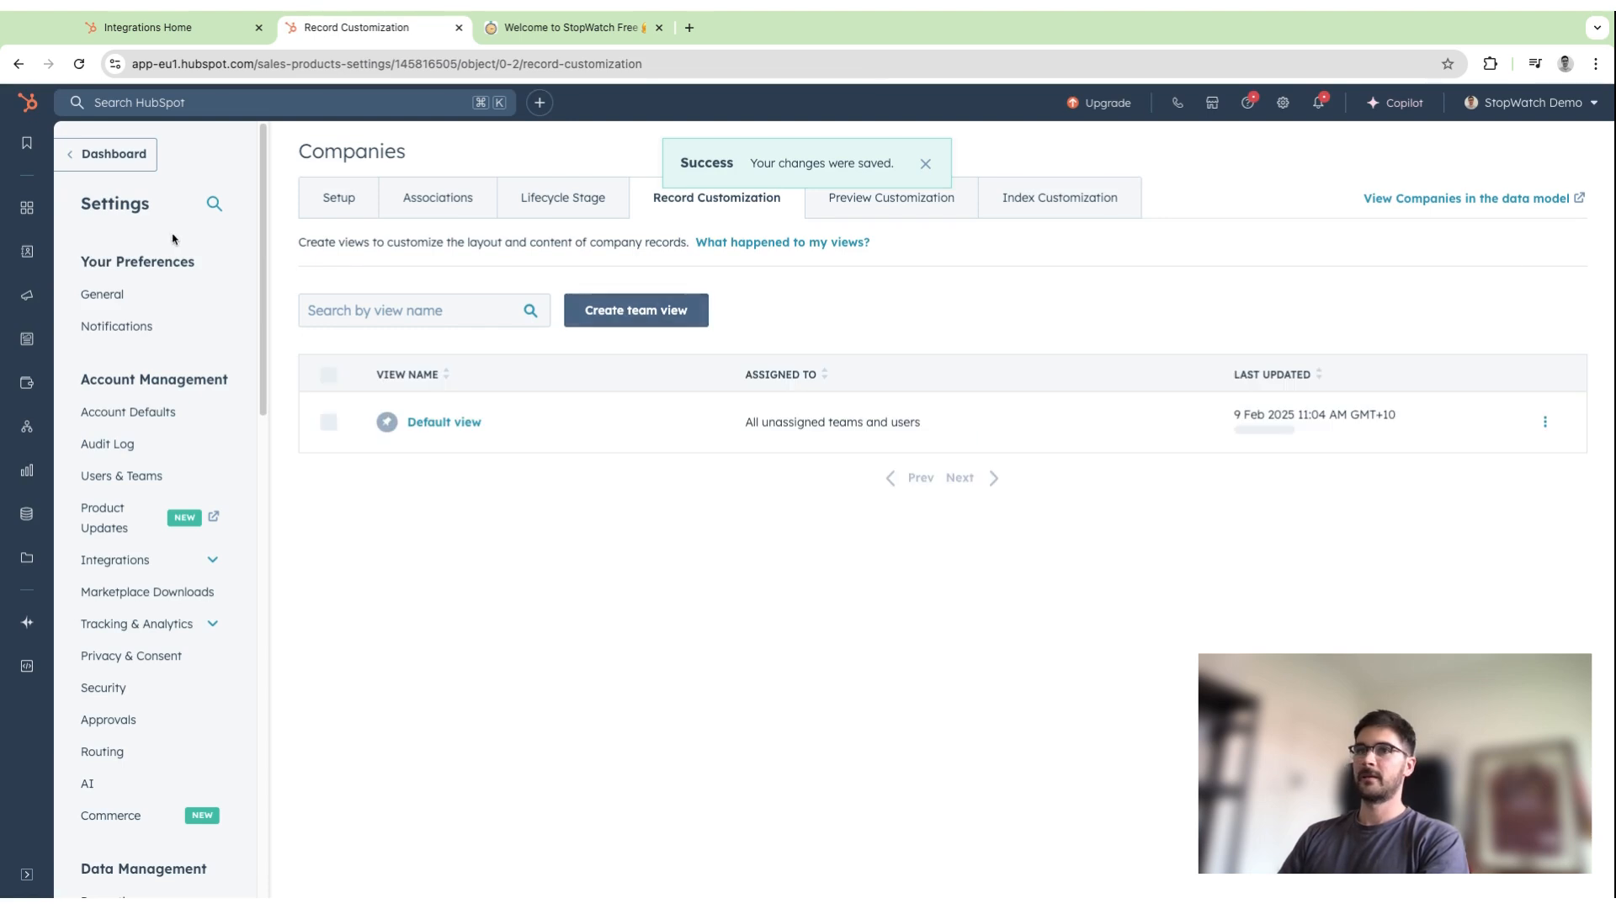
Open the HubSpot company record from the list of all companies.
{"action": "mouse_move", "coordinate": [17, 262]}
{"action": "left_click", "coordinate": [118, 290]}
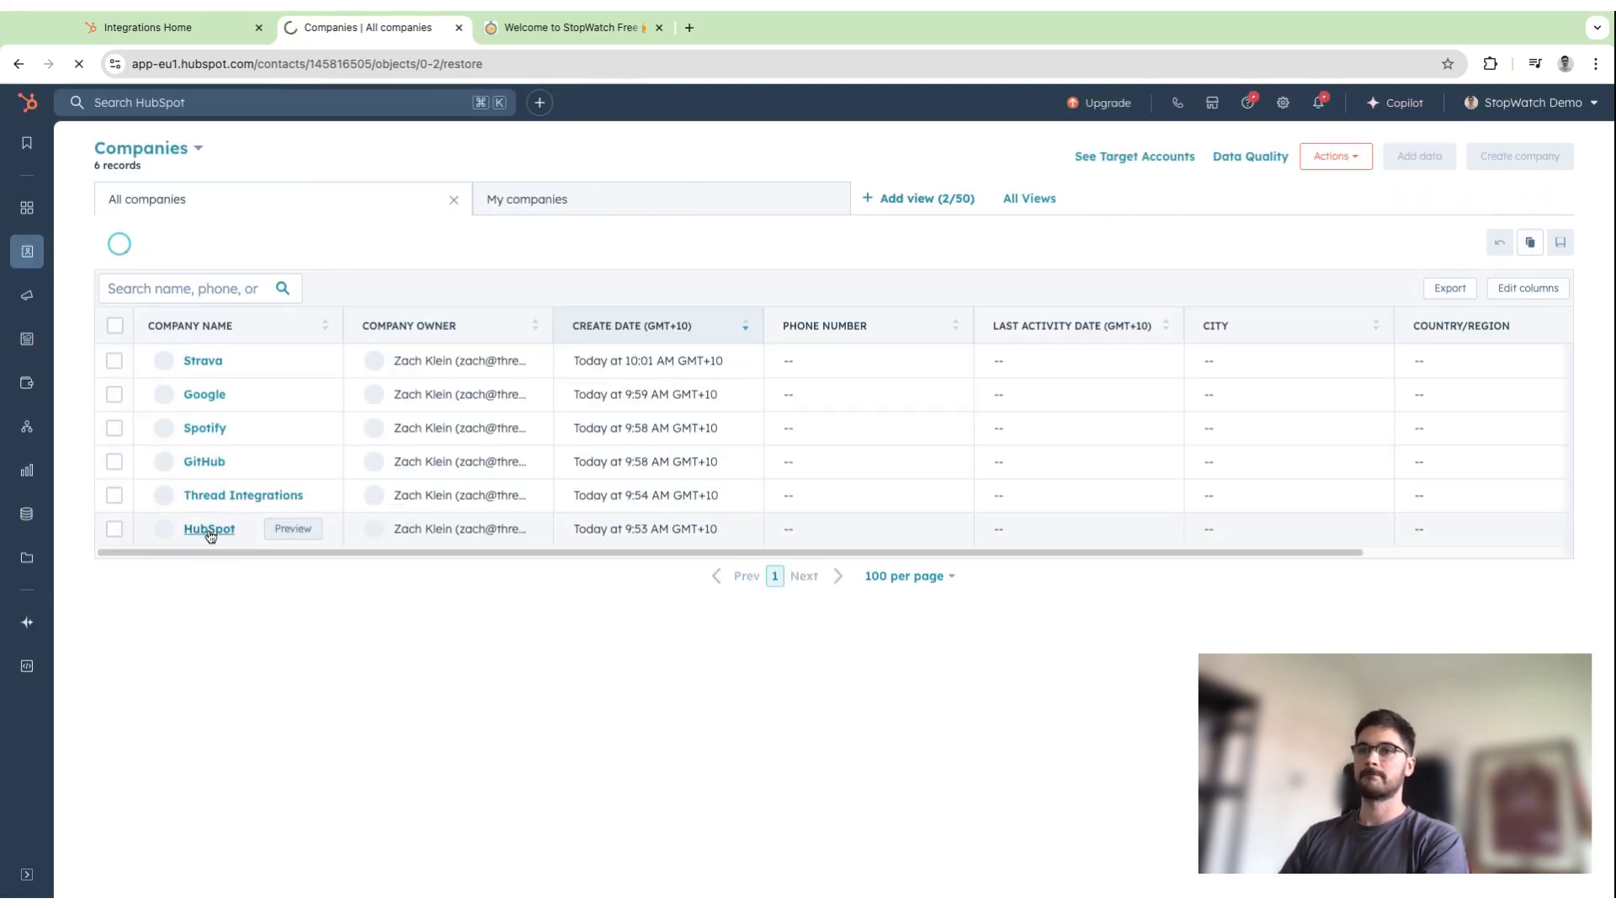
{"action": "left_click", "coordinate": [209, 530]}
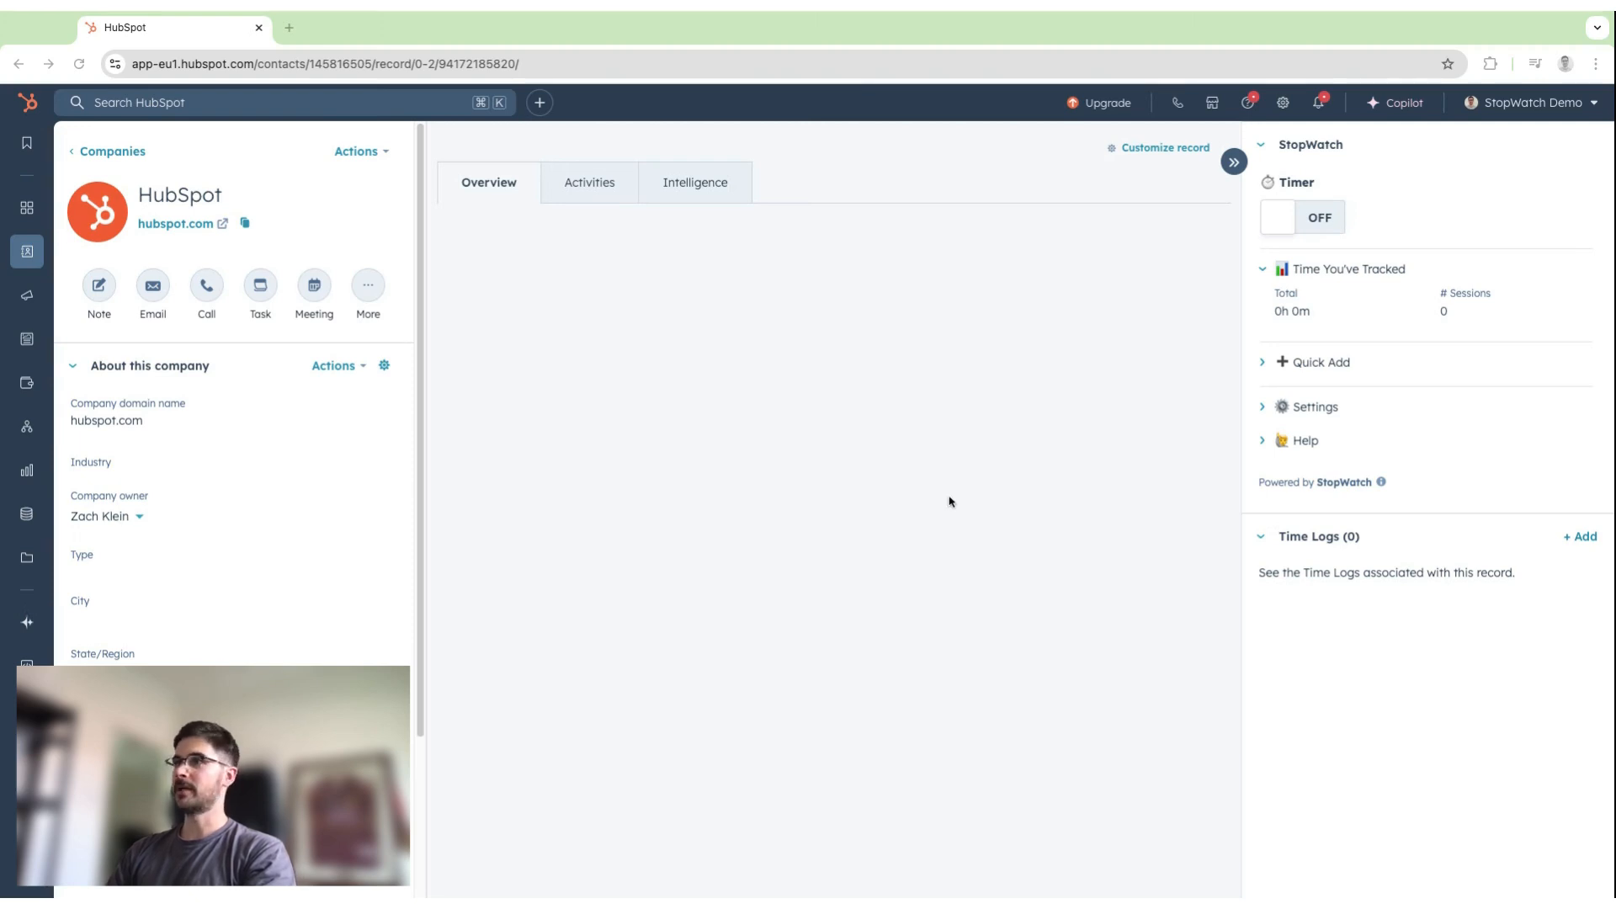
Start the StopWatch timer on the company record, expand Quick Add, and stop the timer.
{"action": "left_click", "coordinate": [1330, 221]}
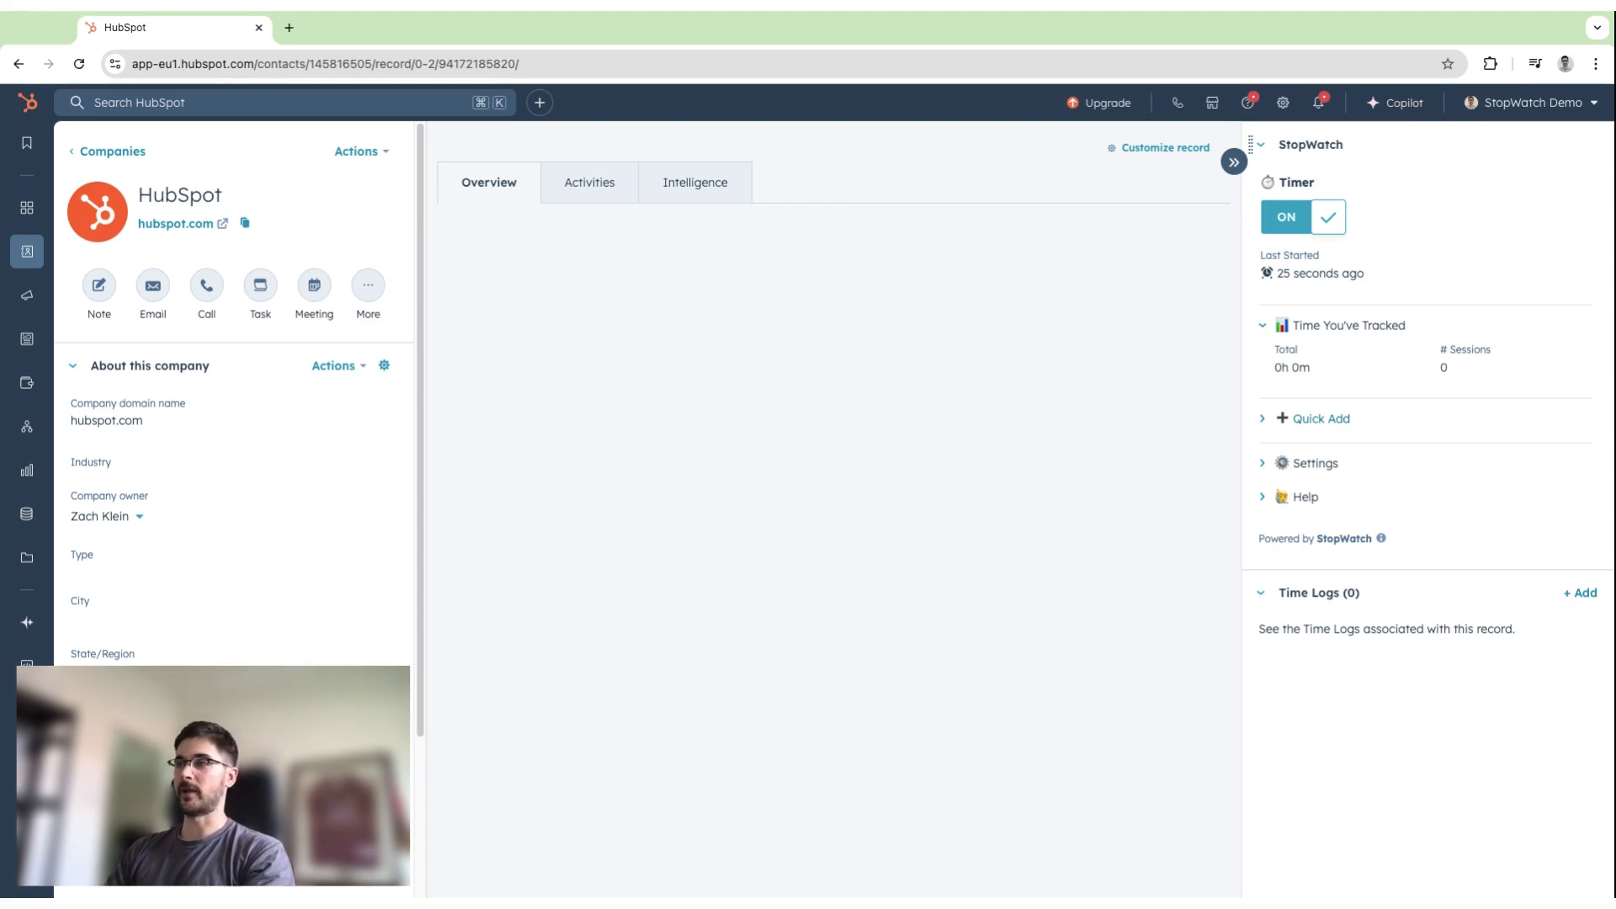
{"action": "left_click", "coordinate": [1297, 431]}
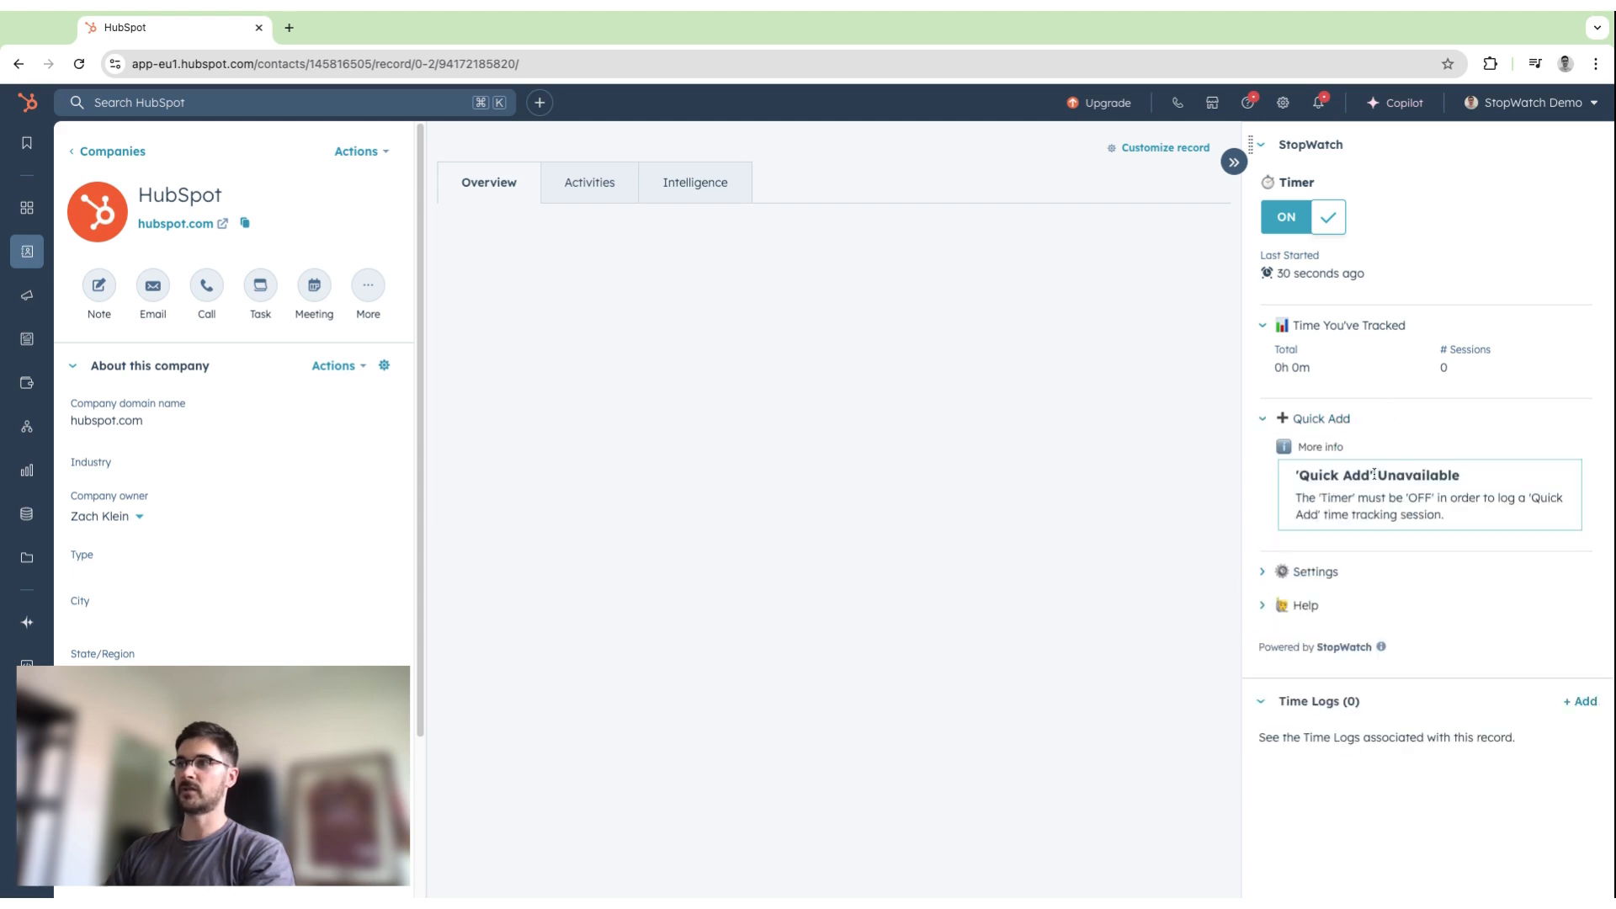
{"action": "left_click", "coordinate": [1324, 221]}
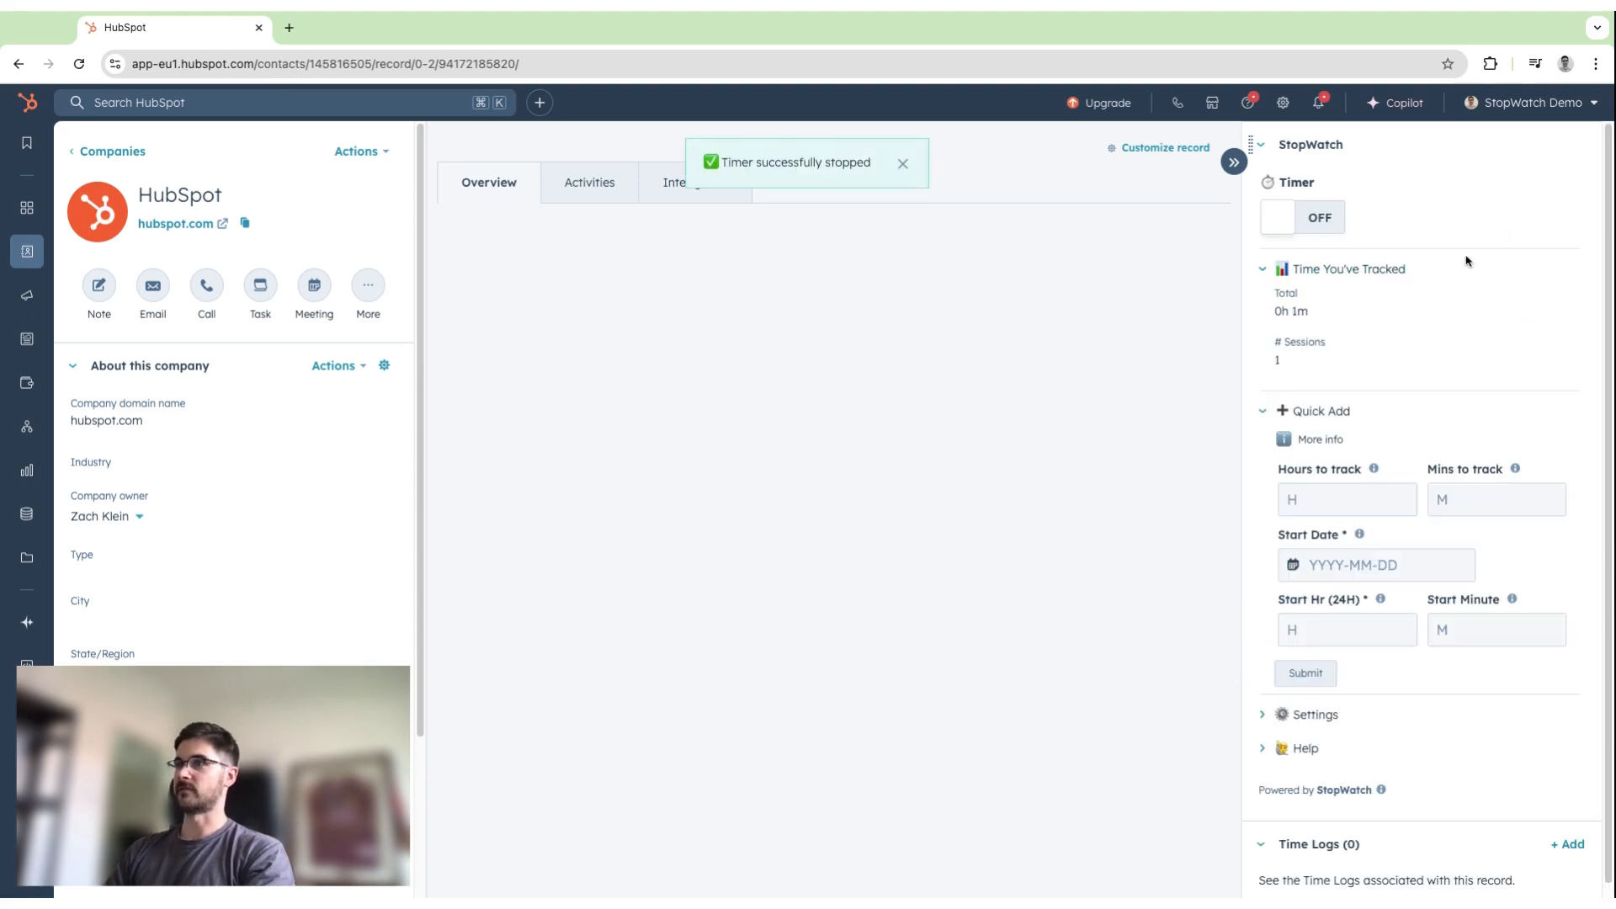
Enter a duration of 2 hours and 30 minutes for a Quick Add session on the company's StopWatch card.
{"action": "scroll", "coordinate": [1464, 303], "scroll_direction": "down", "scroll_amount": 1}
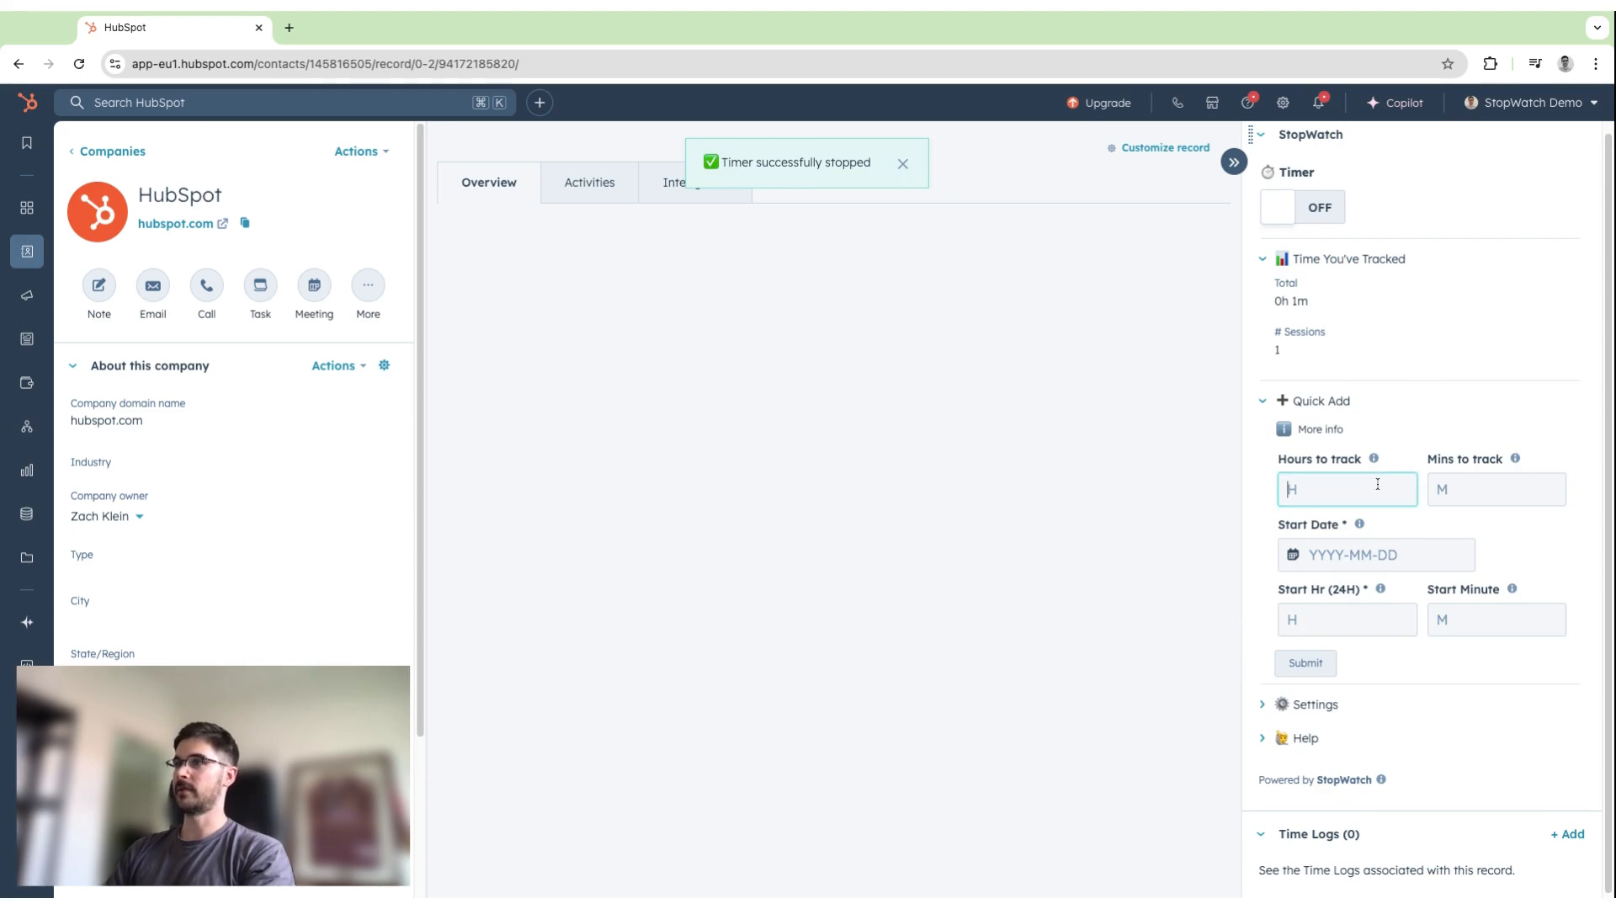
{"action": "scroll", "coordinate": [1381, 492], "scroll_direction": "up", "scroll_amount": 1}
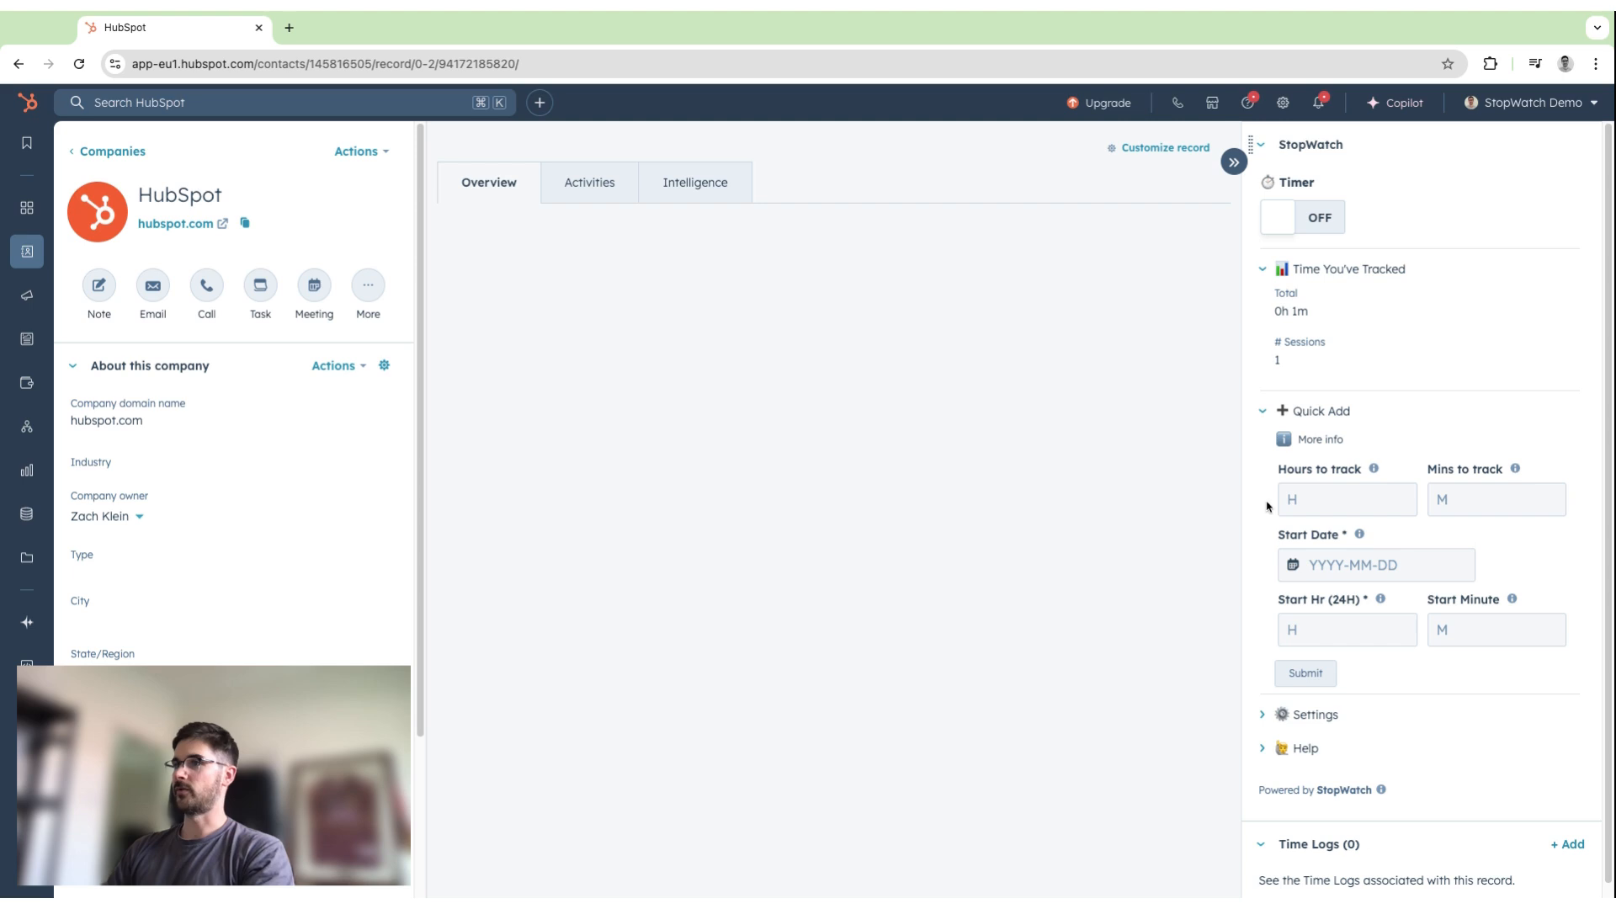
{"action": "left_click", "coordinate": [1287, 503]}
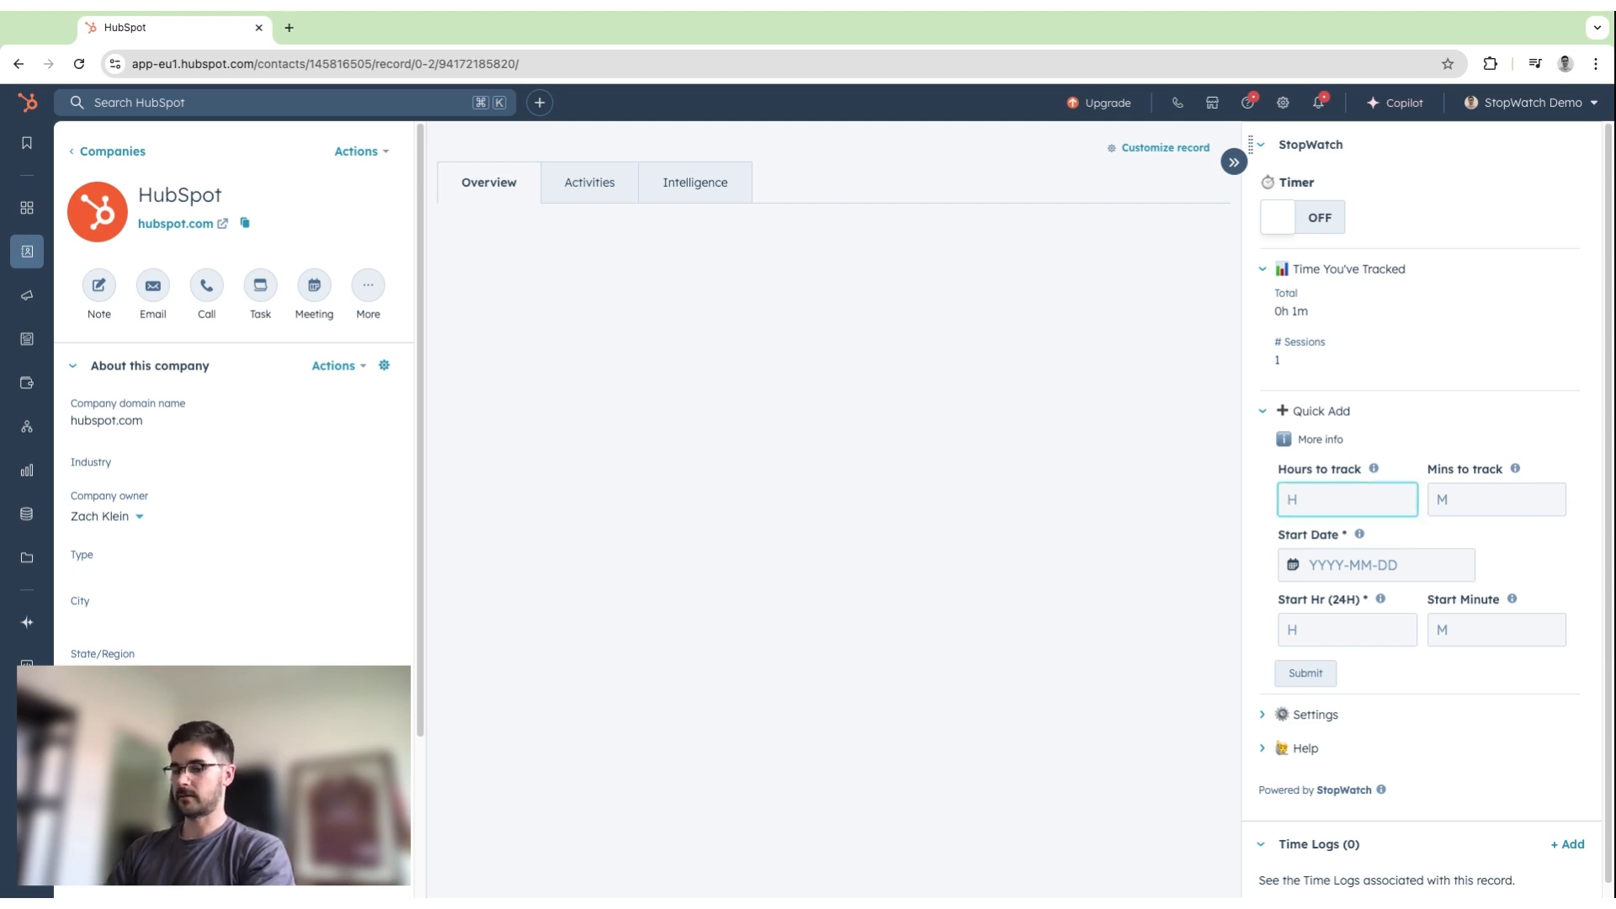
{"action": "type", "text": "2"}
{"action": "left_click", "coordinate": [1470, 504]}
{"action": "type", "text": "30"}
Set the Quick Add session's start to 2025-02-08 at 10:30 and submit it.
{"action": "left_click", "coordinate": [1429, 563]}
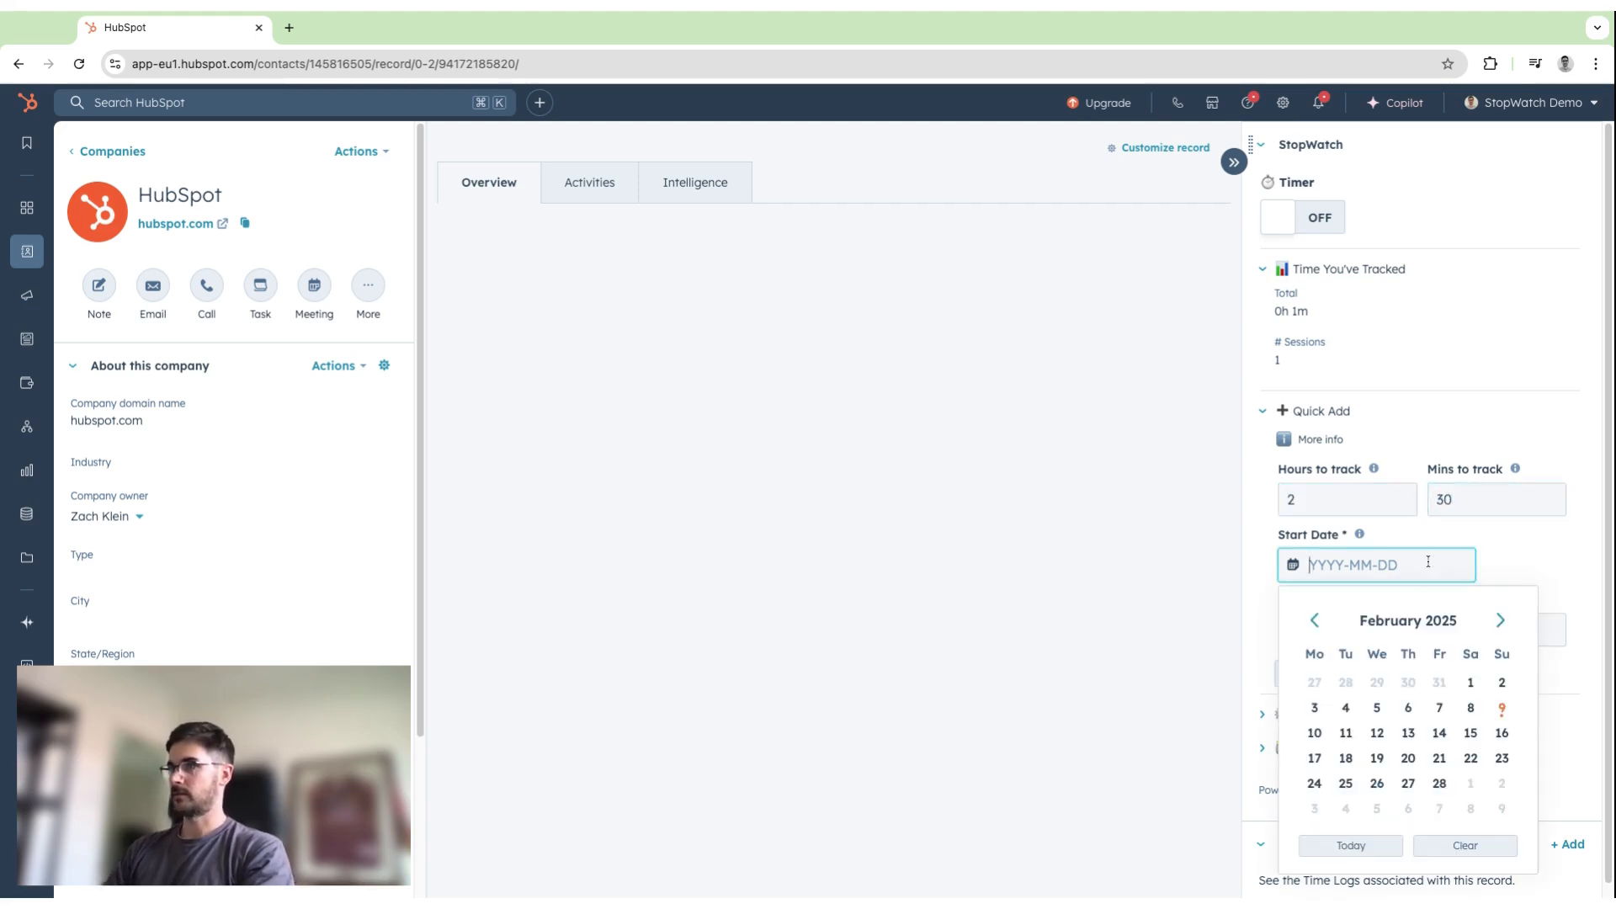
{"action": "left_click", "coordinate": [1479, 712]}
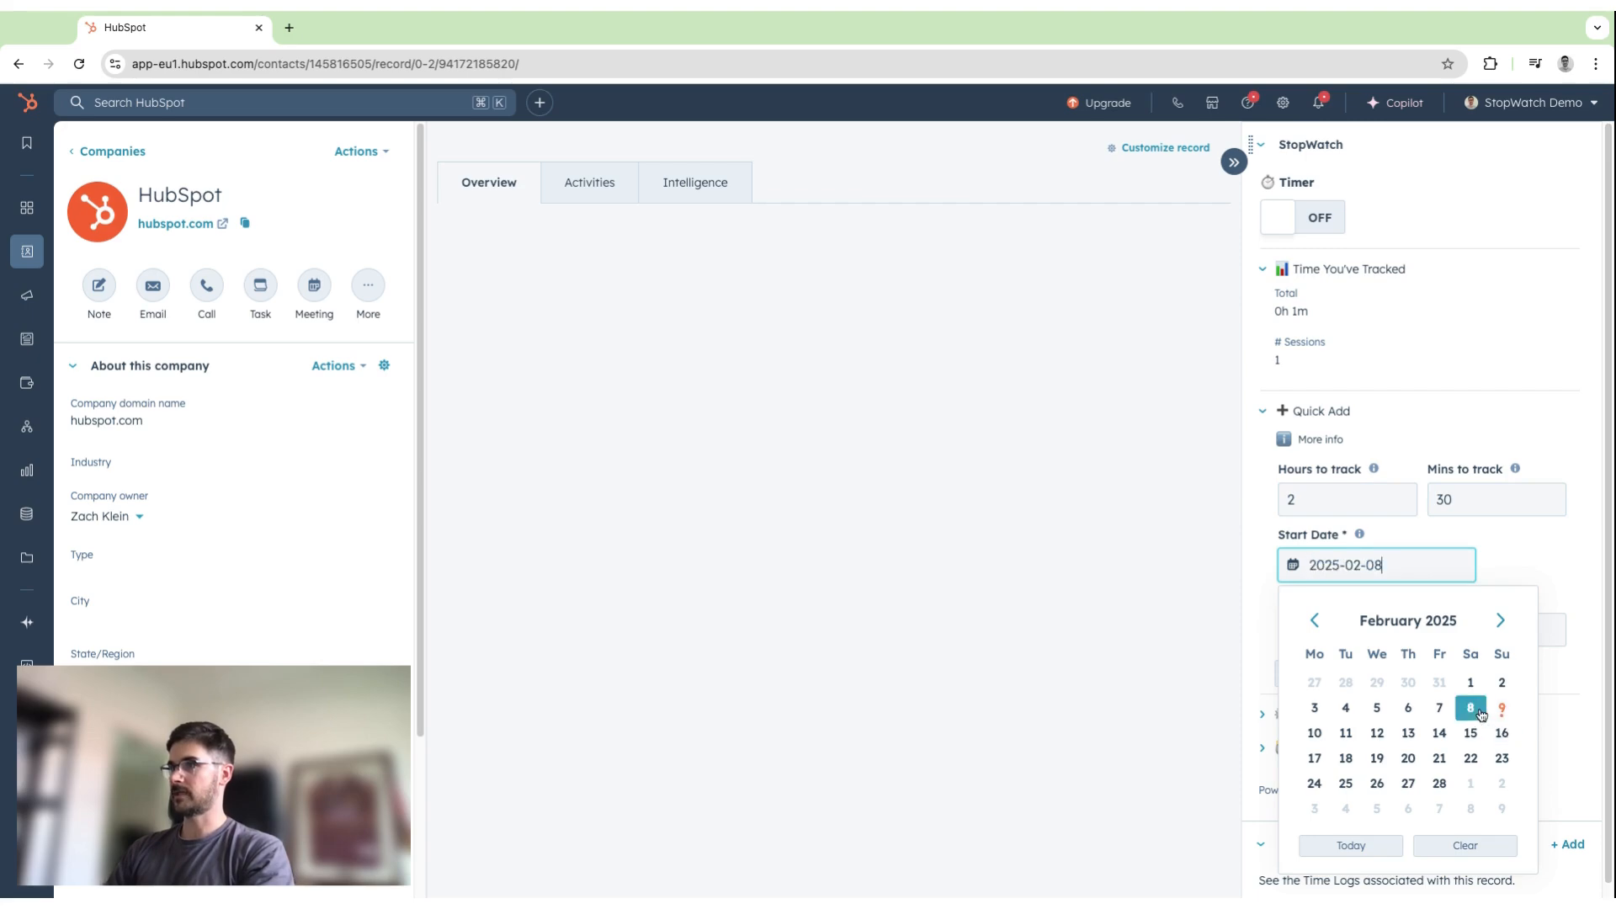
{"action": "left_click", "coordinate": [1397, 627]}
{"action": "type", "text": "10"}
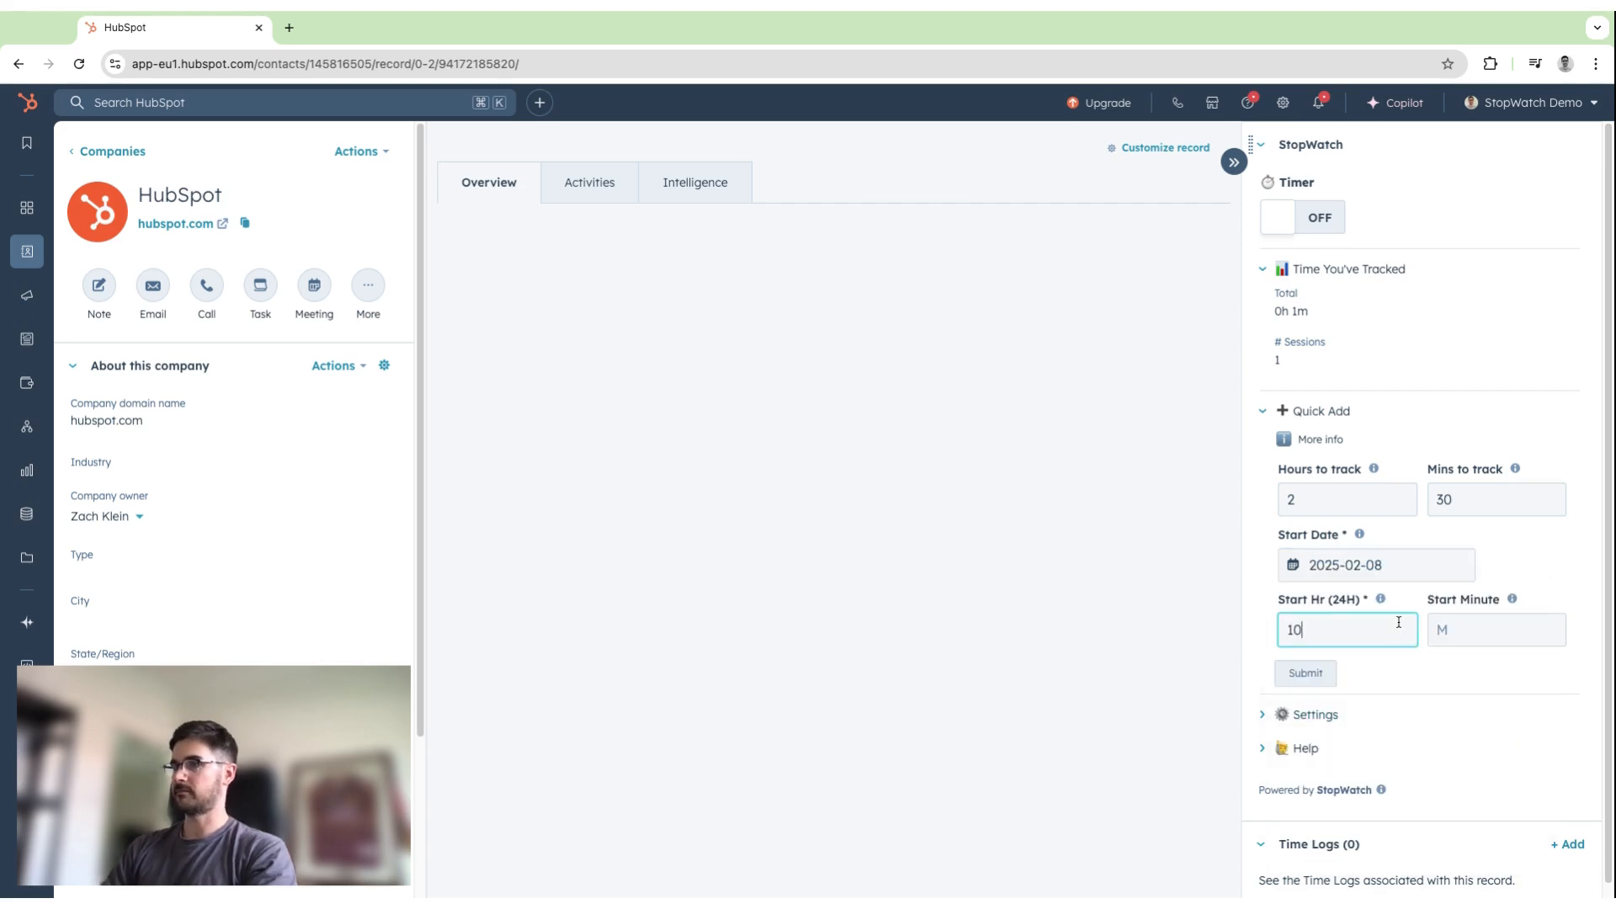
{"action": "left_click", "coordinate": [1512, 623]}
{"action": "type", "text": "30"}
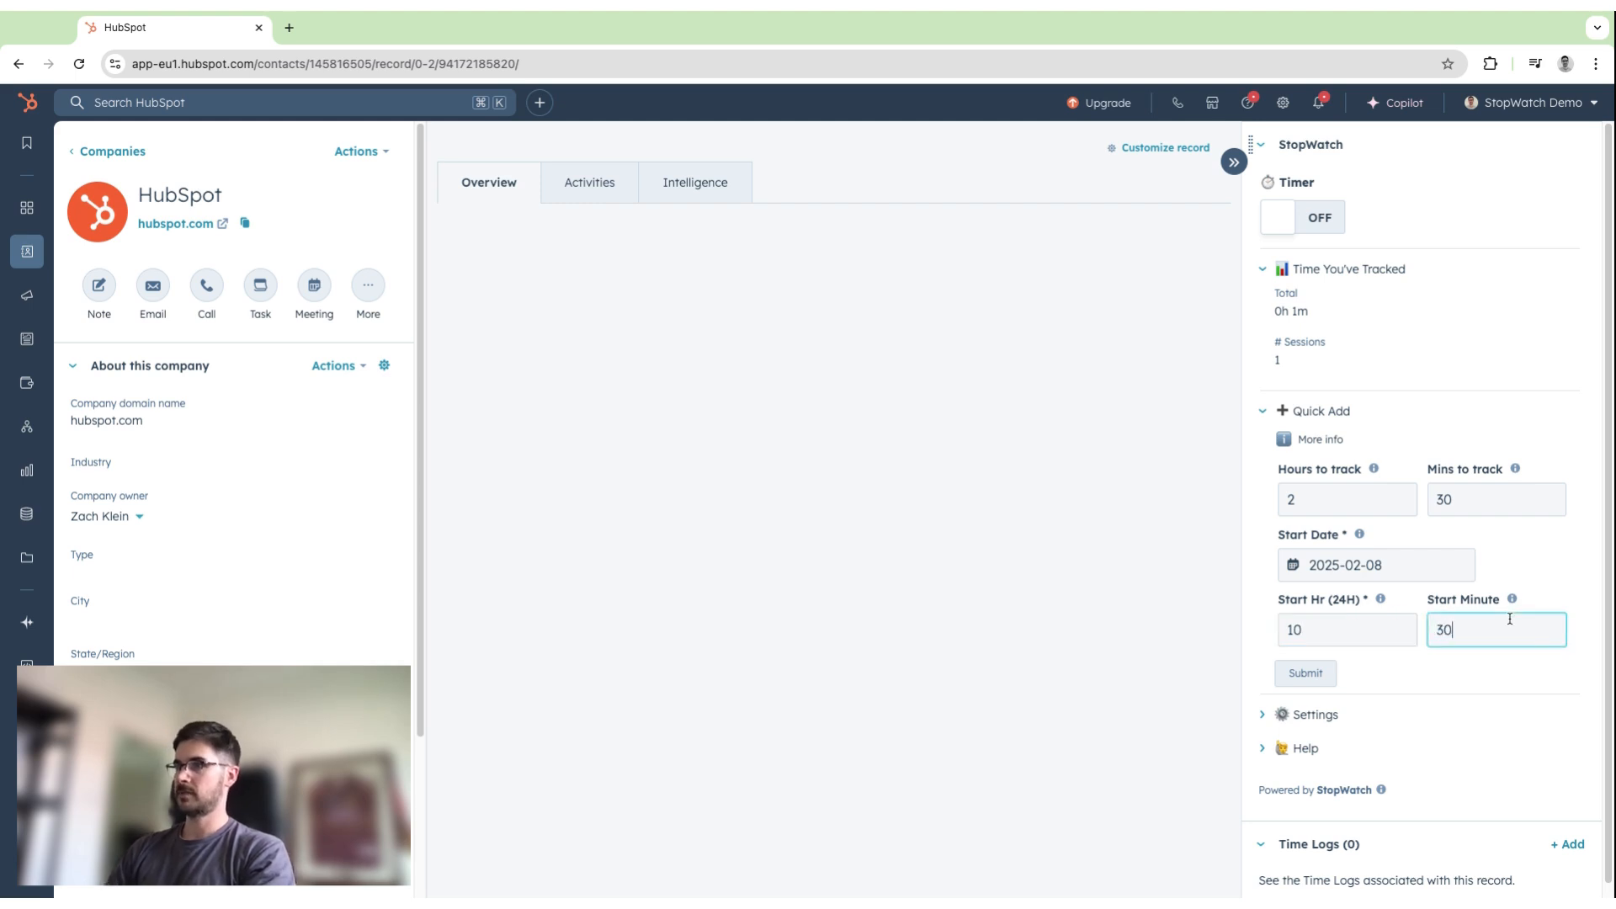
{"action": "left_click", "coordinate": [1329, 673]}
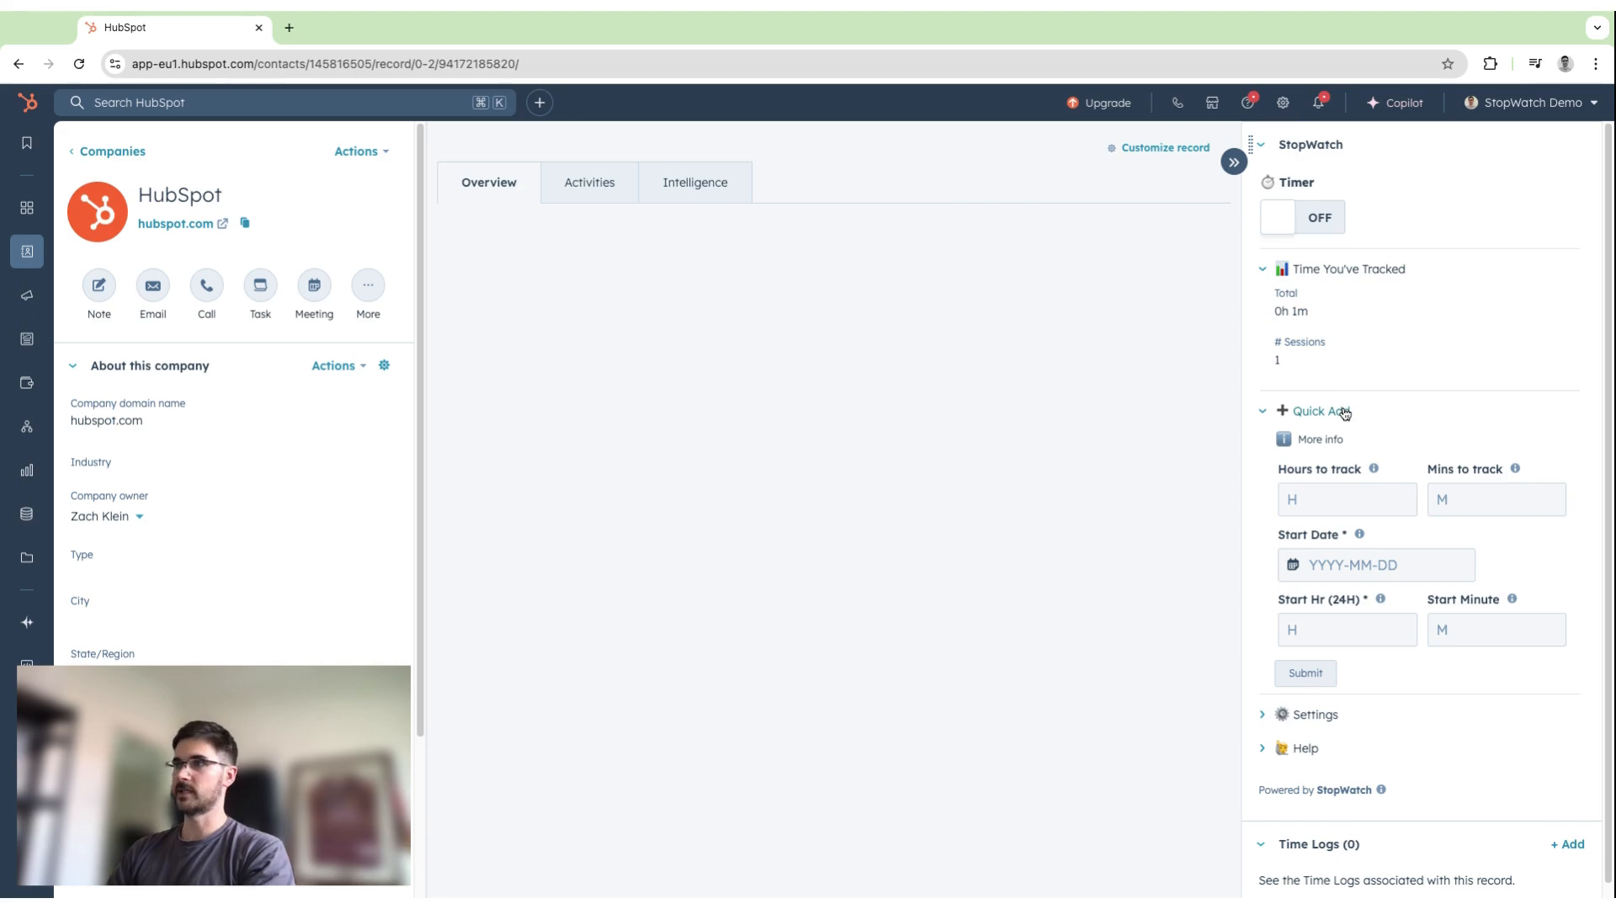
Collapse Quick Add, open the StopWatch usage guide from Help, and read Subscriptions & Nominating Users.
{"action": "left_click", "coordinate": [1345, 413]}
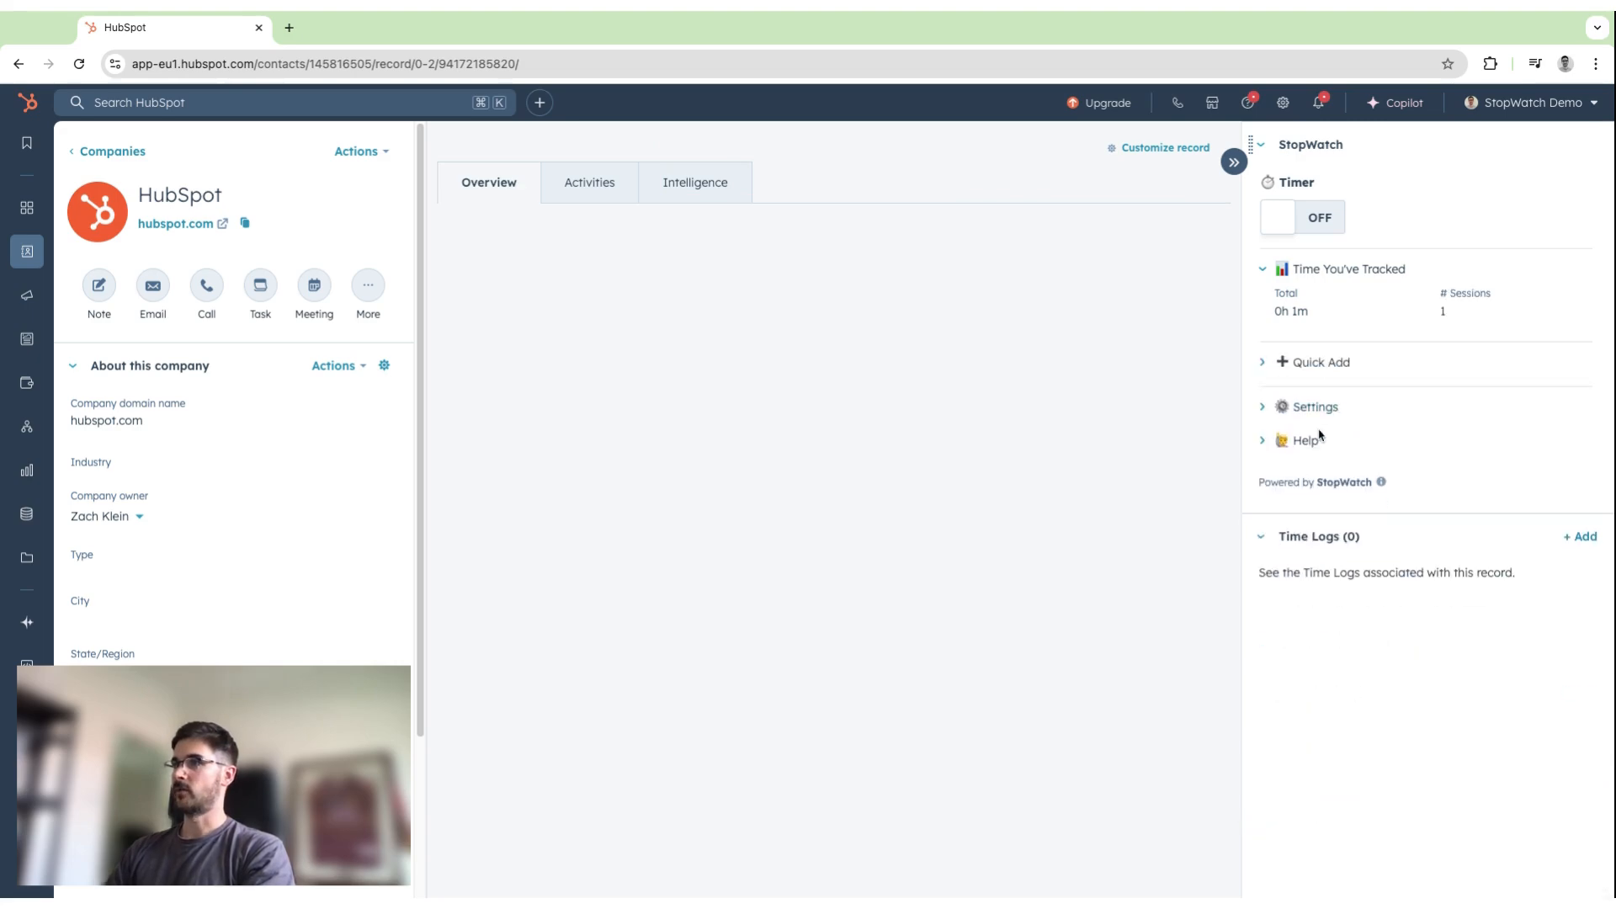
{"action": "left_click", "coordinate": [1312, 442]}
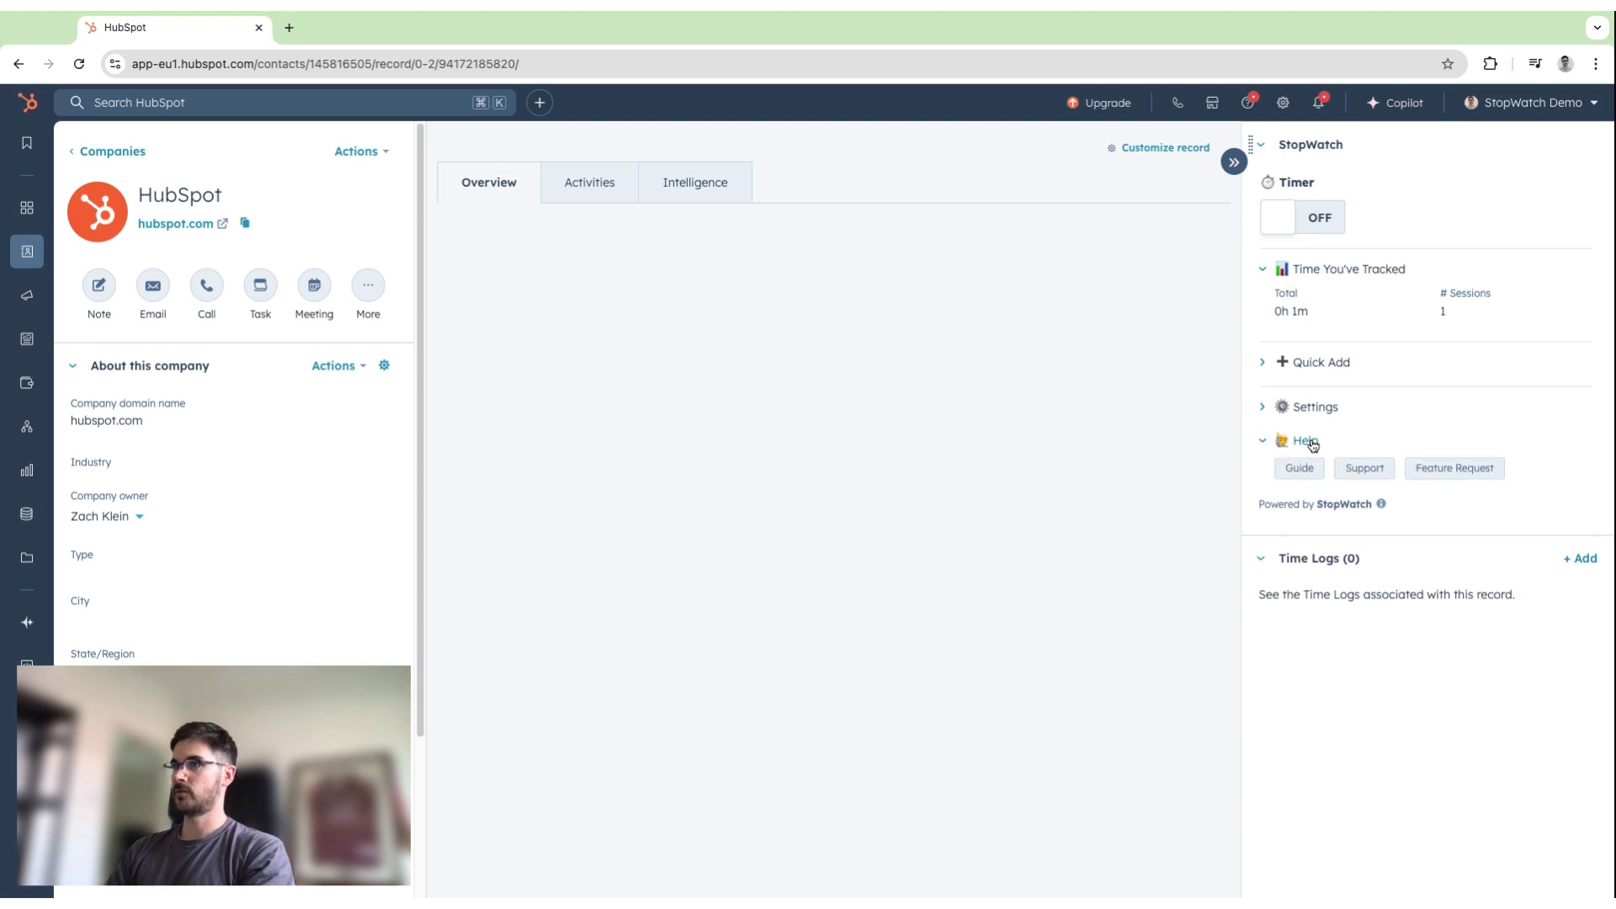
{"action": "left_click", "coordinate": [1307, 471]}
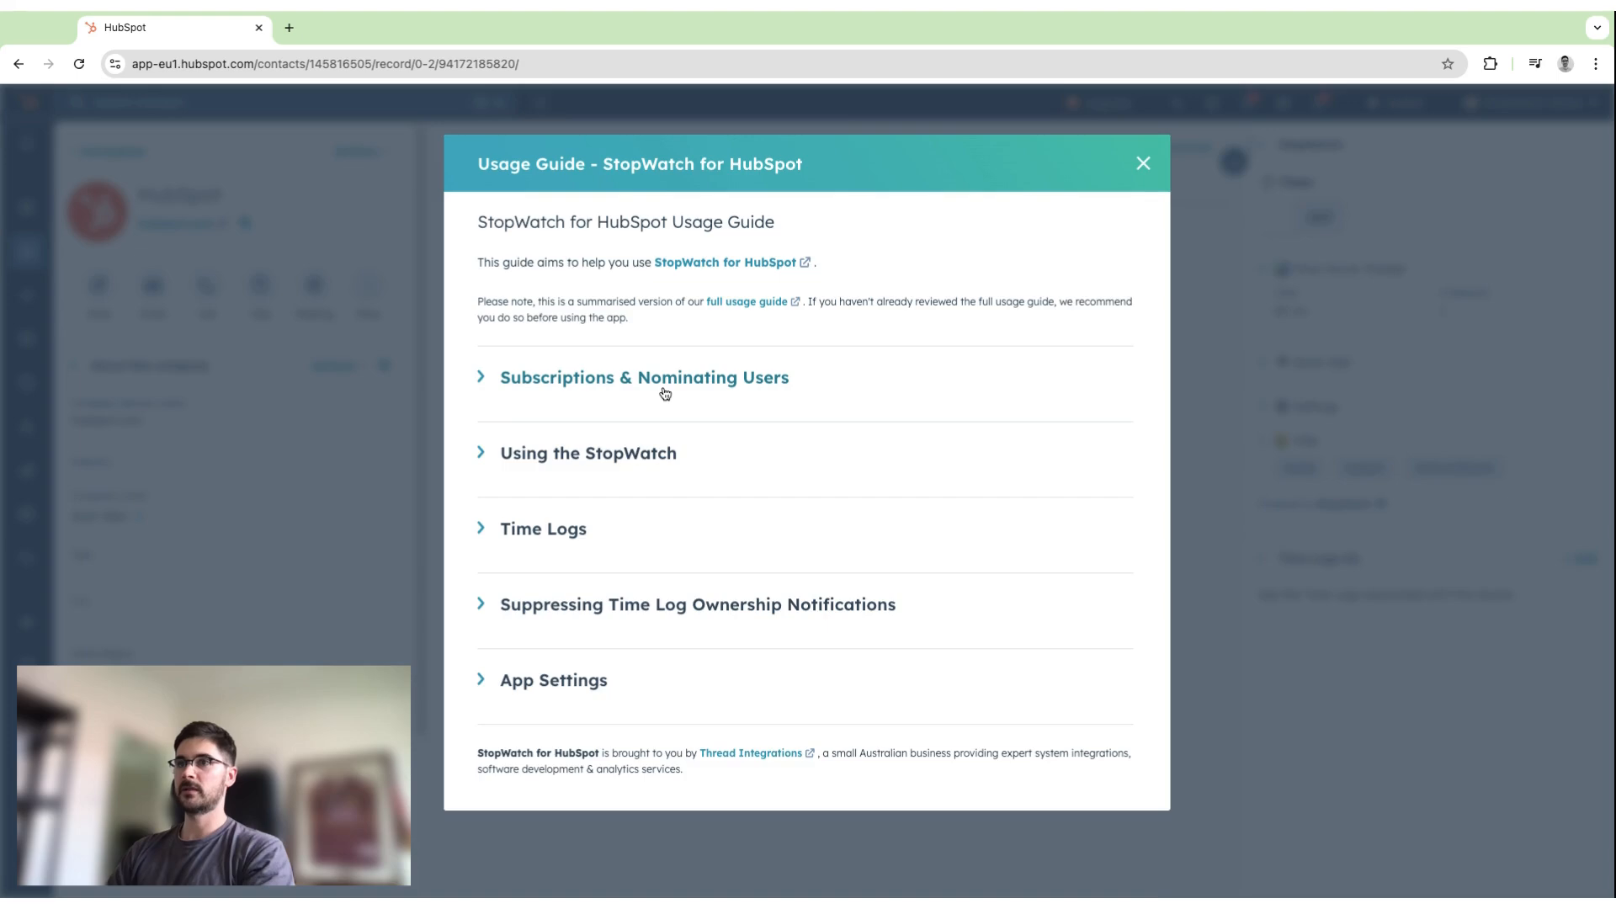
{"action": "left_click", "coordinate": [665, 394]}
{"action": "scroll", "coordinate": [602, 553], "scroll_direction": "down", "scroll_amount": 4}
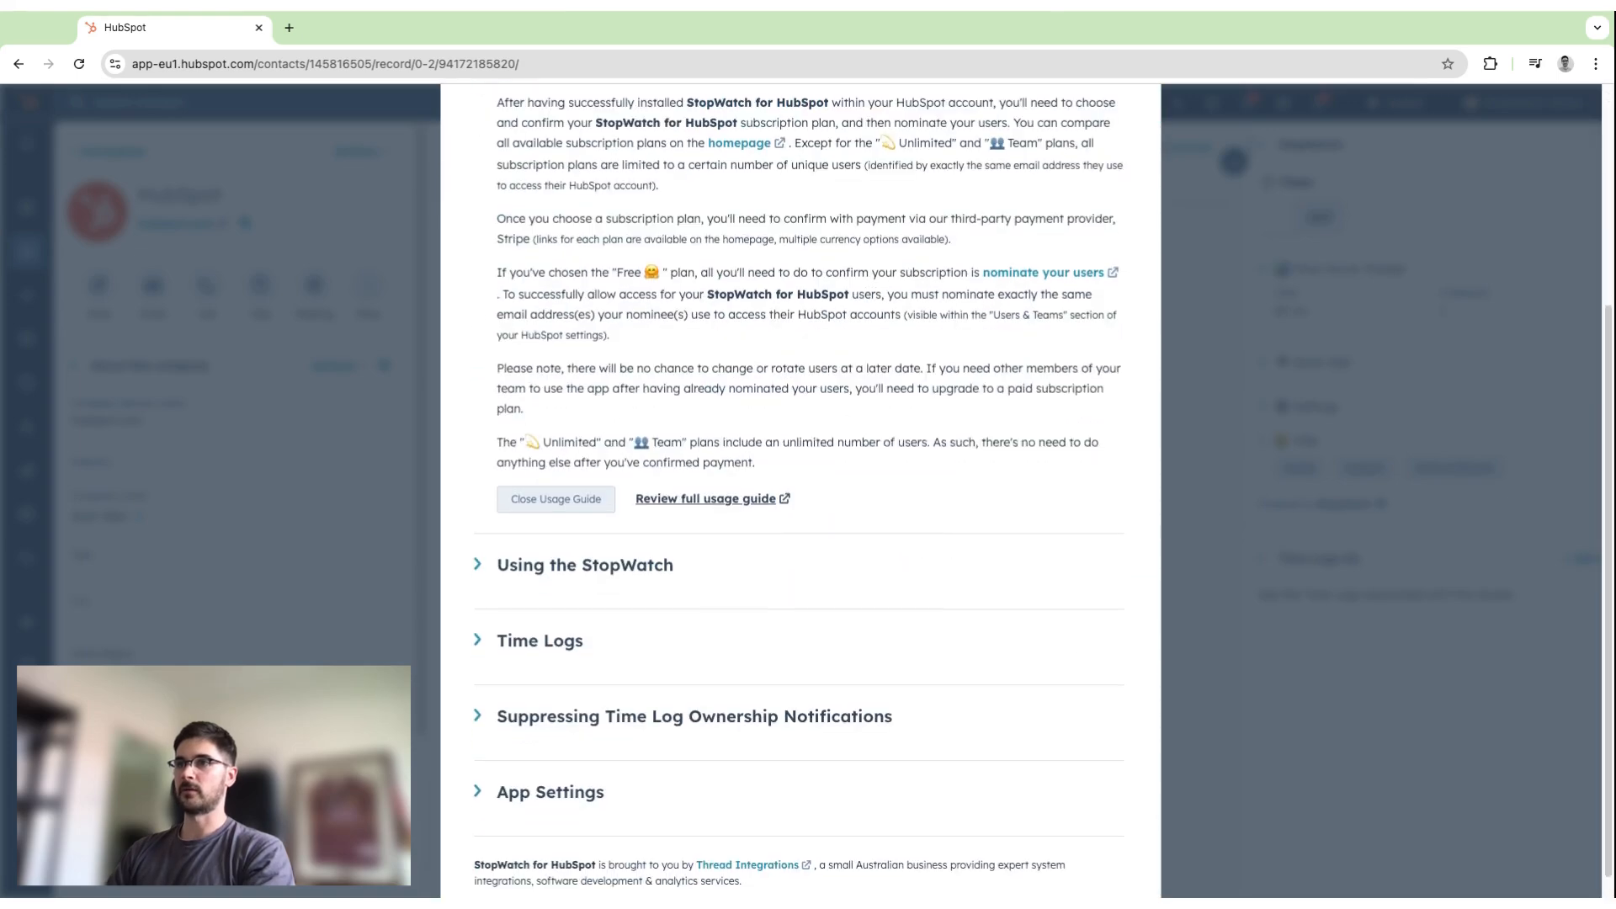
Read the usage guide's Using the StopWatch and Time Logs sections, and close the guide.
{"action": "left_click", "coordinate": [601, 547]}
{"action": "scroll", "coordinate": [601, 539], "scroll_direction": "down", "scroll_amount": 10}
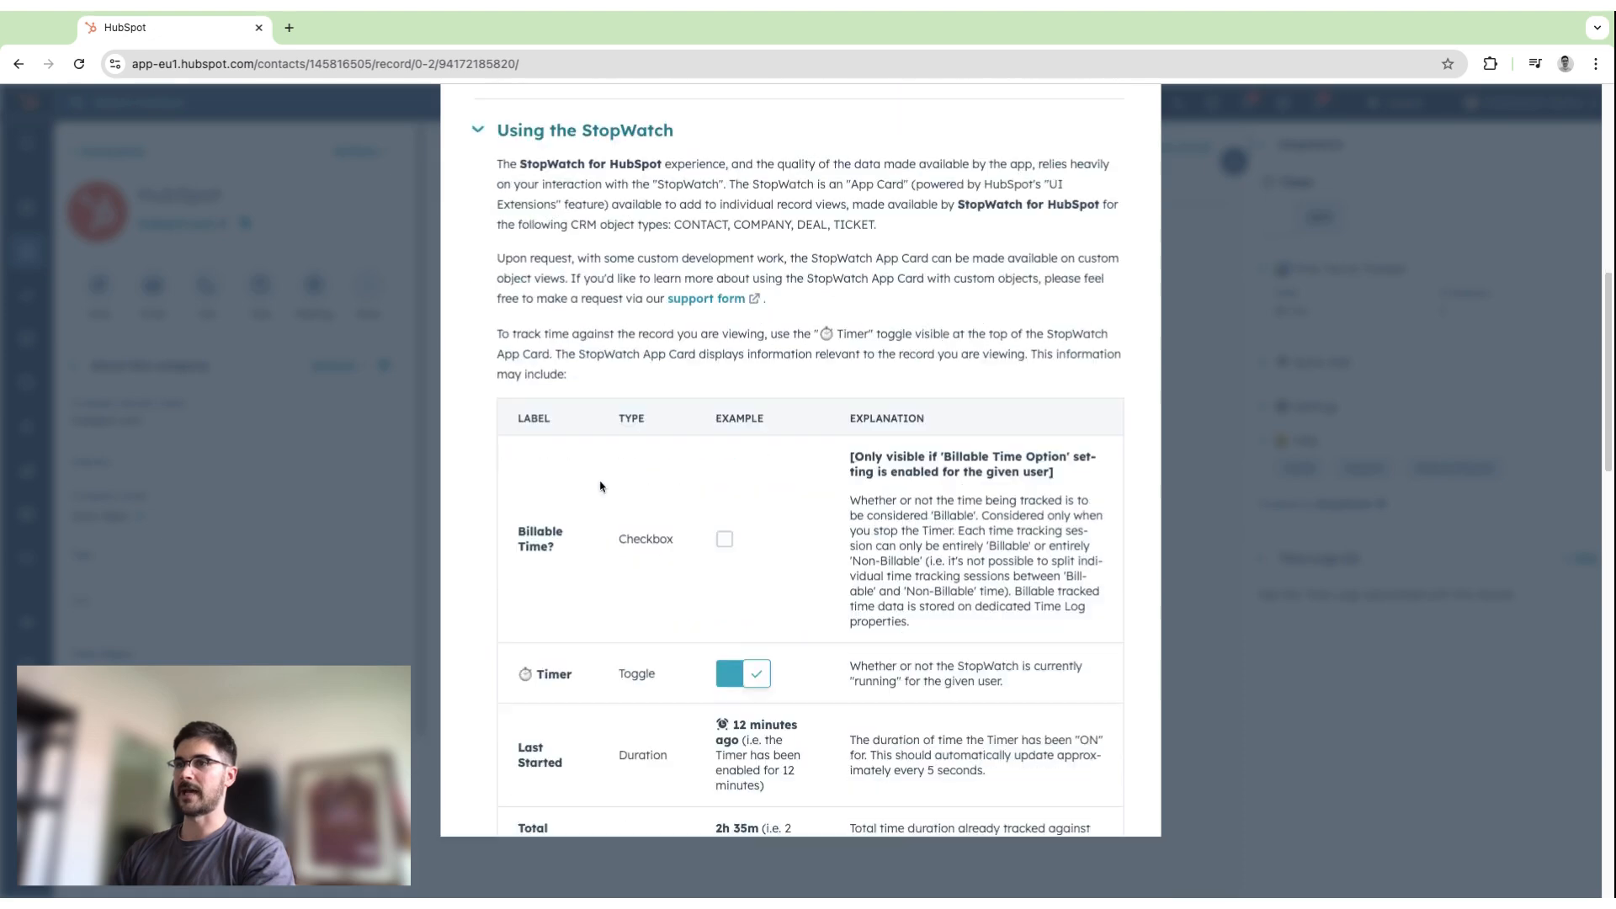
{"action": "scroll", "coordinate": [602, 476], "scroll_direction": "down", "scroll_amount": 18}
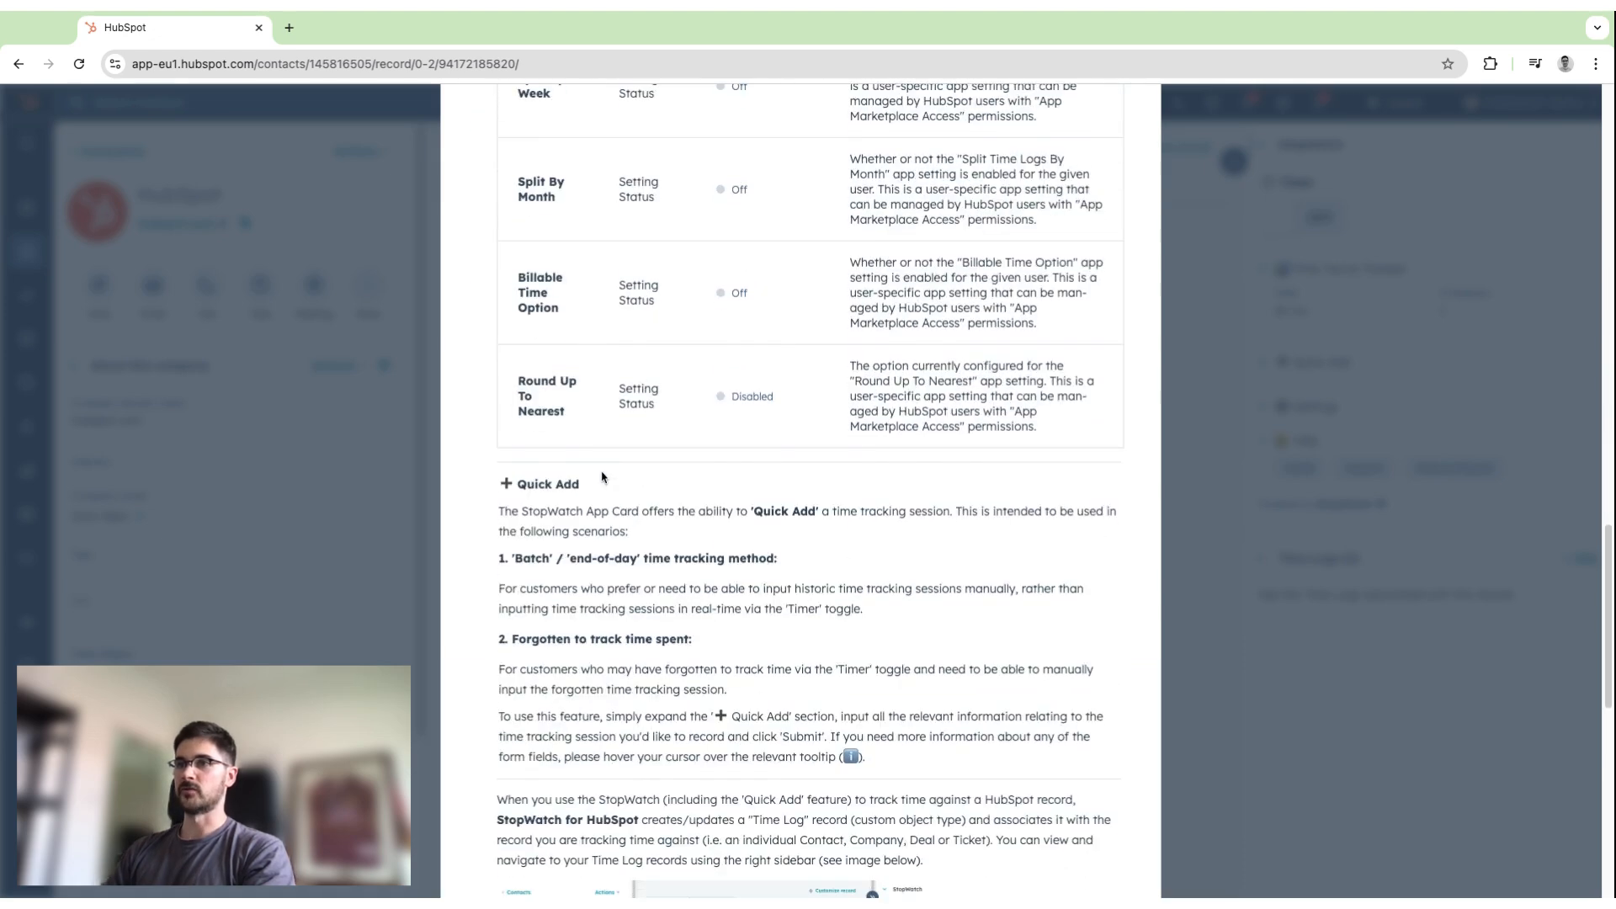
{"action": "left_click", "coordinate": [595, 606]}
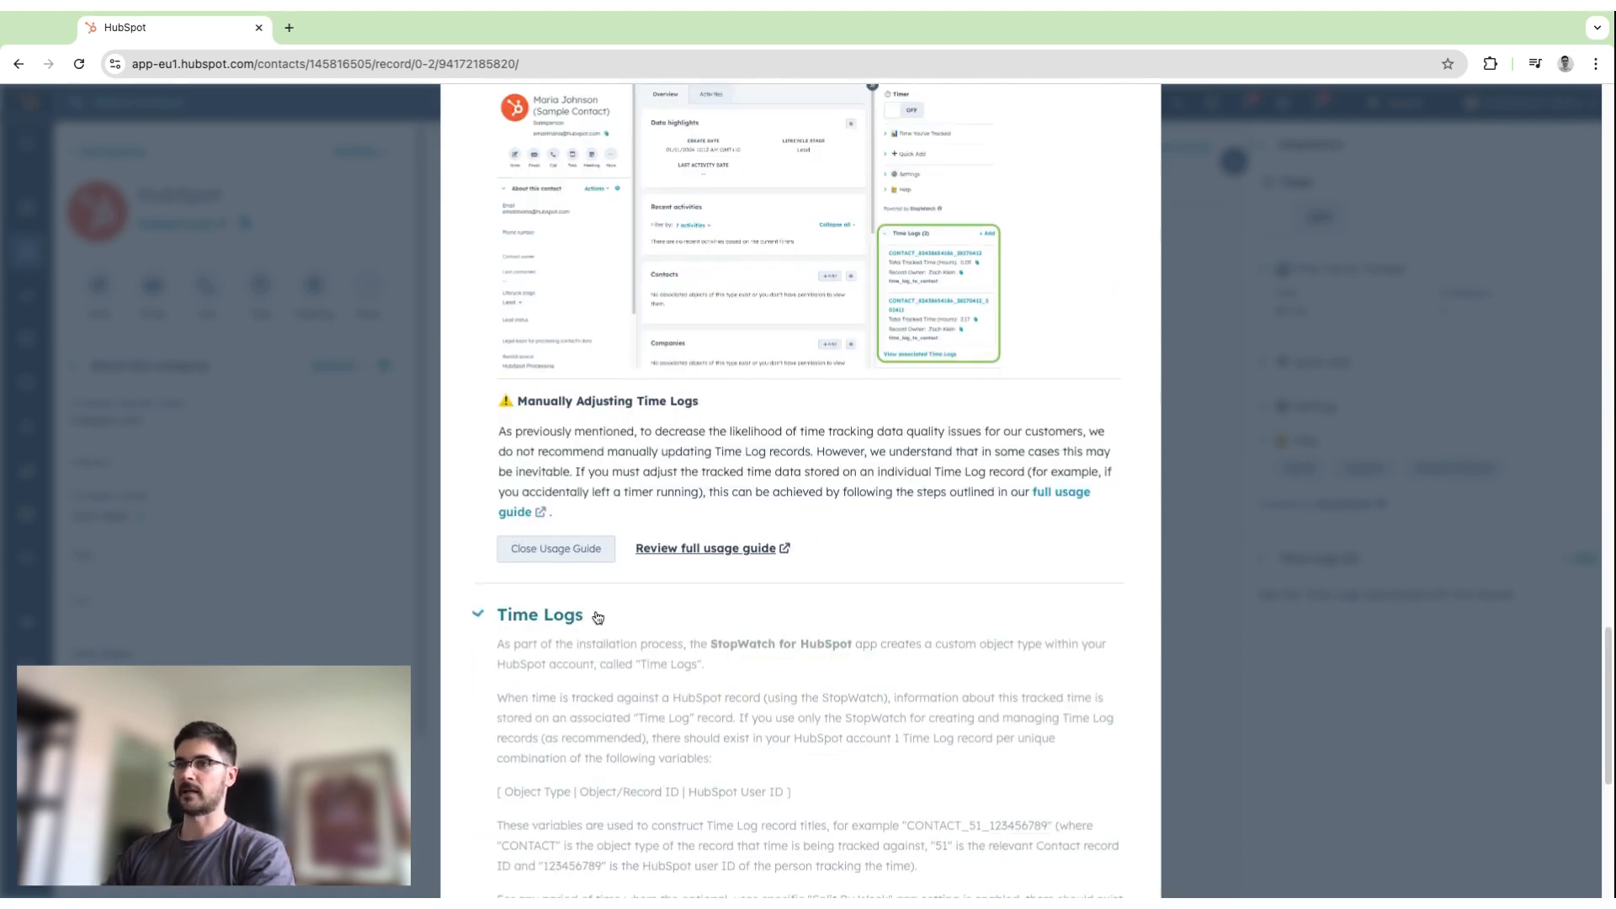
{"action": "scroll", "coordinate": [601, 572], "scroll_direction": "down", "scroll_amount": 3}
{"action": "scroll", "coordinate": [603, 543], "scroll_direction": "down", "scroll_amount": 14}
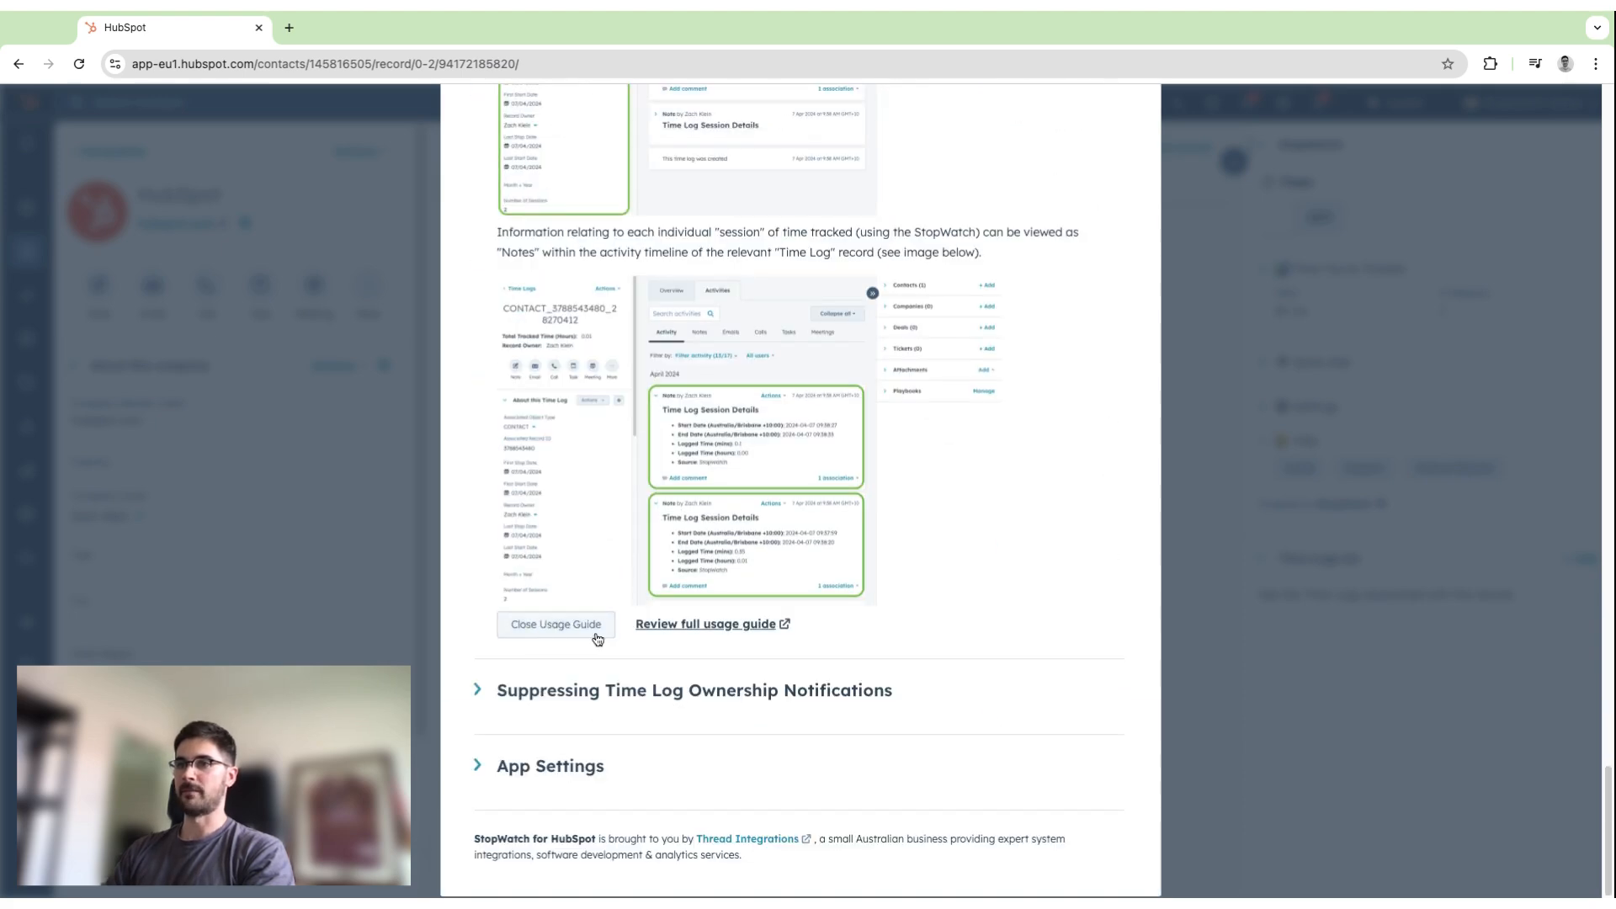
{"action": "left_click", "coordinate": [555, 624]}
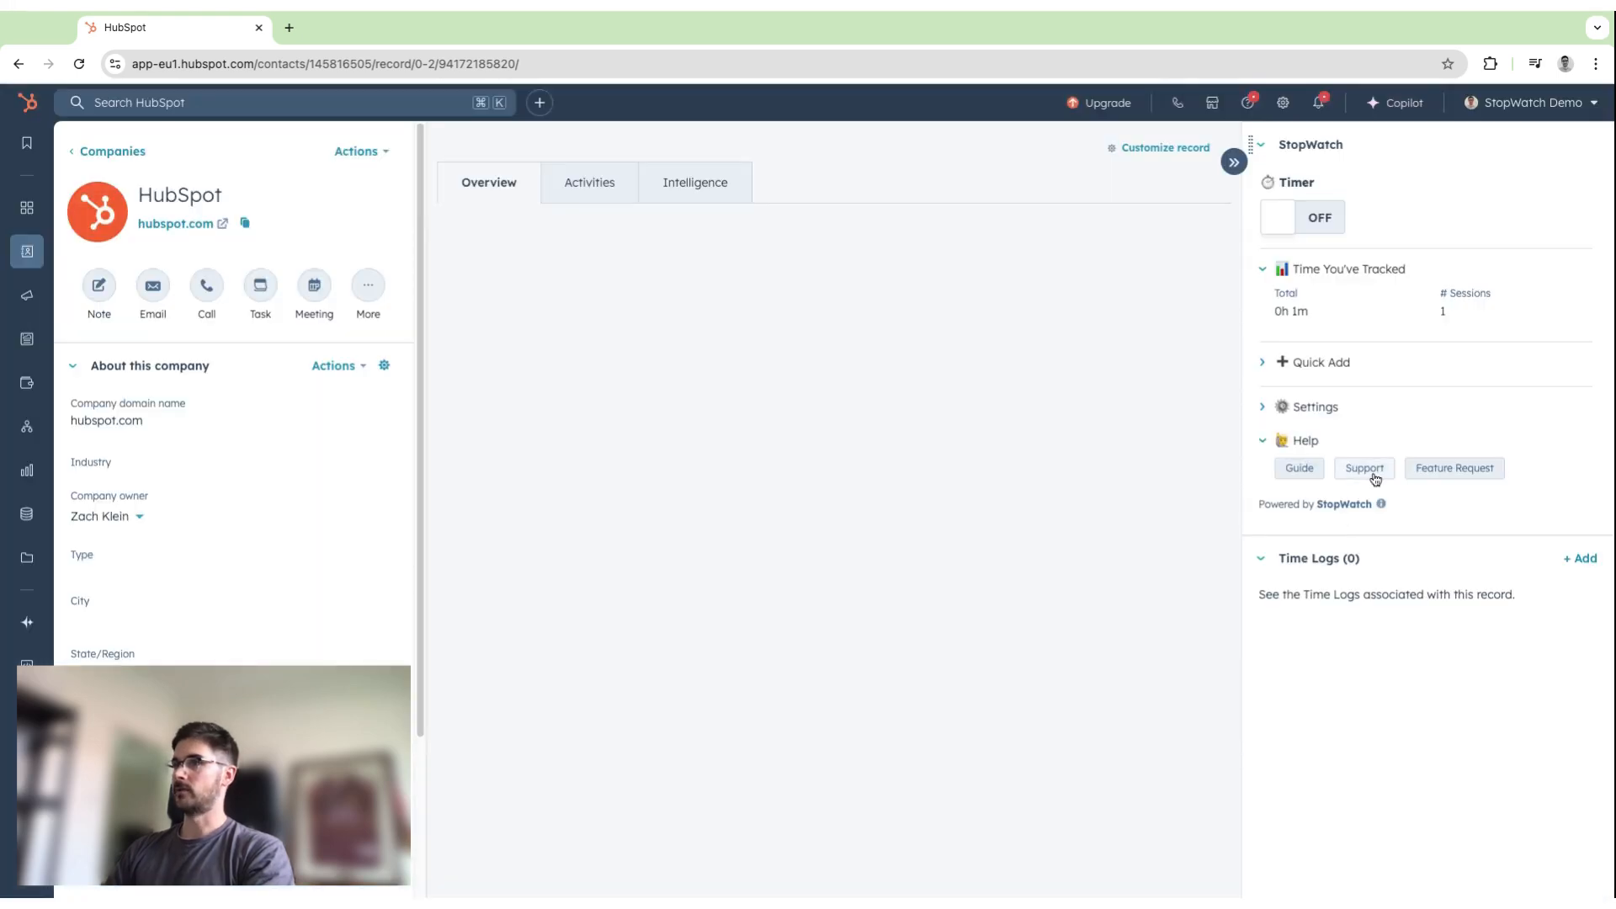
Open the StopWatch support request form, dismiss the chat prompt, accept cookies, review the form's fields, and close it.
{"action": "left_click", "coordinate": [1376, 473]}
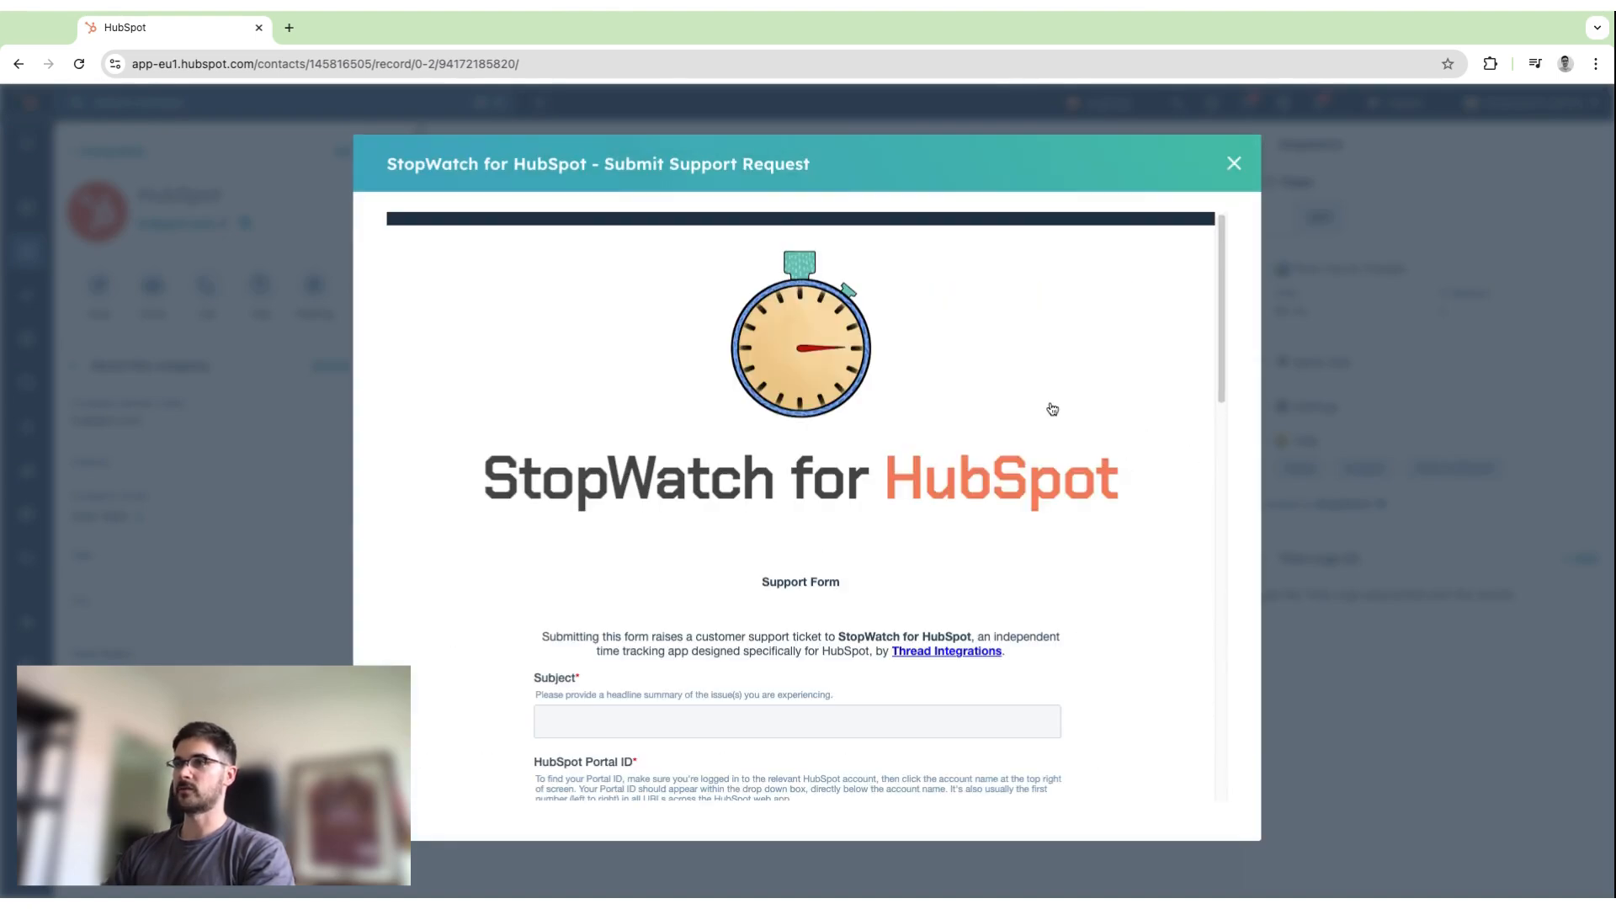
{"action": "scroll", "coordinate": [1046, 383], "scroll_direction": "down", "scroll_amount": 2}
{"action": "scroll", "coordinate": [1047, 383], "scroll_direction": "down", "scroll_amount": 1}
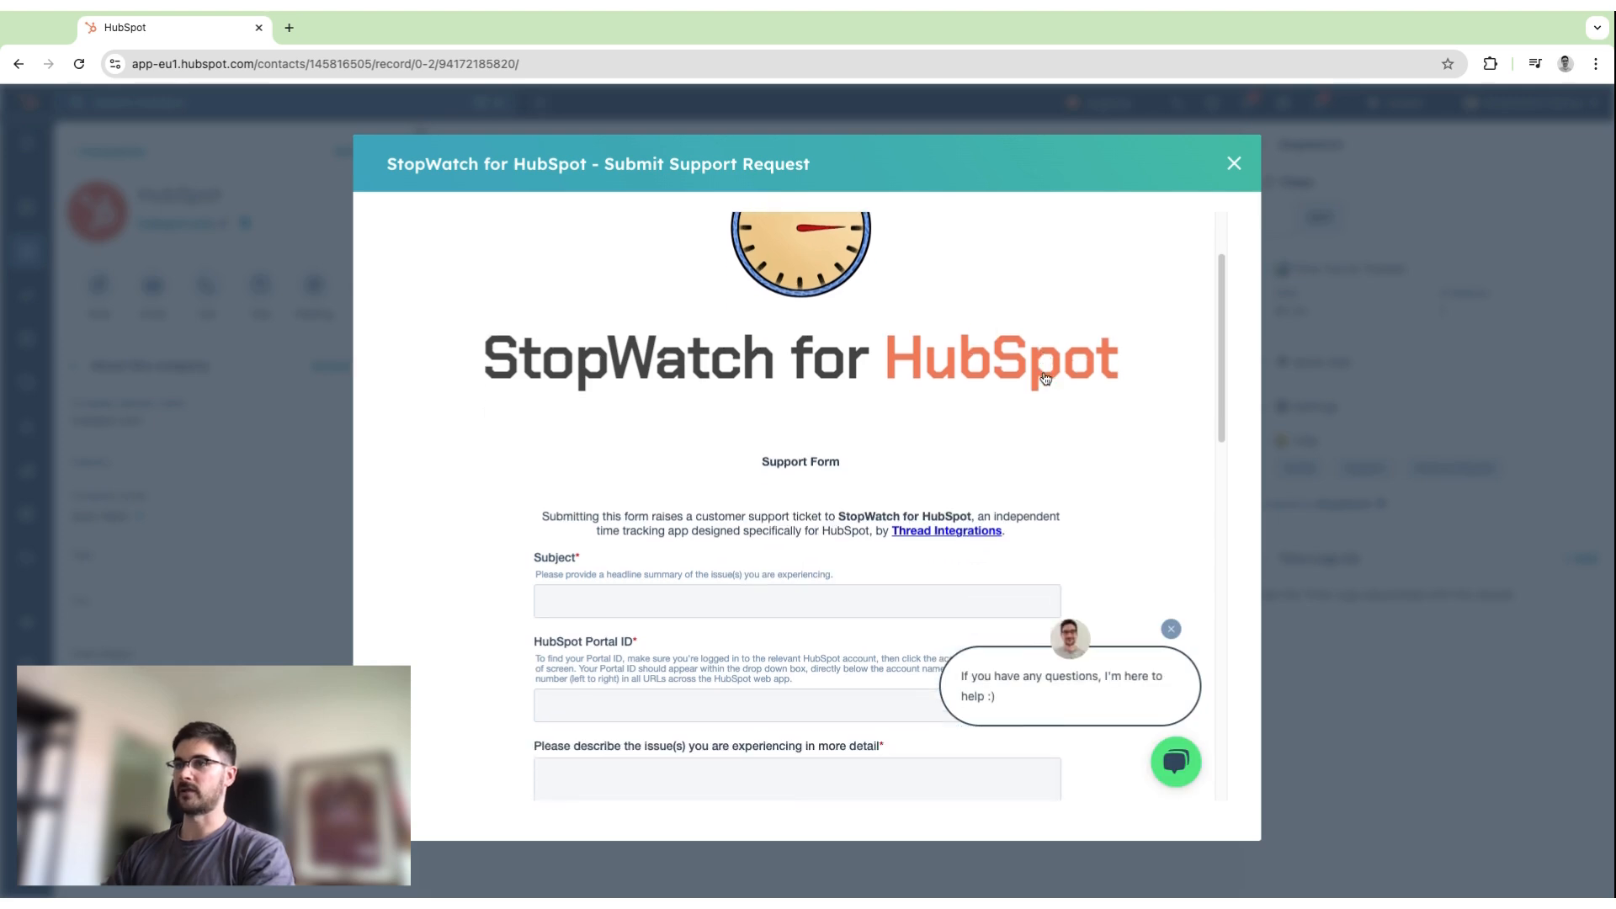
{"action": "left_click", "coordinate": [1171, 629]}
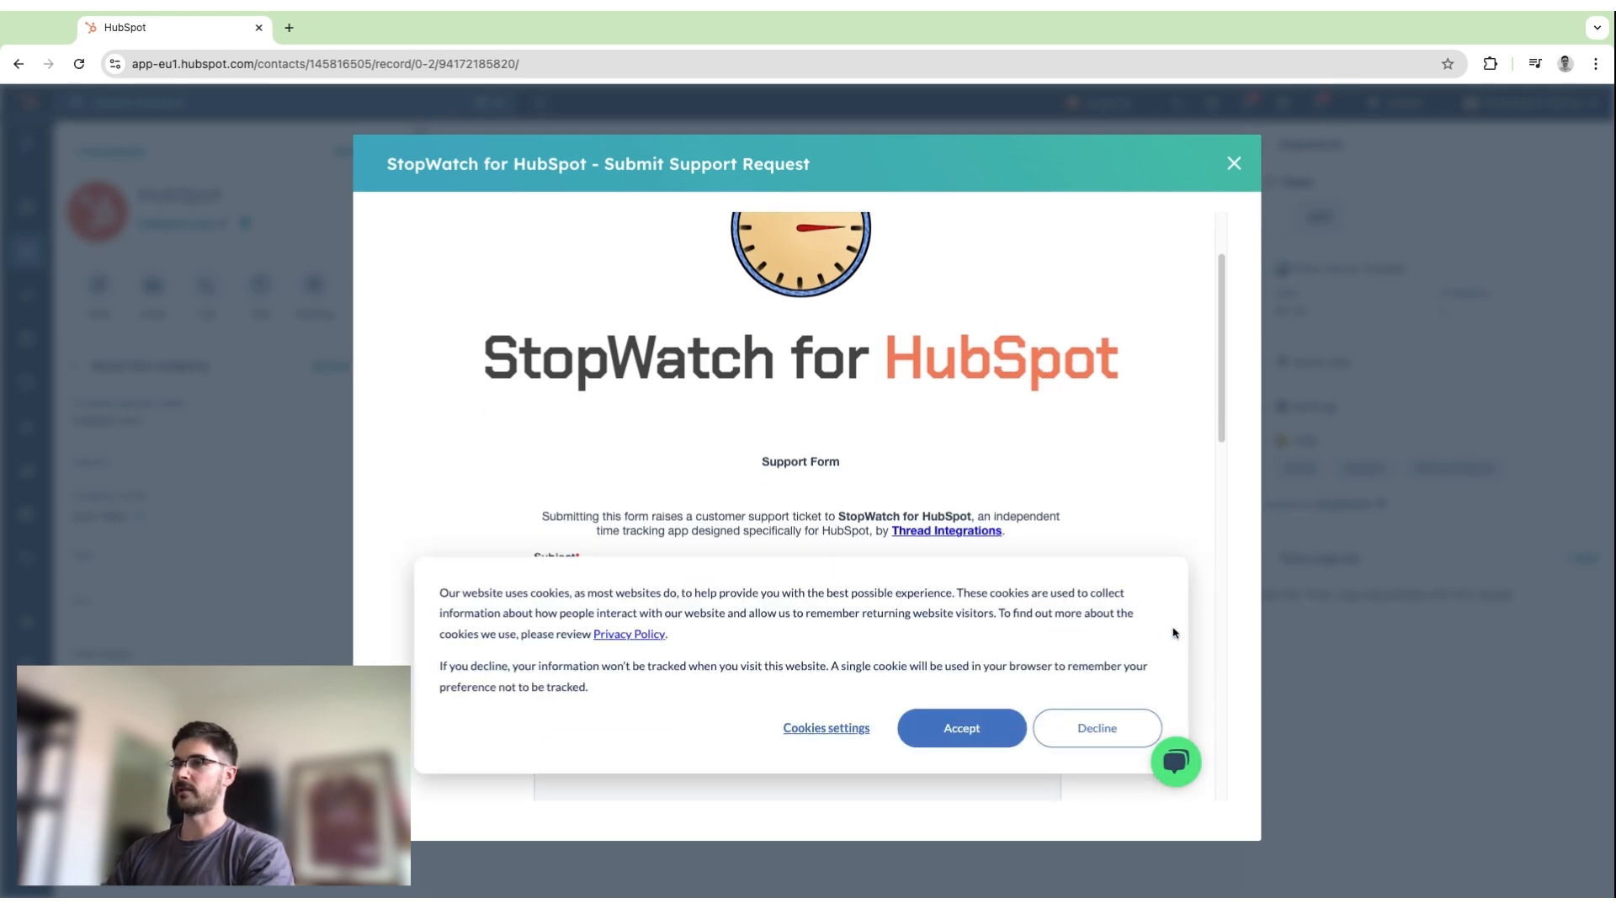
{"action": "left_click", "coordinate": [980, 737]}
{"action": "scroll", "coordinate": [884, 555], "scroll_direction": "down", "scroll_amount": 1}
{"action": "scroll", "coordinate": [783, 534], "scroll_direction": "down", "scroll_amount": 1}
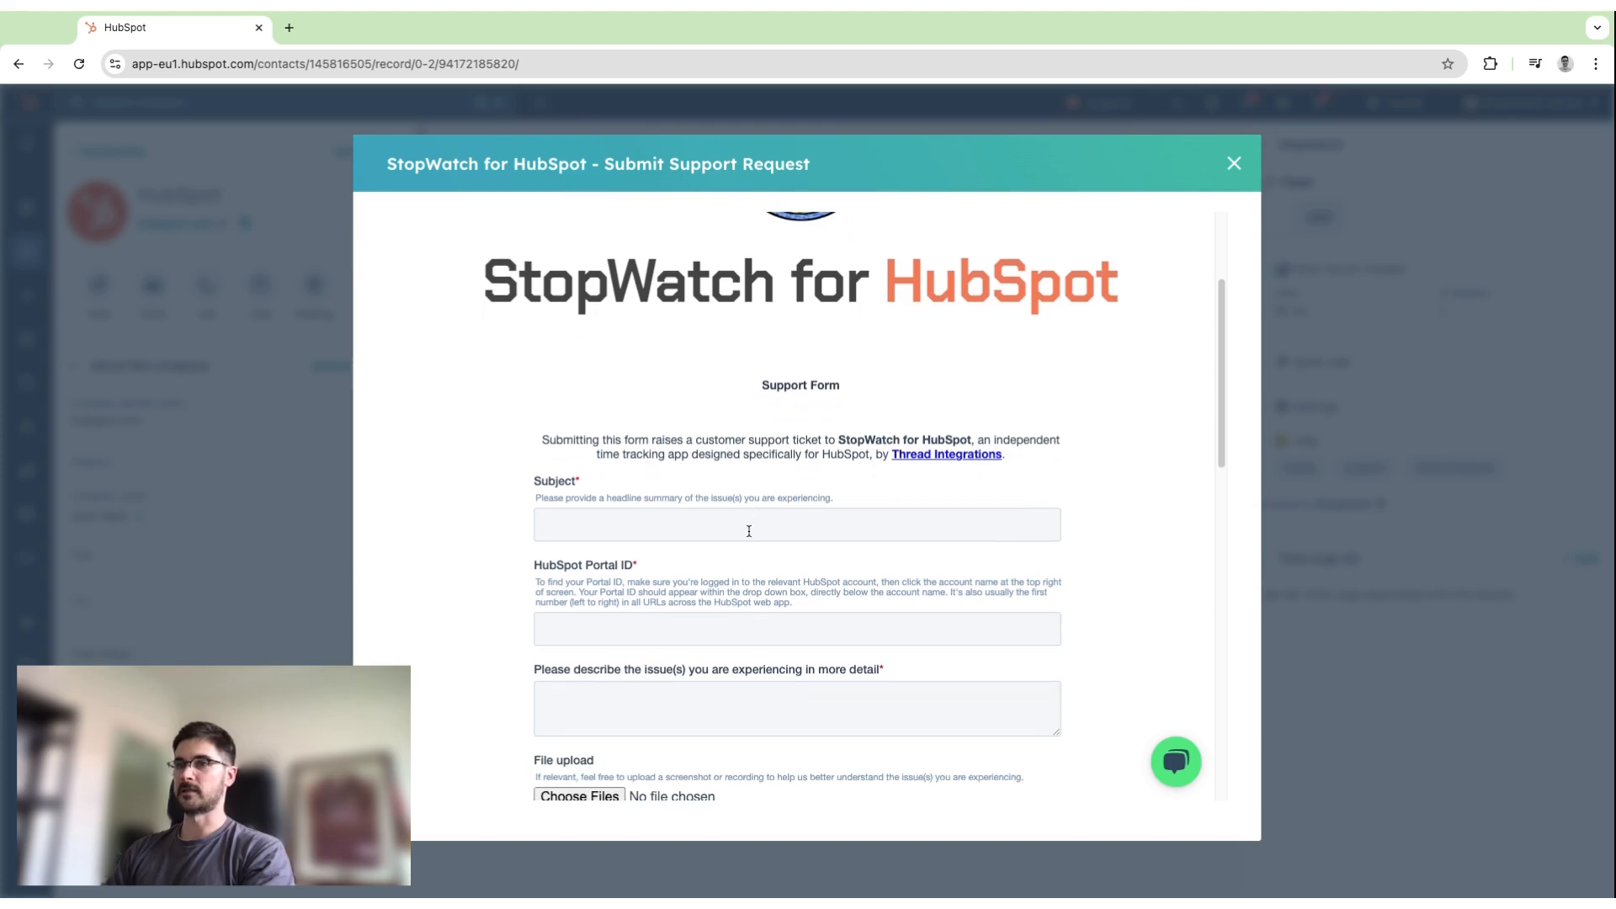
{"action": "scroll", "coordinate": [712, 610], "scroll_direction": "down", "scroll_amount": 2}
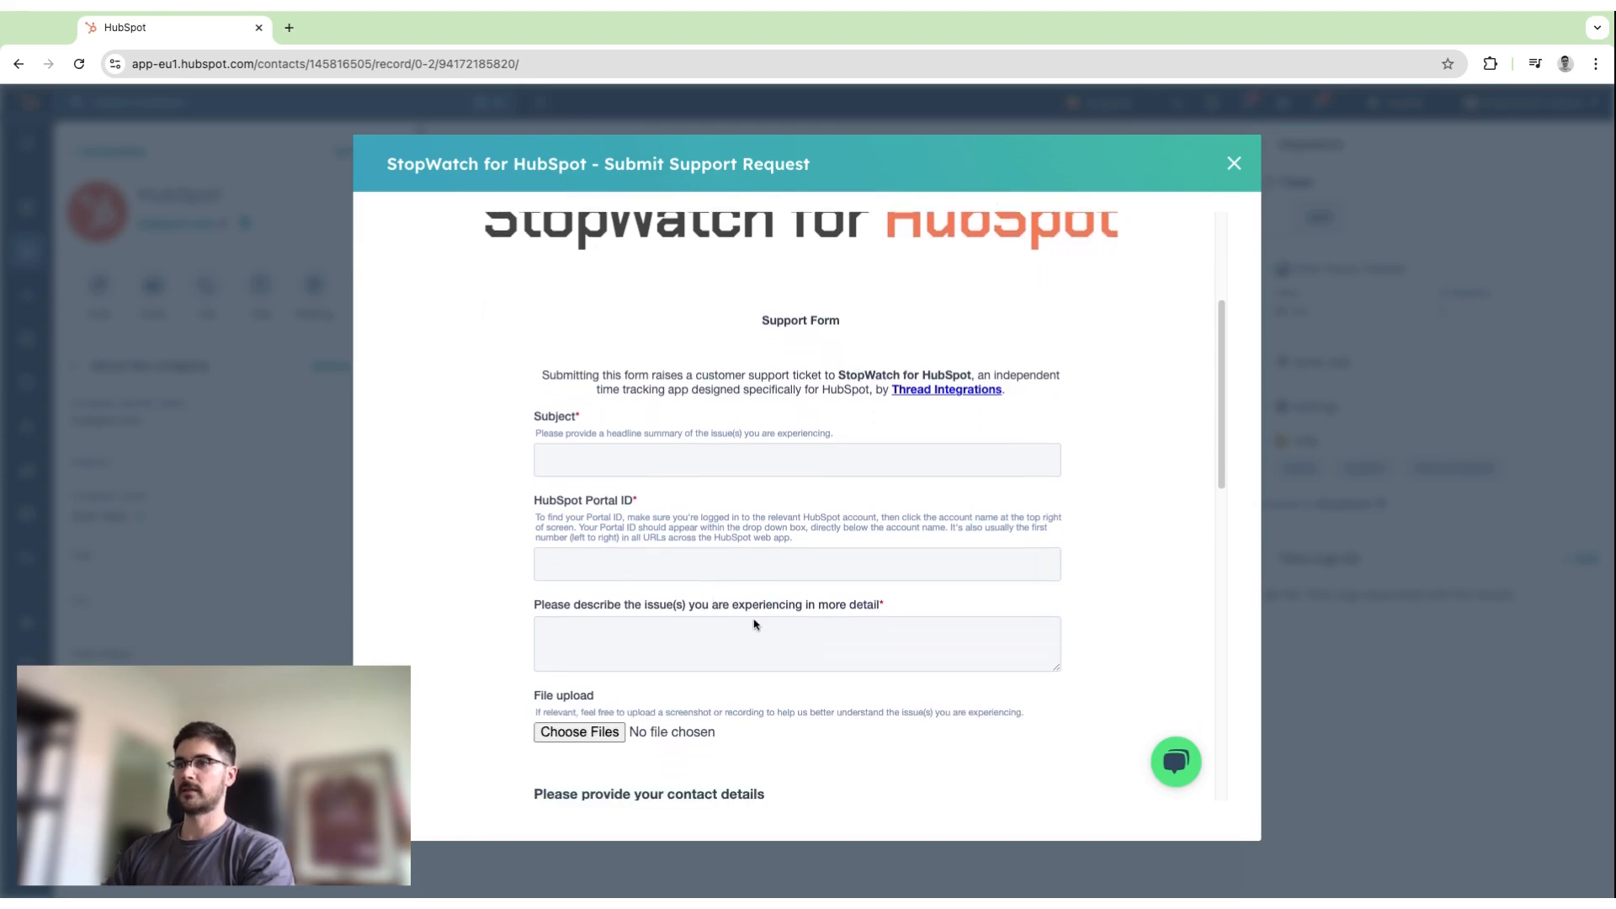
{"action": "left_click", "coordinate": [1233, 165]}
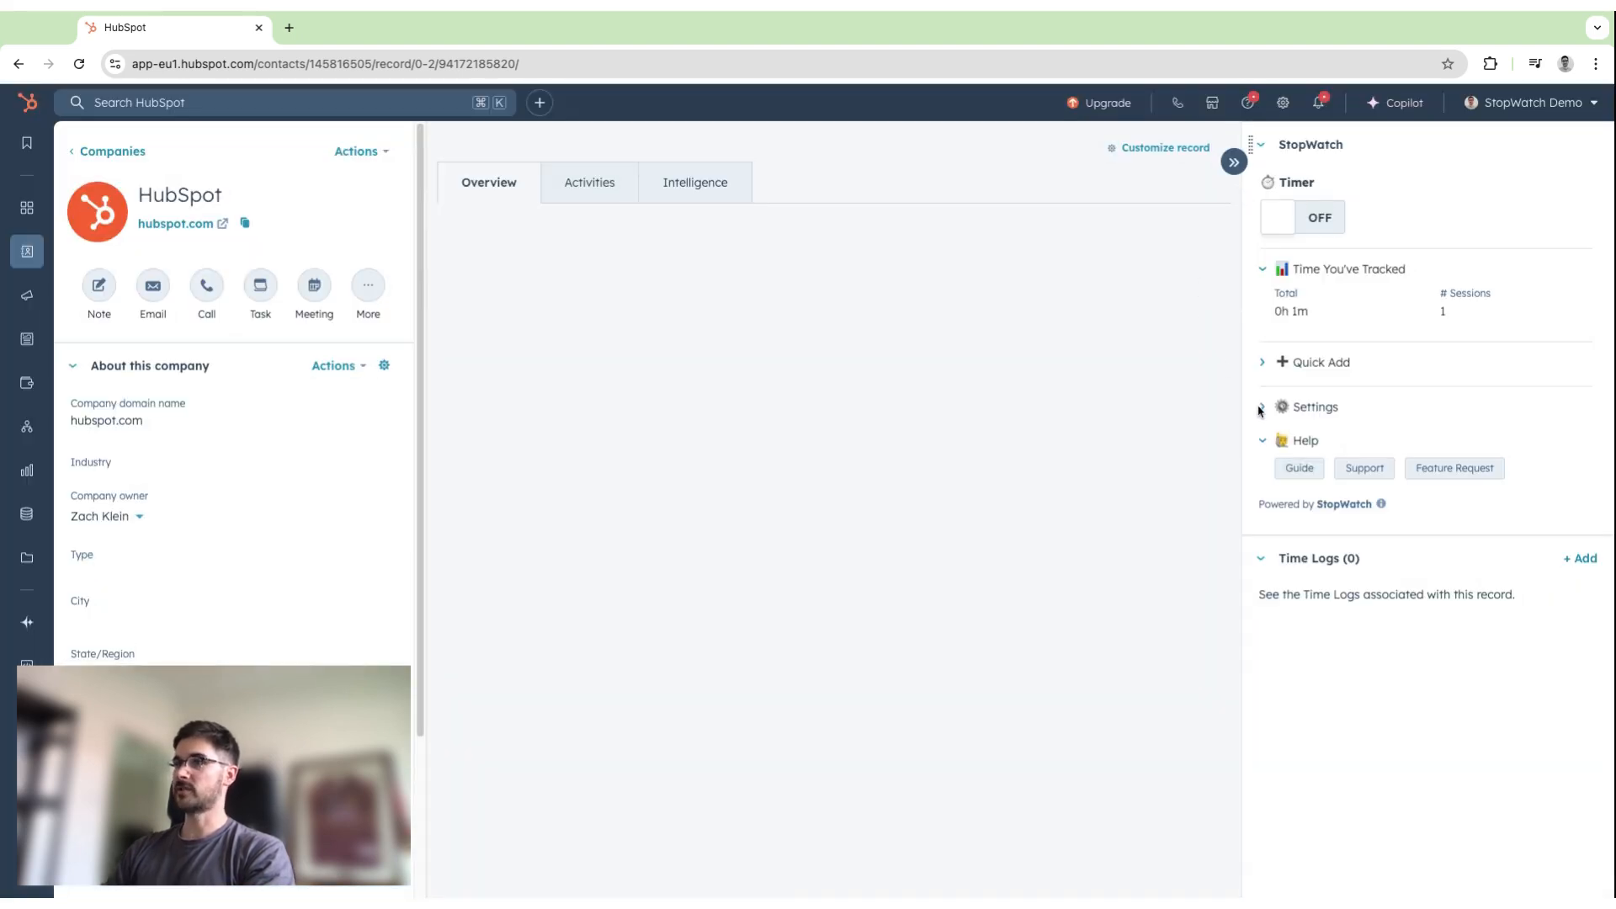
Expand the StopWatch card's settings and reload the company record to refresh its tracked time and time logs.
{"action": "left_click", "coordinate": [1264, 410]}
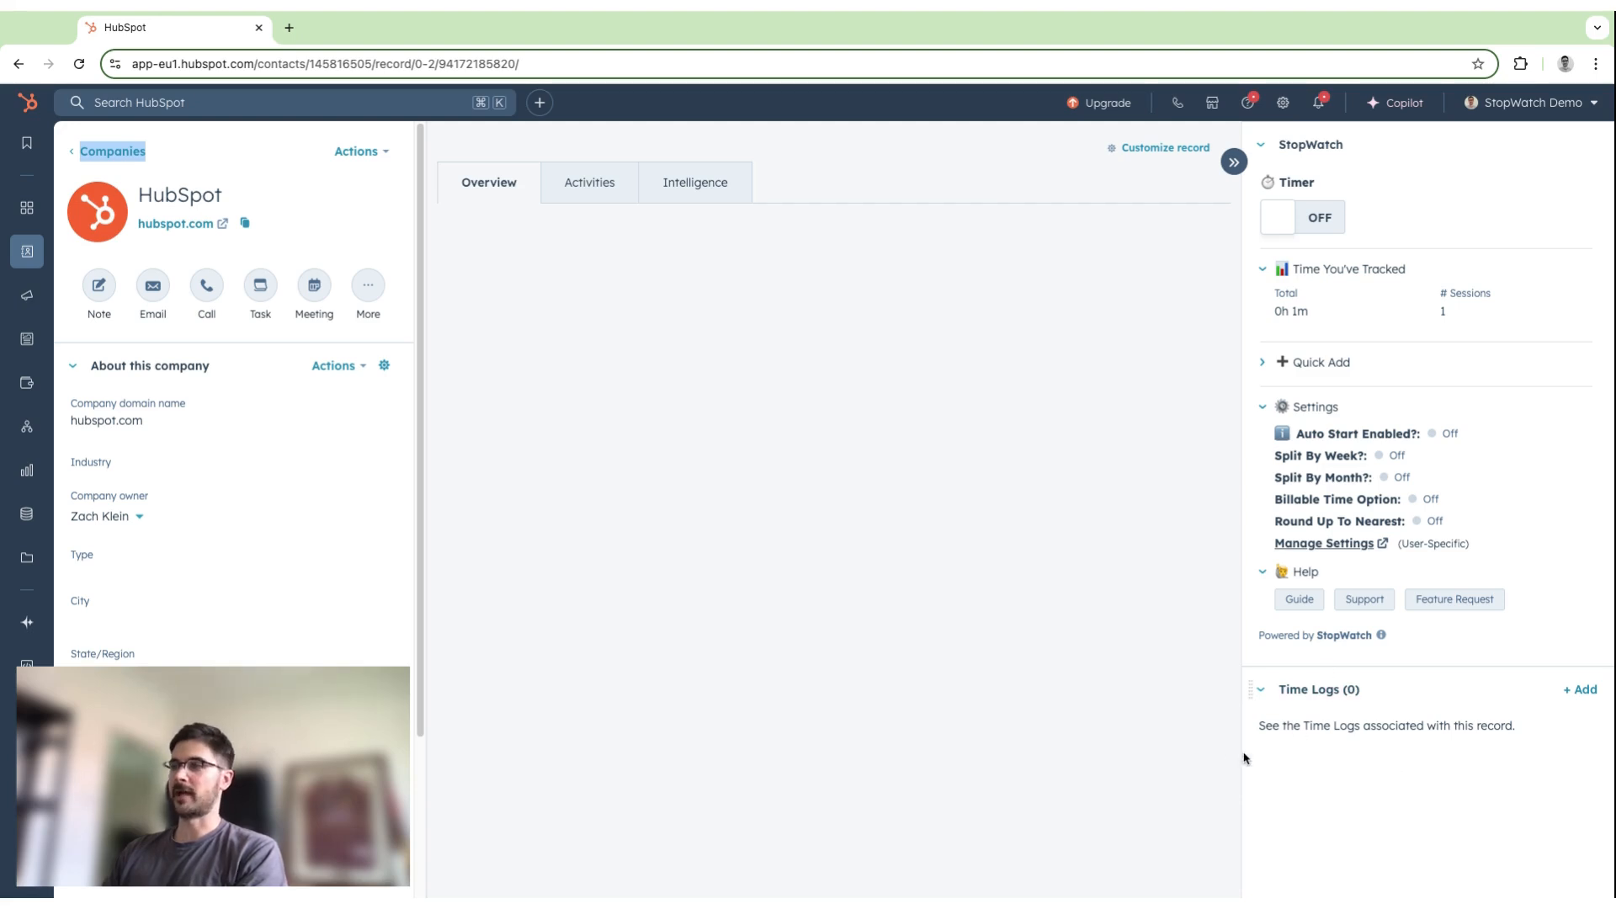
{"action": "left_click", "coordinate": [1196, 736]}
{"action": "key", "text": "super+r"}
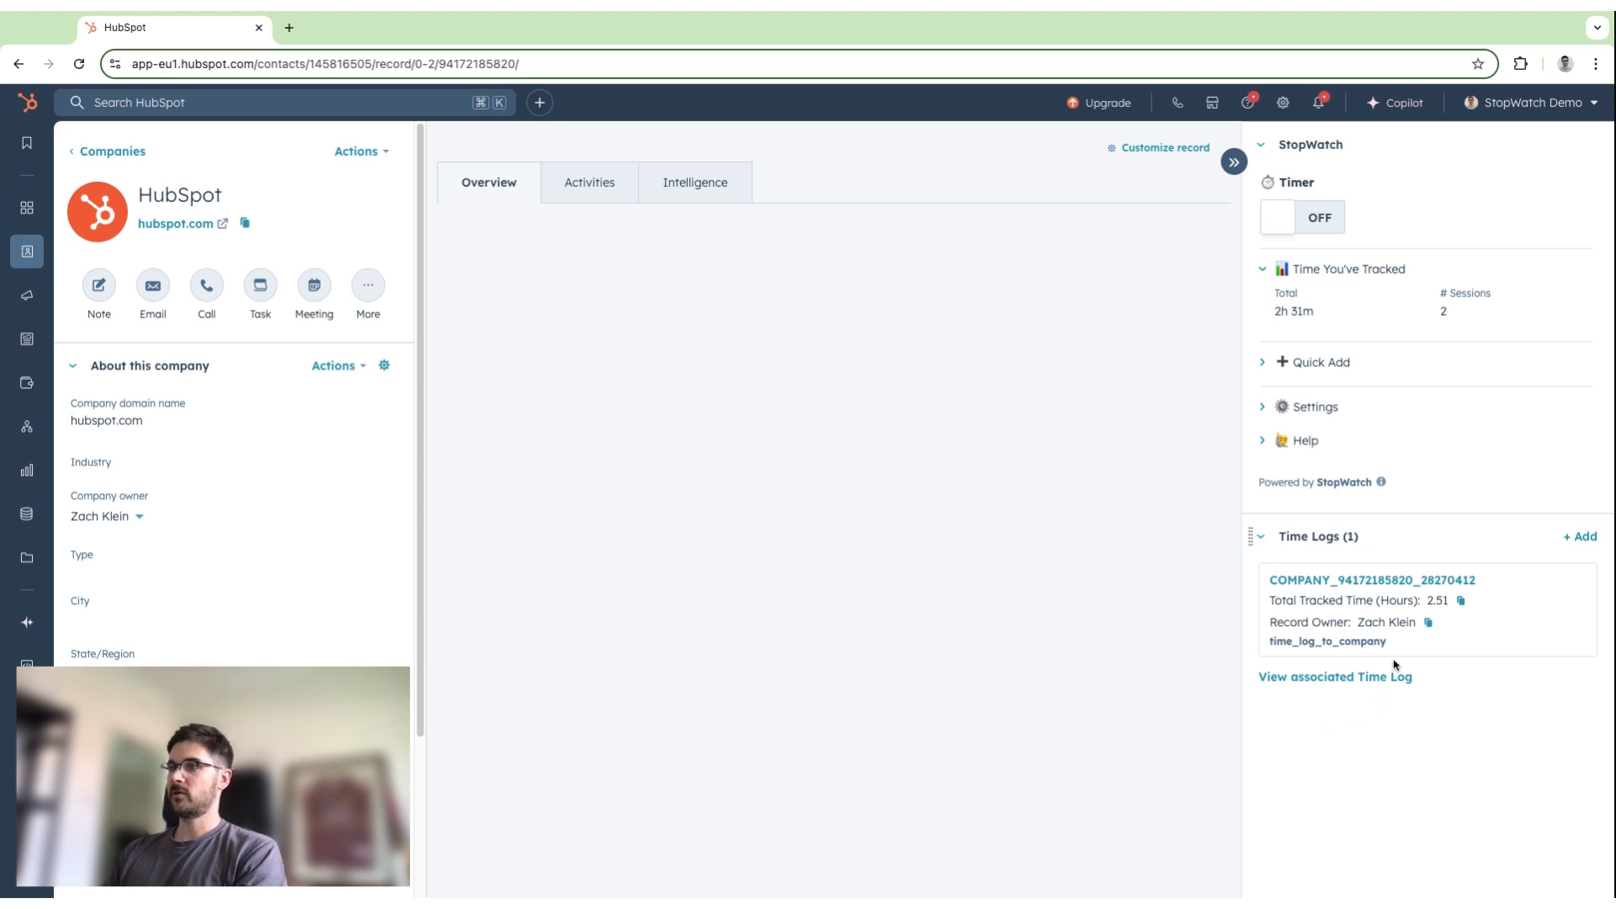
Open the time log associated with the company and review its About this Time Log properties.
{"action": "left_click", "coordinate": [1345, 581]}
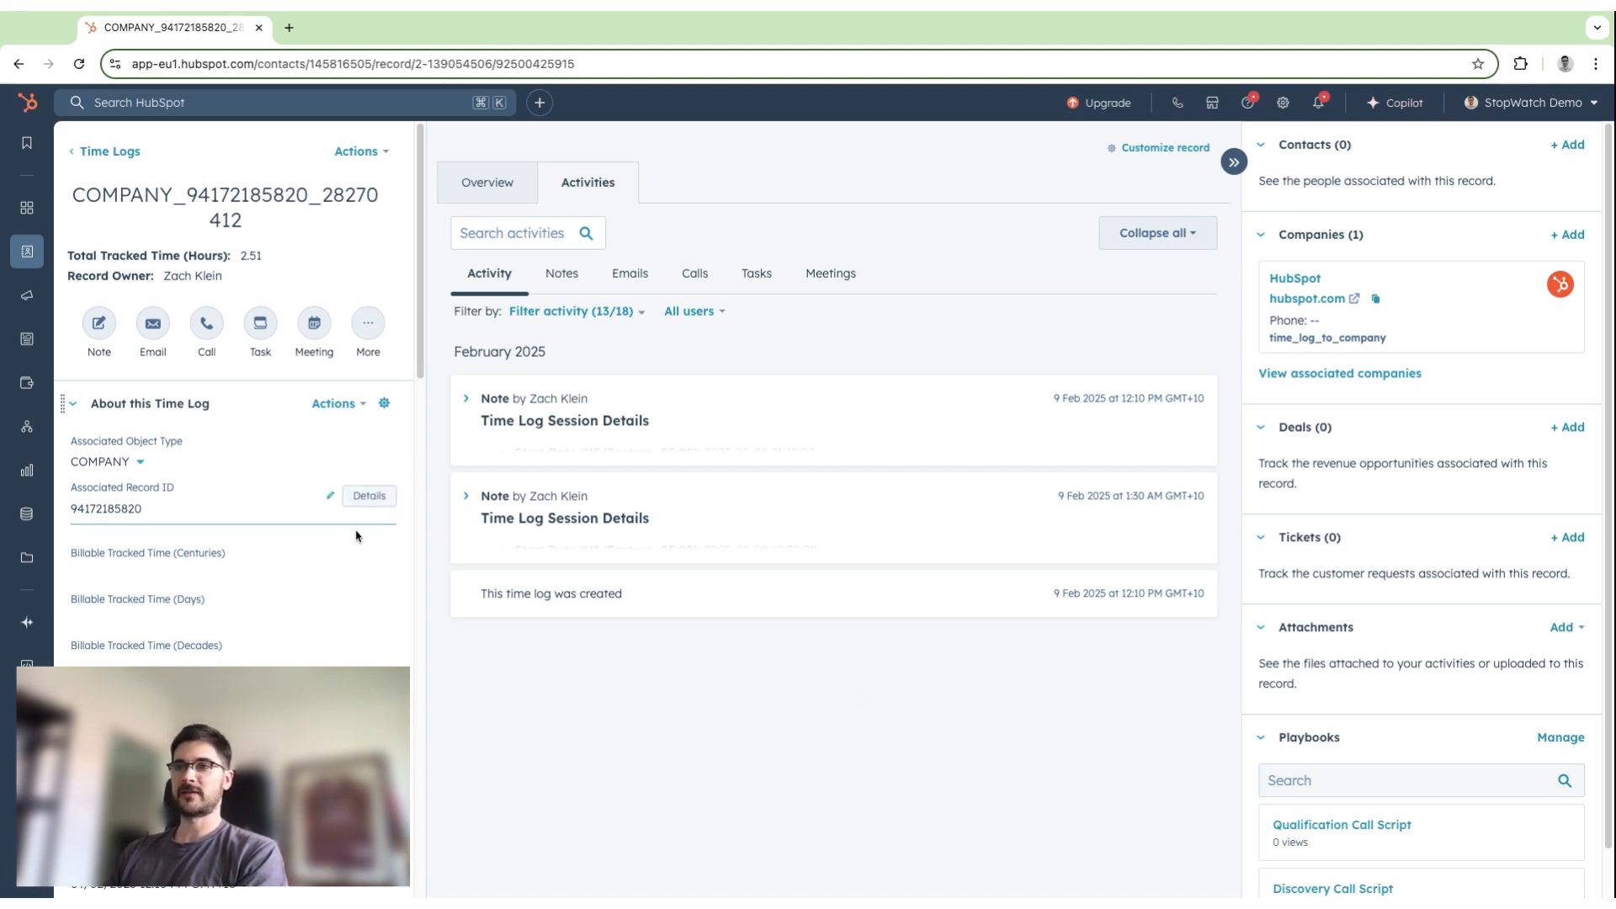
{"action": "scroll", "coordinate": [349, 553], "scroll_direction": "down", "scroll_amount": 1}
{"action": "scroll", "coordinate": [349, 553], "scroll_direction": "down", "scroll_amount": 4}
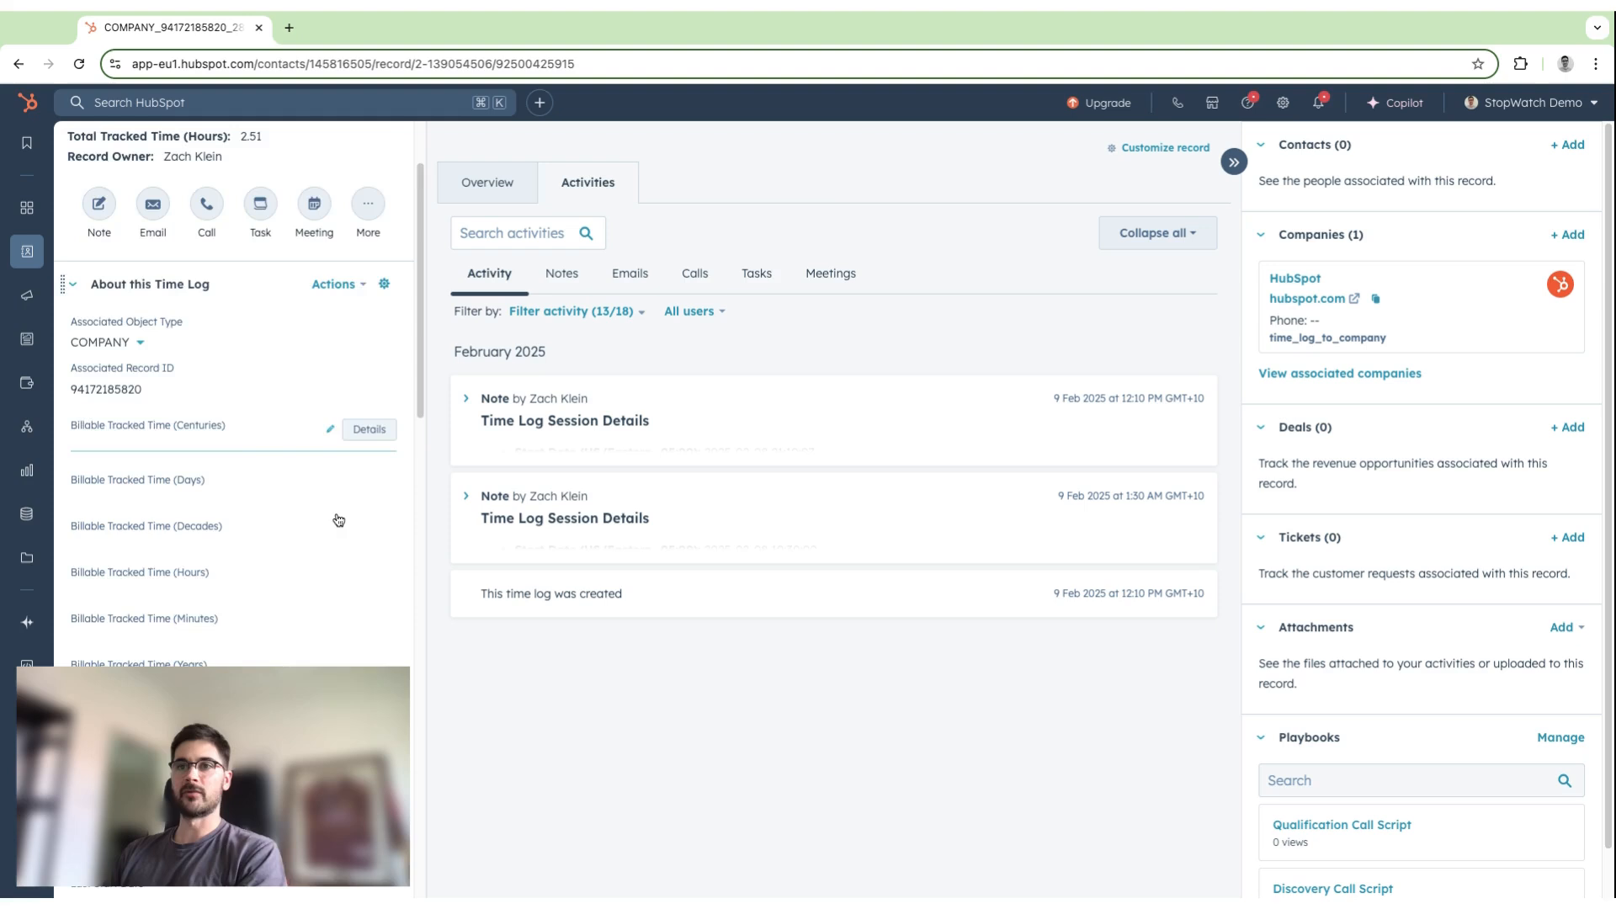
{"action": "scroll", "coordinate": [334, 563], "scroll_direction": "down", "scroll_amount": 3}
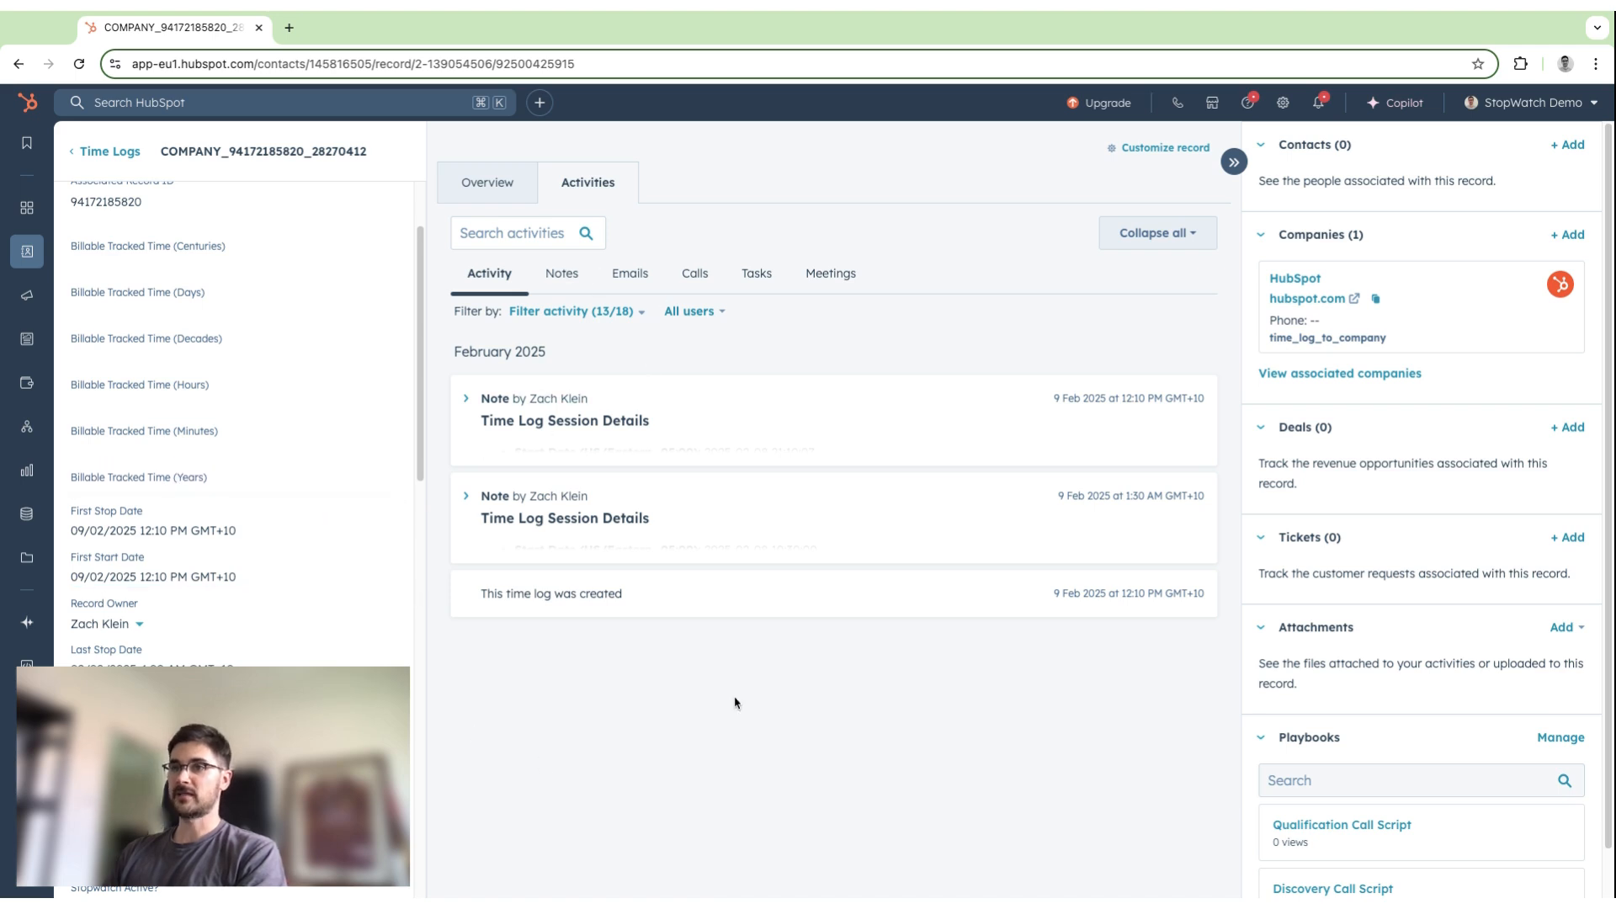
Expand both Time Log Session Details notes in the time log's activity timeline and review the session details.
{"action": "left_click", "coordinate": [488, 497]}
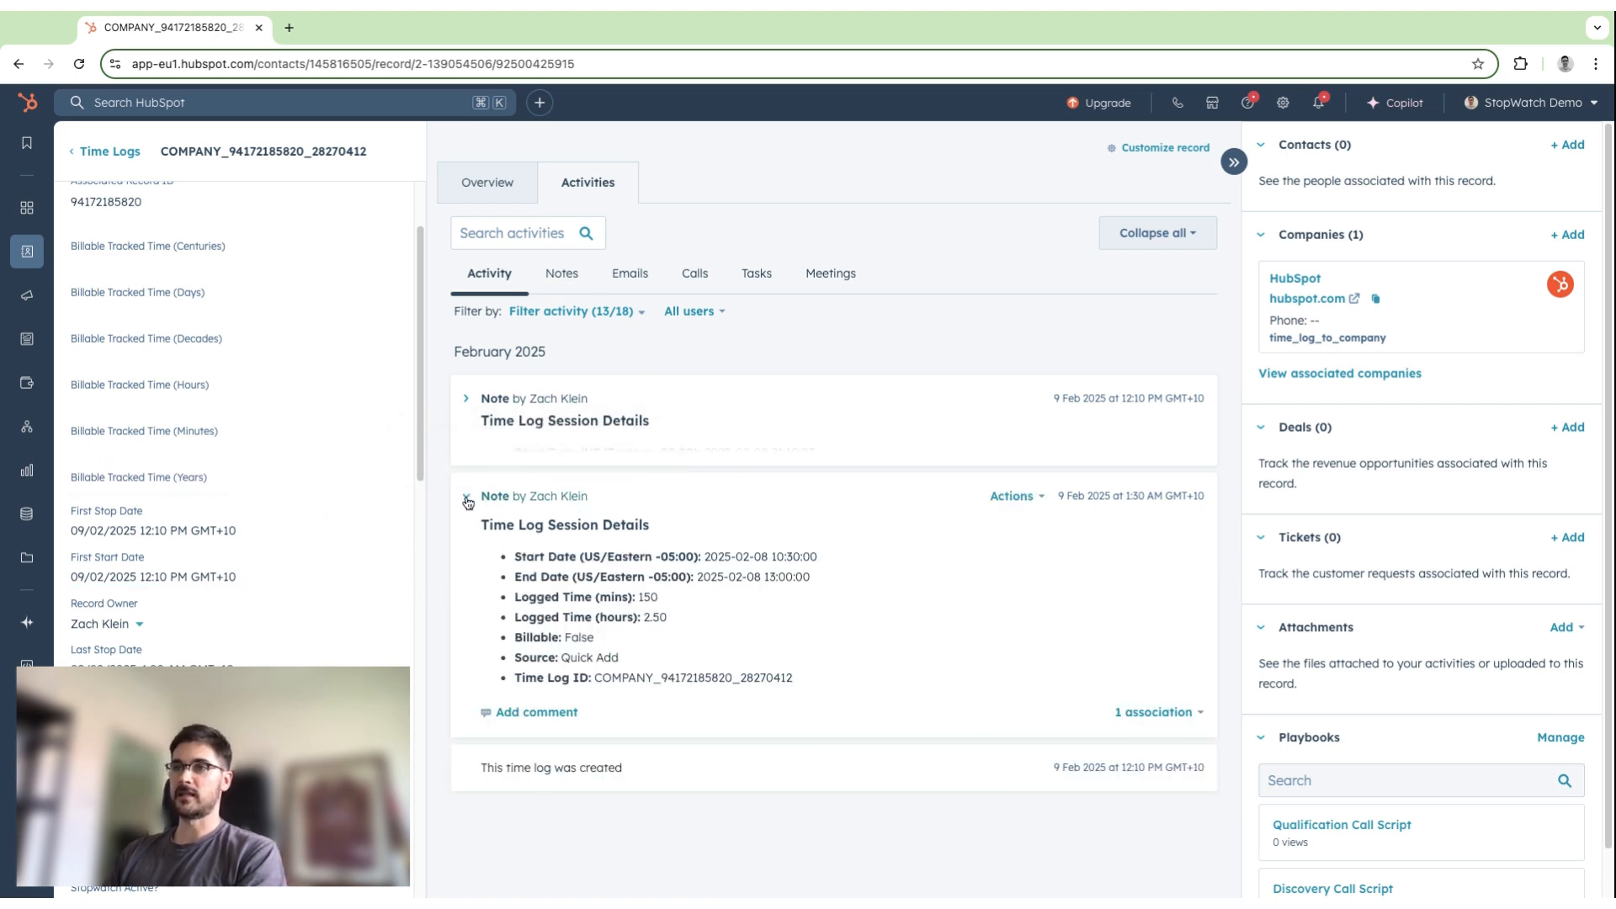
{"action": "left_click", "coordinate": [466, 402]}
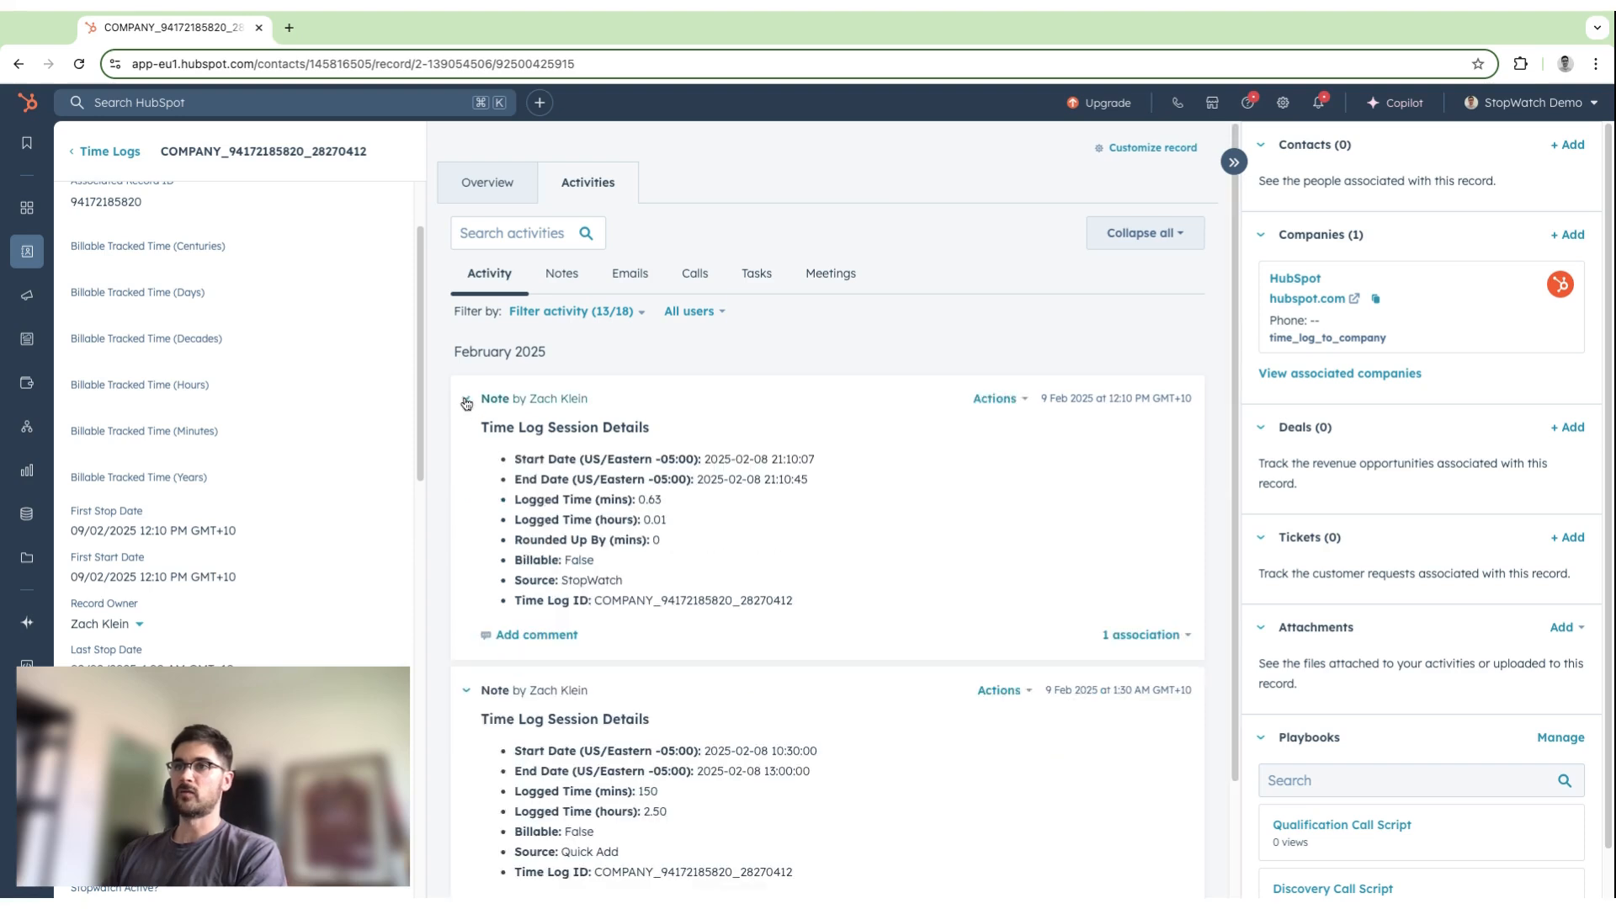
{"action": "scroll", "coordinate": [463, 402], "scroll_direction": "down", "scroll_amount": 2}
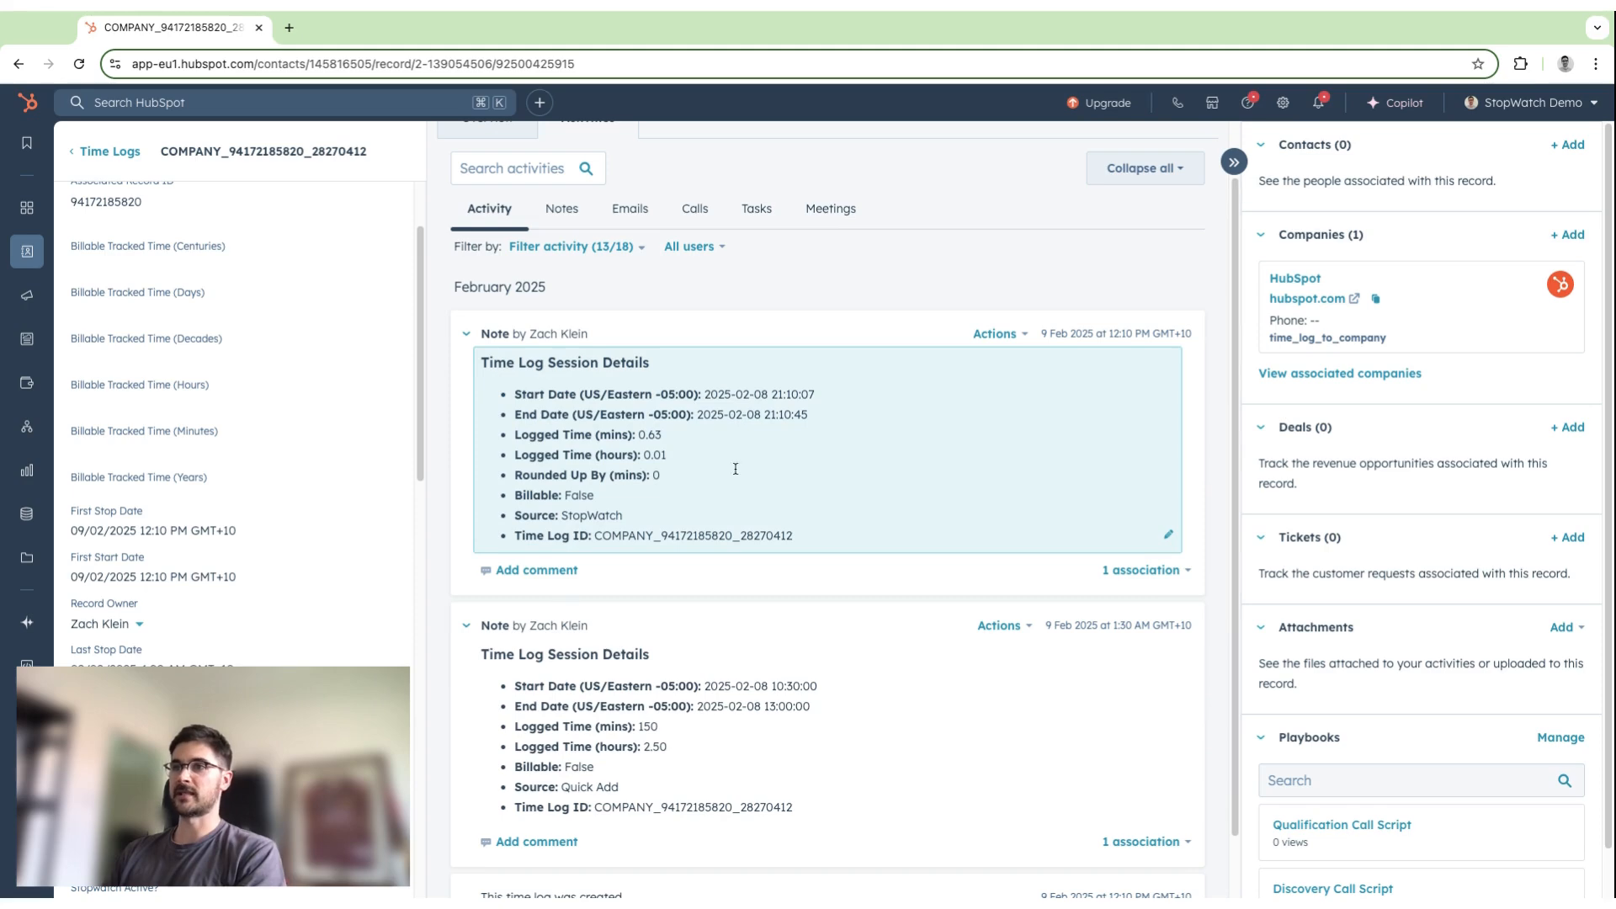
{"action": "scroll", "coordinate": [869, 679], "scroll_direction": "down", "scroll_amount": 1}
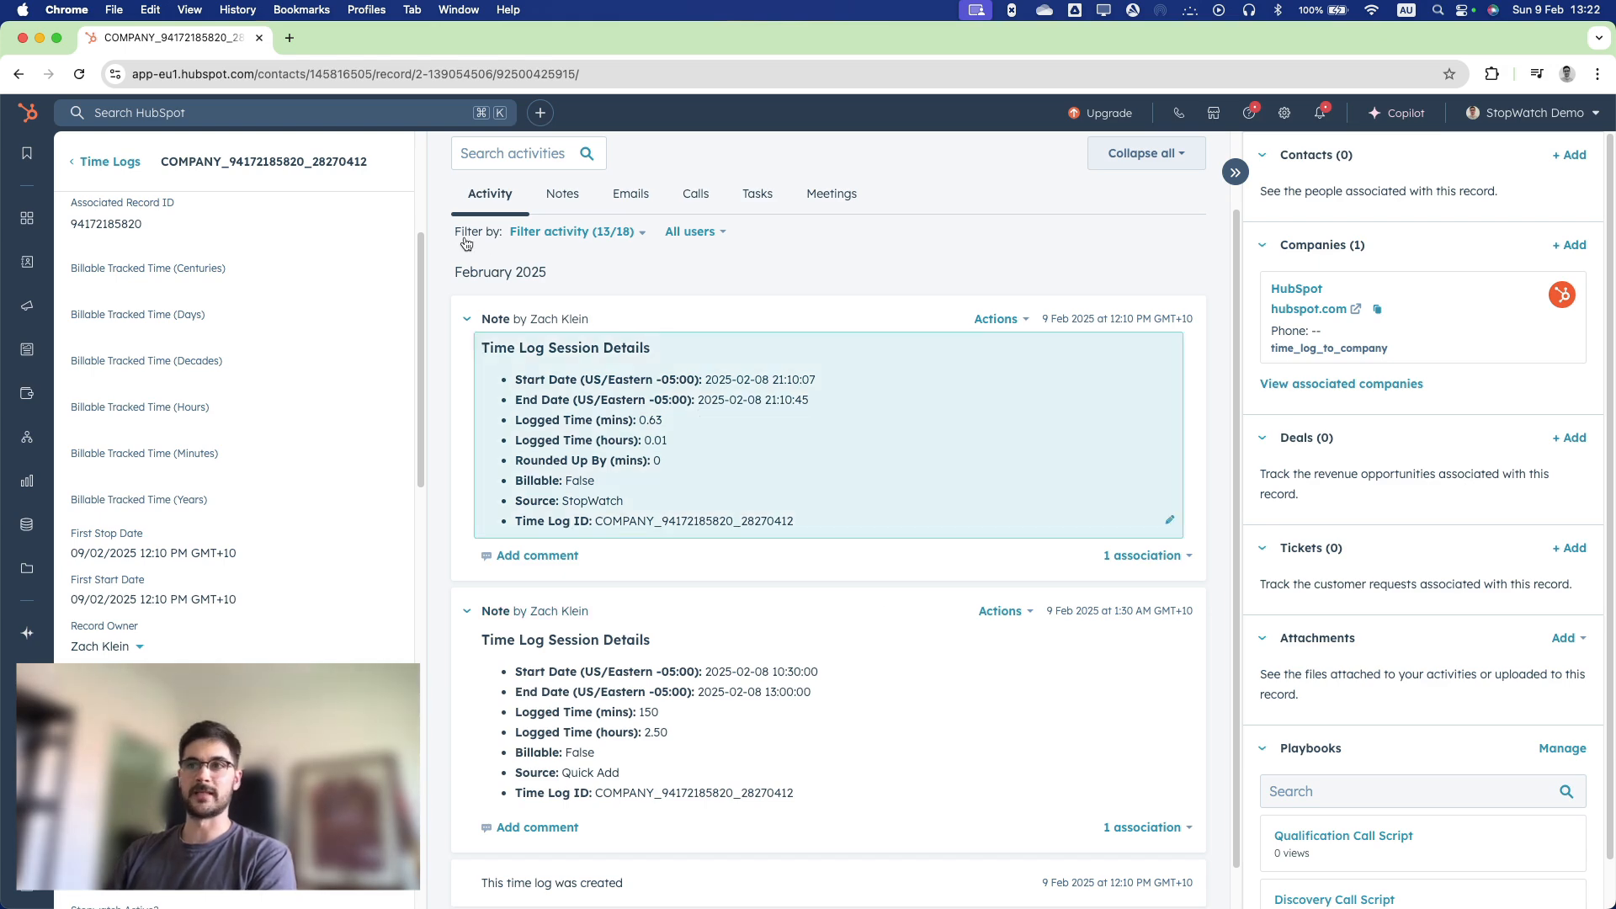
Minimize the time log window and review the deal-stage enrollment trigger of the "Qualified to Buy" time-tracking workflow beside the deals board.
{"action": "left_click", "coordinate": [40, 40]}
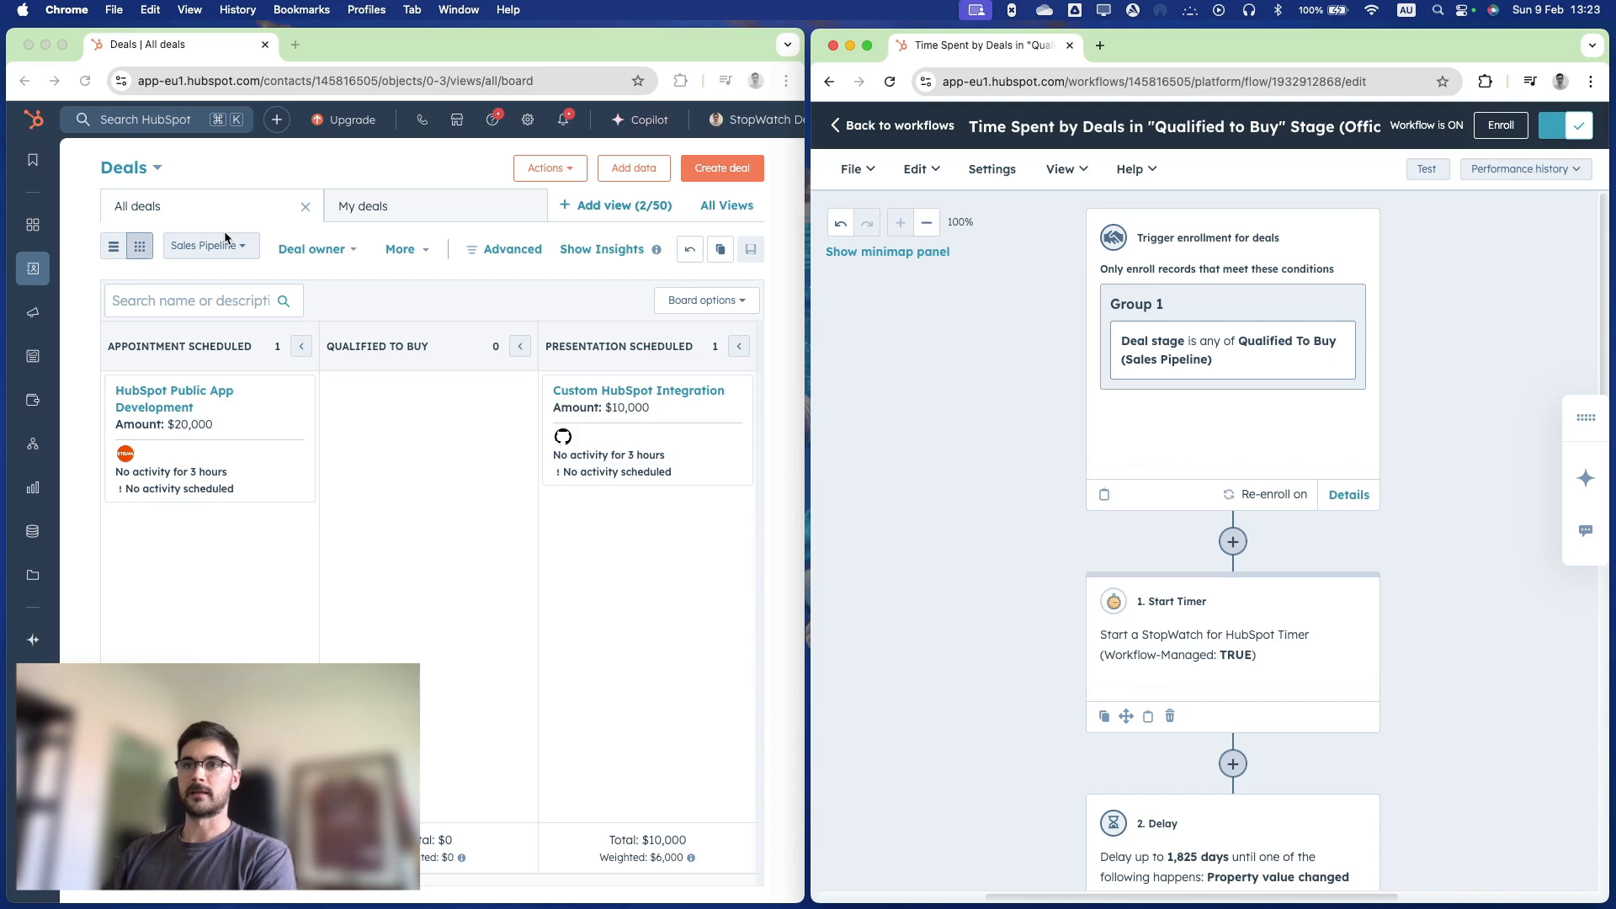
{"action": "left_click", "coordinate": [410, 548]}
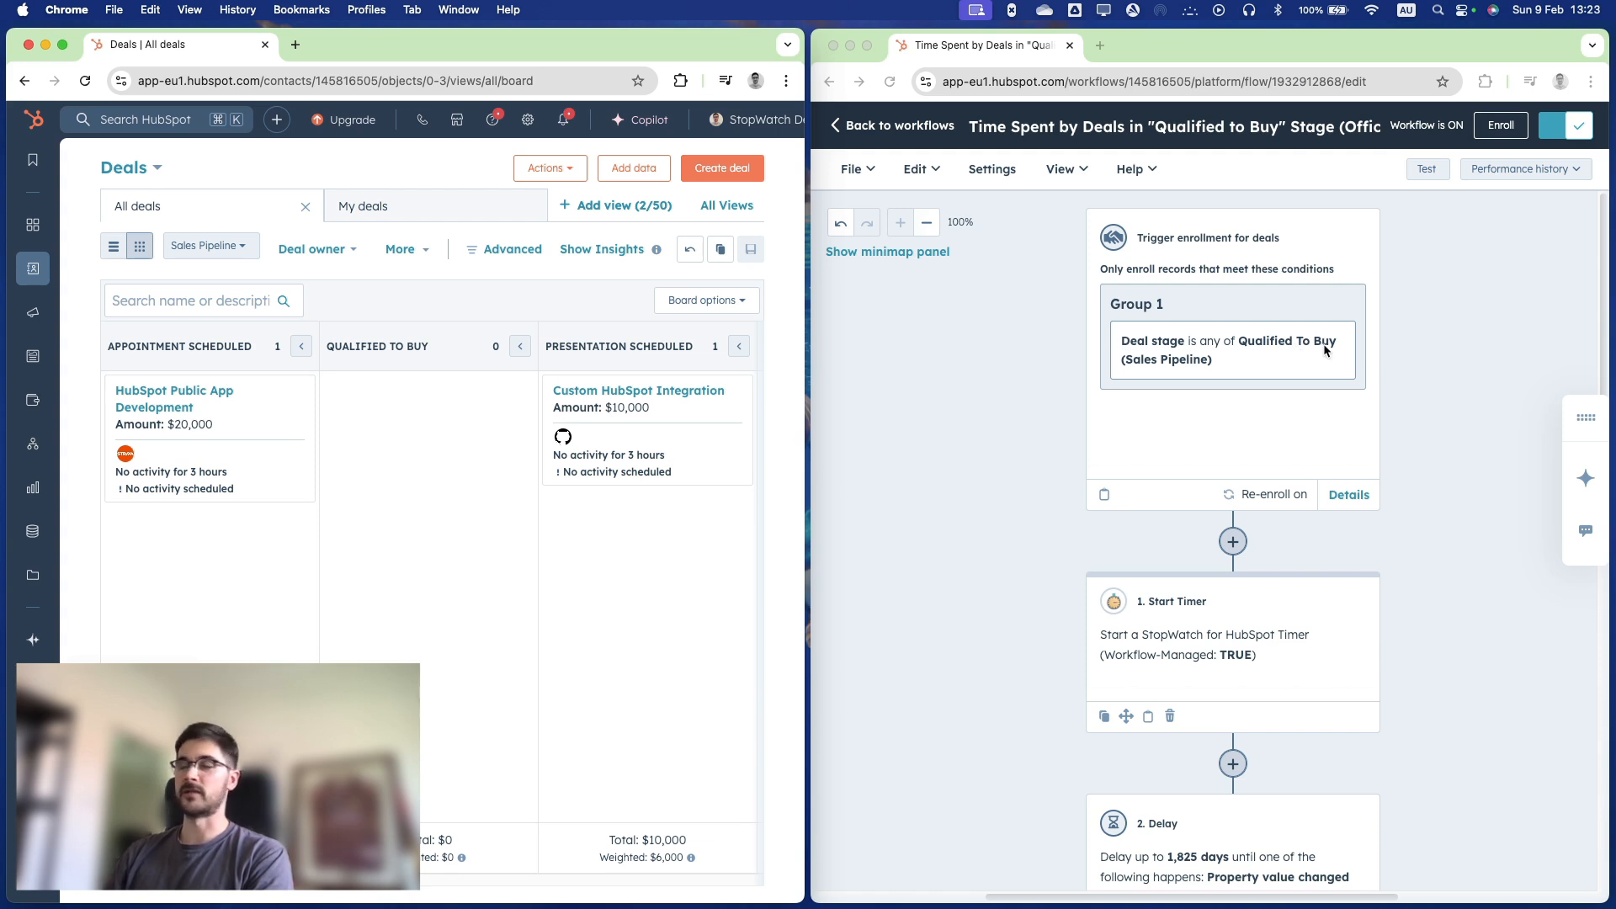
{"action": "scroll", "coordinate": [1324, 350], "scroll_direction": "down", "scroll_amount": 1}
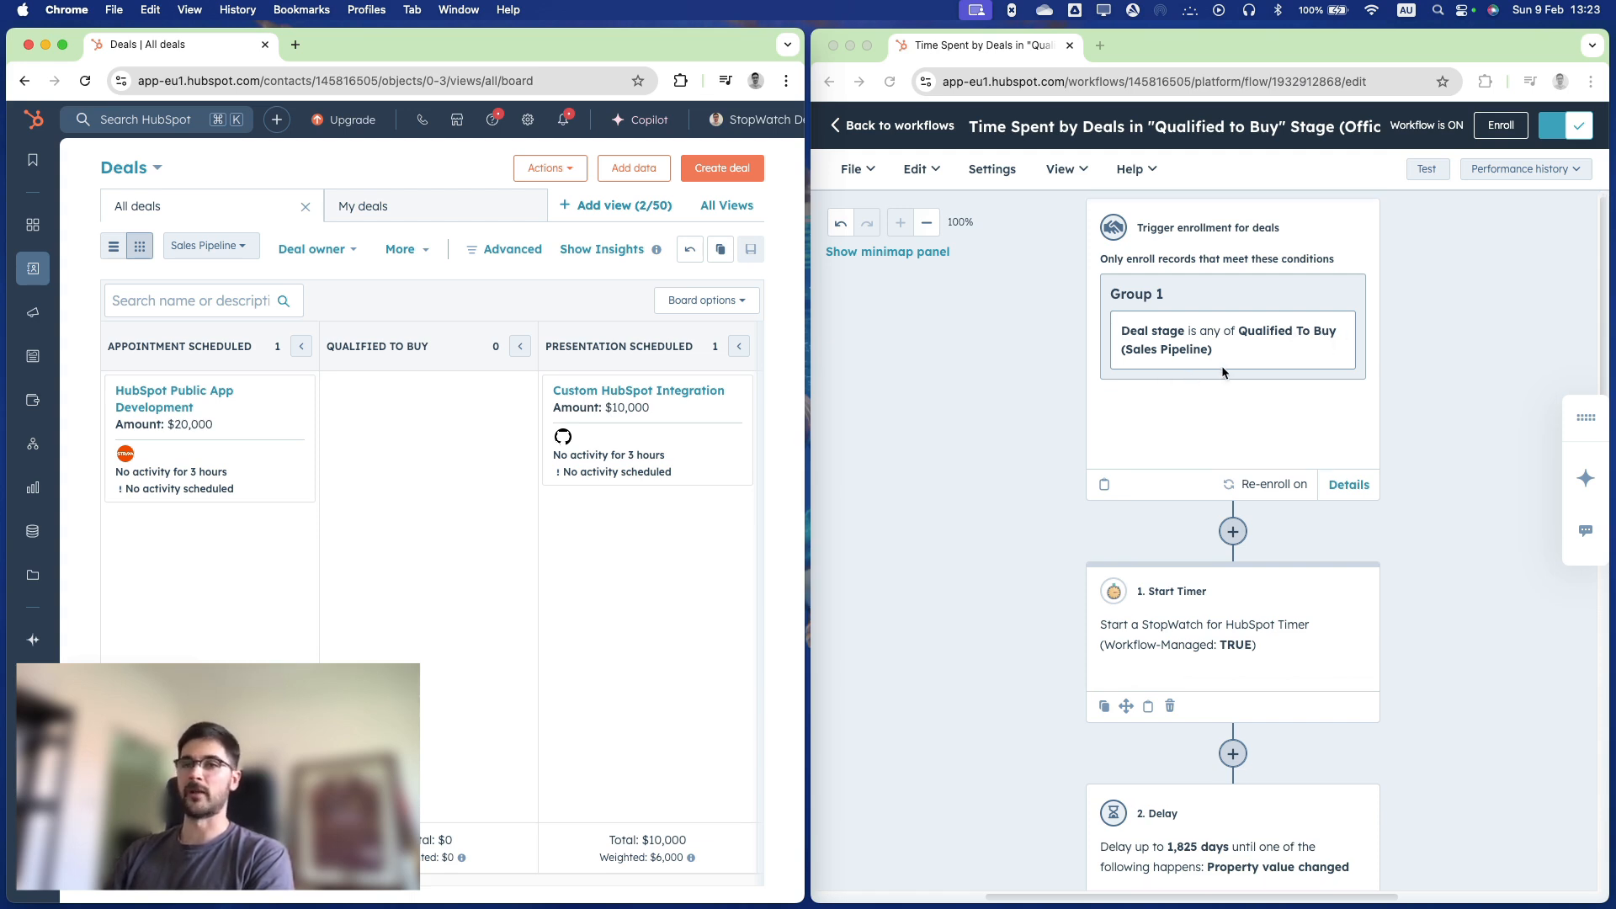
{"action": "scroll", "coordinate": [1222, 367], "scroll_direction": "down", "scroll_amount": 2}
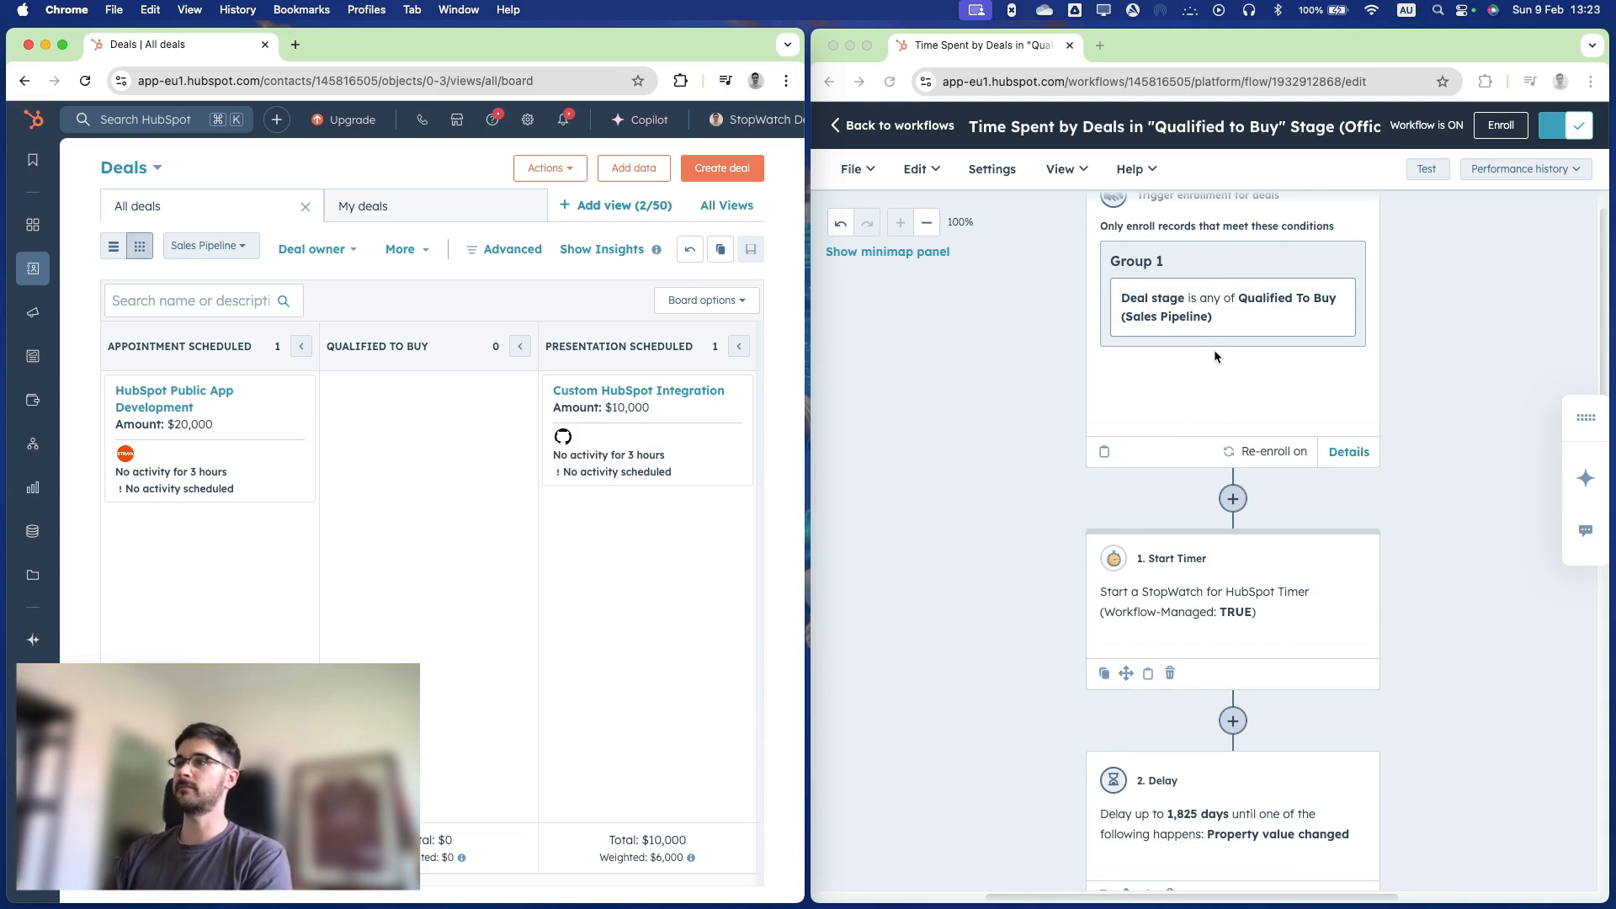
{"action": "scroll", "coordinate": [1211, 341], "scroll_direction": "down", "scroll_amount": 2}
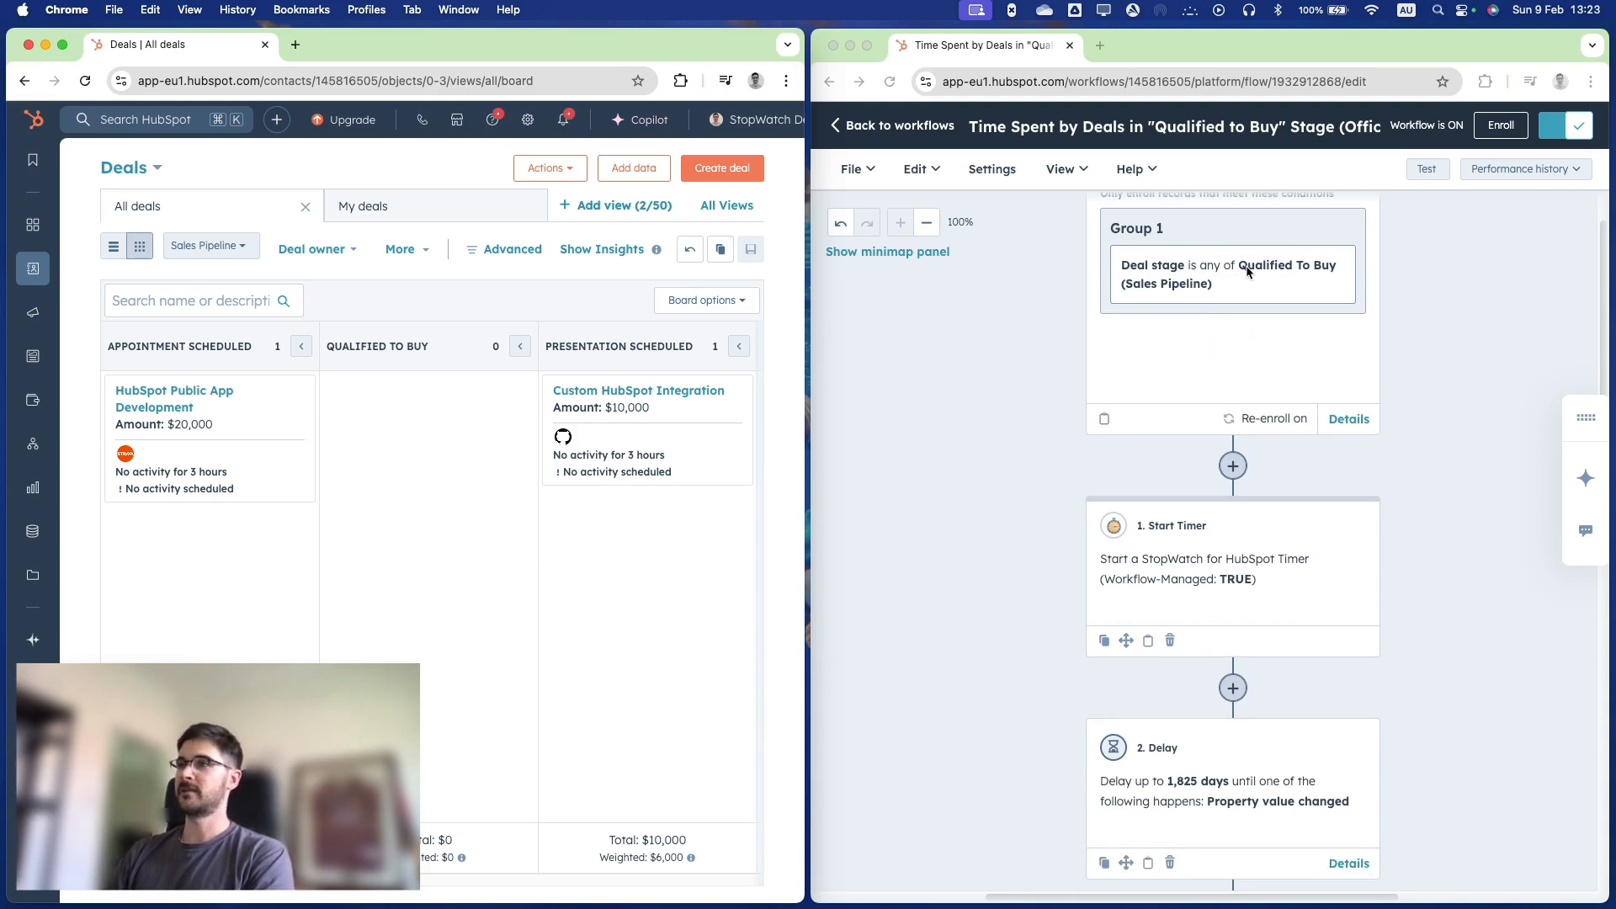
{"action": "scroll", "coordinate": [1261, 327], "scroll_direction": "down", "scroll_amount": 3}
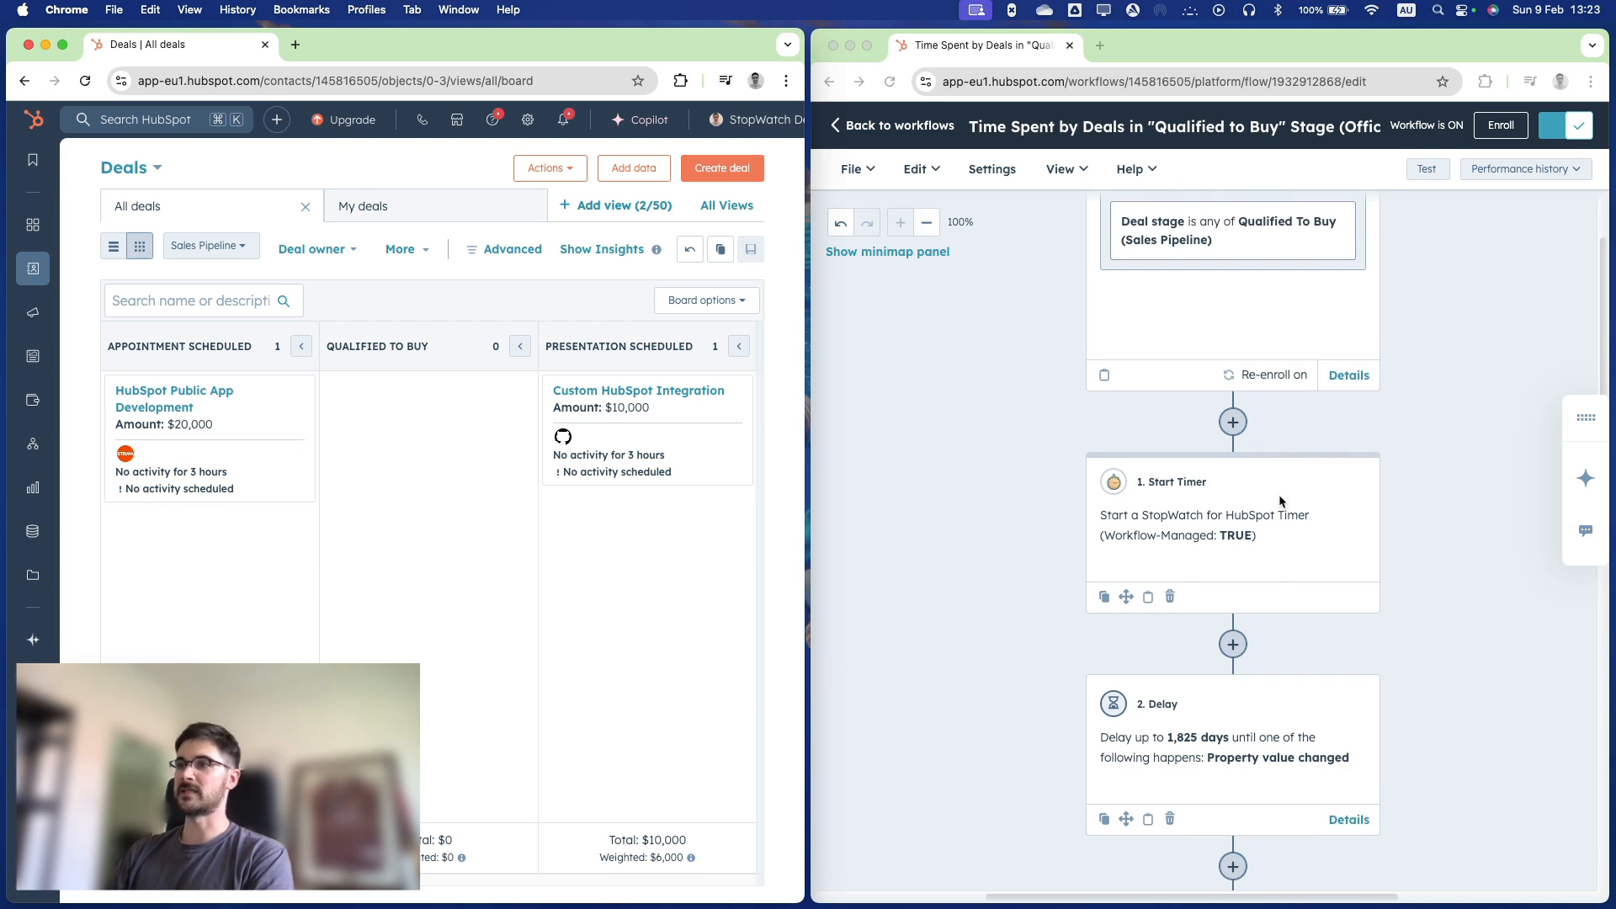
Inspect the Start Timer action's Workflow-Managed Time Log and Workflow-Managed Tag settings, and close it without saving.
{"action": "left_click", "coordinate": [1238, 516]}
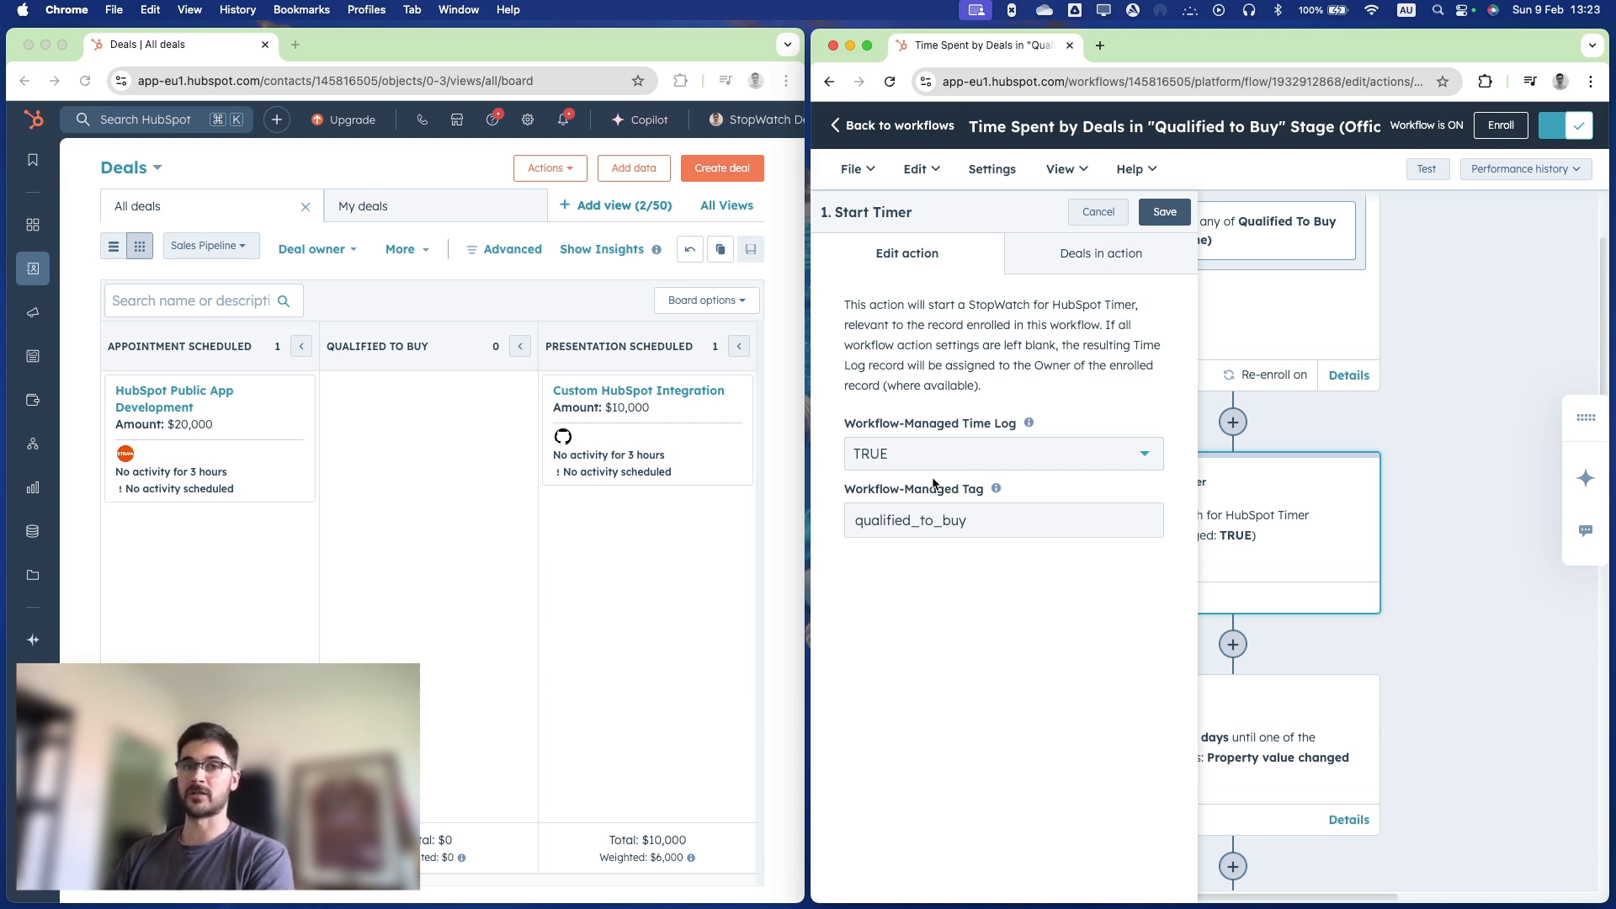
{"action": "left_click", "coordinate": [949, 523]}
{"action": "double_click", "coordinate": [950, 522]}
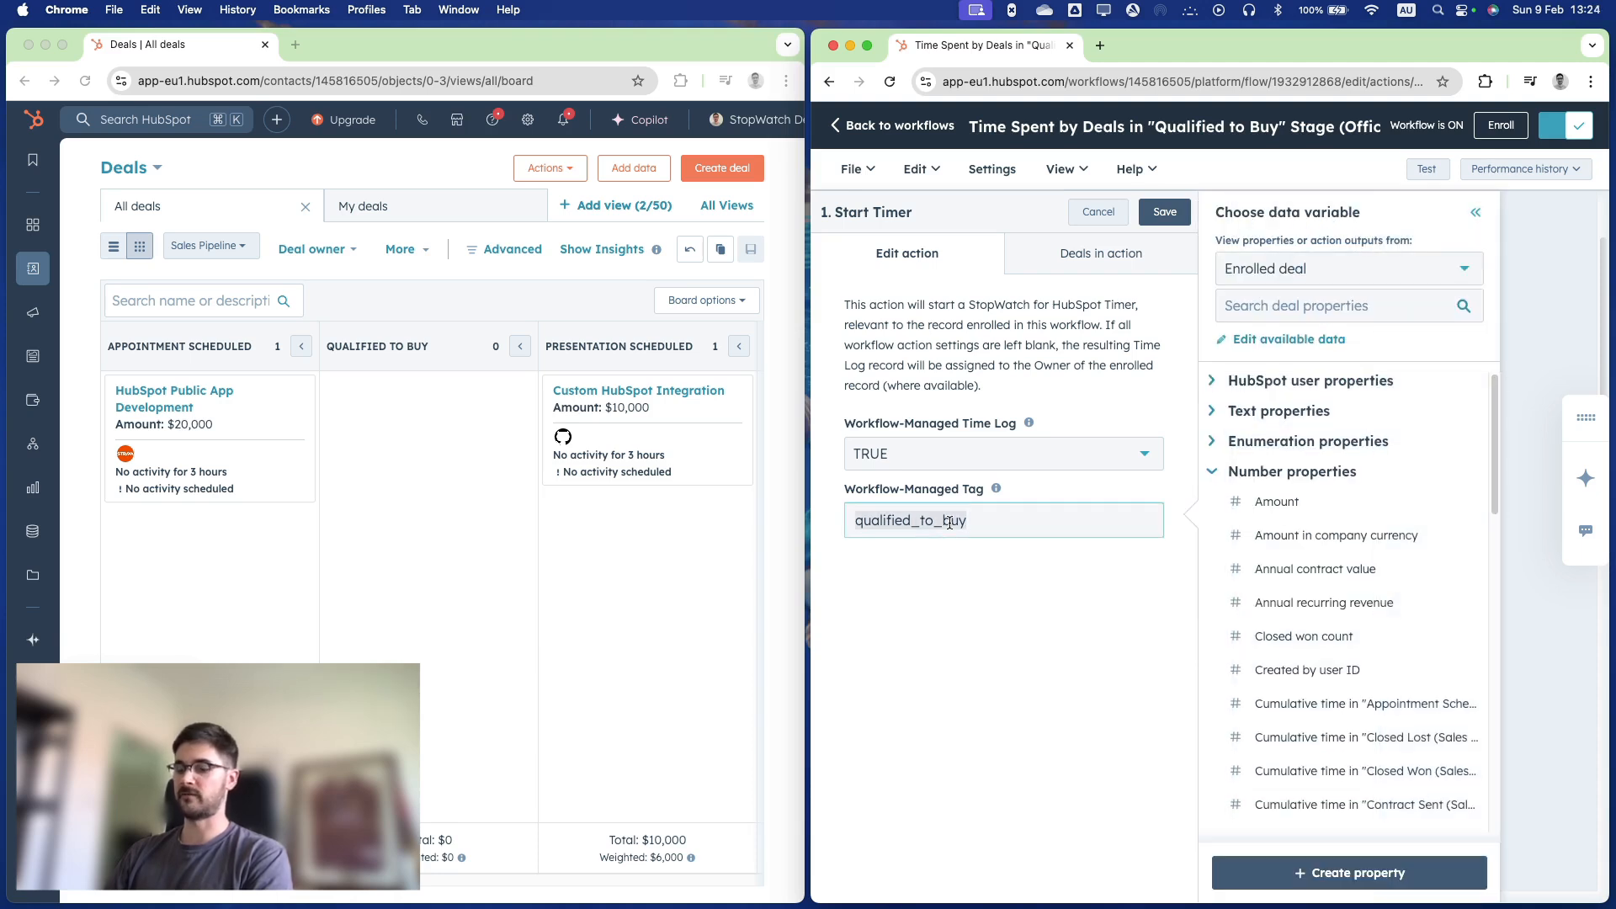
{"action": "left_click", "coordinate": [1108, 213]}
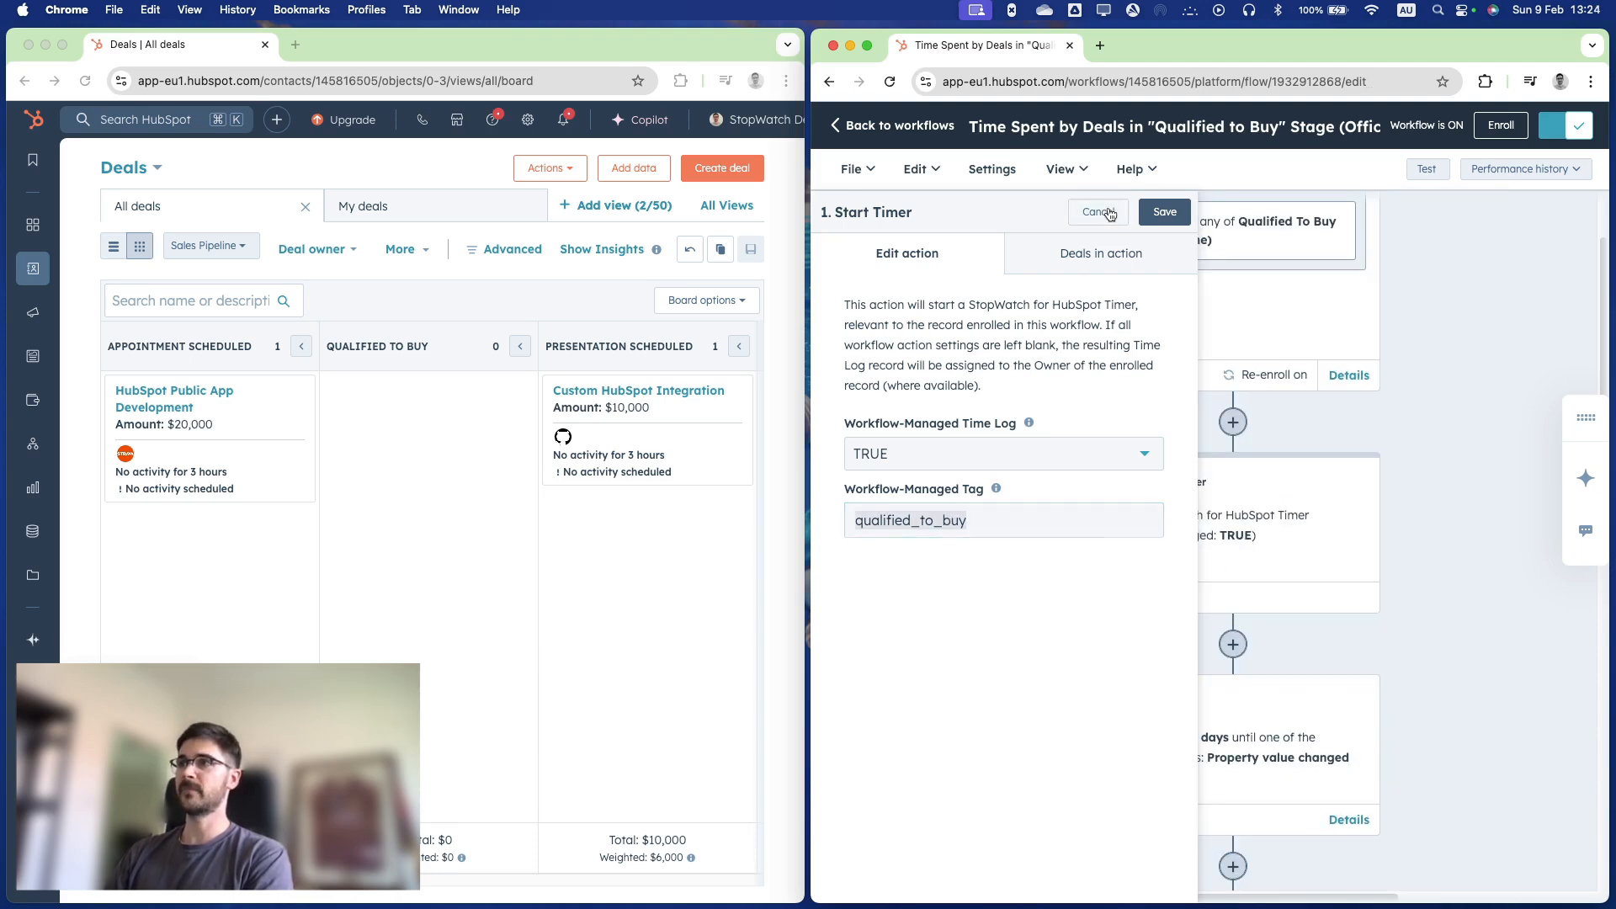
Review the Delay action's event criteria and deals delay period, and close it without saving.
{"action": "scroll", "coordinate": [1418, 393], "scroll_direction": "down", "scroll_amount": 2}
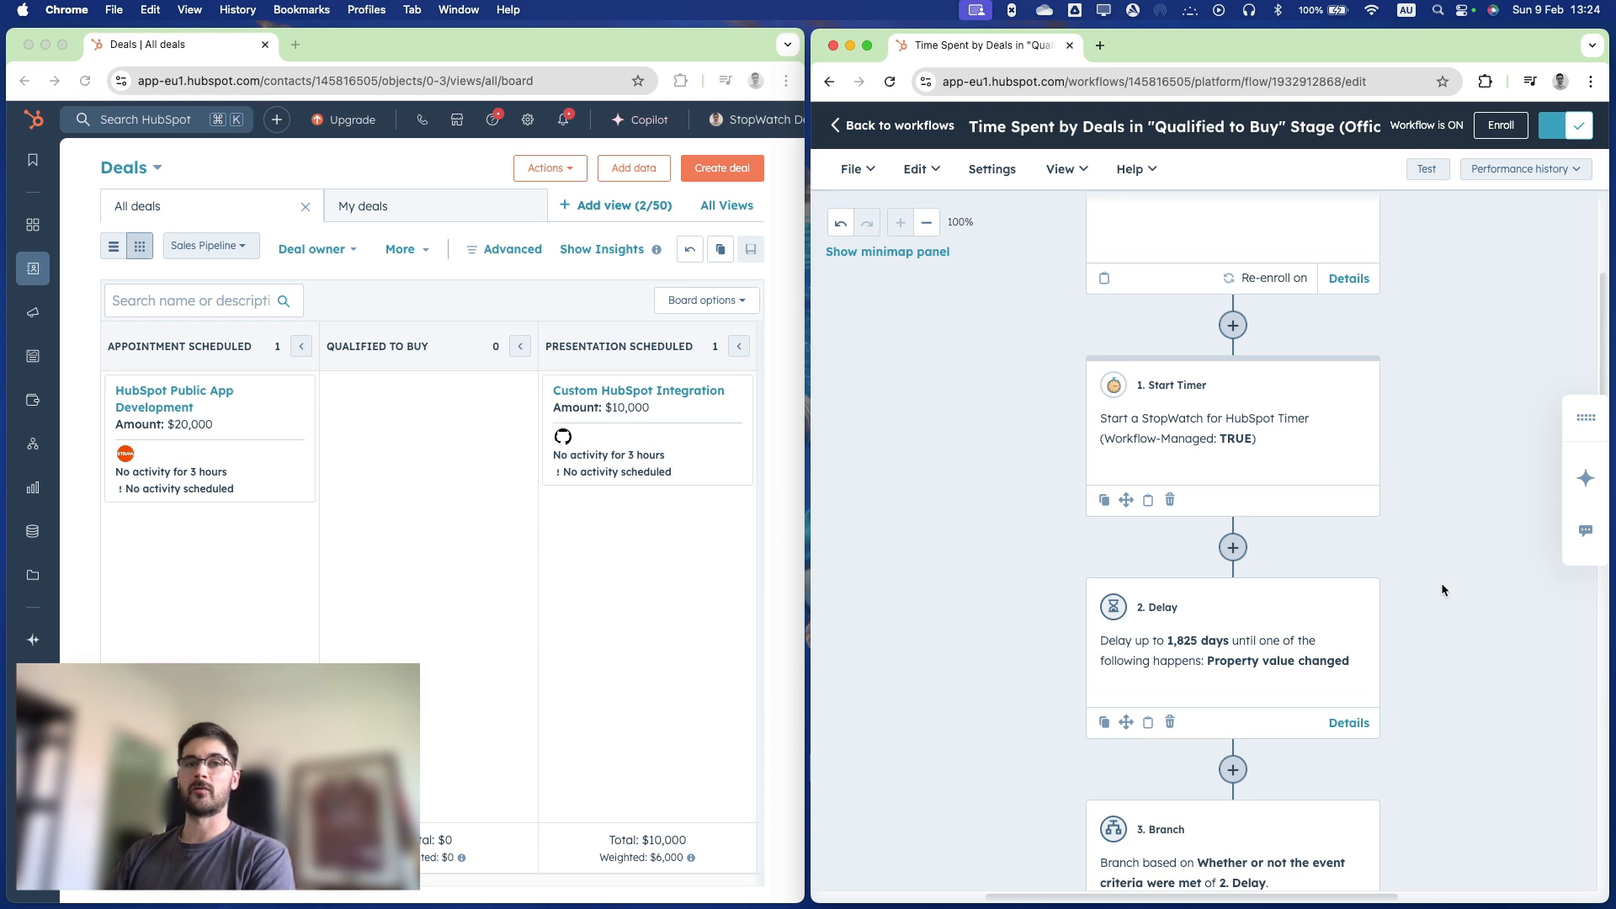
{"action": "left_click", "coordinate": [1313, 671]}
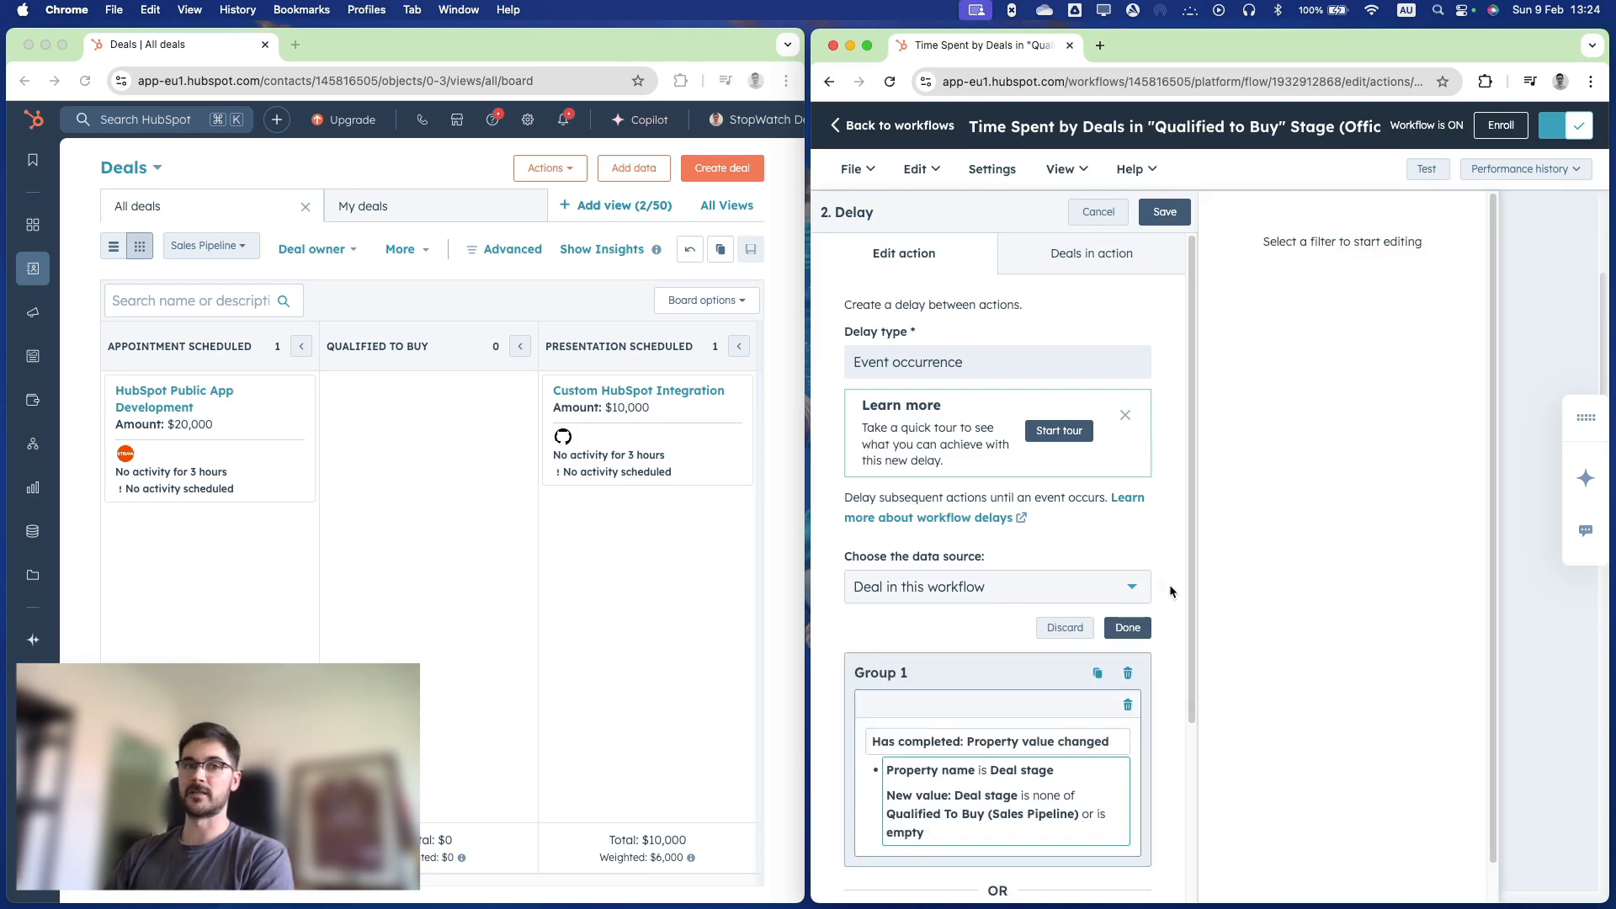
{"action": "scroll", "coordinate": [1153, 585], "scroll_direction": "down", "scroll_amount": 2}
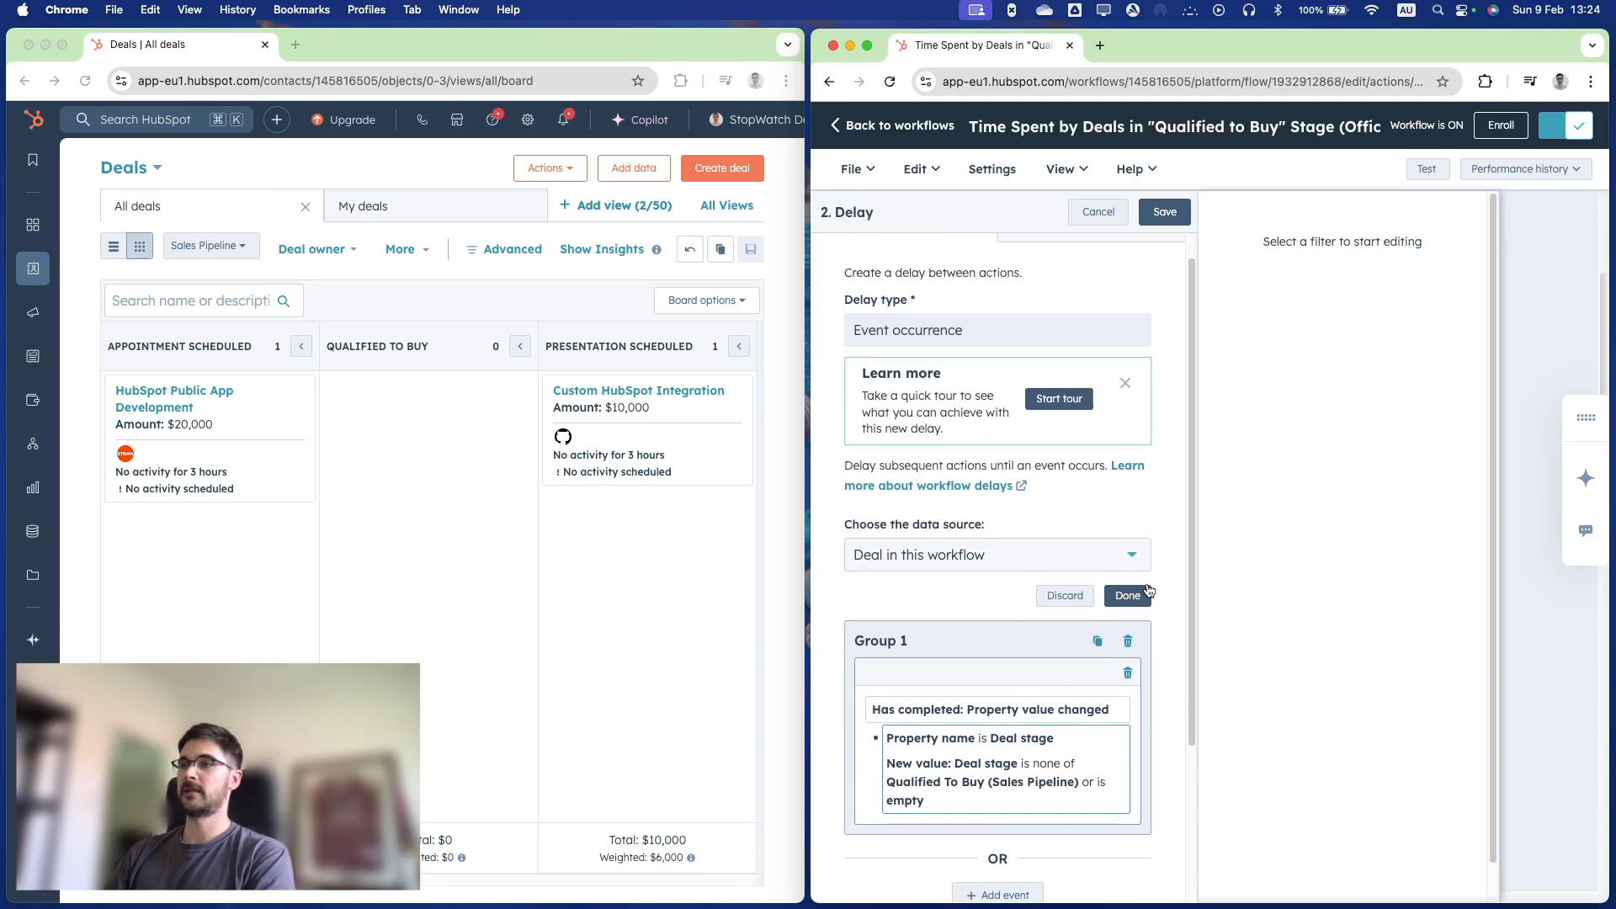
{"action": "scroll", "coordinate": [1154, 591], "scroll_direction": "down", "scroll_amount": 5}
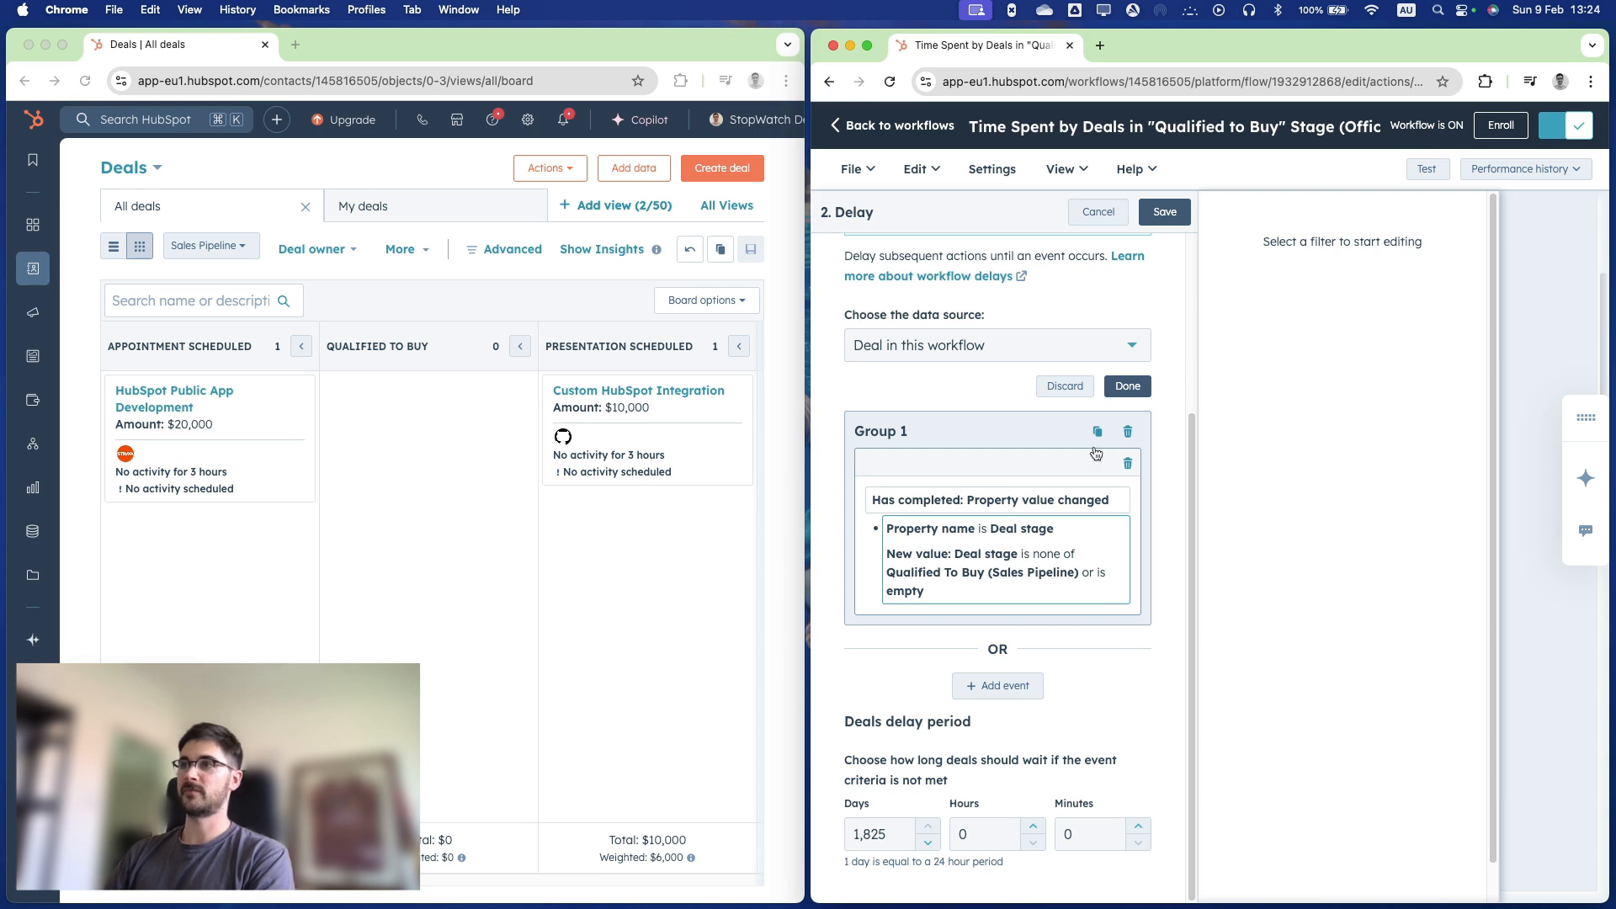
{"action": "left_click", "coordinate": [1099, 211]}
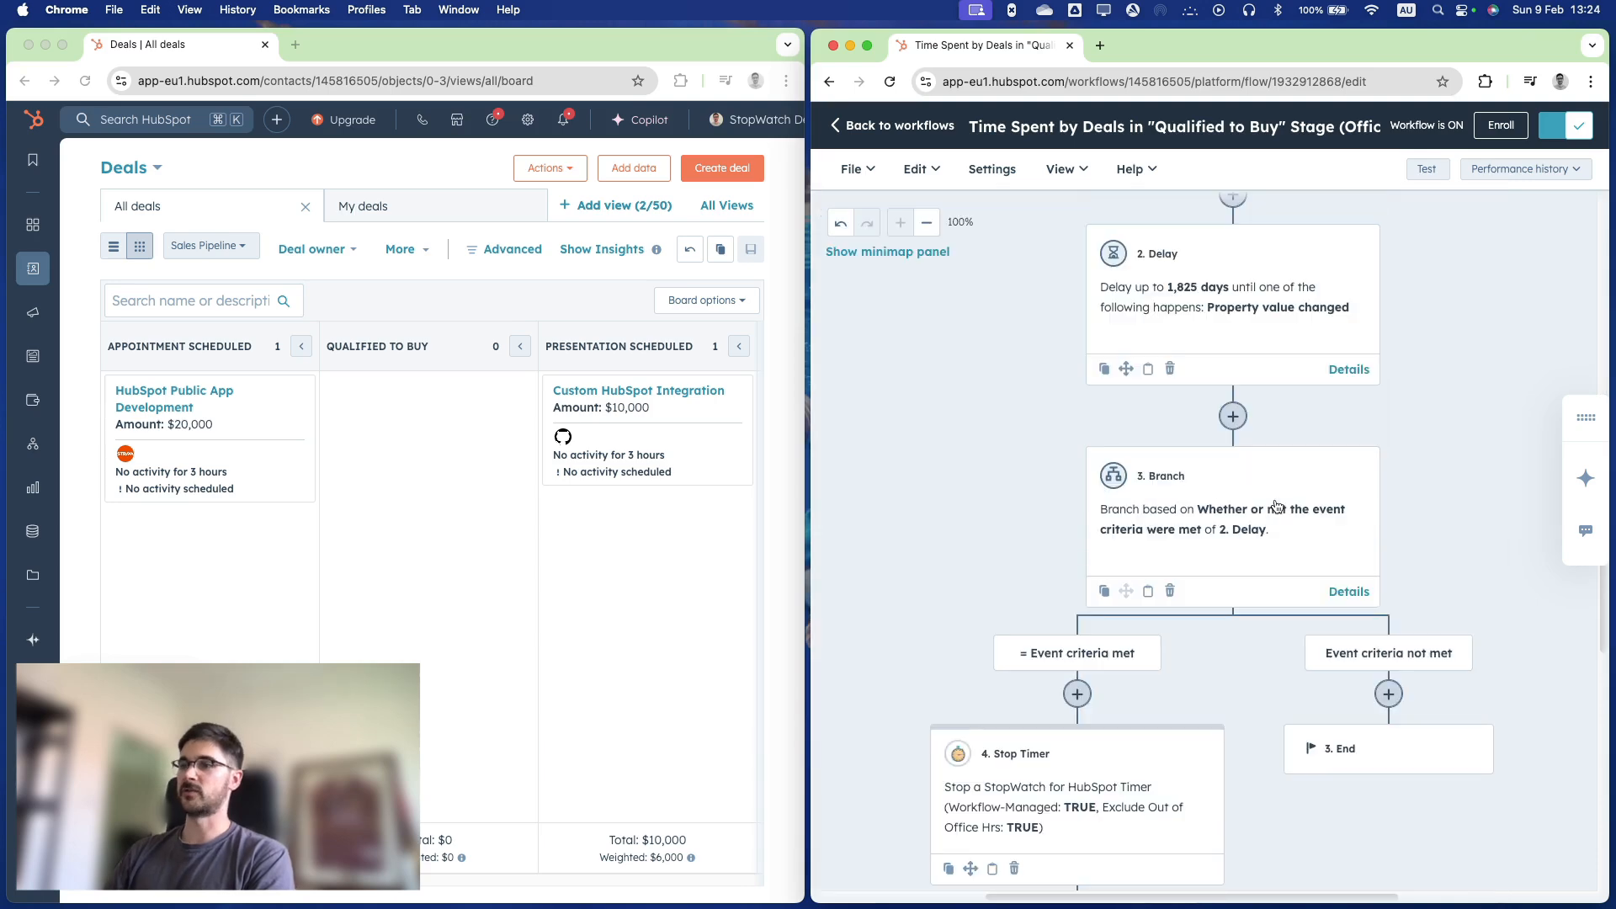
Review the Stop Timer action's tag, office hours and timezone settings, and save the action.
{"action": "left_click", "coordinate": [1120, 786]}
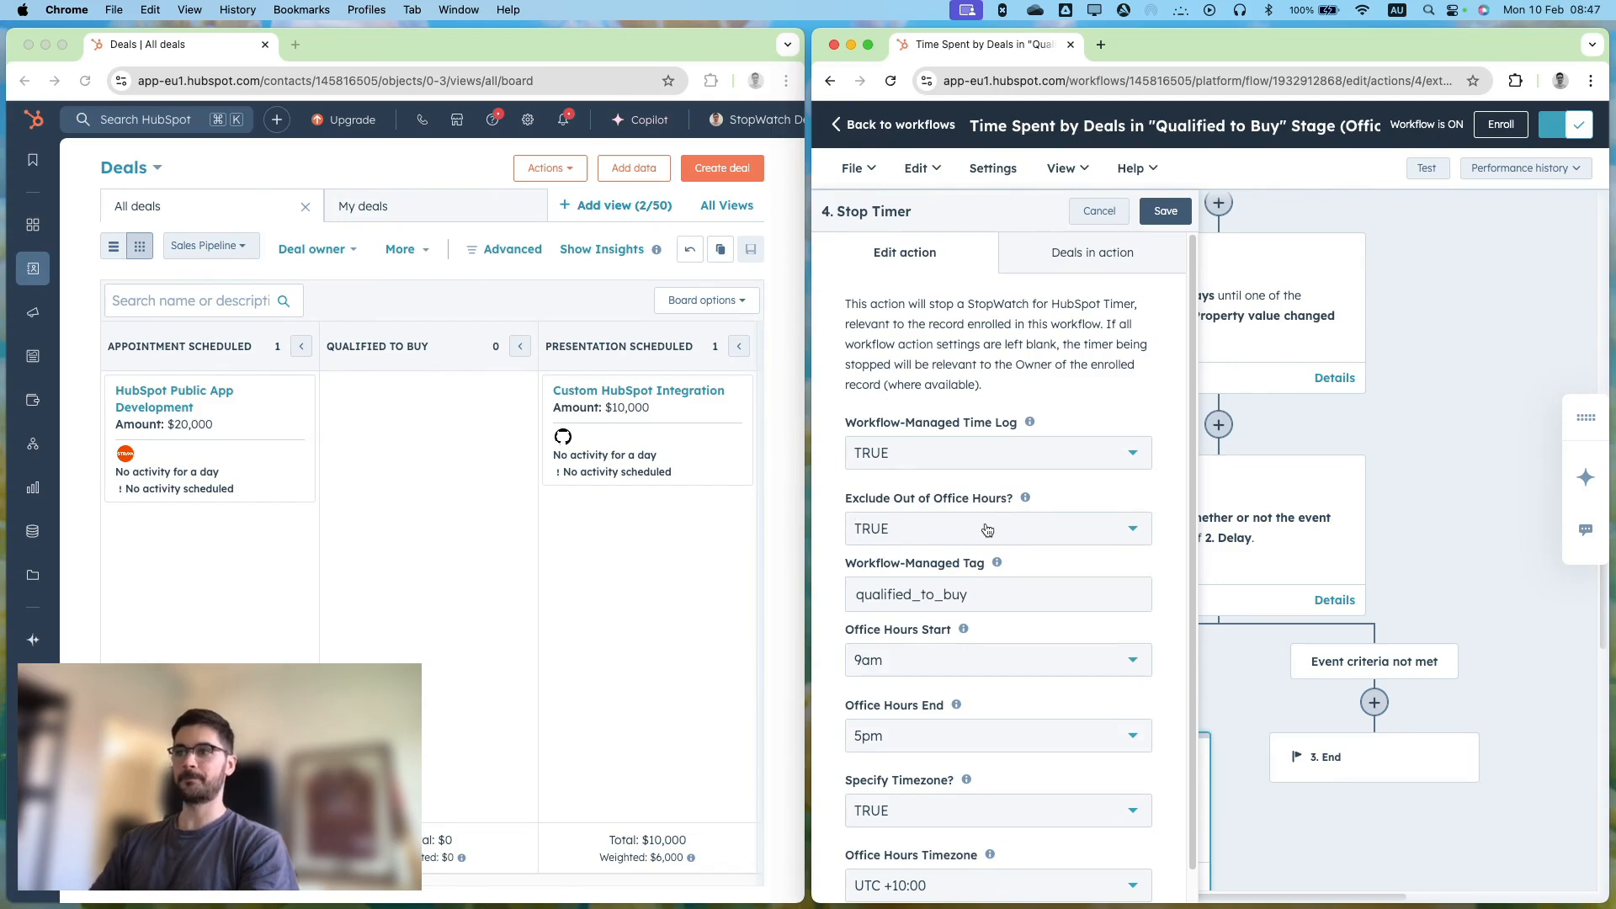
{"action": "scroll", "coordinate": [988, 529], "scroll_direction": "down", "scroll_amount": 1}
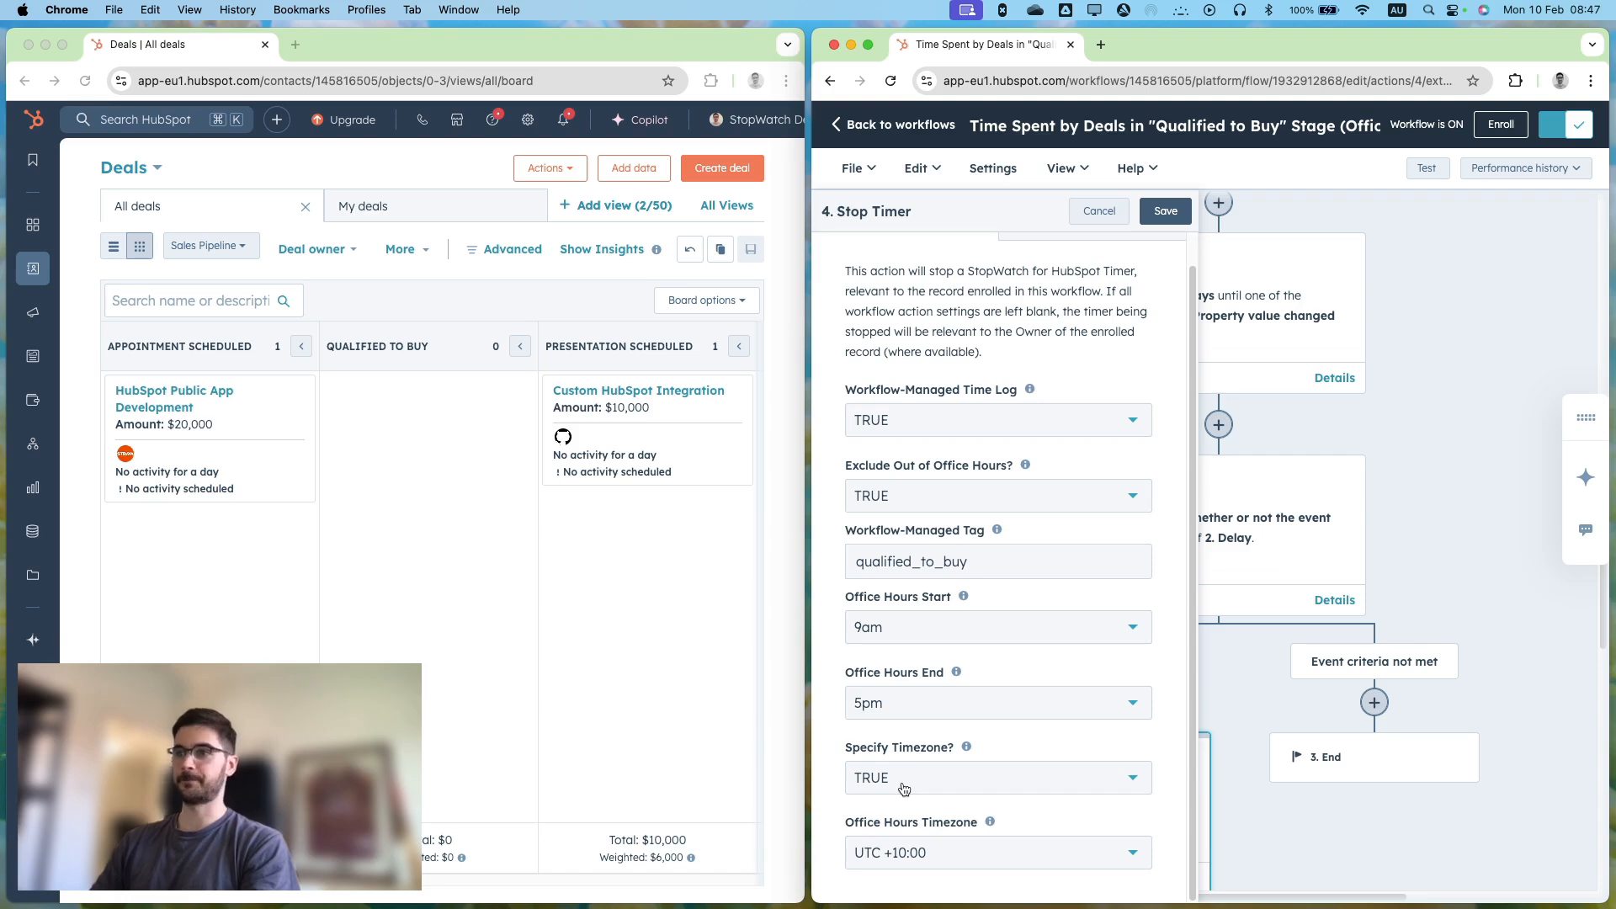
{"action": "left_click", "coordinate": [1166, 213]}
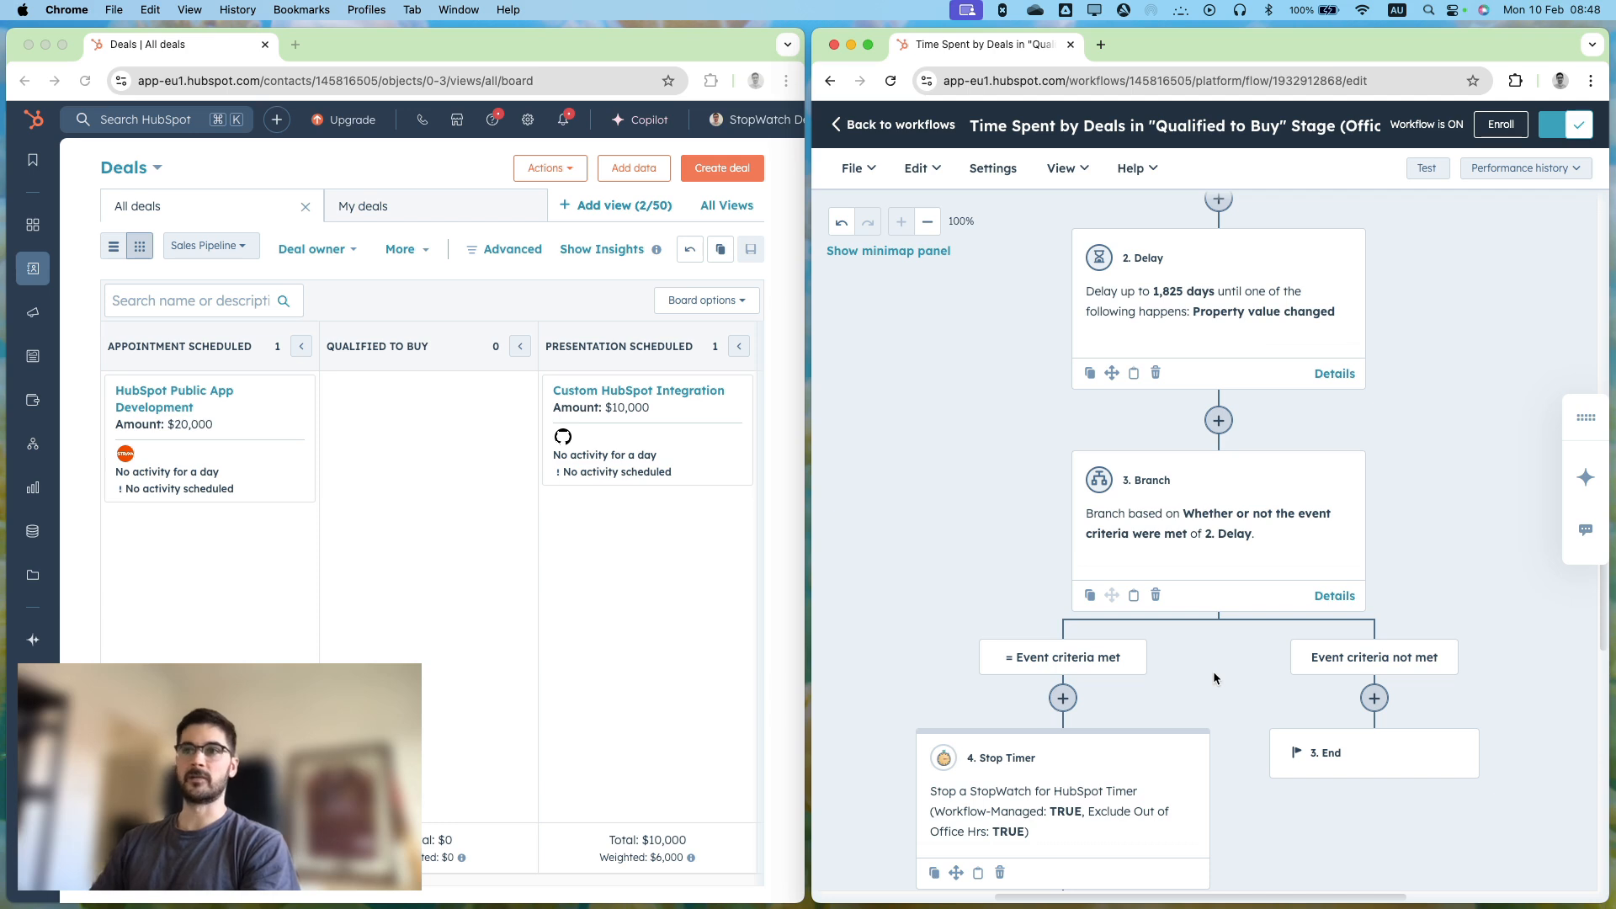
Move the HubSpot Public App Development deal to the Qualified To Buy stage and check the workflow's Start Timer action for it.
{"action": "left_click", "coordinate": [249, 423]}
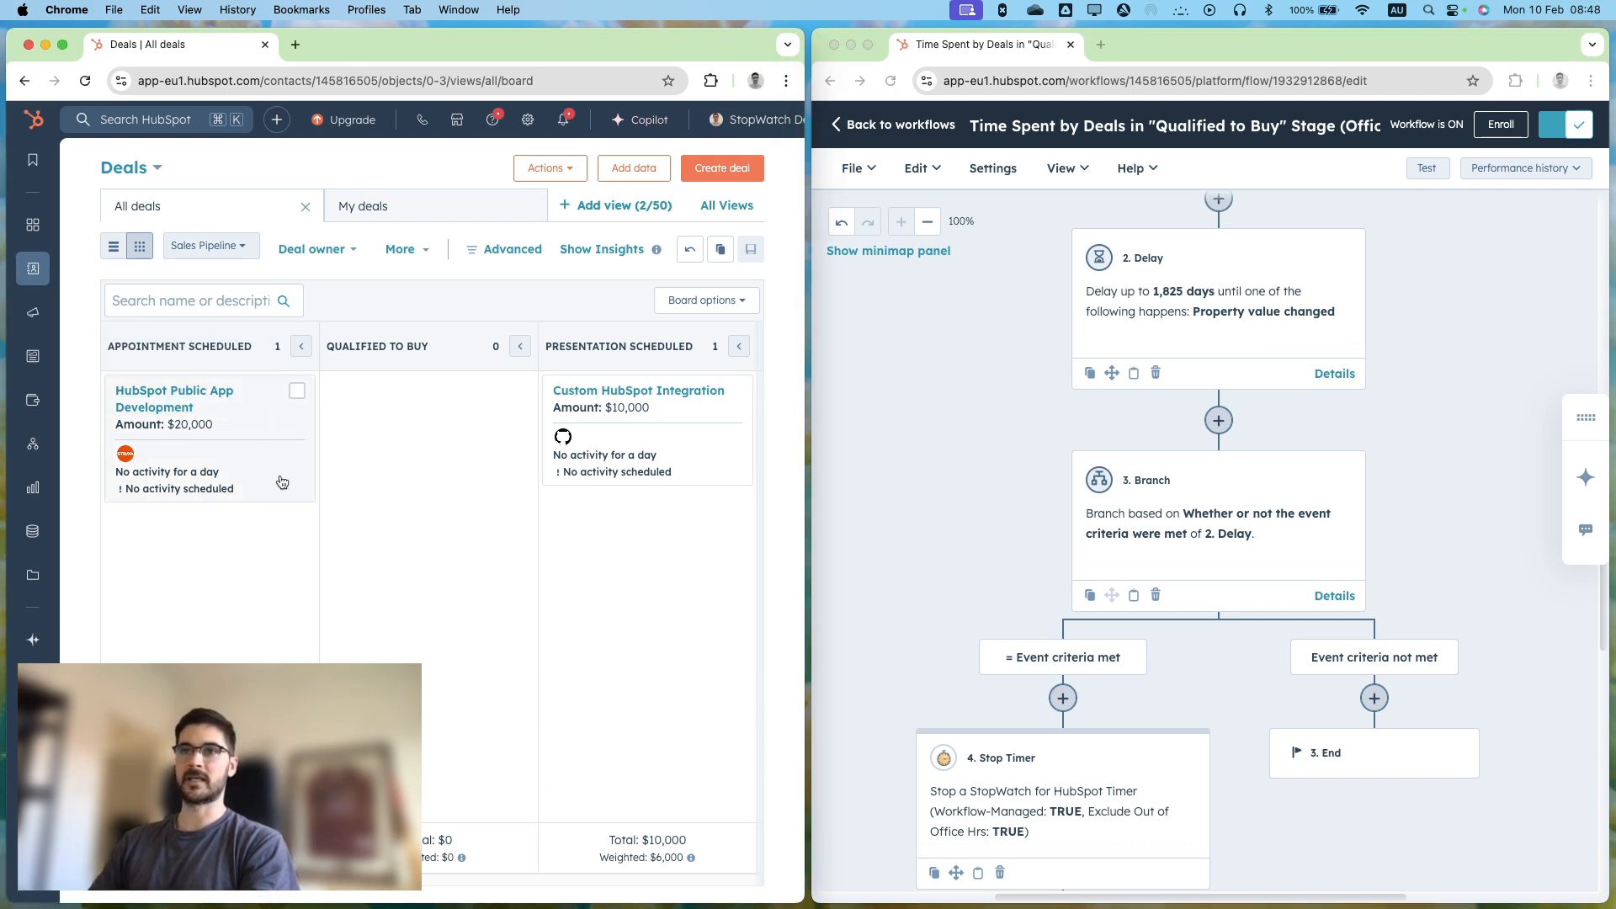
{"action": "left_click_drag", "start_coordinate": [280, 470], "coordinate": [494, 469]}
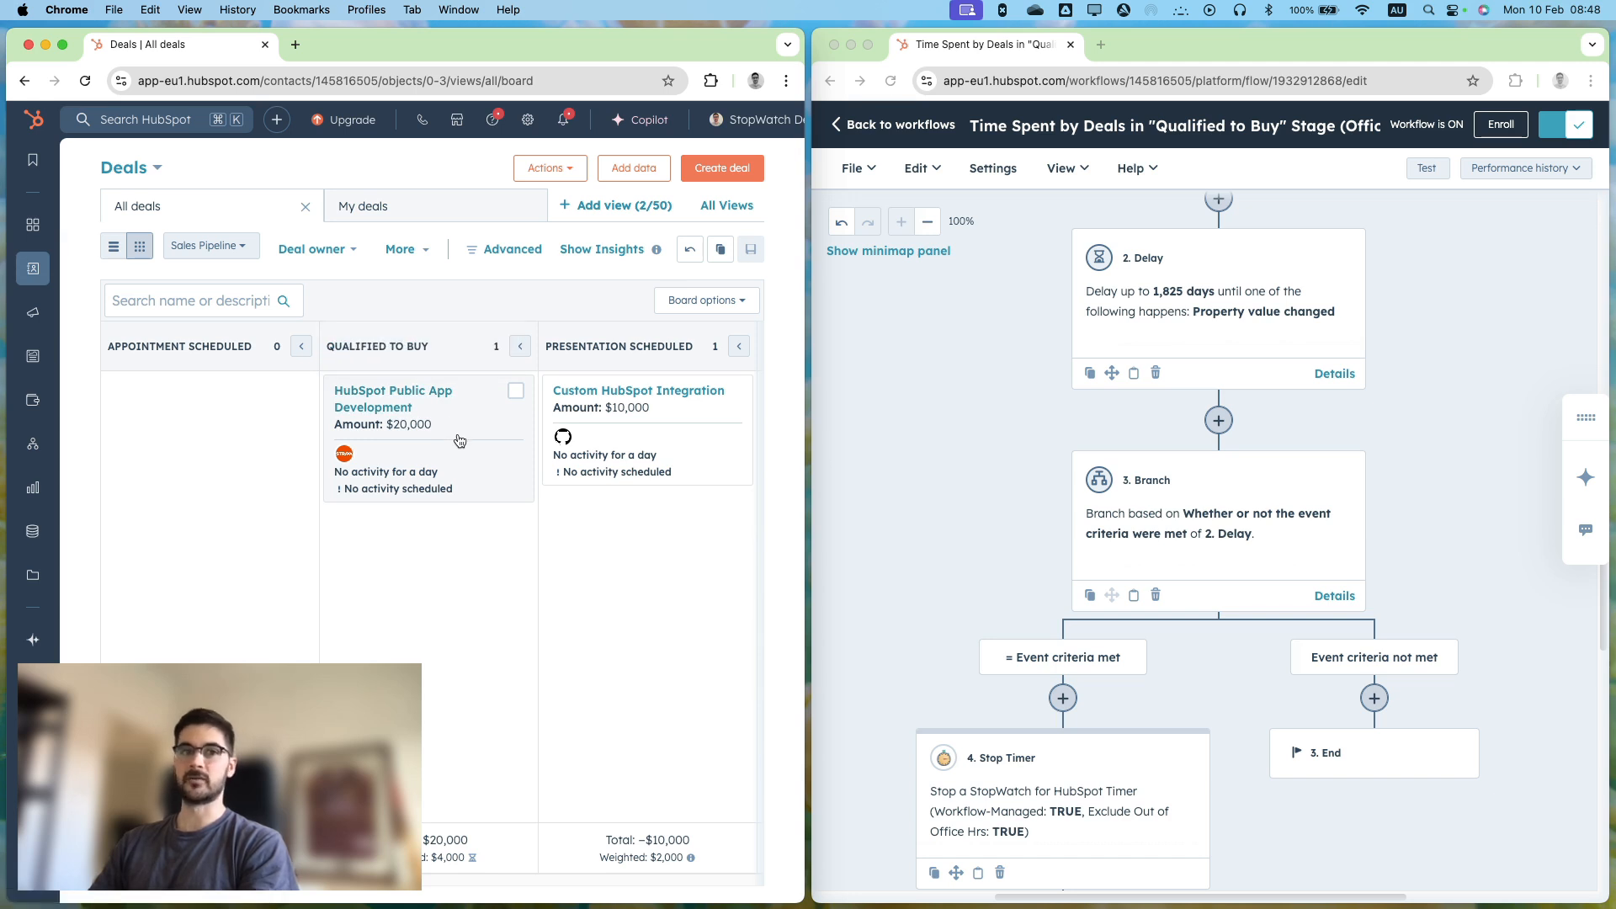
{"action": "scroll", "coordinate": [1416, 340], "scroll_direction": "up", "scroll_amount": 6}
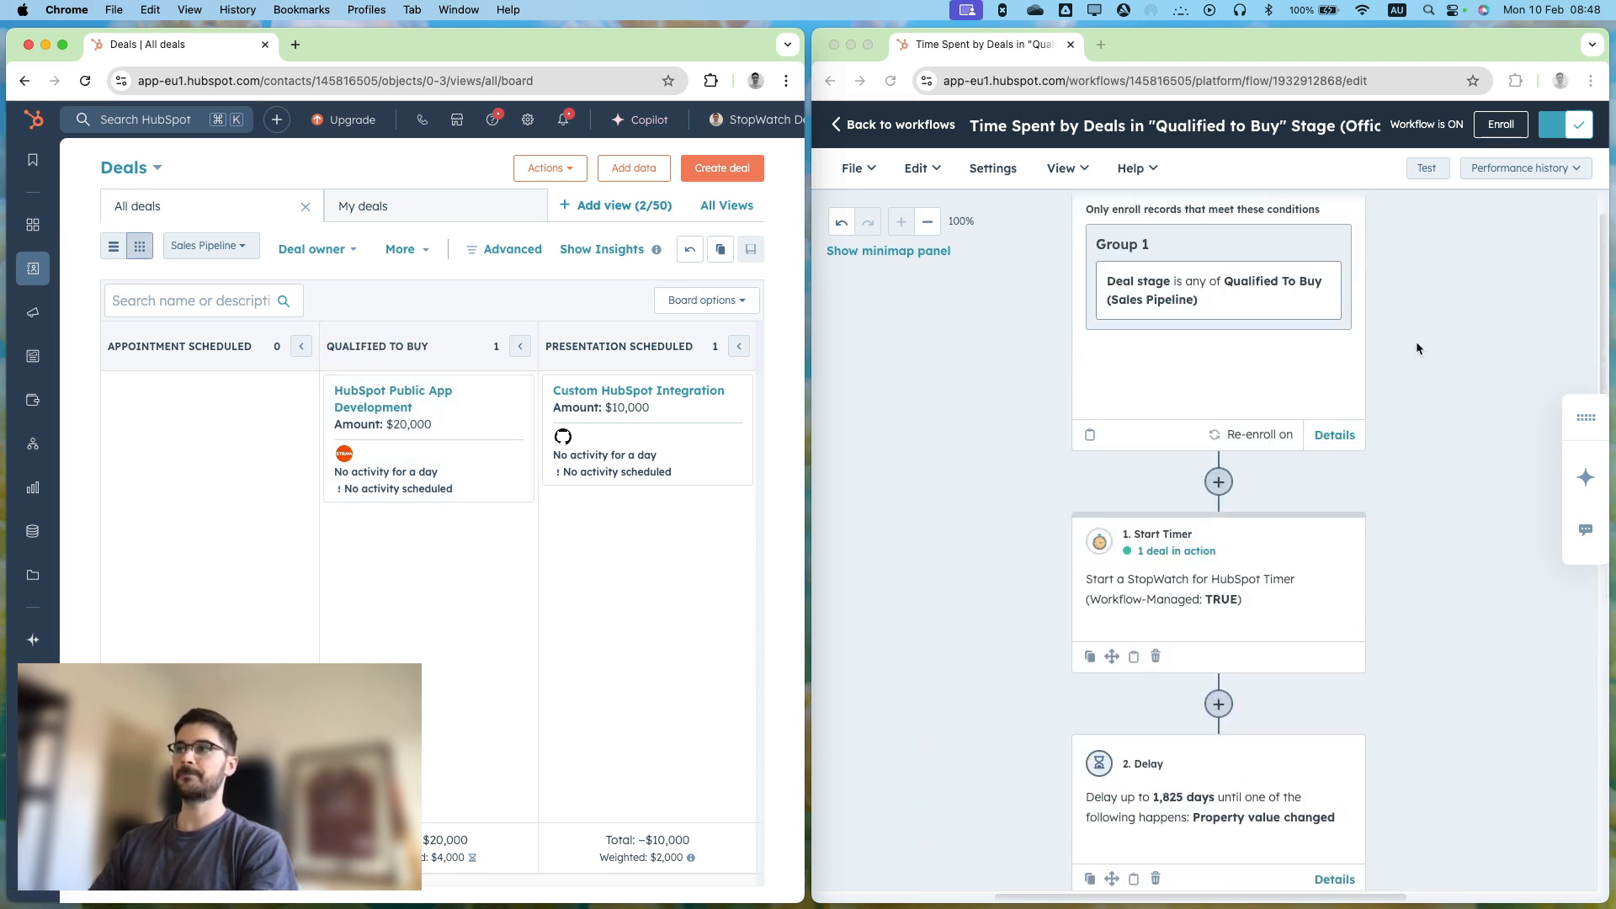
{"action": "scroll", "coordinate": [1416, 340], "scroll_direction": "up", "scroll_amount": 2}
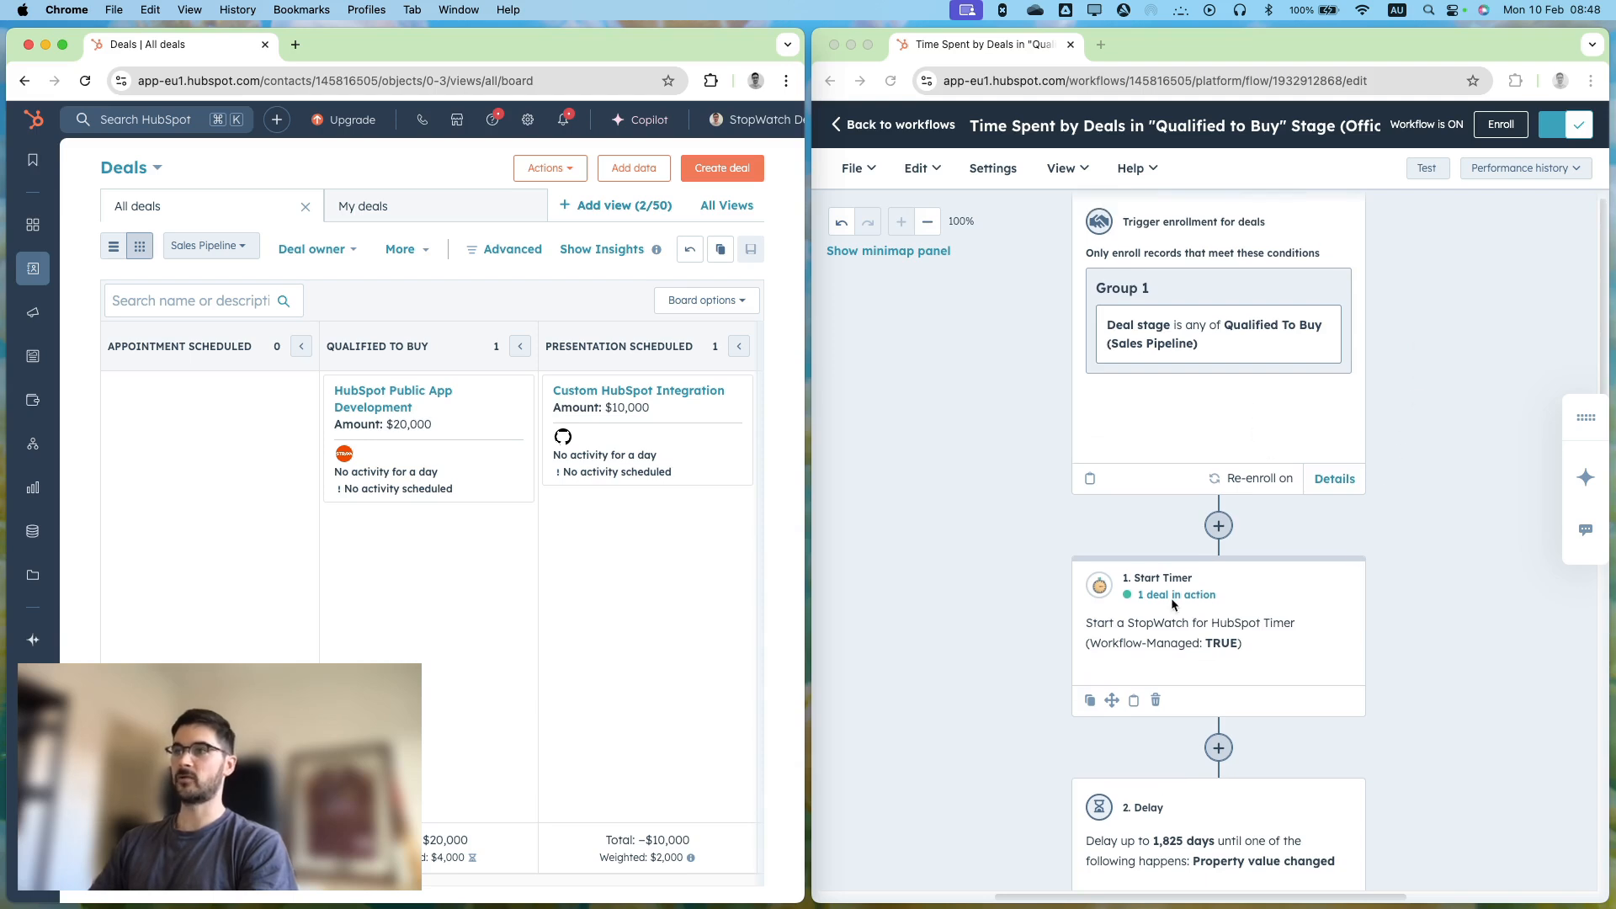
{"action": "scroll", "coordinate": [1185, 599], "scroll_direction": "down", "scroll_amount": 1}
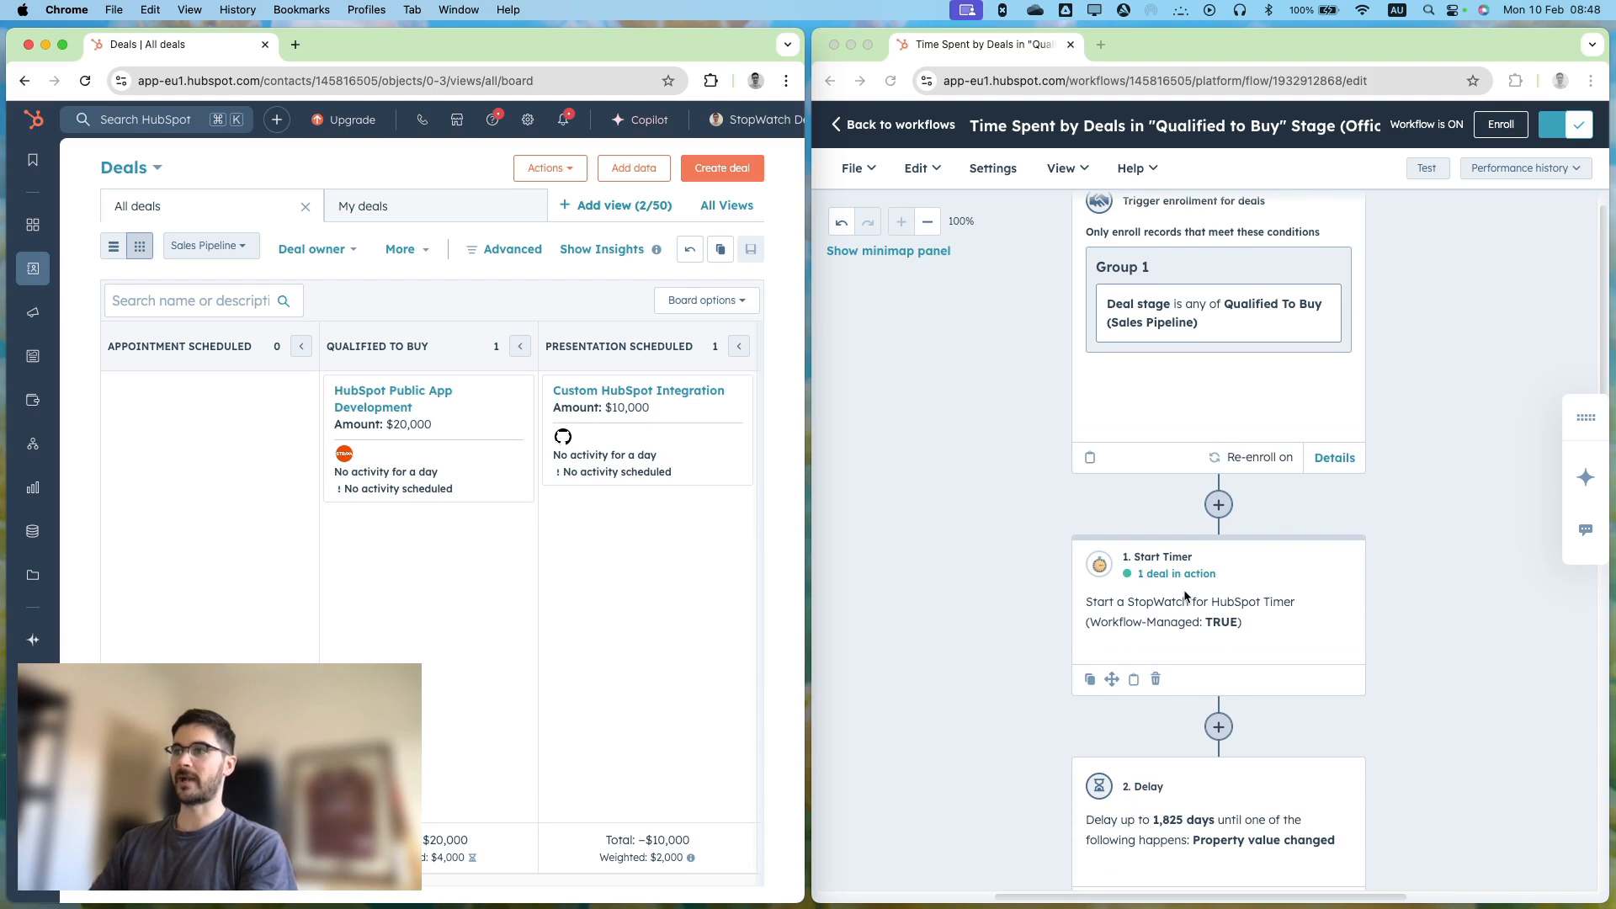
{"action": "scroll", "coordinate": [1185, 596], "scroll_direction": "down", "scroll_amount": 1}
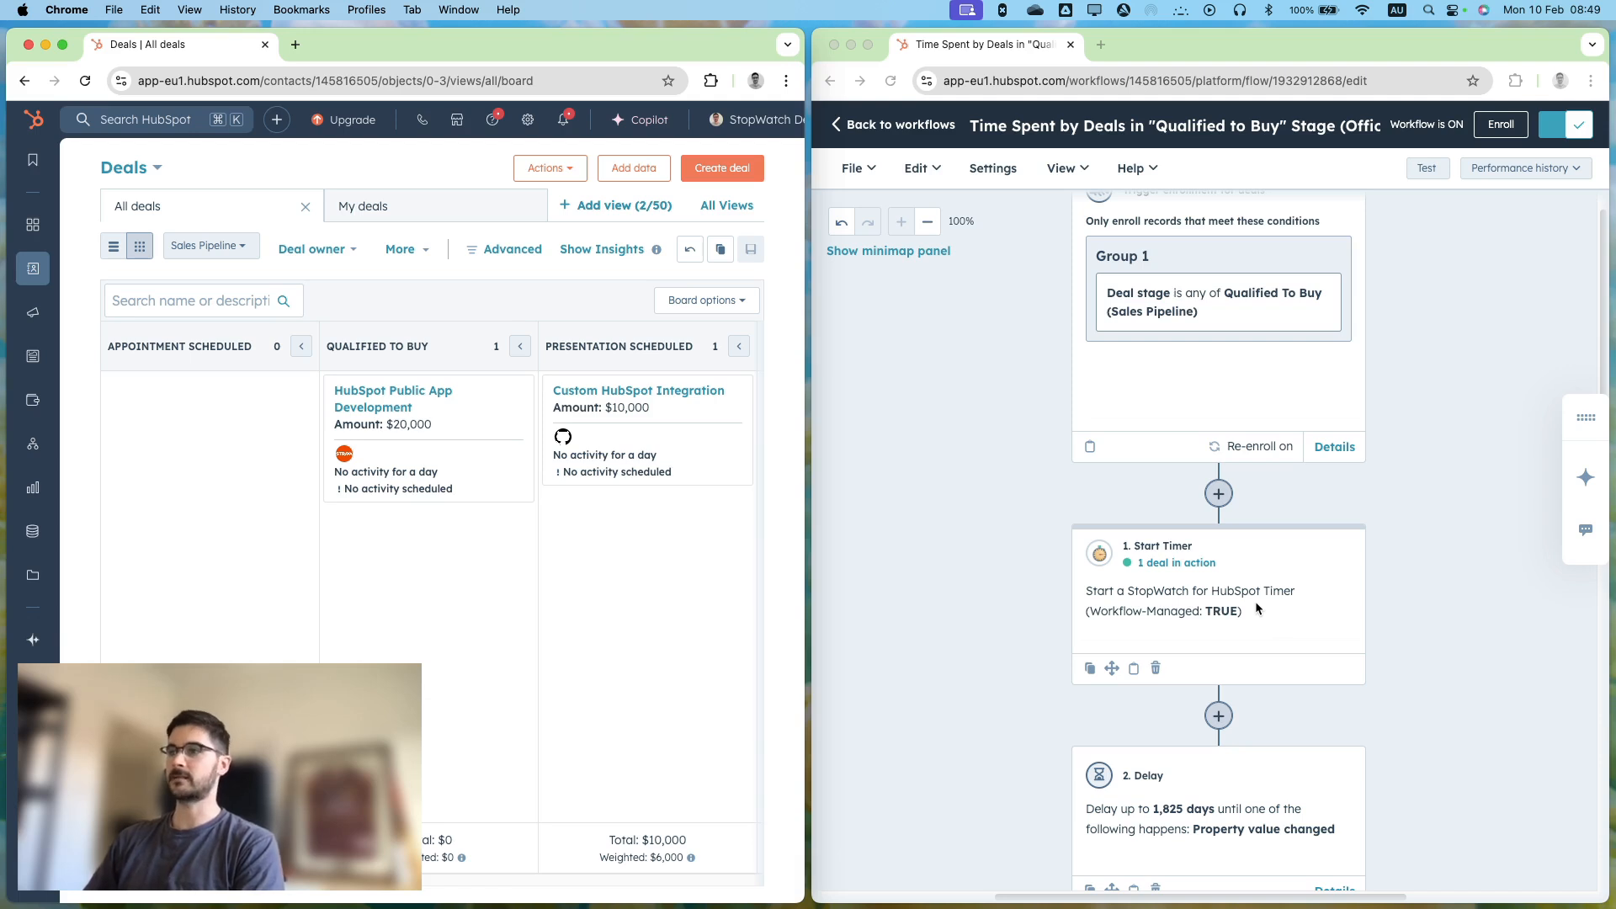
Follow the enrolled deal's progress through the workflow from the Start Timer action to the Delay action.
{"action": "scroll", "coordinate": [1255, 601], "scroll_direction": "down", "scroll_amount": 2}
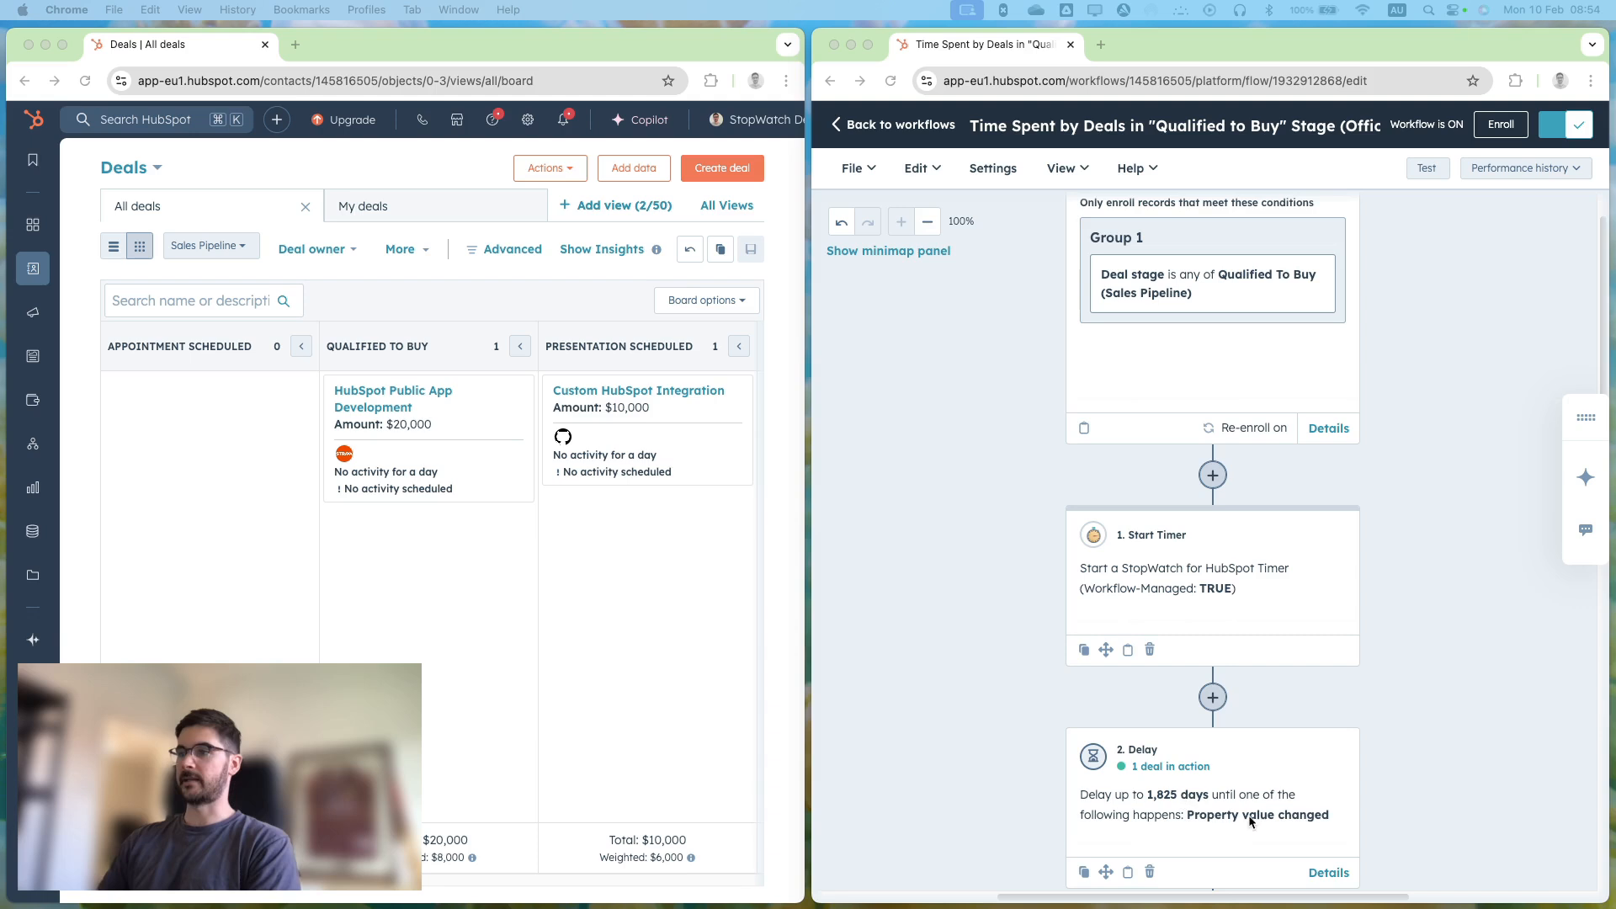
{"action": "scroll", "coordinate": [1396, 649], "scroll_direction": "down", "scroll_amount": 2}
{"action": "scroll", "coordinate": [1391, 598], "scroll_direction": "down", "scroll_amount": 1}
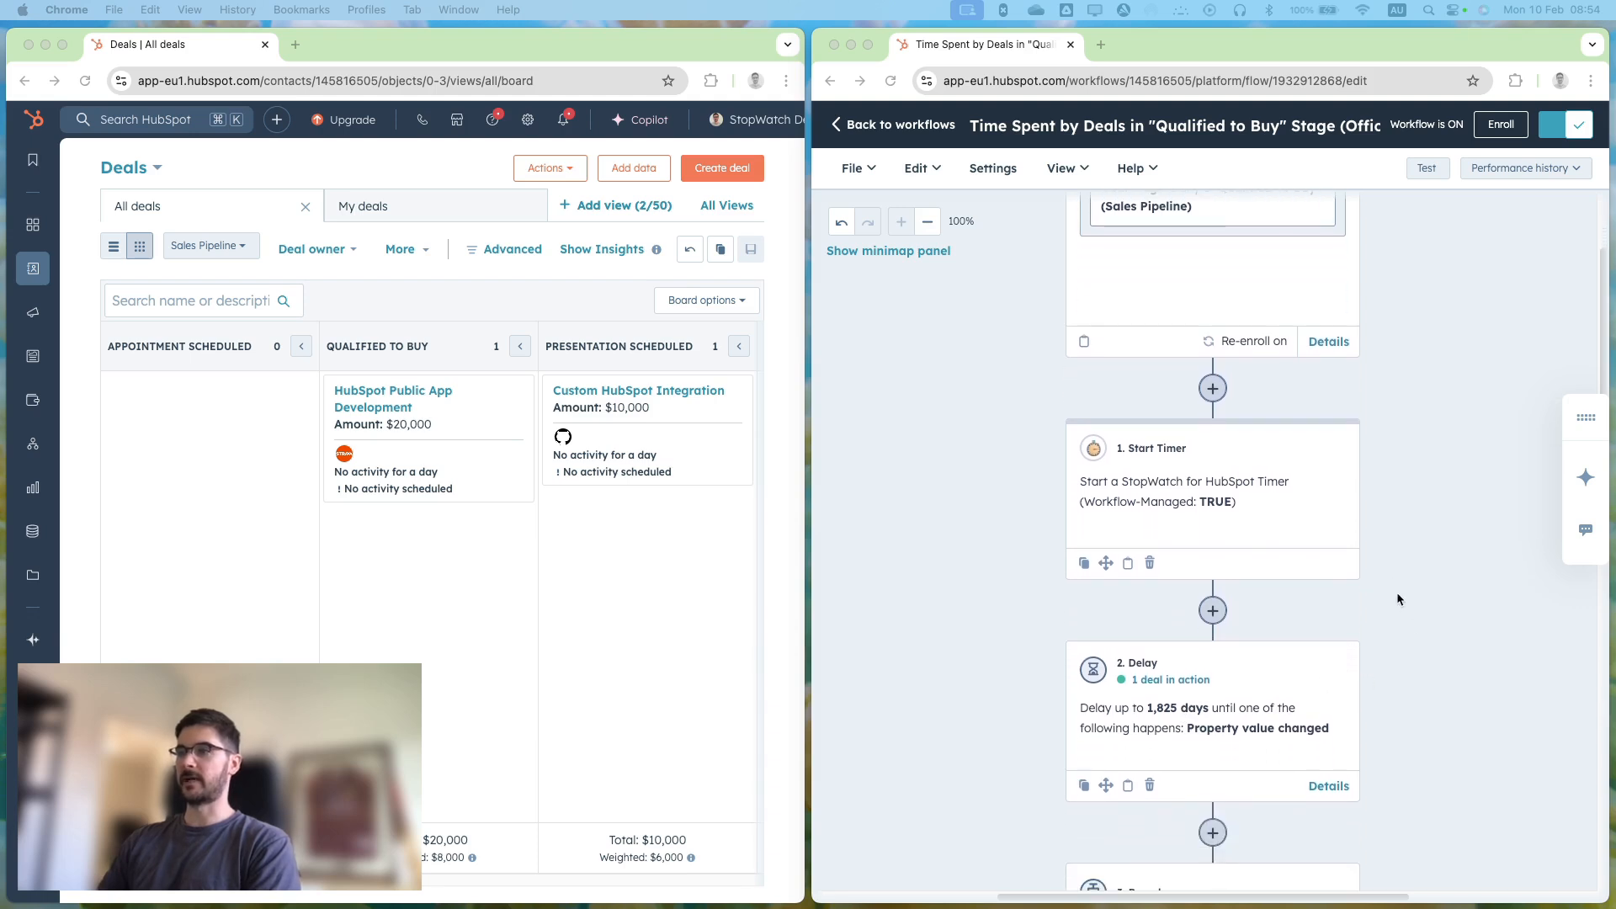
{"action": "scroll", "coordinate": [1404, 721], "scroll_direction": "down", "scroll_amount": 1}
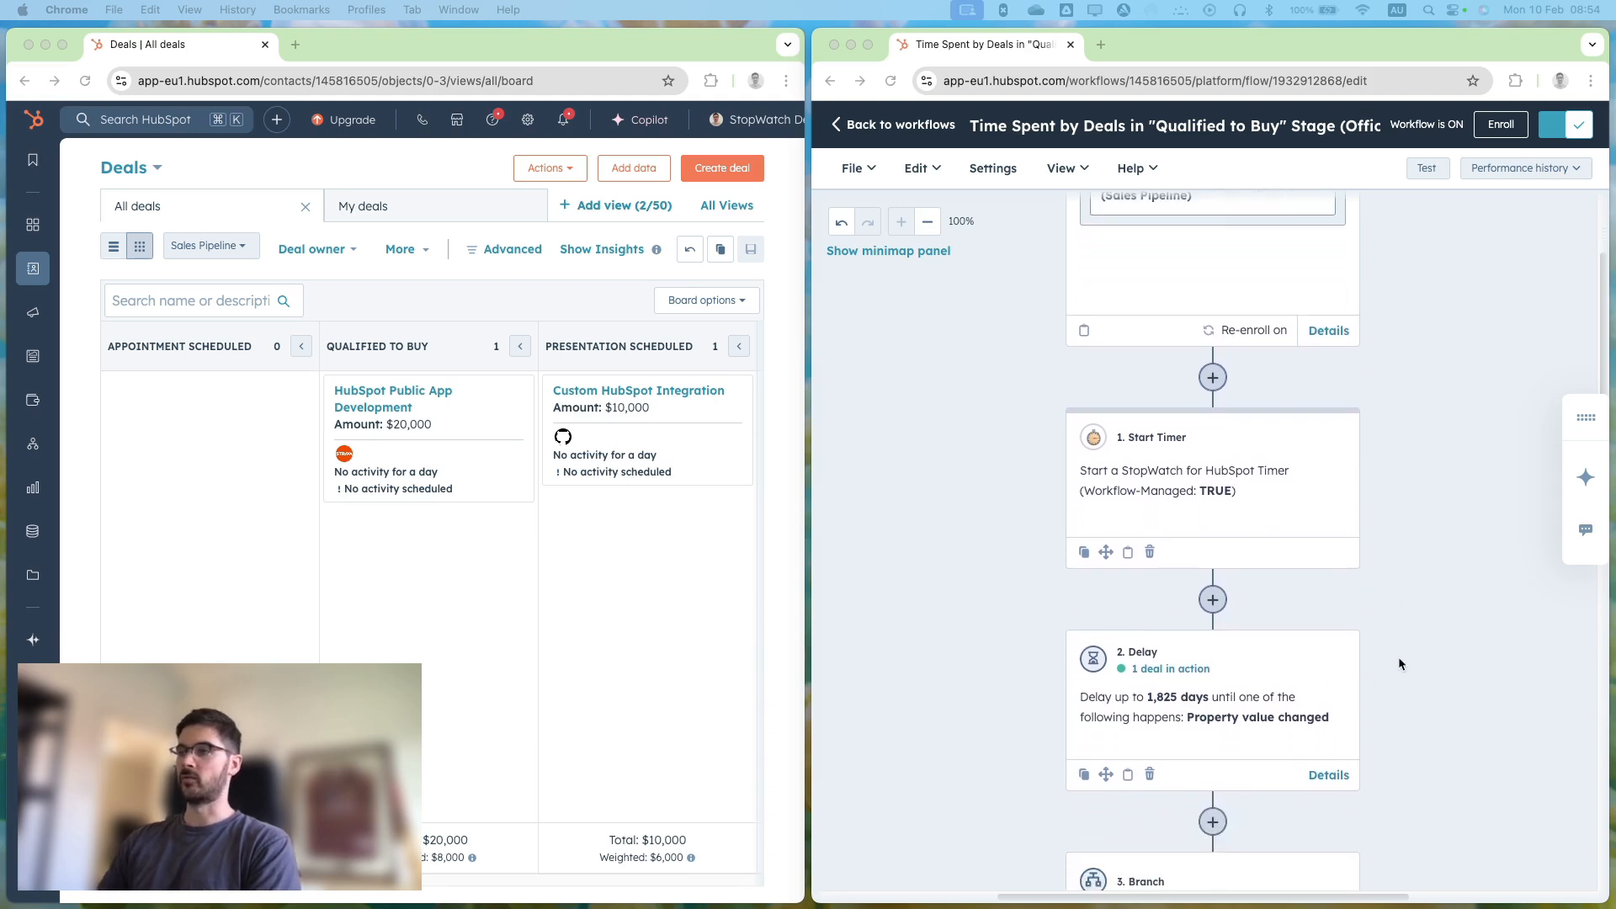
{"action": "scroll", "coordinate": [1399, 660], "scroll_direction": "down", "scroll_amount": 2}
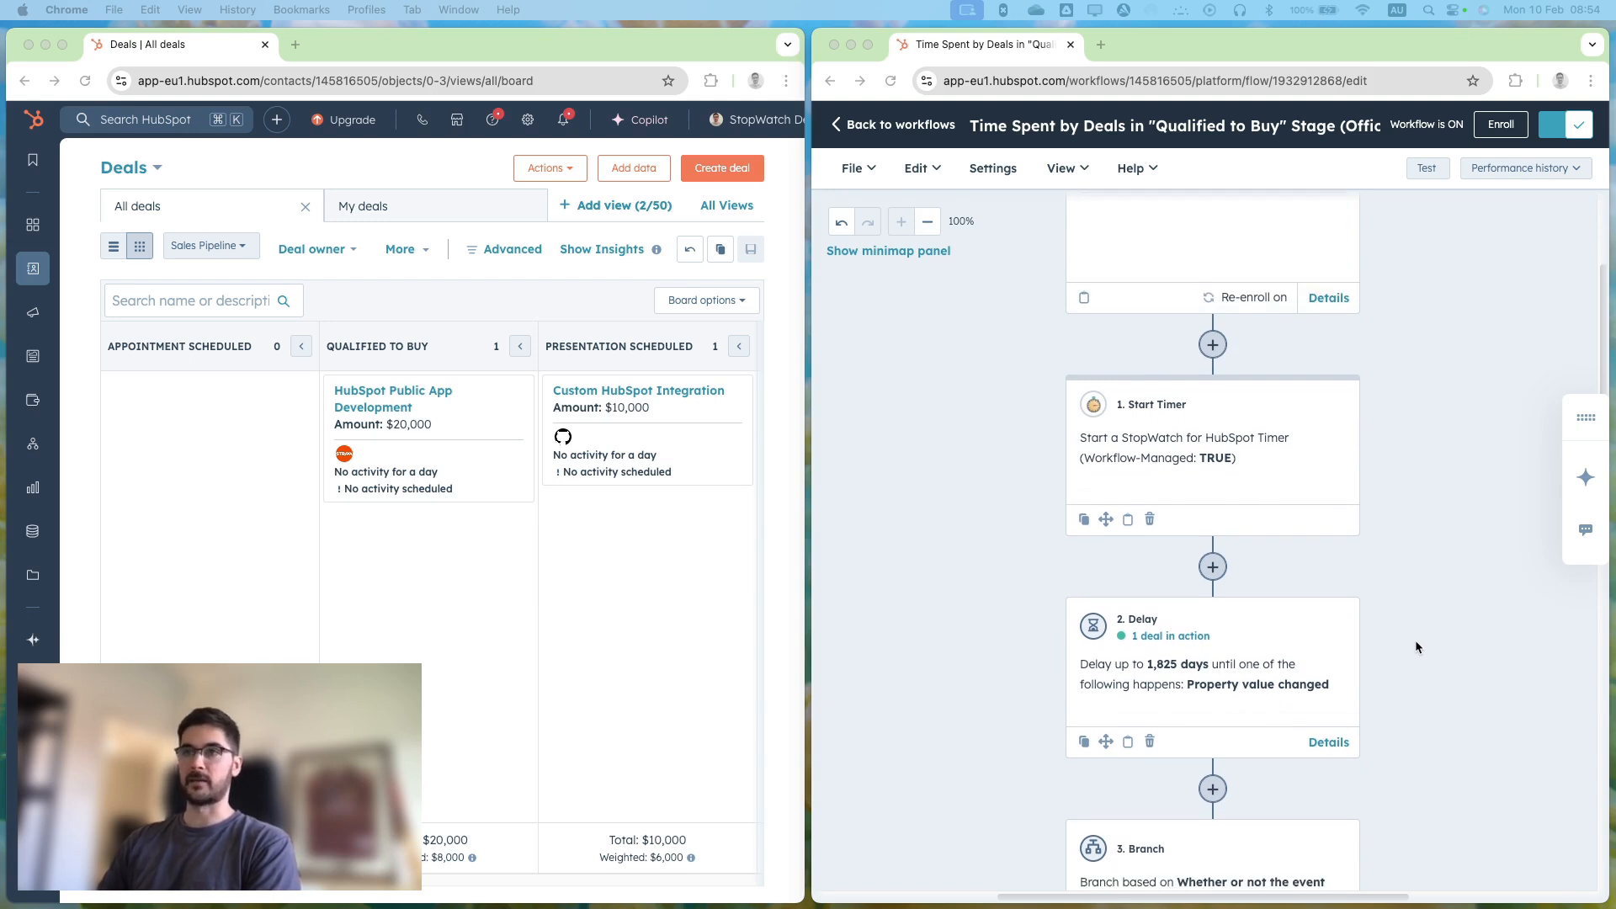
{"action": "scroll", "coordinate": [1416, 638], "scroll_direction": "down", "scroll_amount": 3}
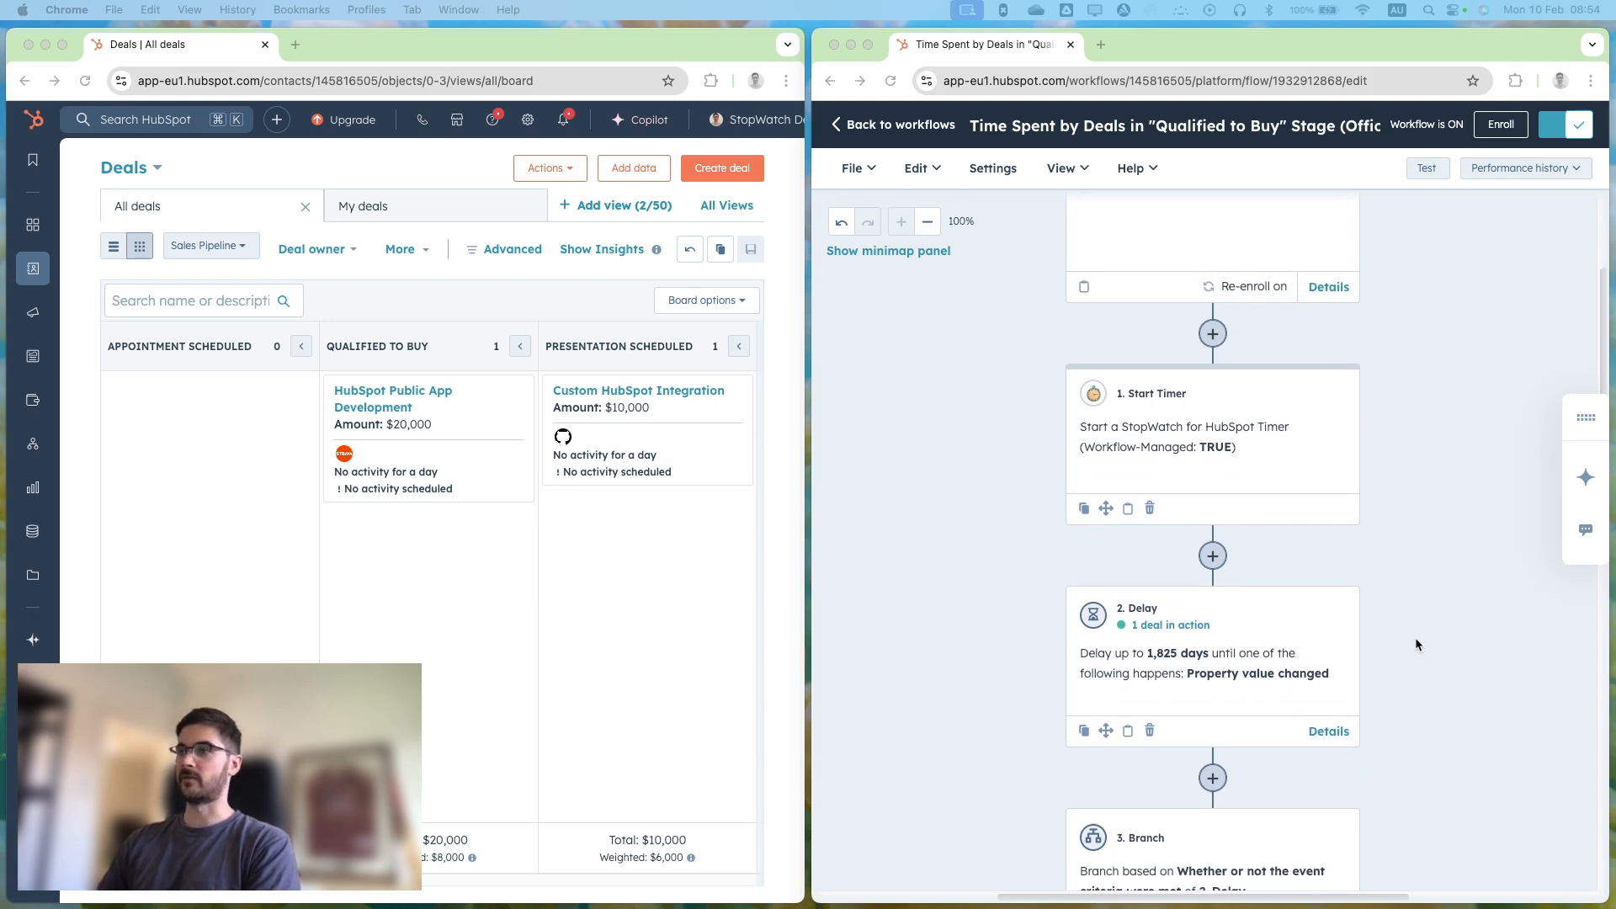
Move the HubSpot Public App Development deal to the Presentation Scheduled stage and follow it through the workflow to the Stop Timer action.
{"action": "left_click", "coordinate": [469, 595]}
{"action": "left_click_drag", "start_coordinate": [458, 435], "coordinate": [684, 431]}
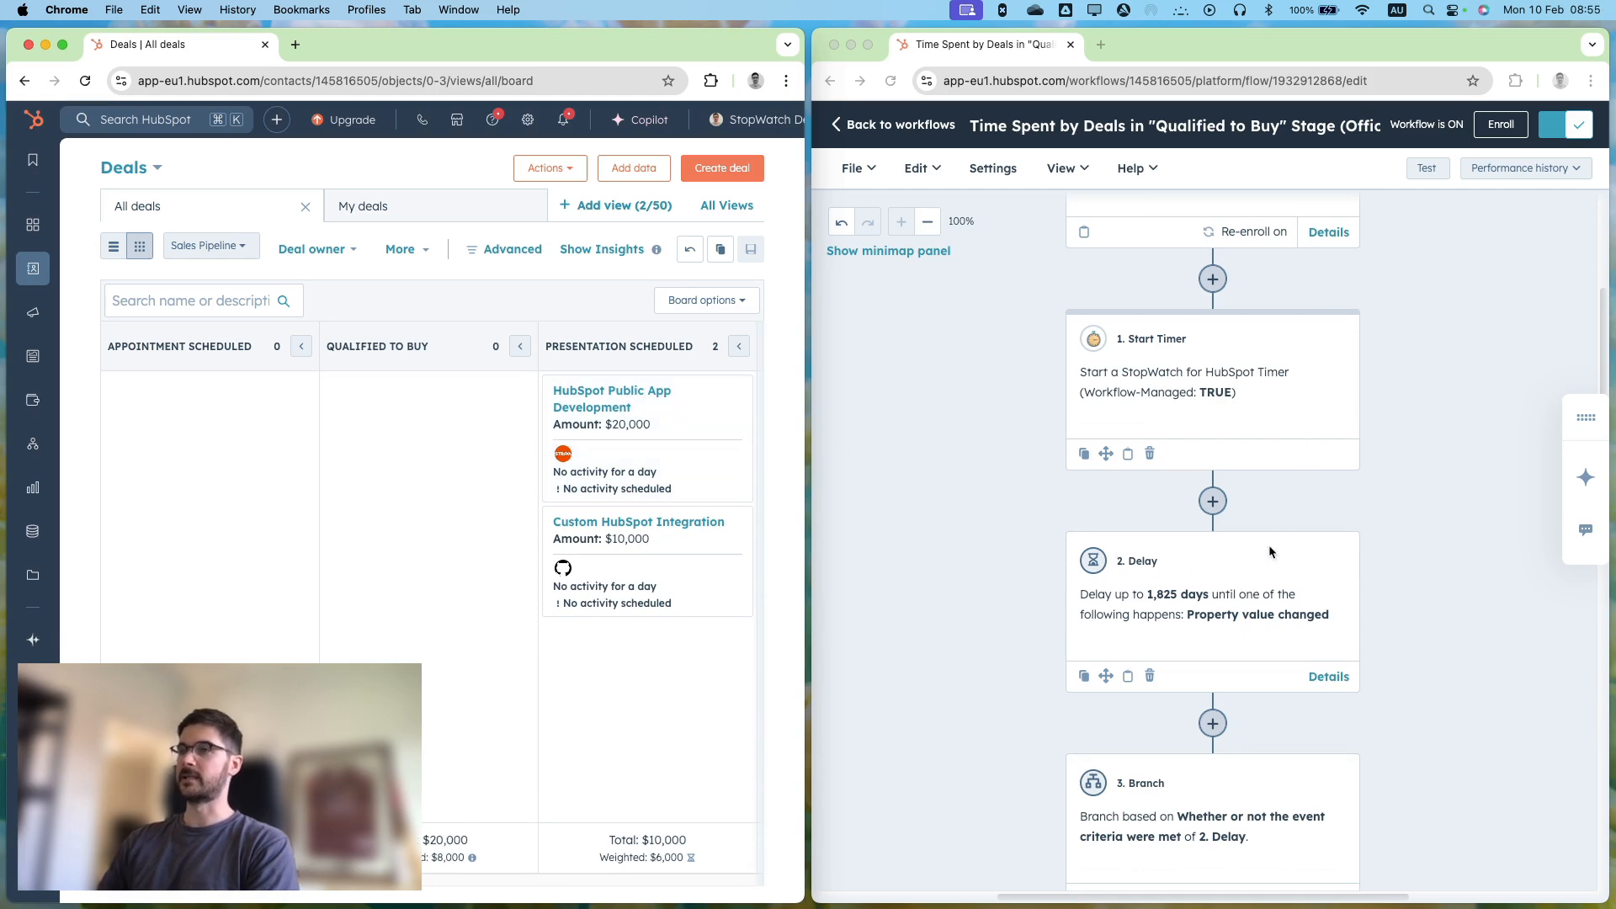
{"action": "scroll", "coordinate": [1196, 505], "scroll_direction": "down", "scroll_amount": 3}
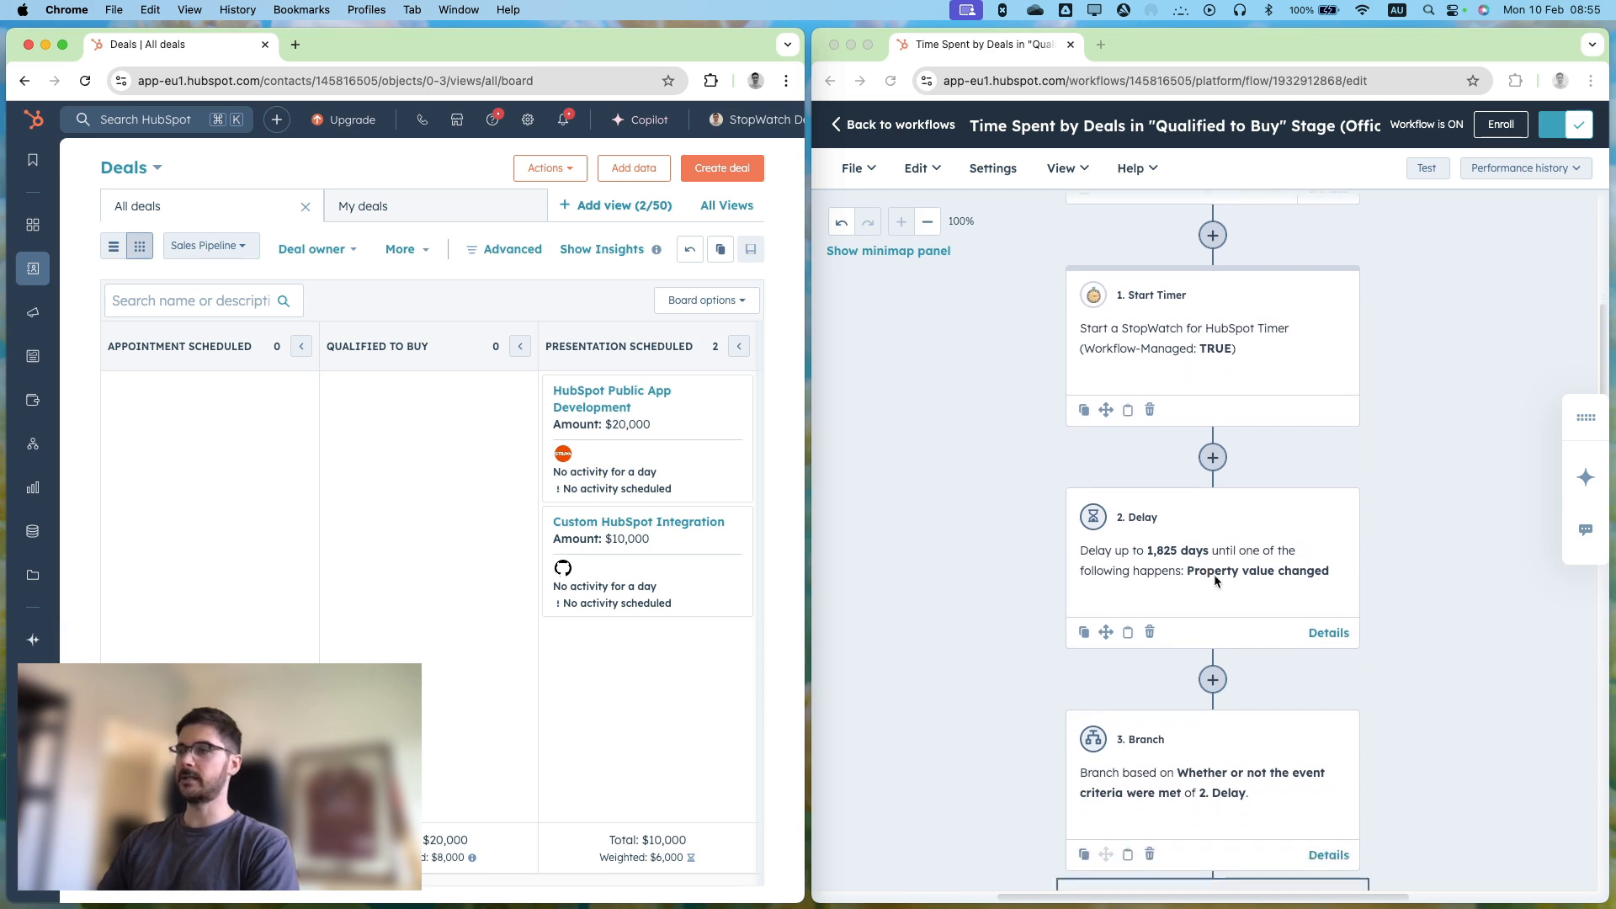
{"action": "scroll", "coordinate": [1203, 498], "scroll_direction": "down", "scroll_amount": 5}
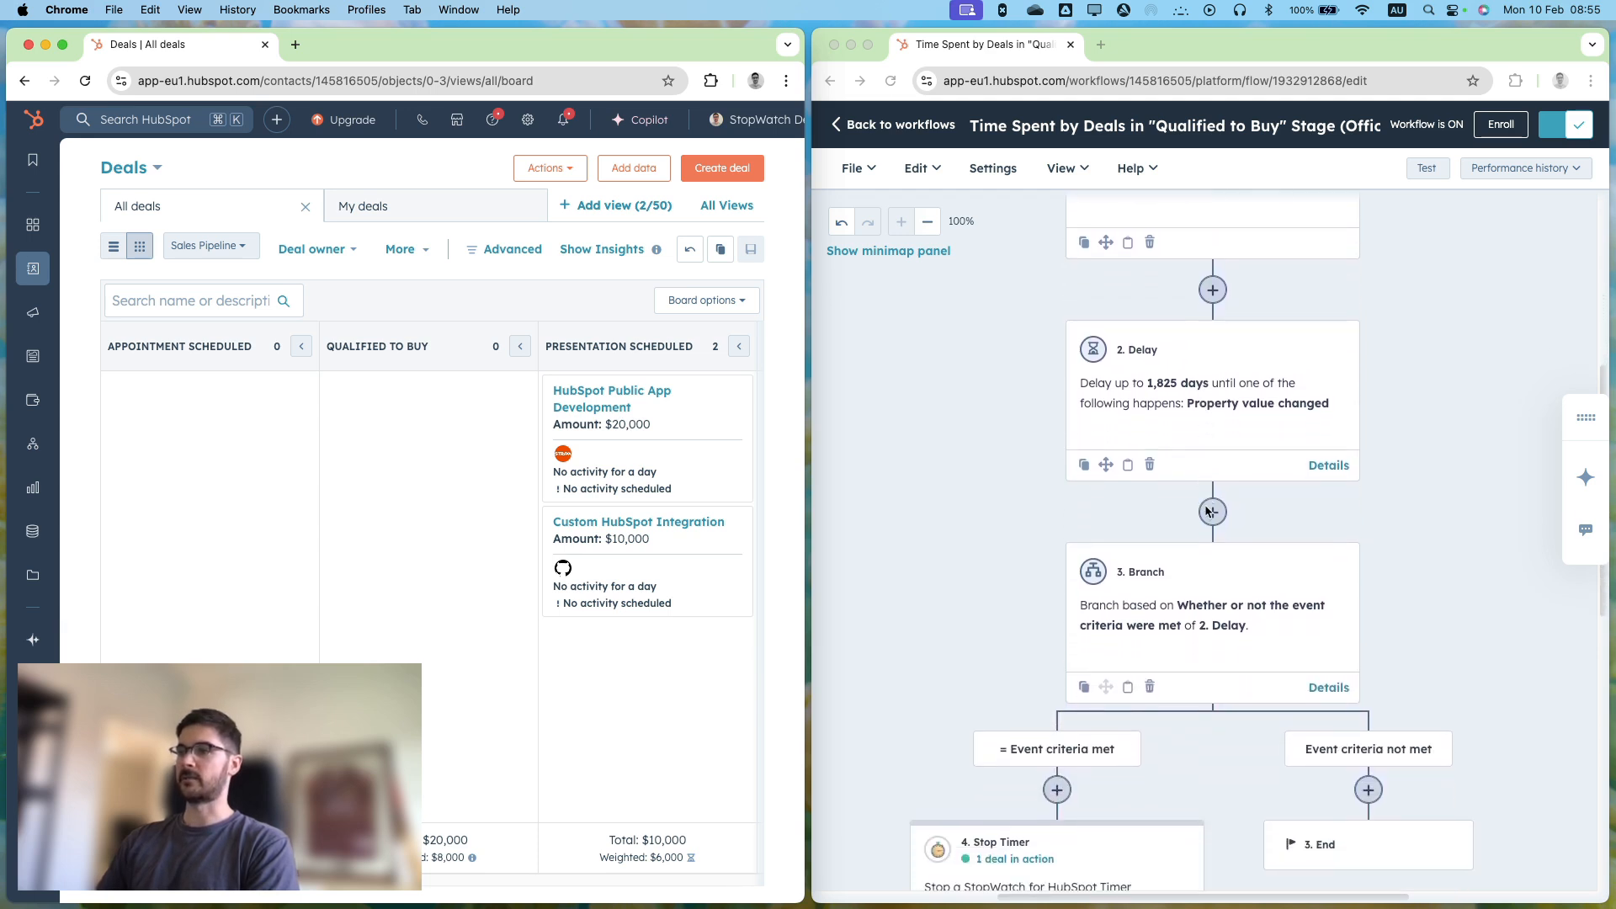
{"action": "scroll", "coordinate": [1189, 579], "scroll_direction": "down", "scroll_amount": 1}
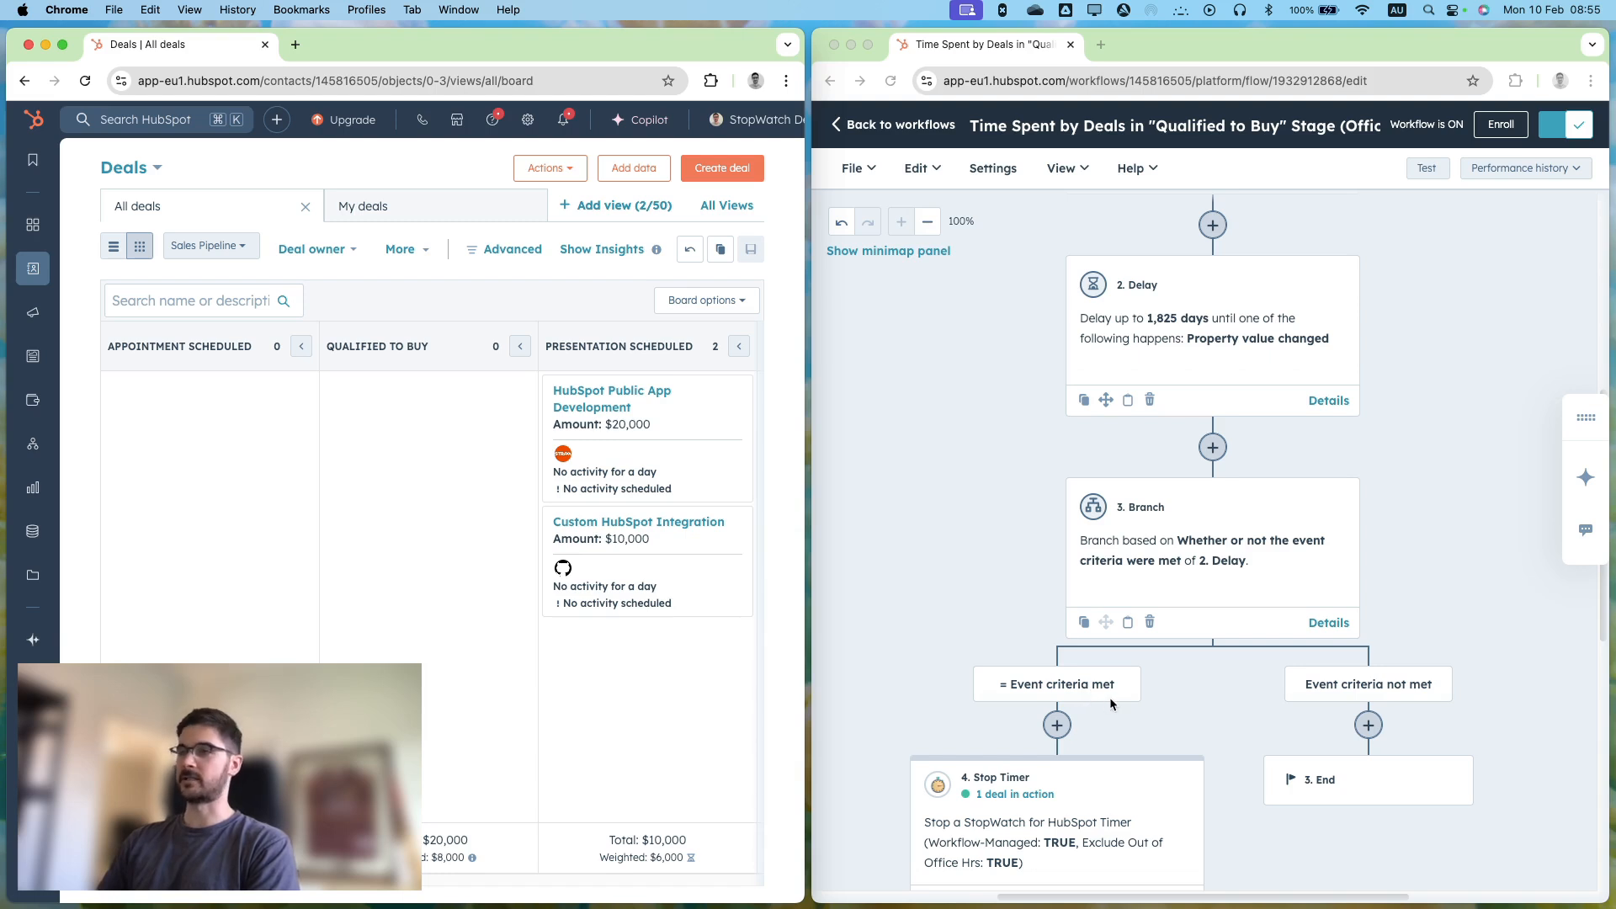
{"action": "scroll", "coordinate": [1120, 692], "scroll_direction": "down", "scroll_amount": 2}
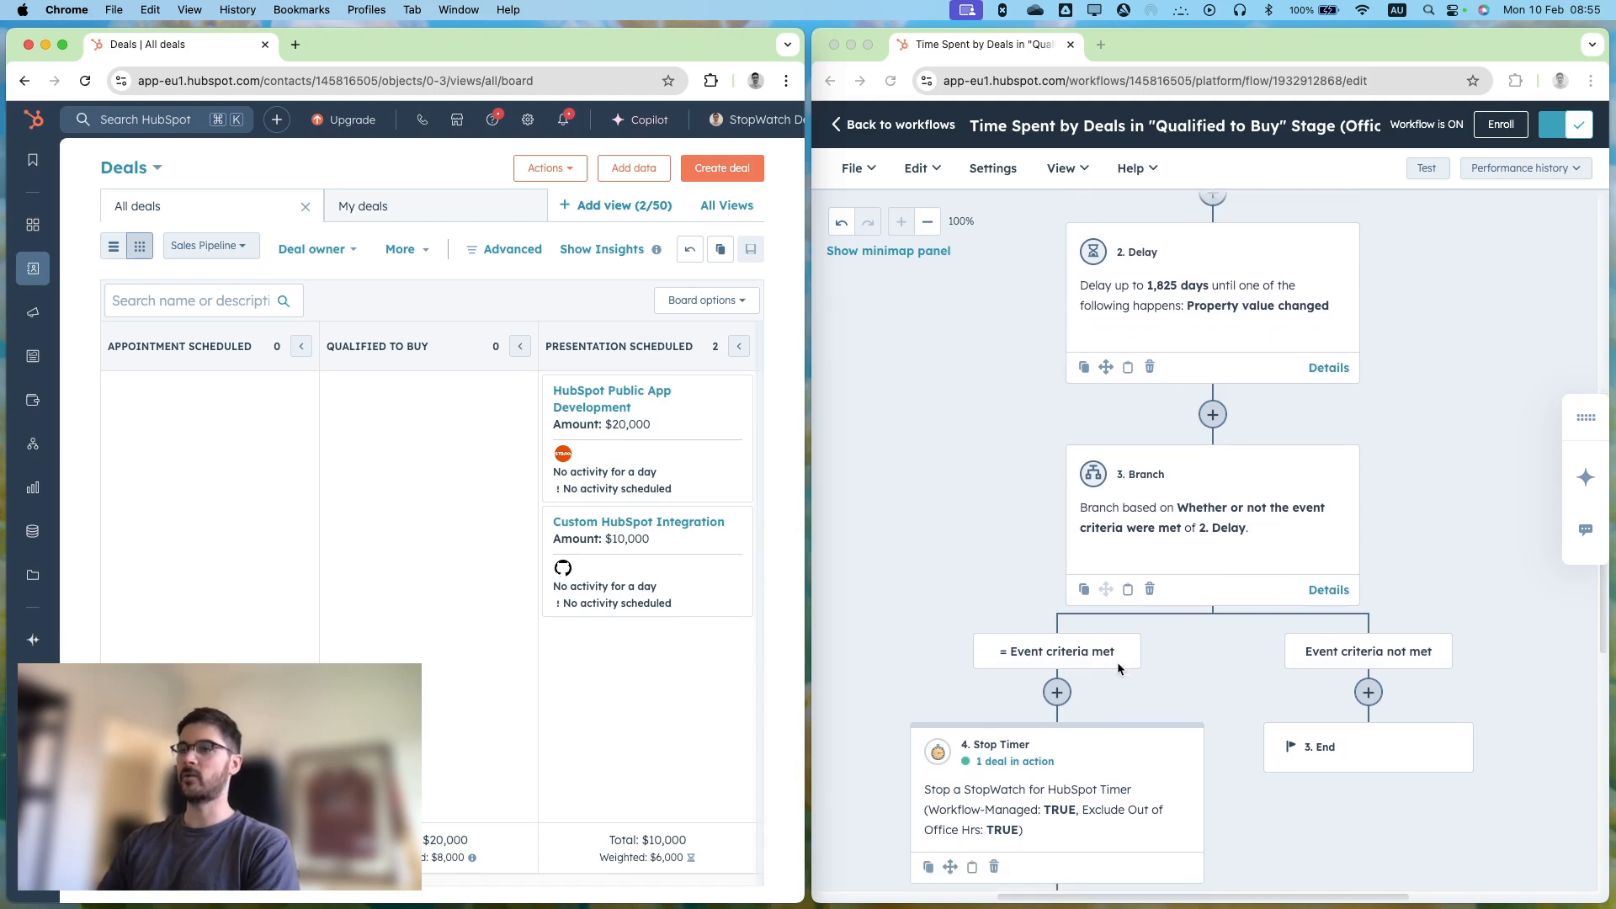
{"action": "scroll", "coordinate": [1115, 649], "scroll_direction": "down", "scroll_amount": 4}
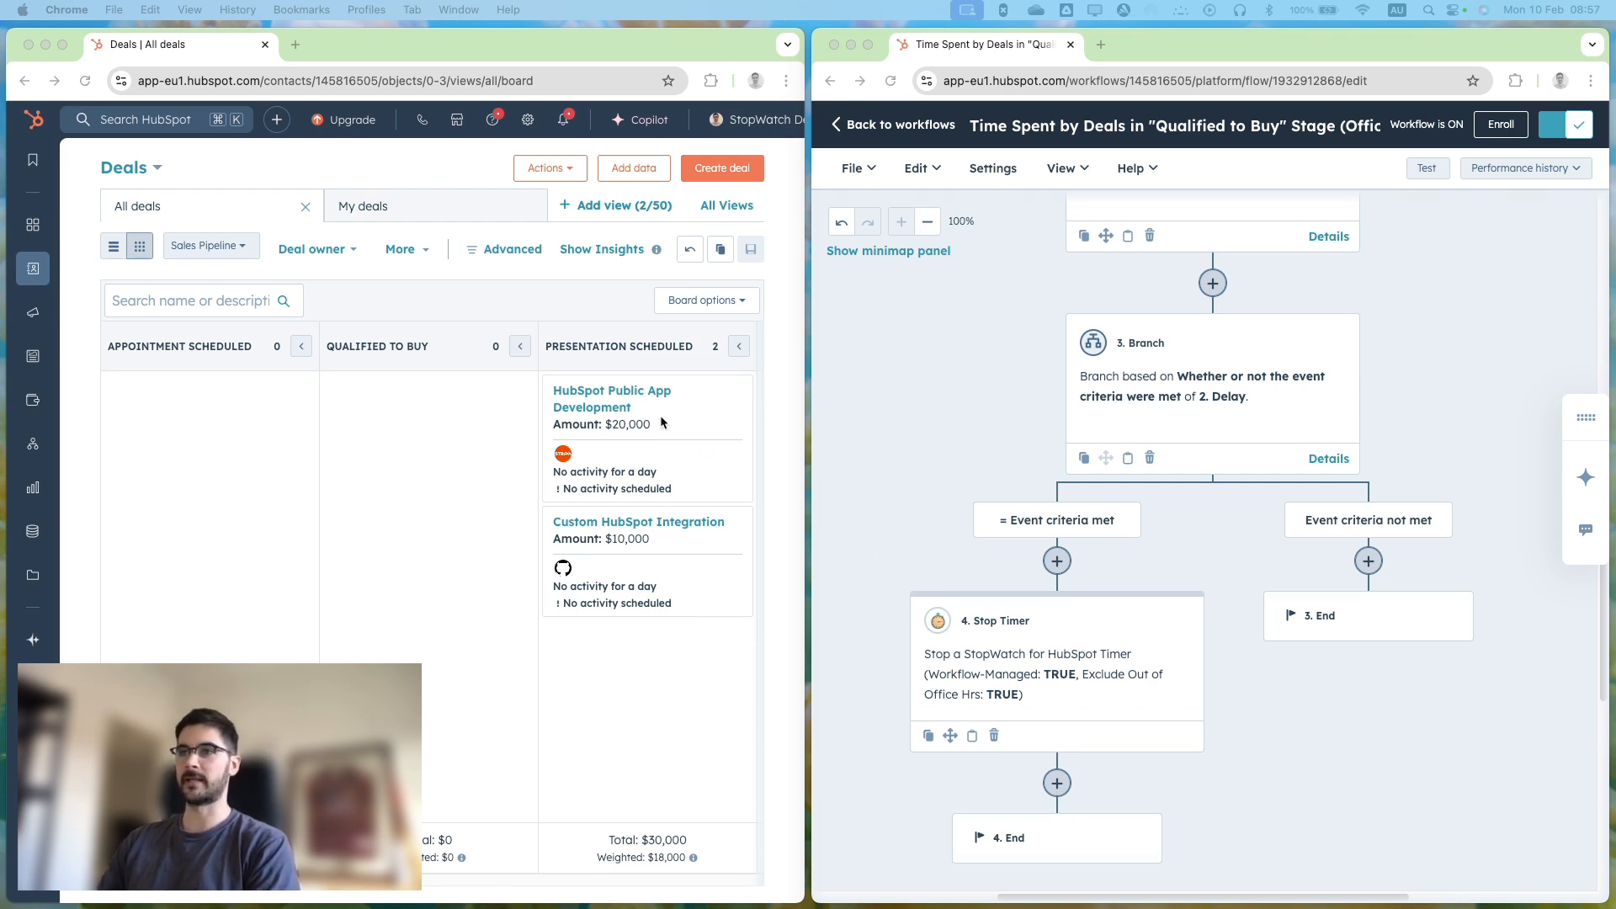
Open the HubSpot Public App Development deal in a widened window and examine the session details note in its associated time log.
{"action": "left_click", "coordinate": [627, 412]}
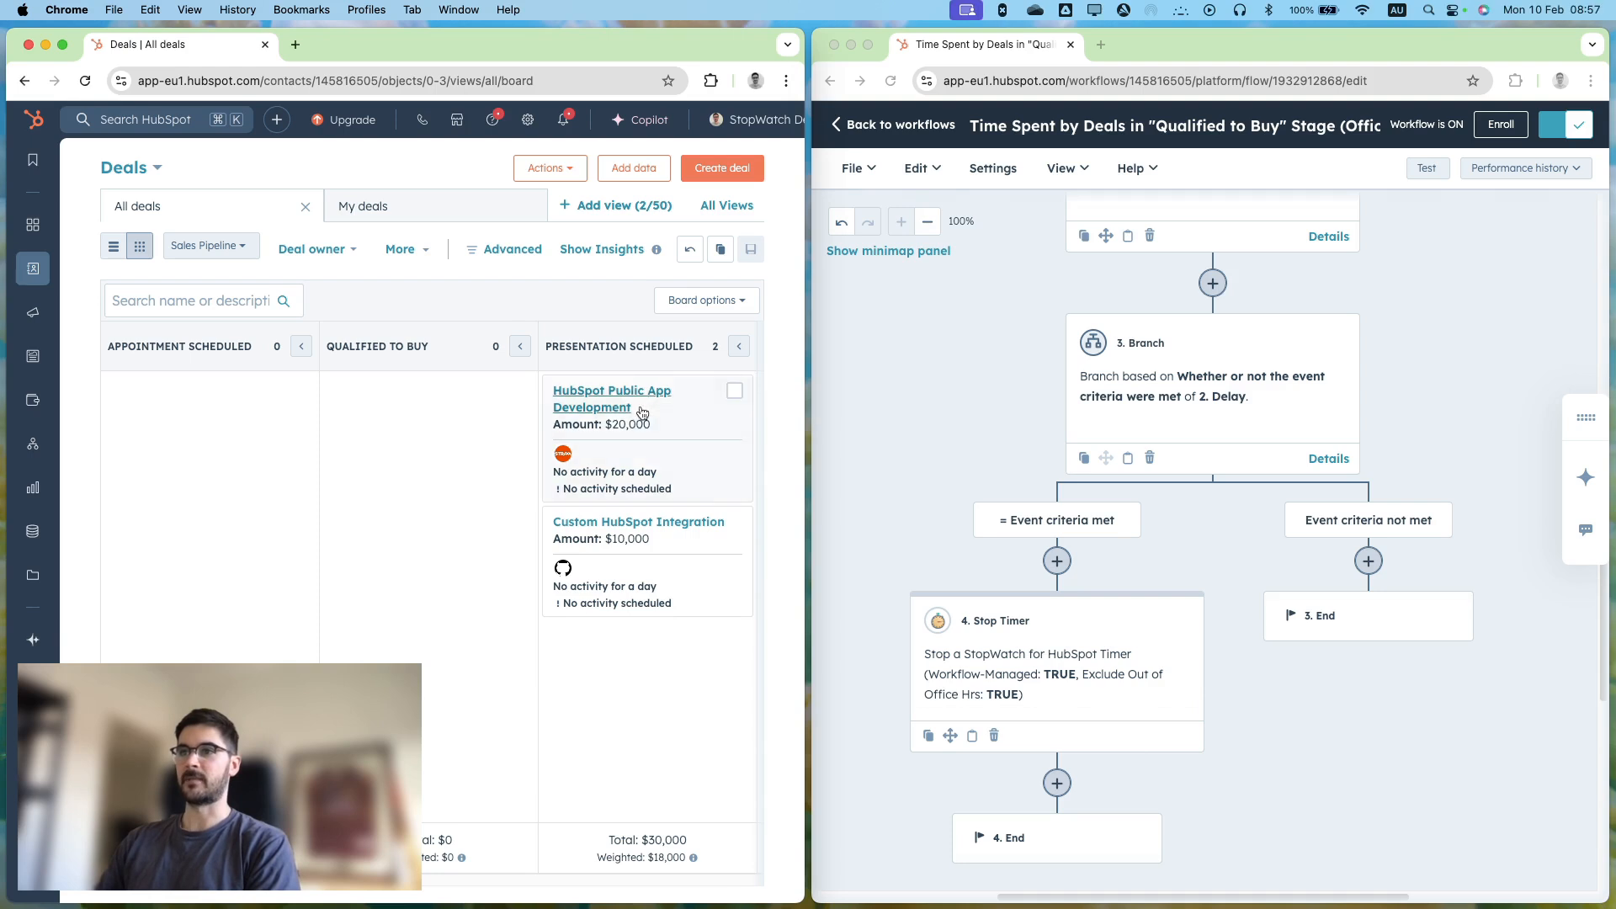
{"action": "left_click", "coordinate": [631, 409]}
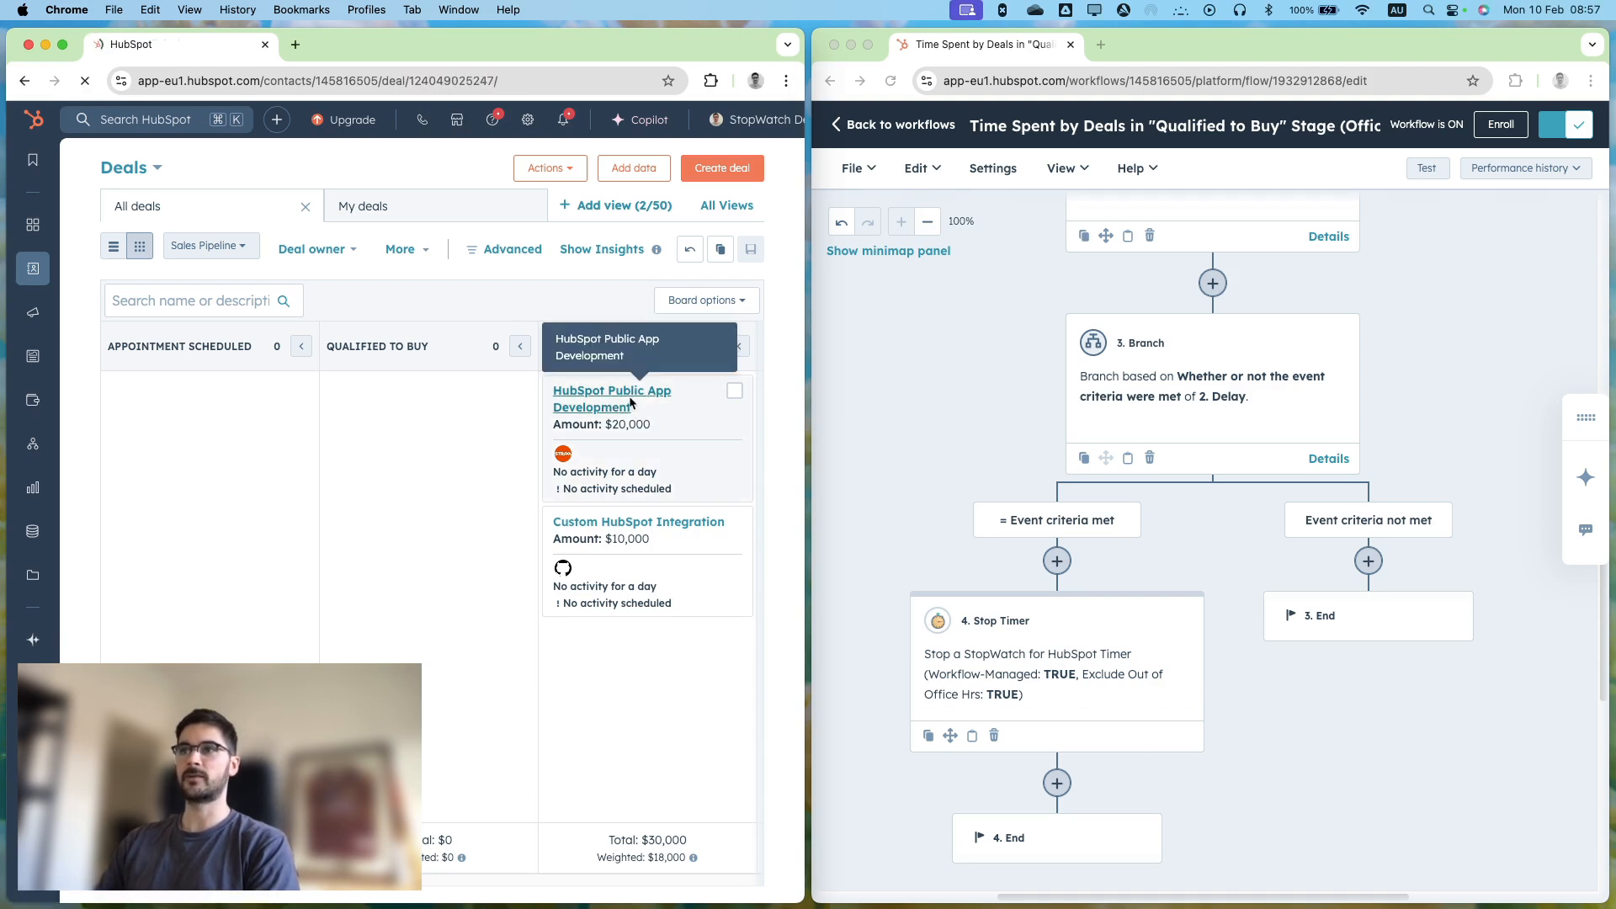
{"action": "left_click_drag", "start_coordinate": [804, 339], "coordinate": [1609, 332]}
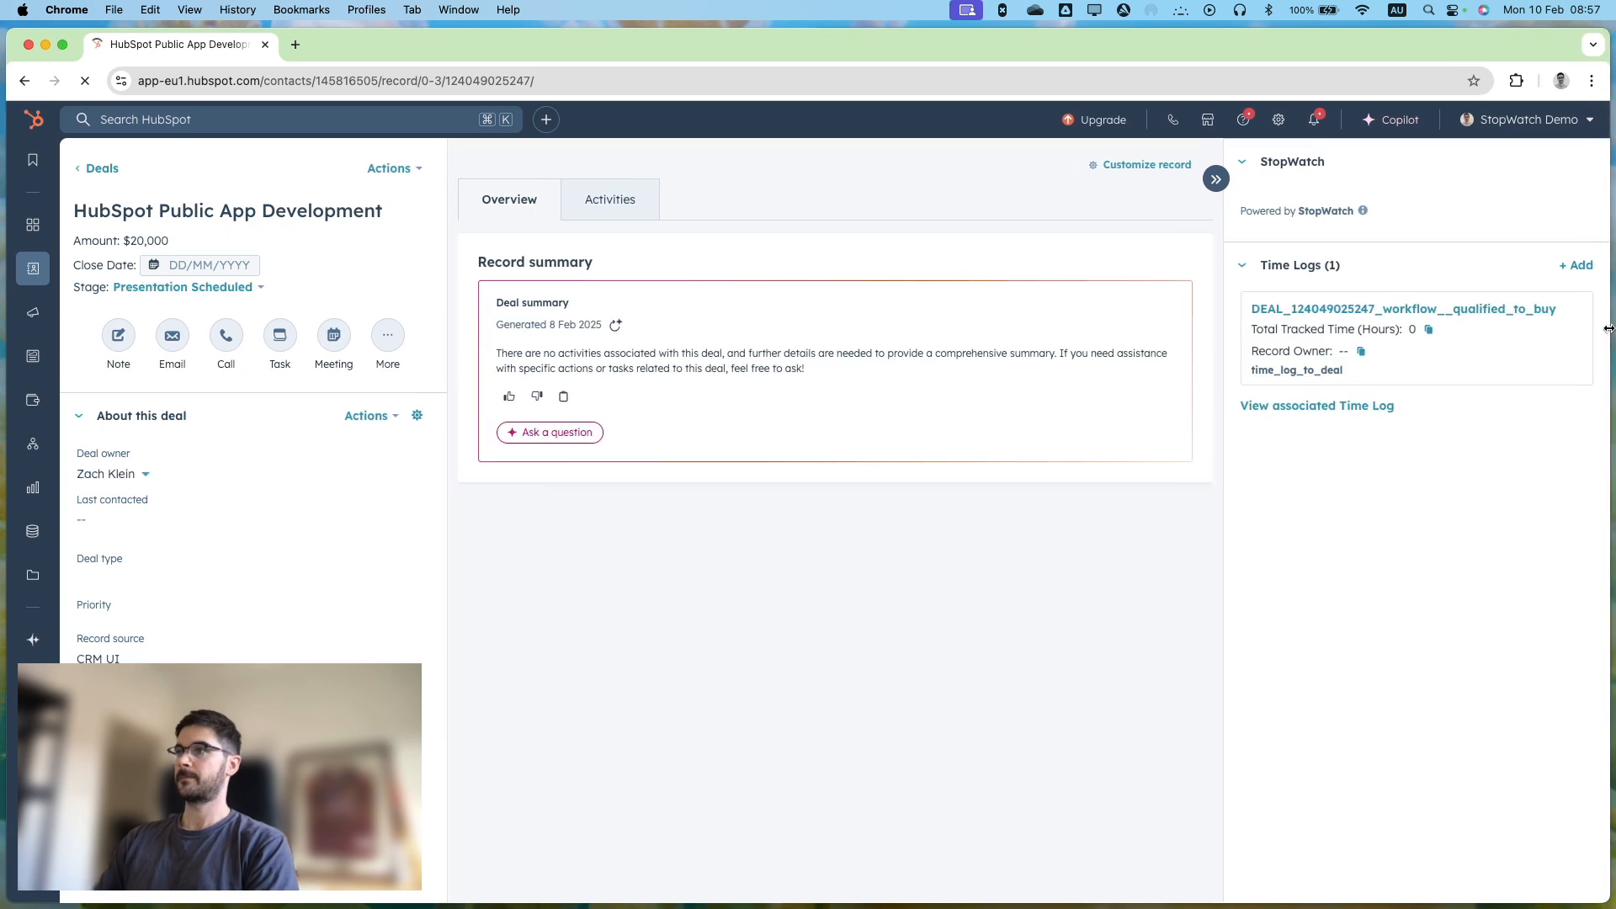
{"action": "mouse_move", "coordinate": [1483, 316]}
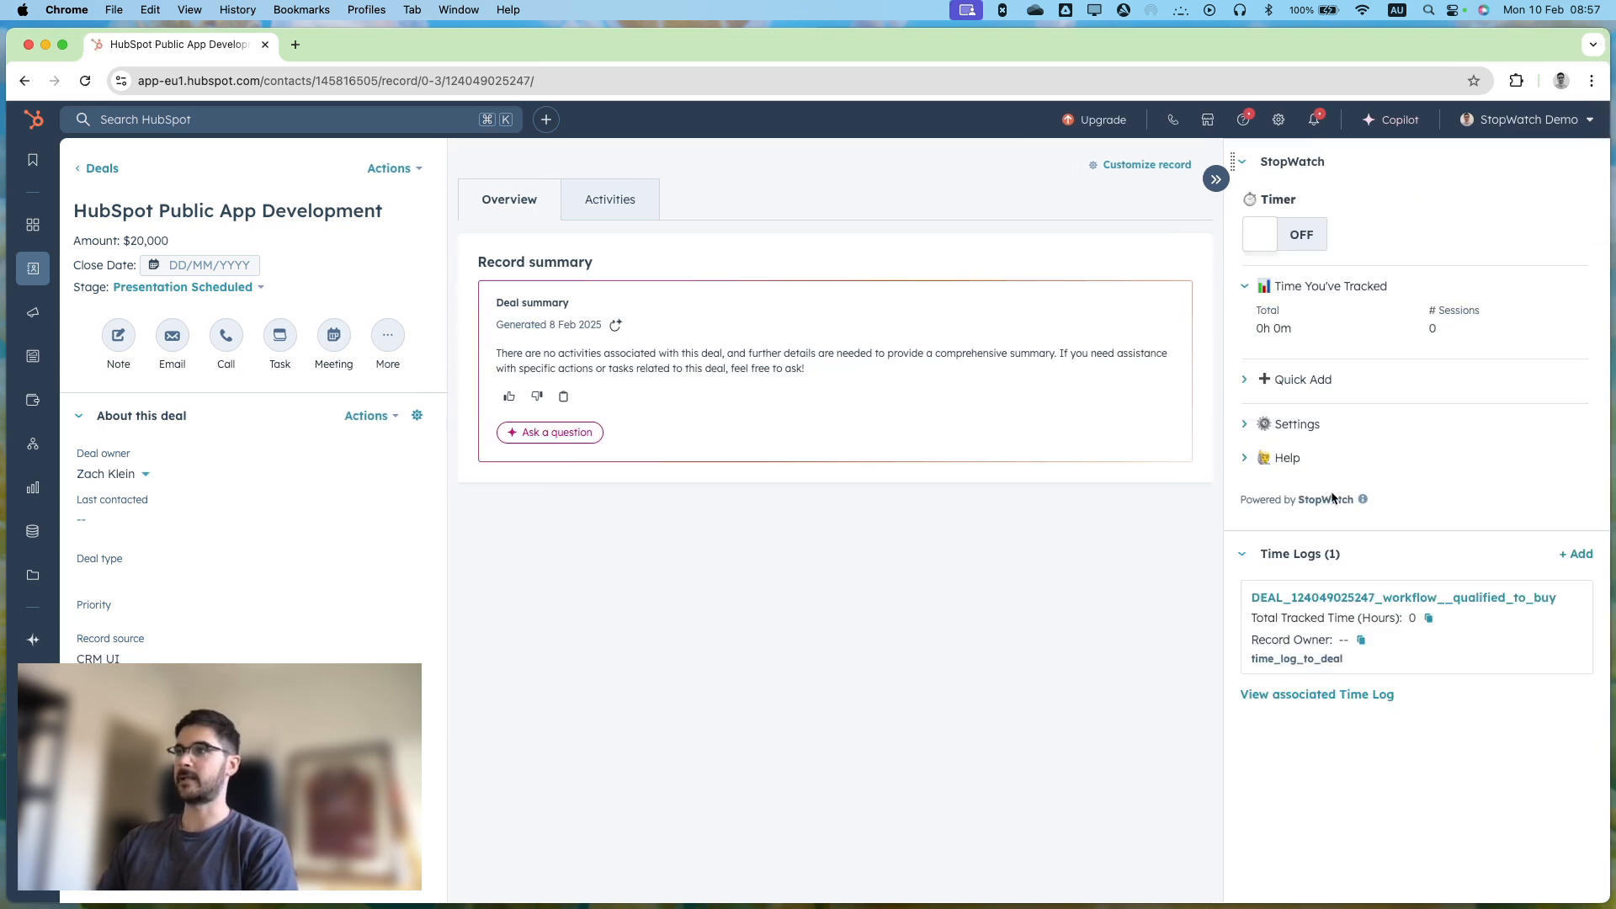
{"action": "left_click", "coordinate": [1357, 593]}
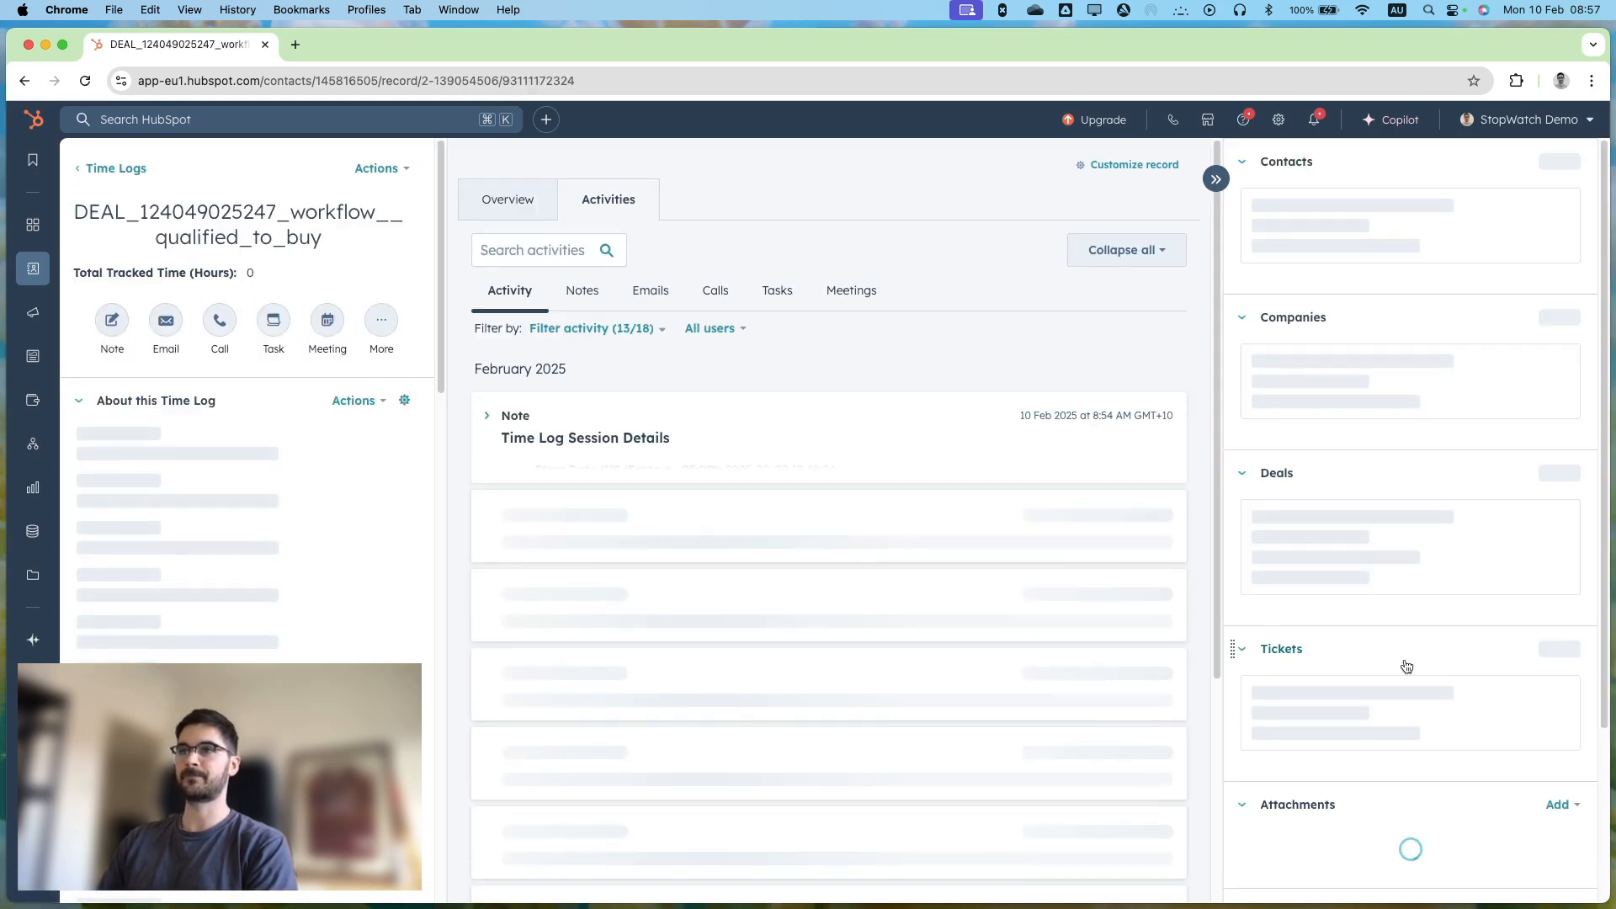
{"action": "left_click", "coordinate": [506, 416]}
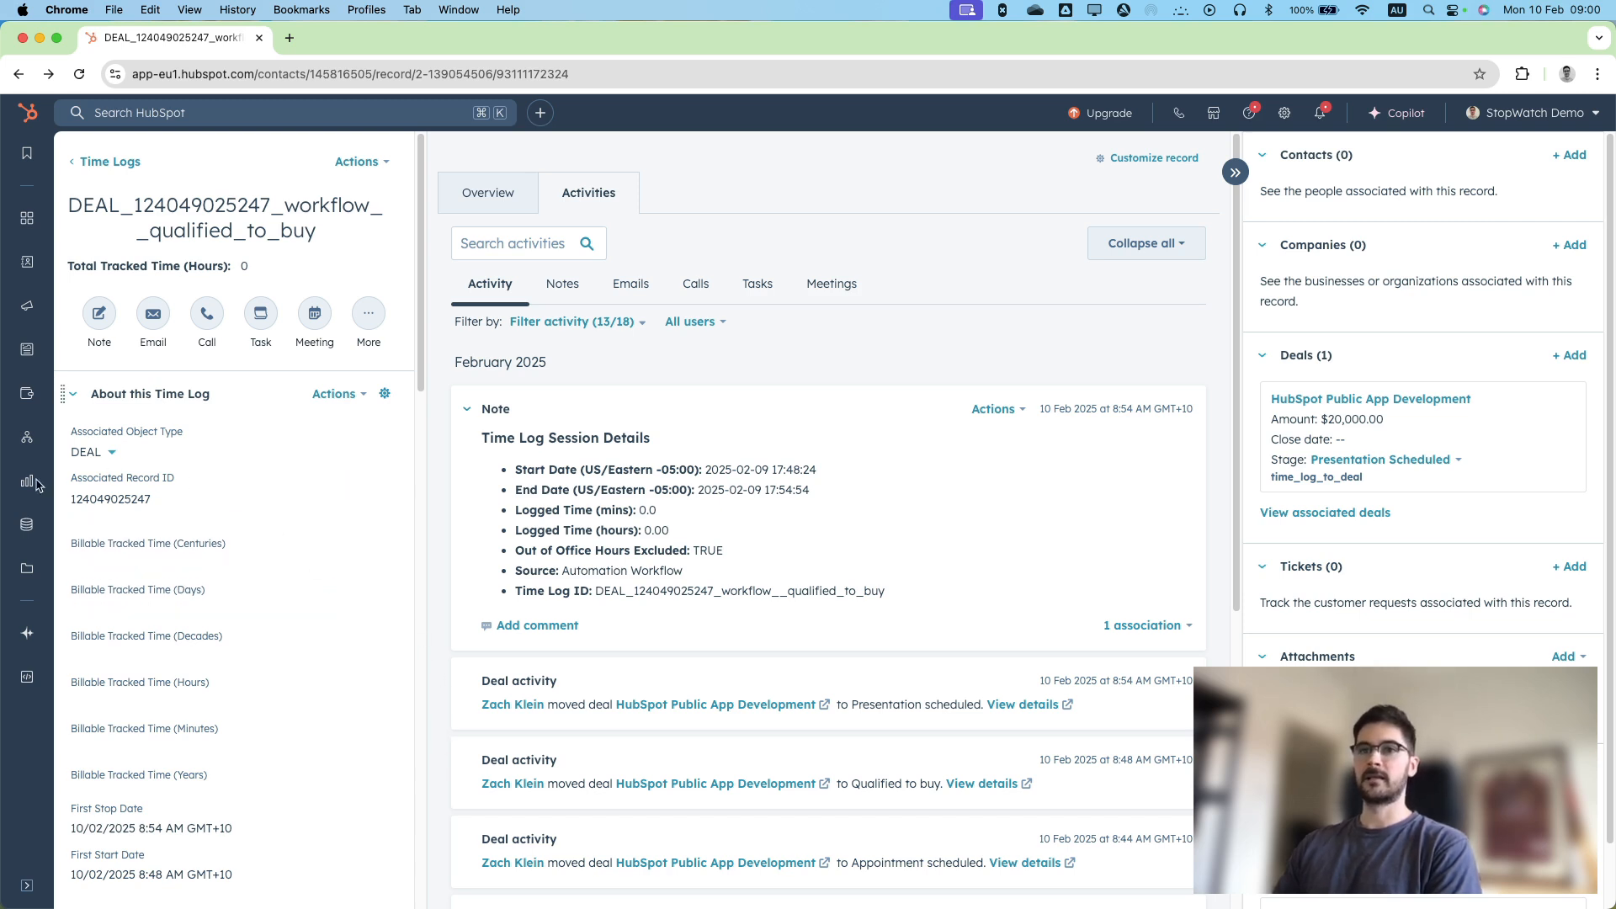
Start a new report in the Custom Report Builder, choosing its data sources manually.
{"action": "mouse_move", "coordinate": [31, 485]}
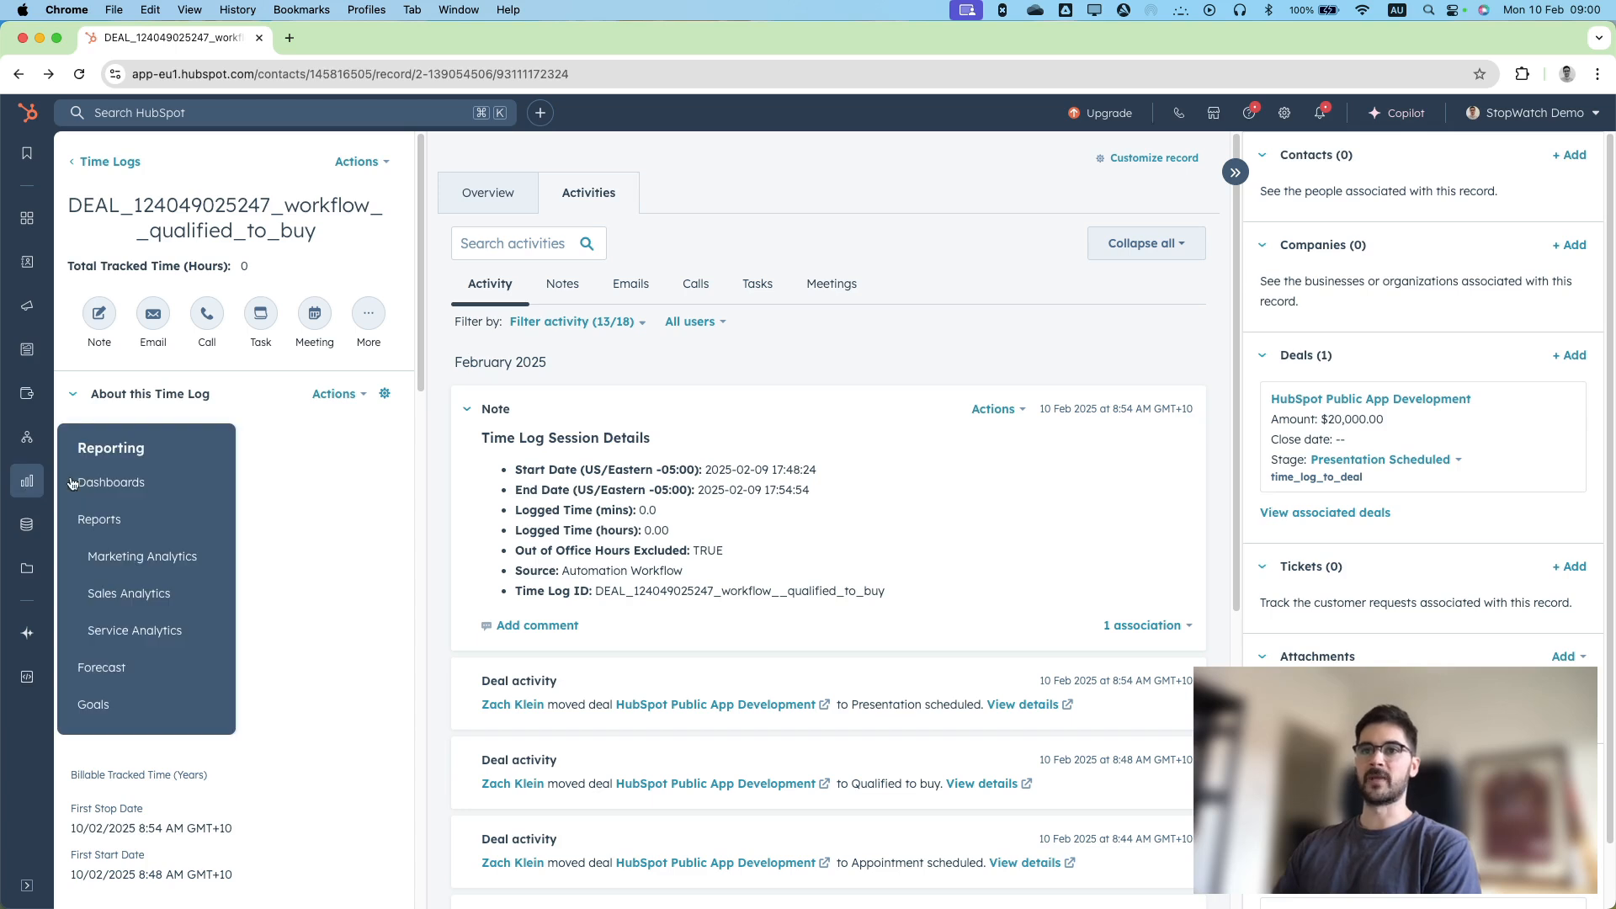
{"action": "left_click", "coordinate": [122, 521]}
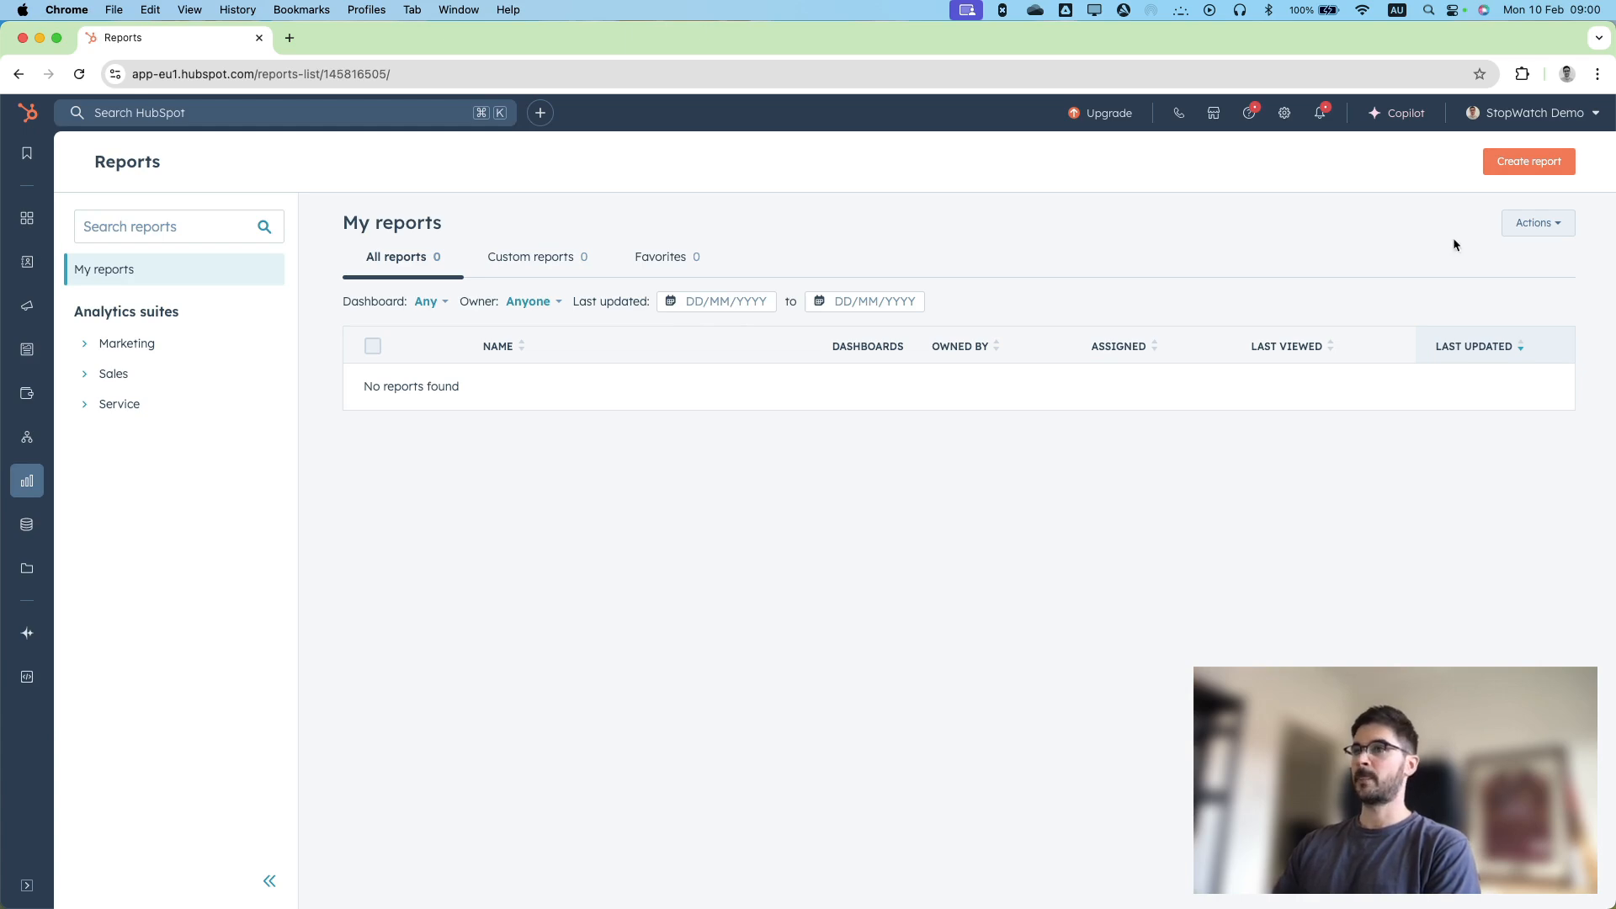
{"action": "left_click", "coordinate": [1546, 161]}
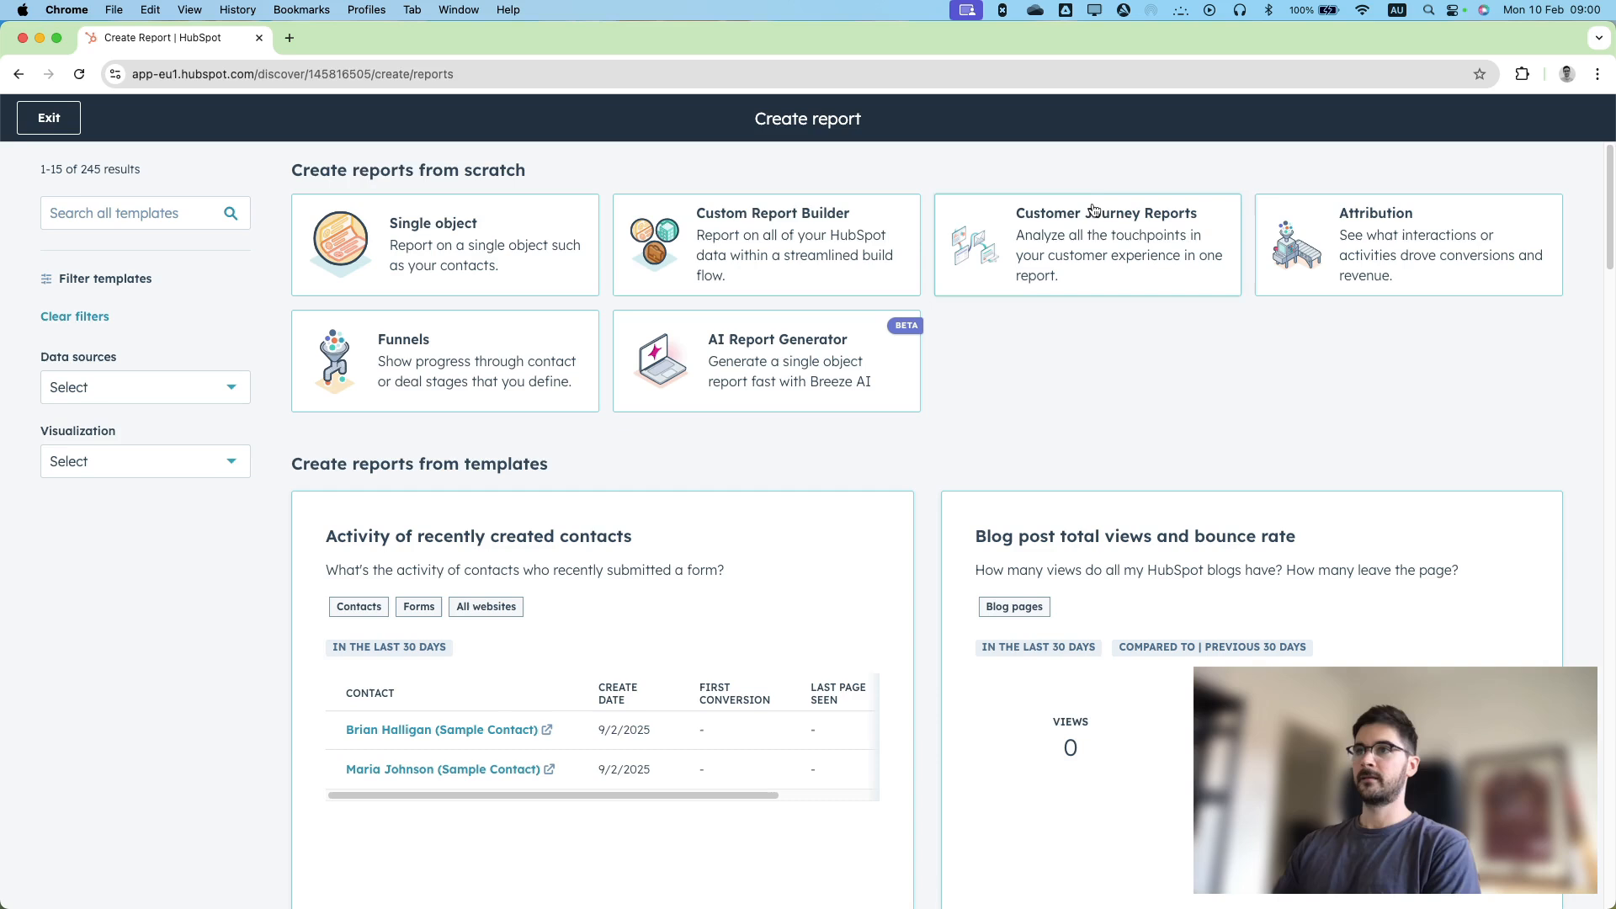
{"action": "left_click", "coordinate": [839, 250]}
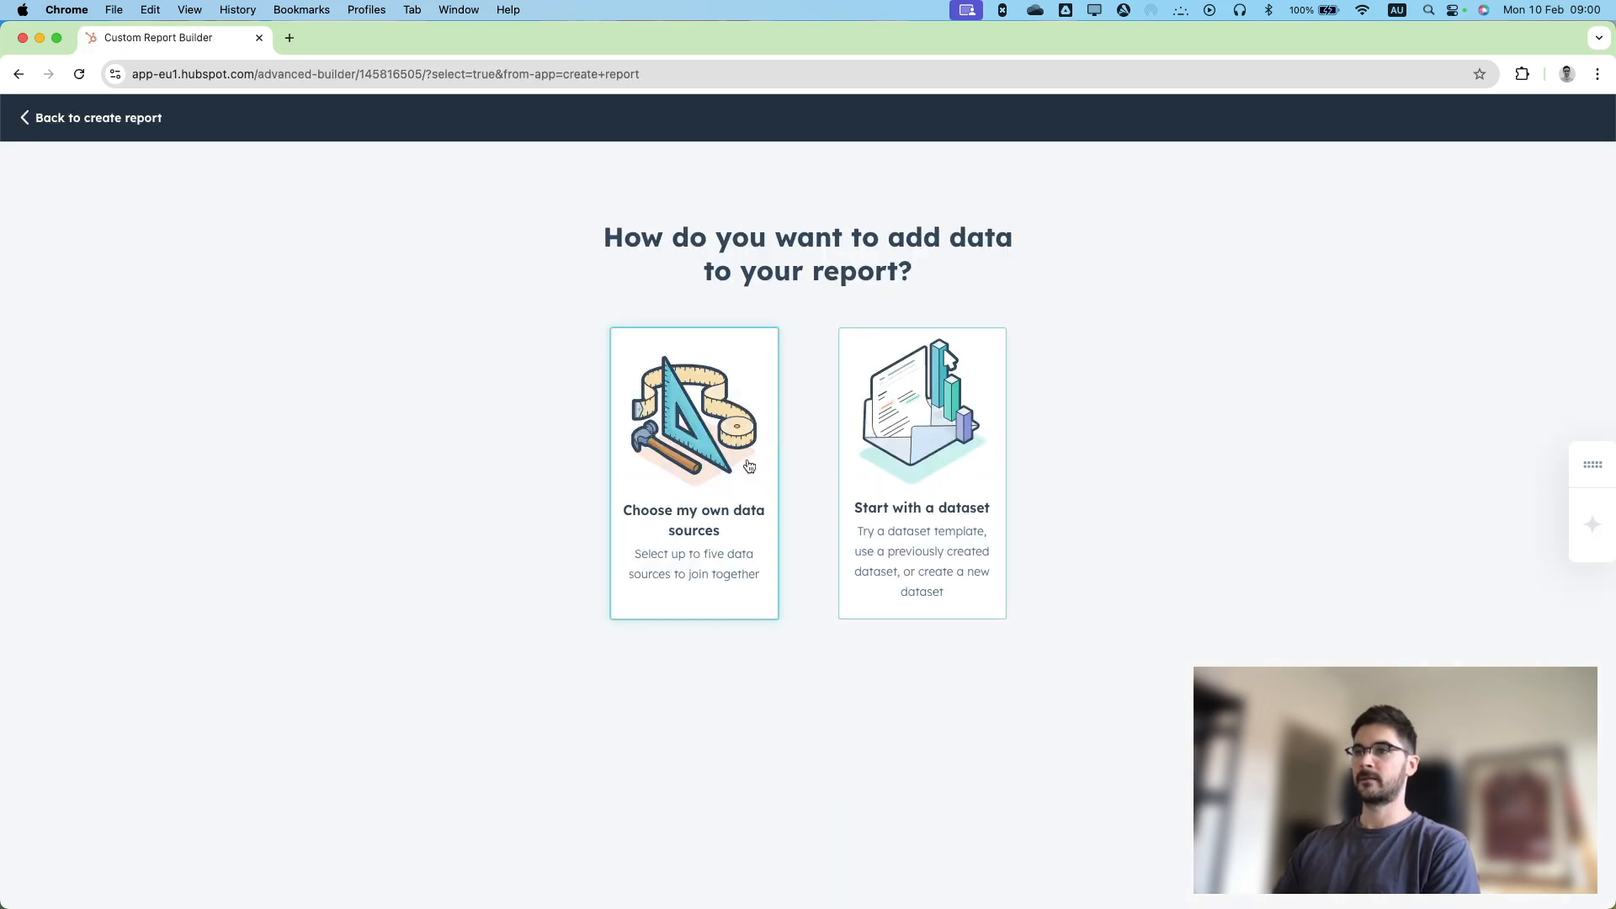
{"action": "left_click", "coordinate": [750, 480]}
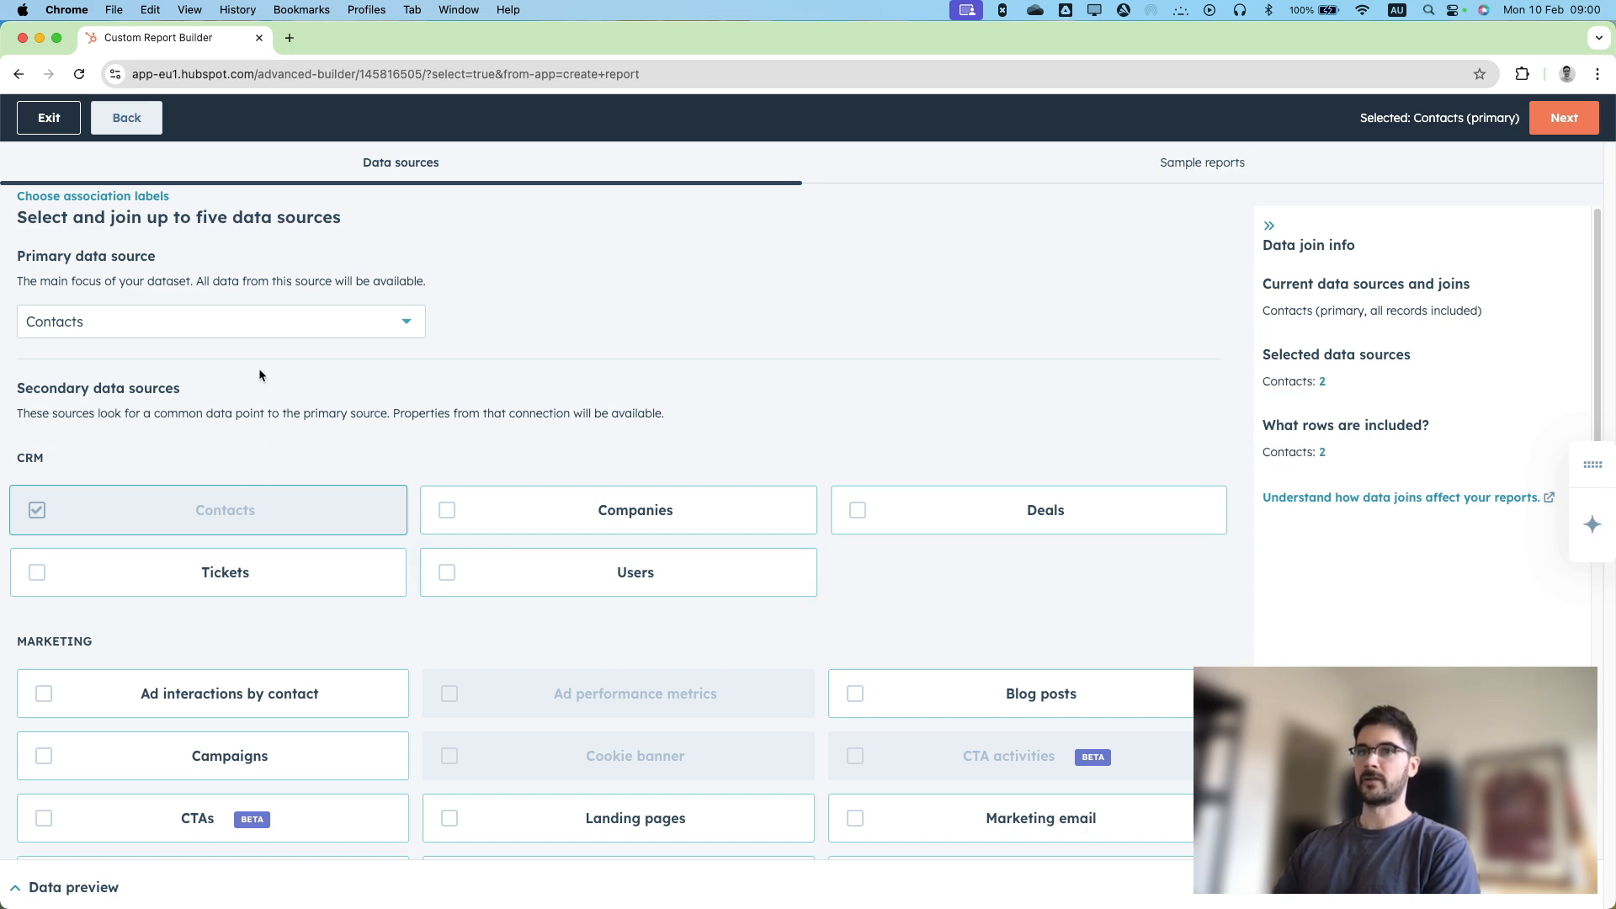
Set Companies as the report's primary data source and add the Time Logs custom object as a secondary source.
{"action": "left_click", "coordinate": [267, 330]}
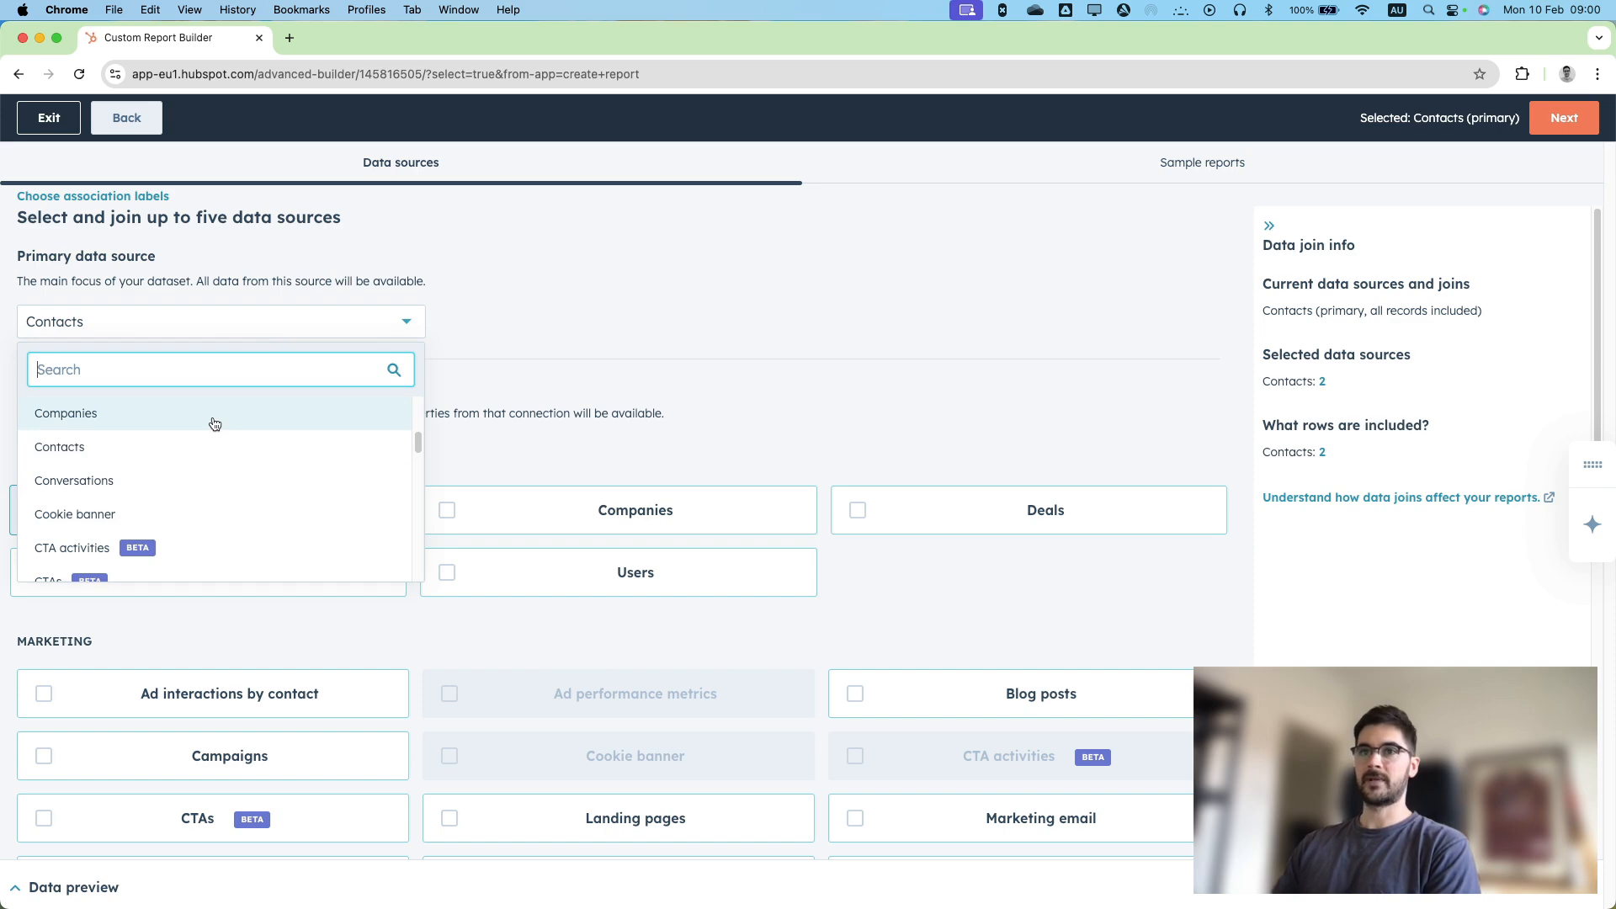
{"action": "left_click", "coordinate": [213, 418]}
{"action": "scroll", "coordinate": [371, 374], "scroll_direction": "down", "scroll_amount": 3}
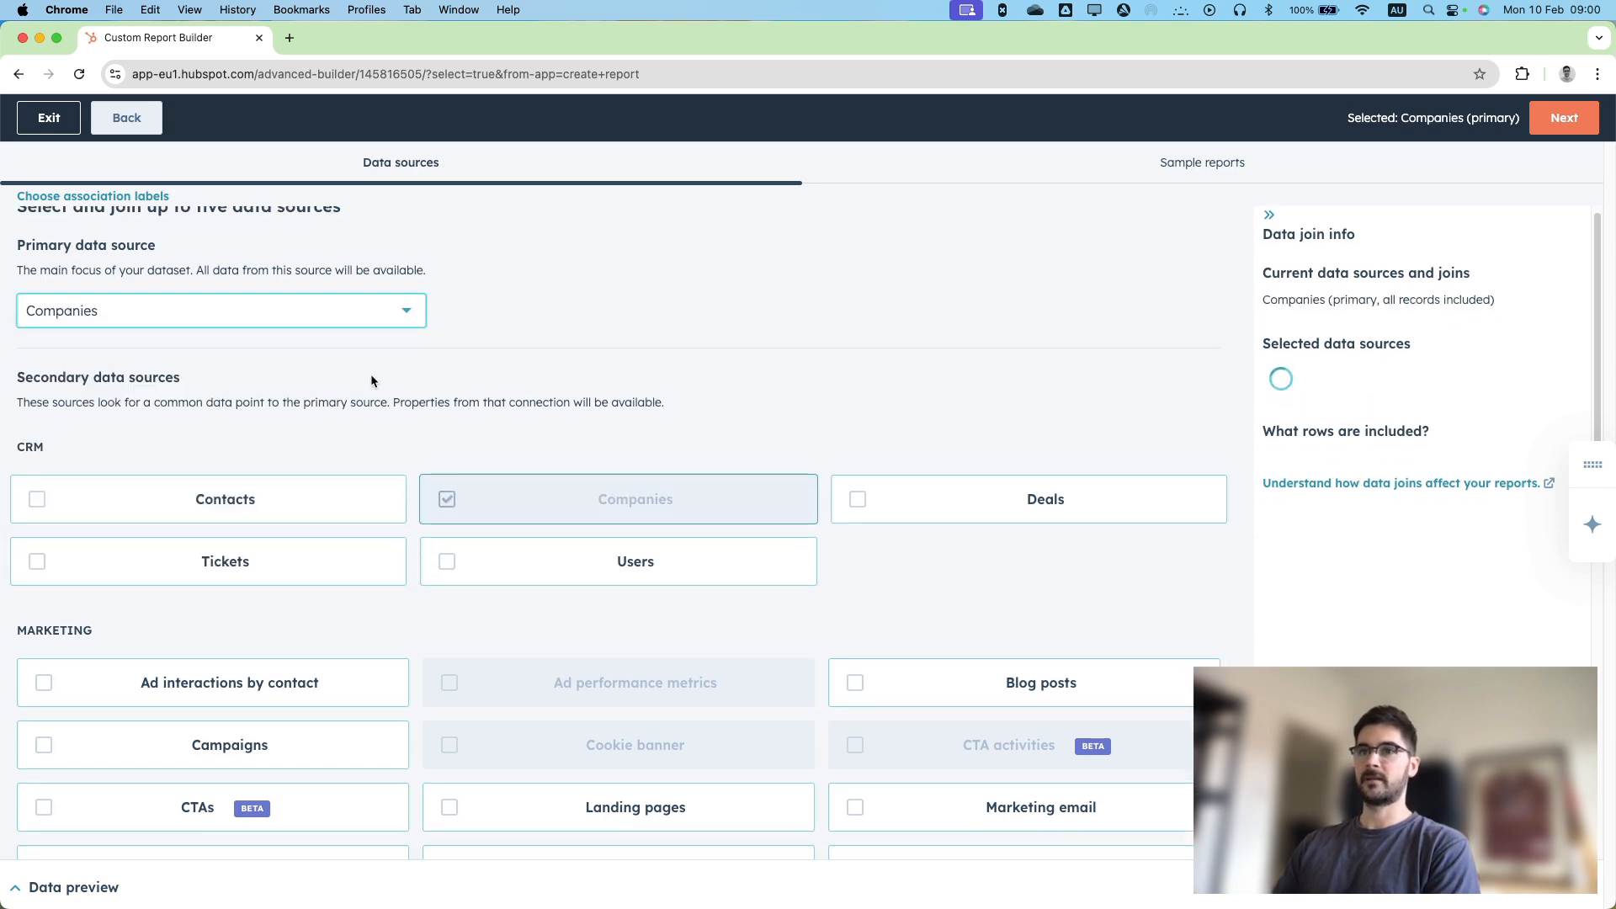
{"action": "scroll", "coordinate": [372, 379], "scroll_direction": "down", "scroll_amount": 10}
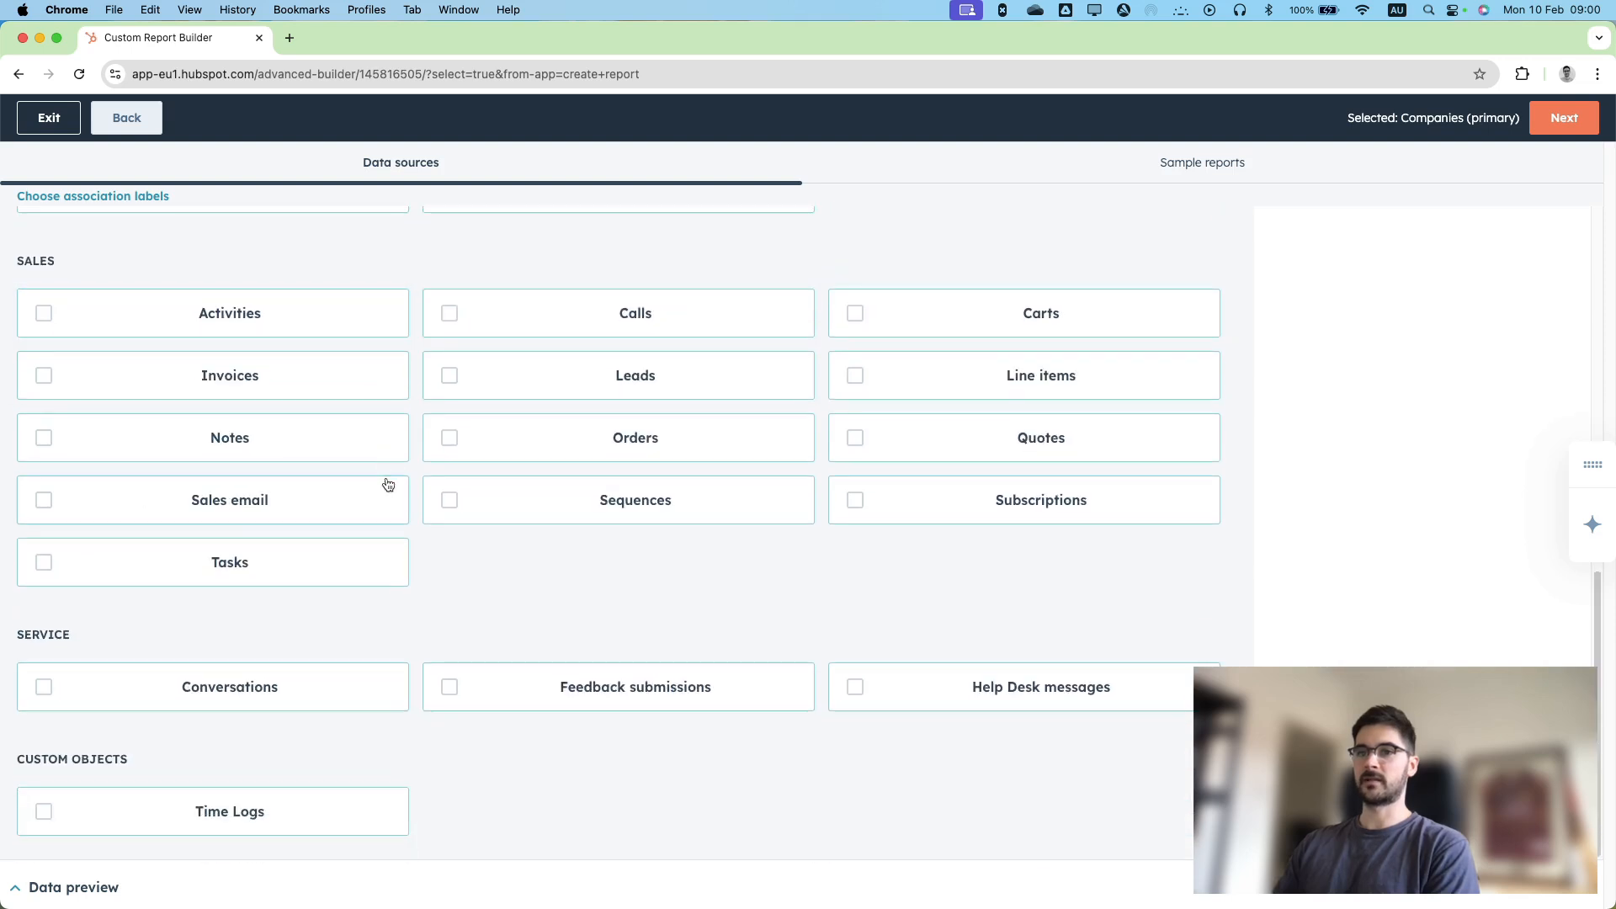
{"action": "left_click", "coordinate": [215, 813]}
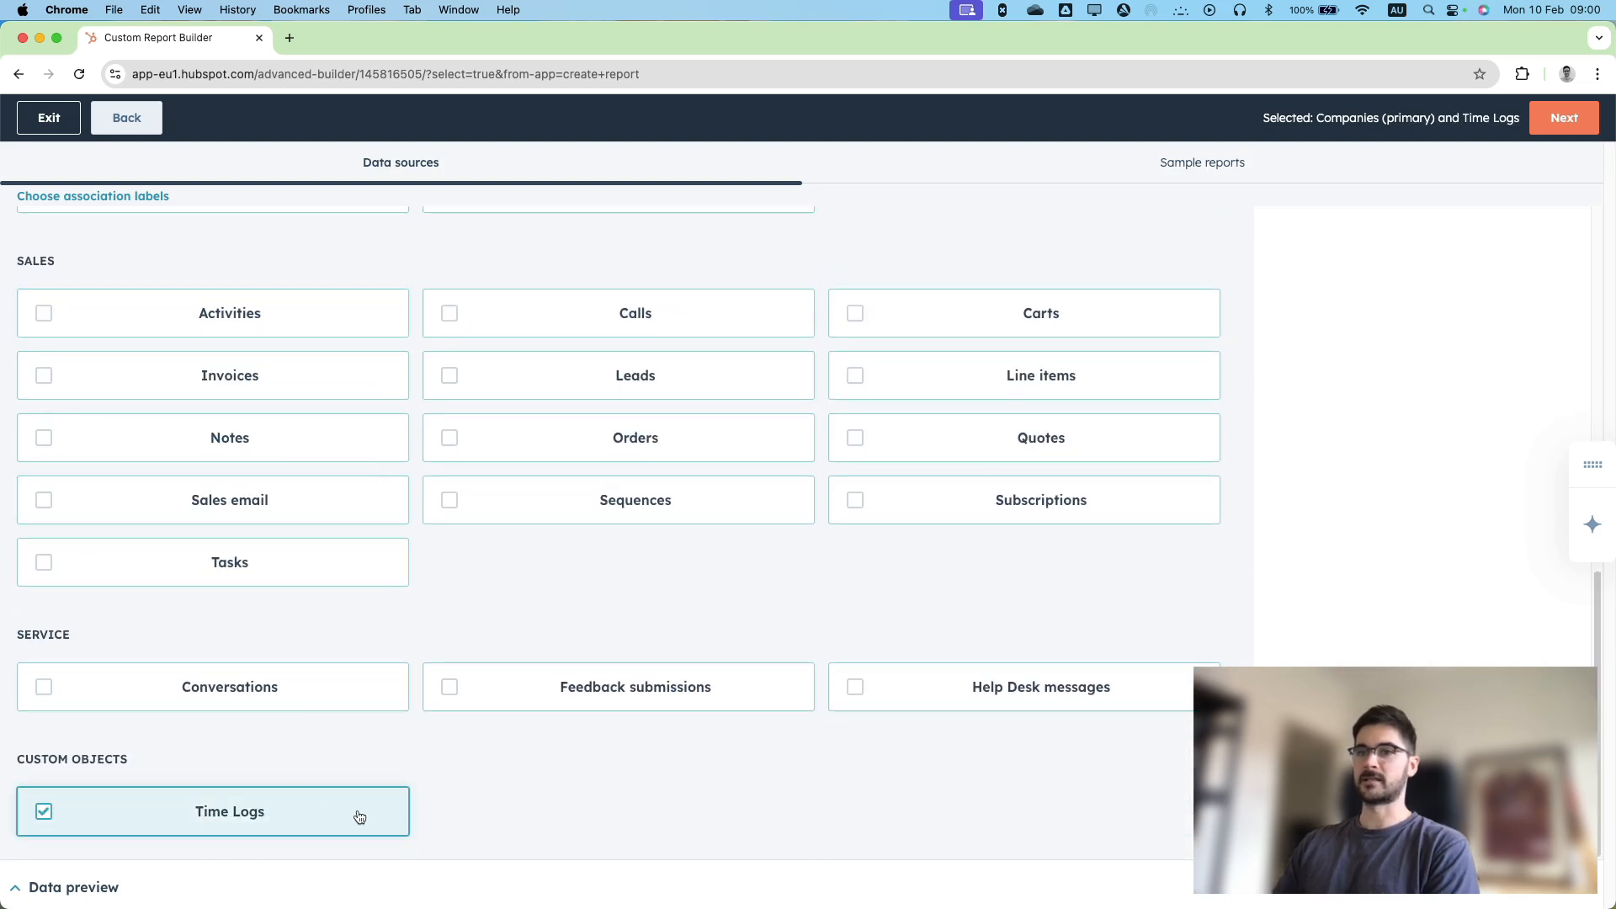
{"action": "left_click", "coordinate": [1563, 122]}
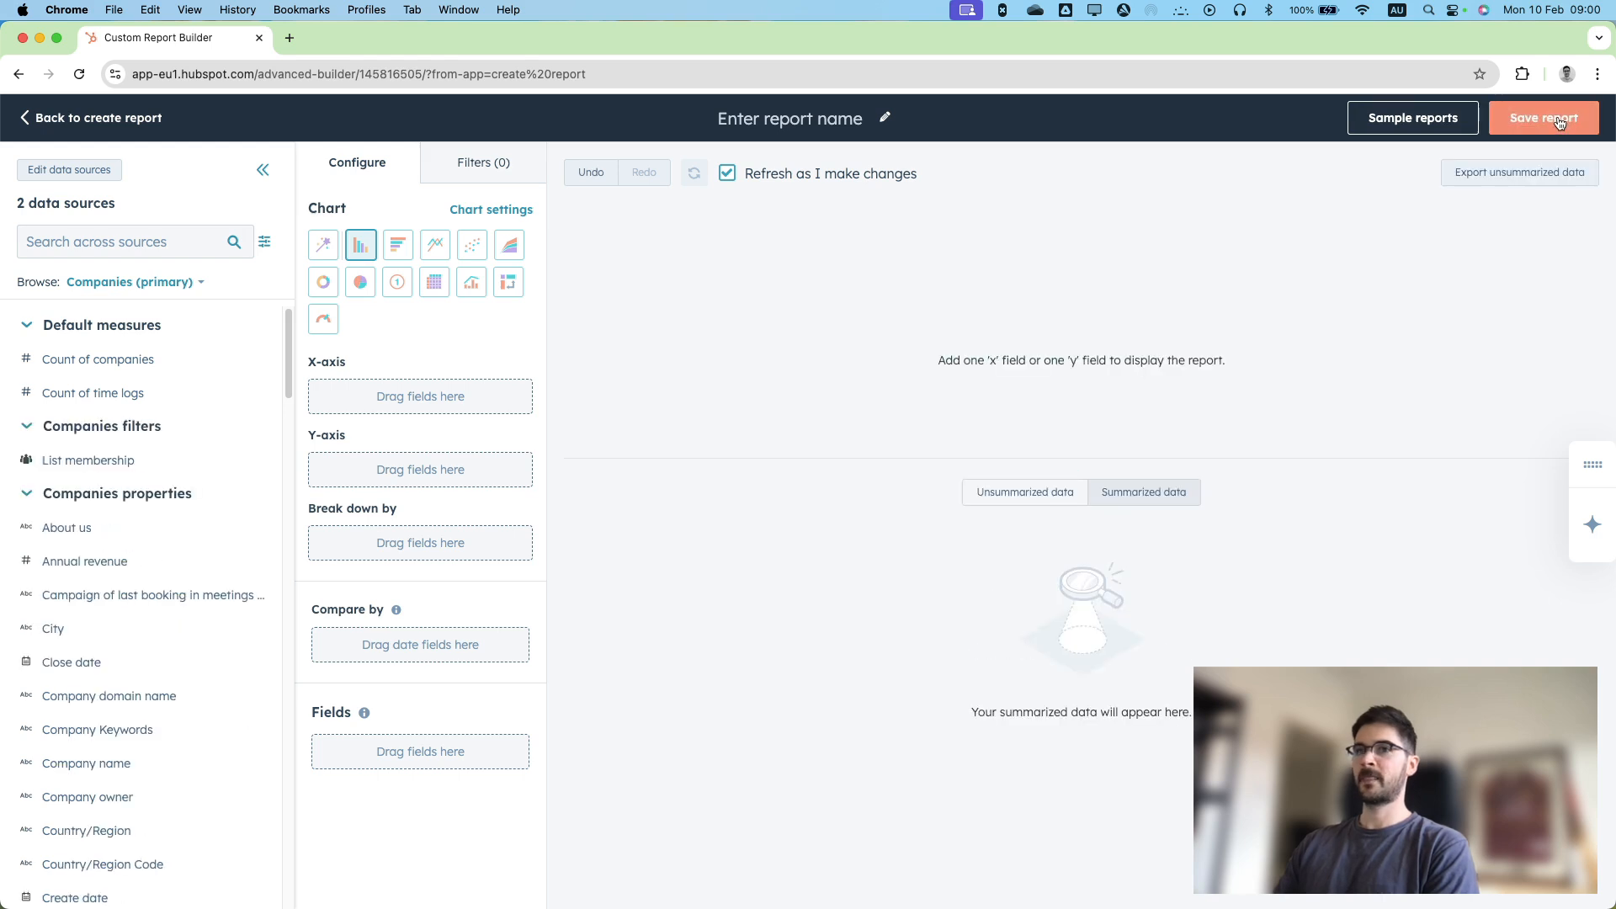
Find the Company name property and assign it to the chart's X-axis.
{"action": "left_click", "coordinate": [140, 241]}
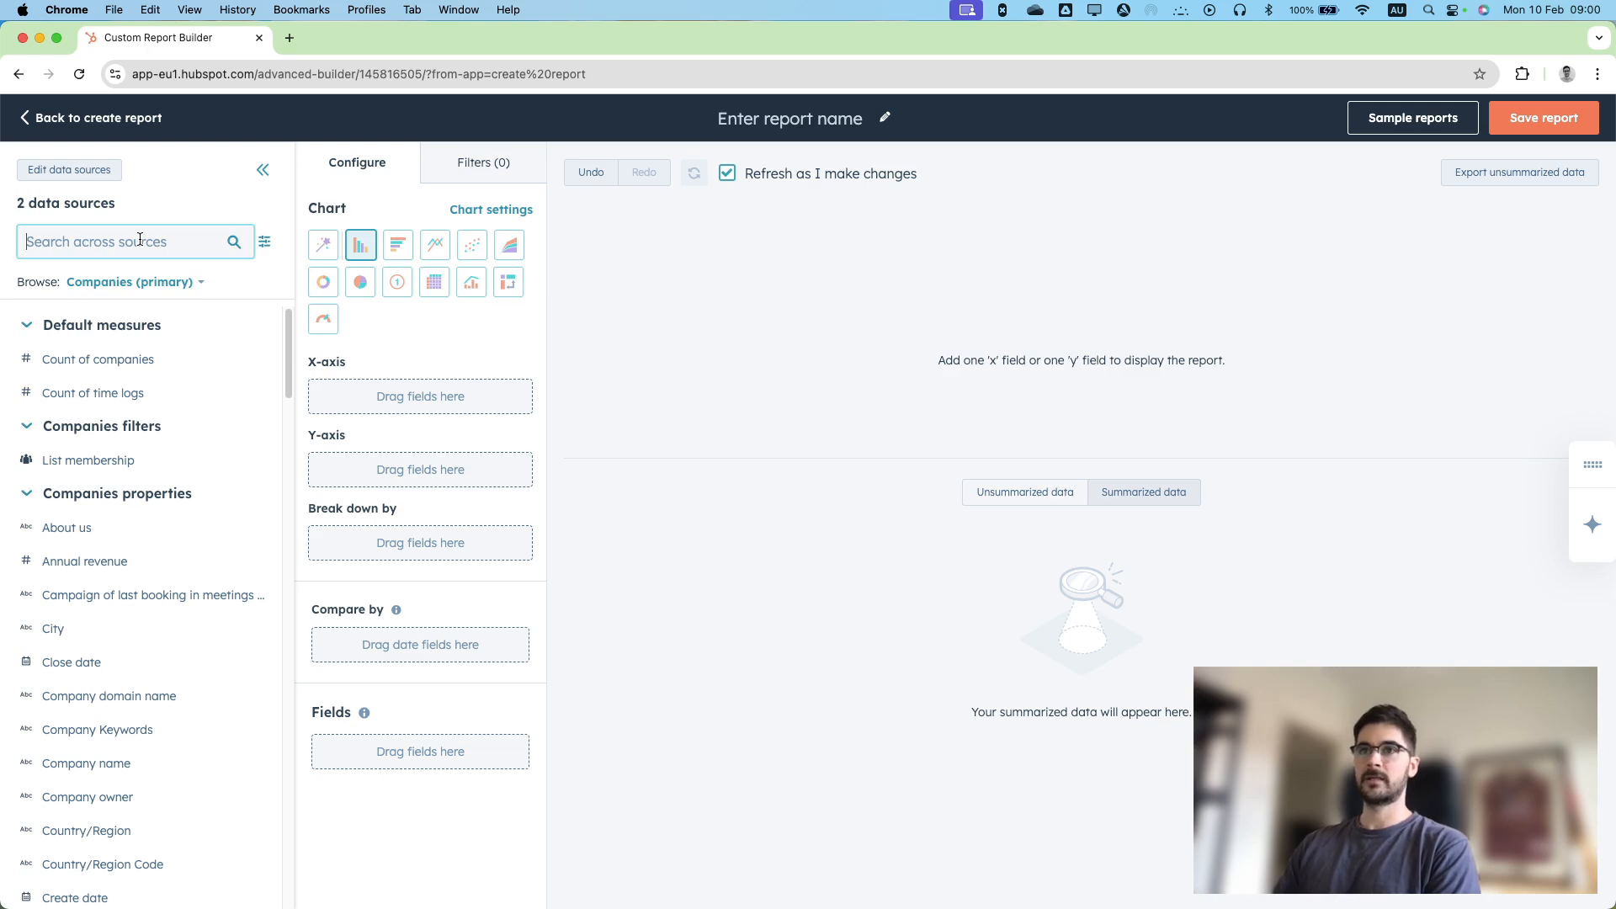
{"action": "type", "text": "company name"}
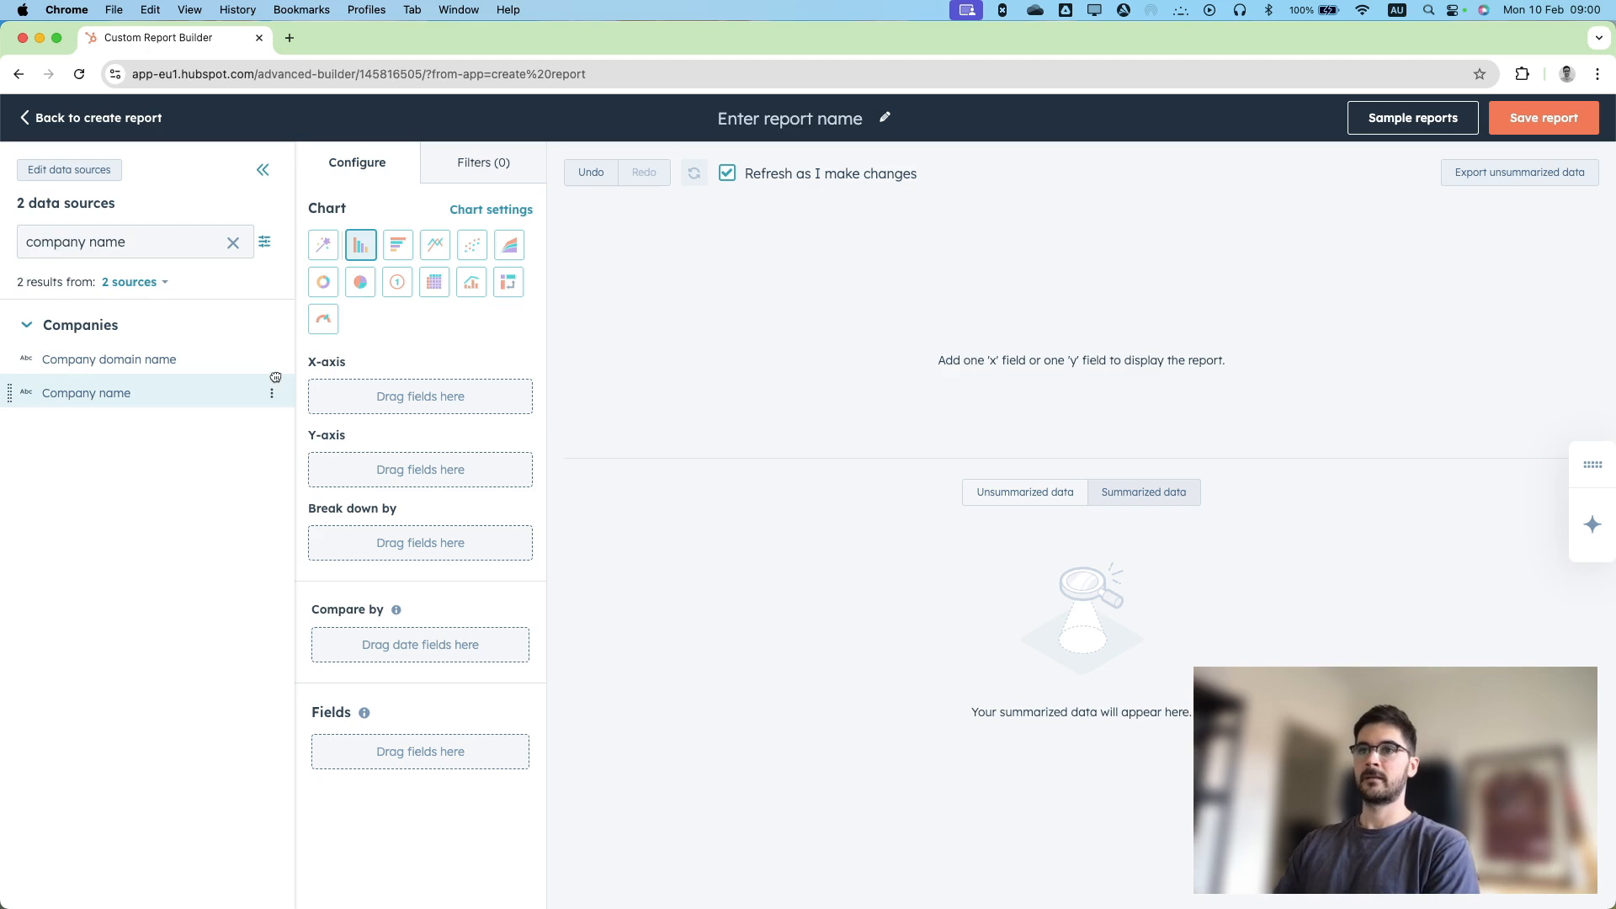
{"action": "left_click_drag", "start_coordinate": [53, 383], "coordinate": [333, 407]}
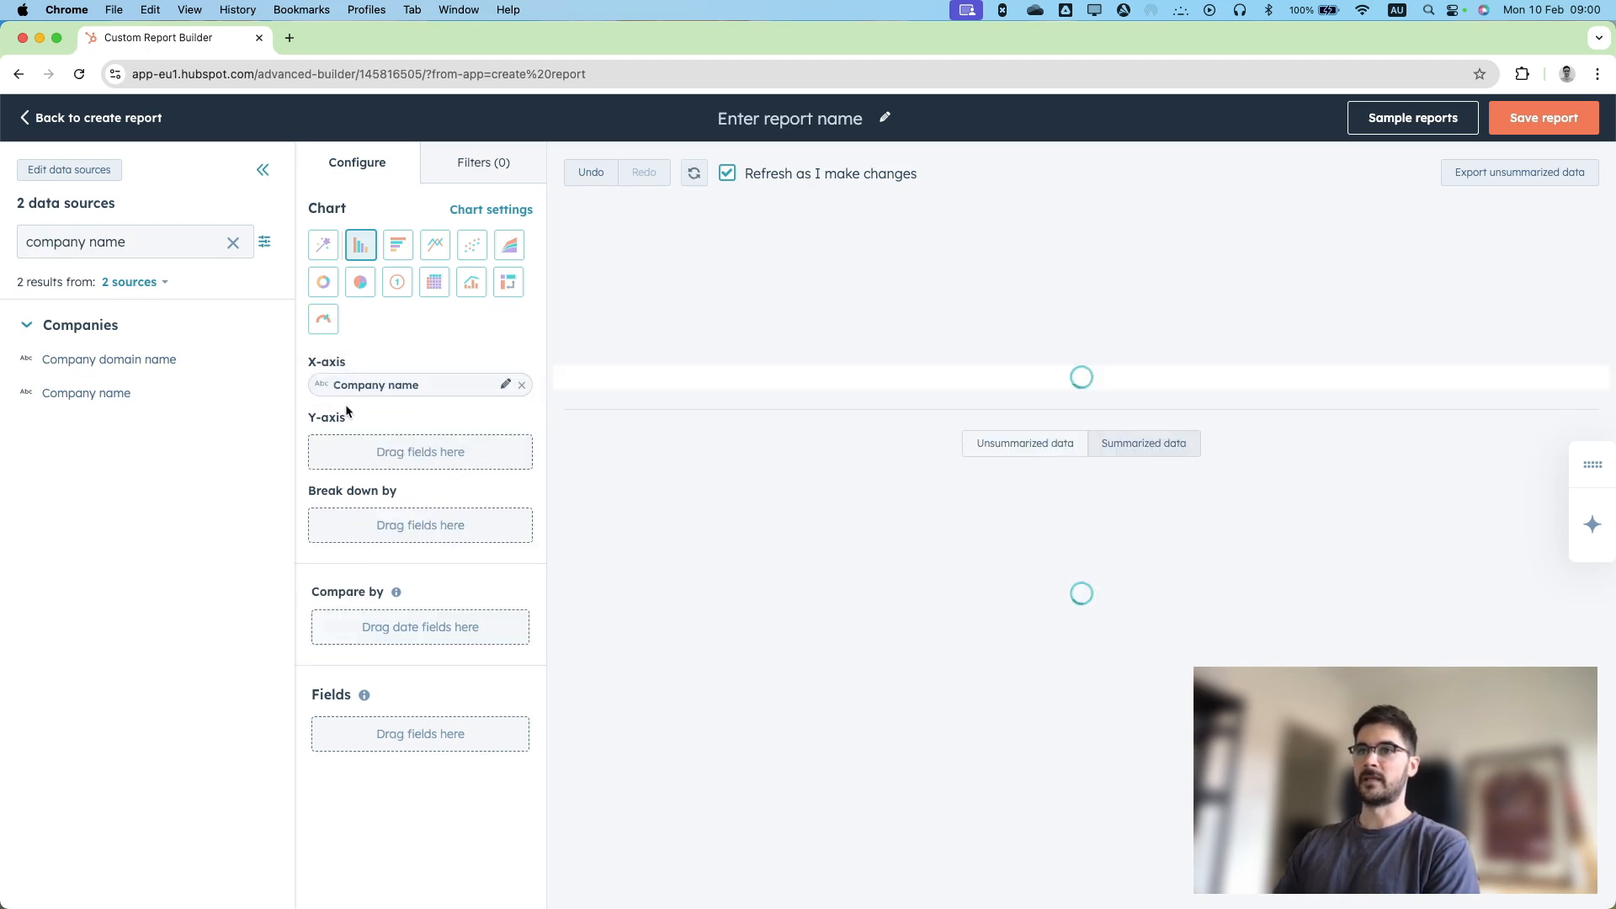
Find the Total Tracked Time (Minutes) property of Time Logs and assign it to the chart's Y-axis.
{"action": "triple_click", "coordinate": [129, 238]}
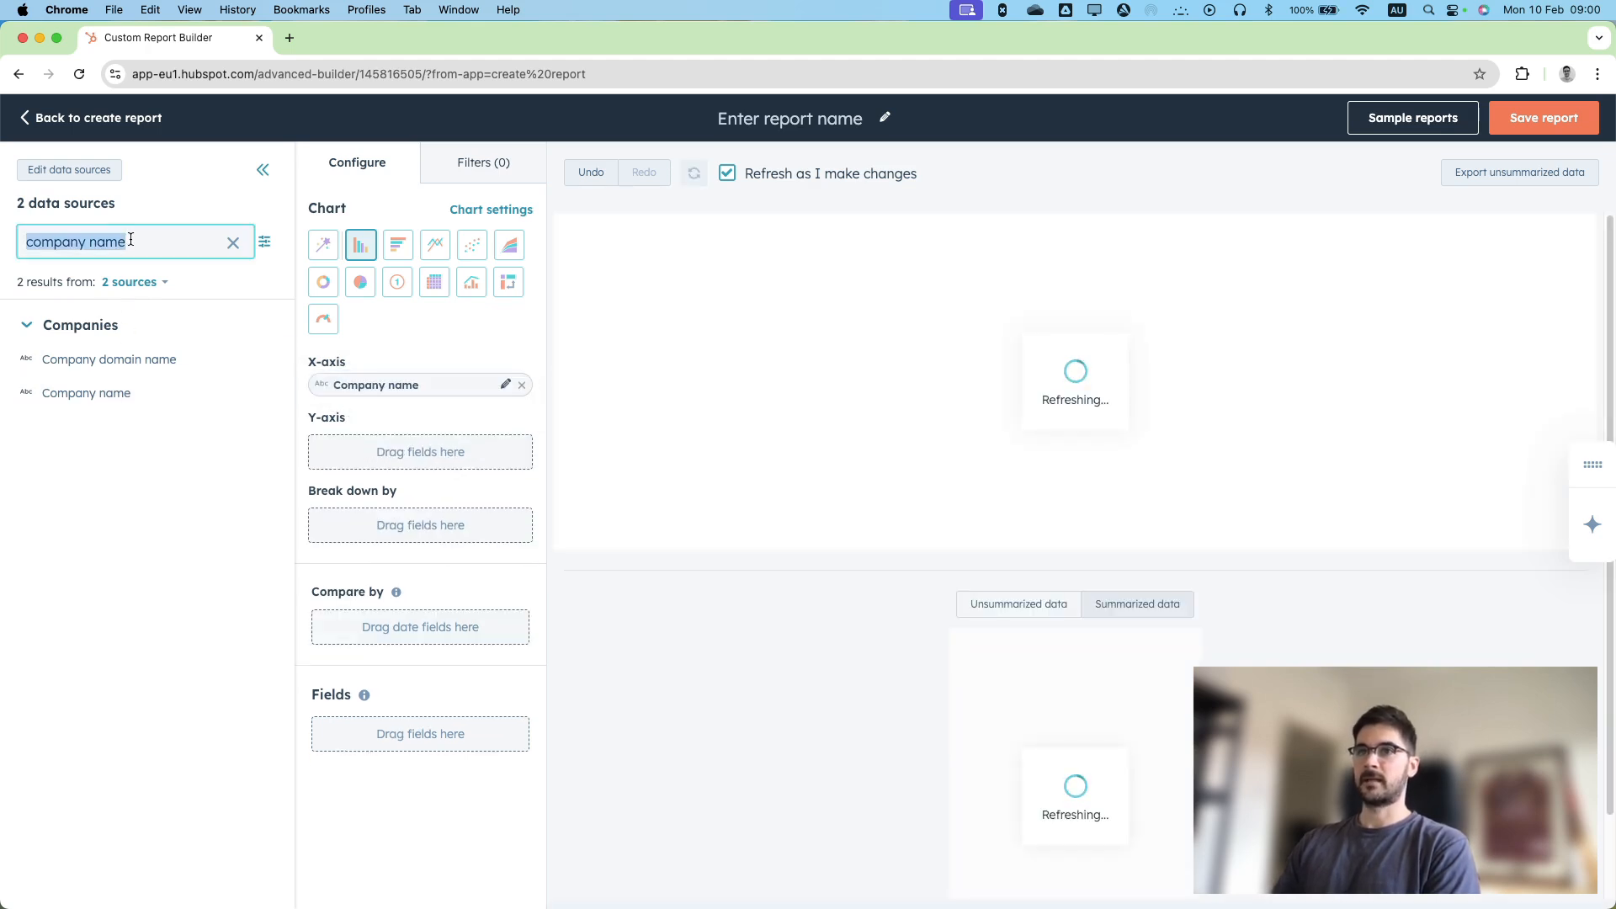
{"action": "type", "text": "total tracked"}
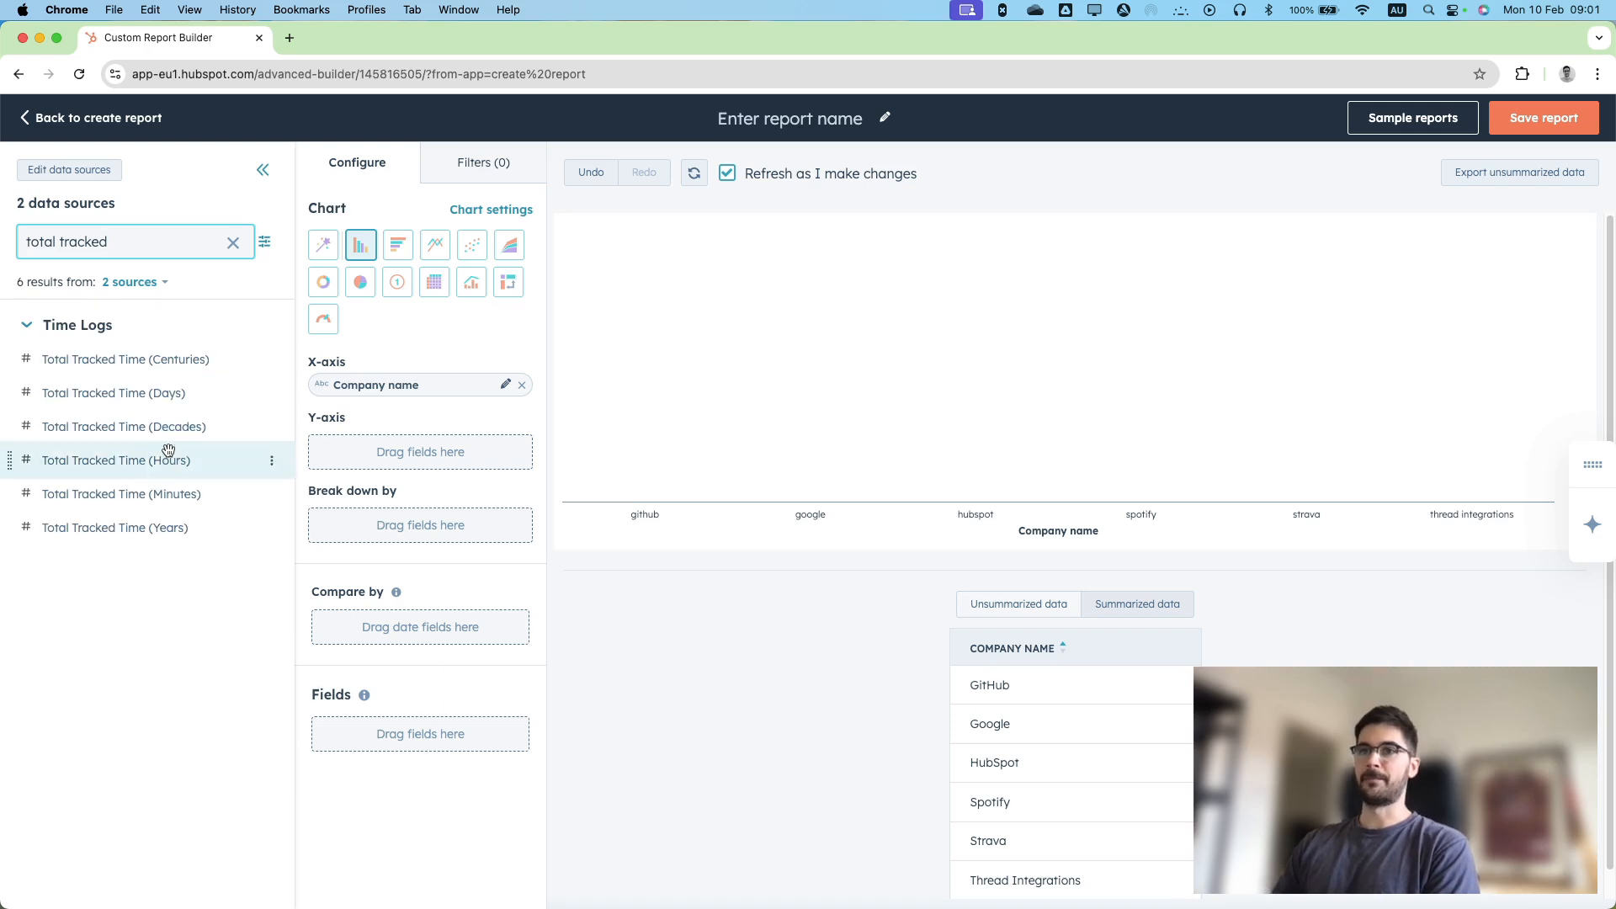
{"action": "left_click_drag", "start_coordinate": [178, 493], "coordinate": [333, 455]}
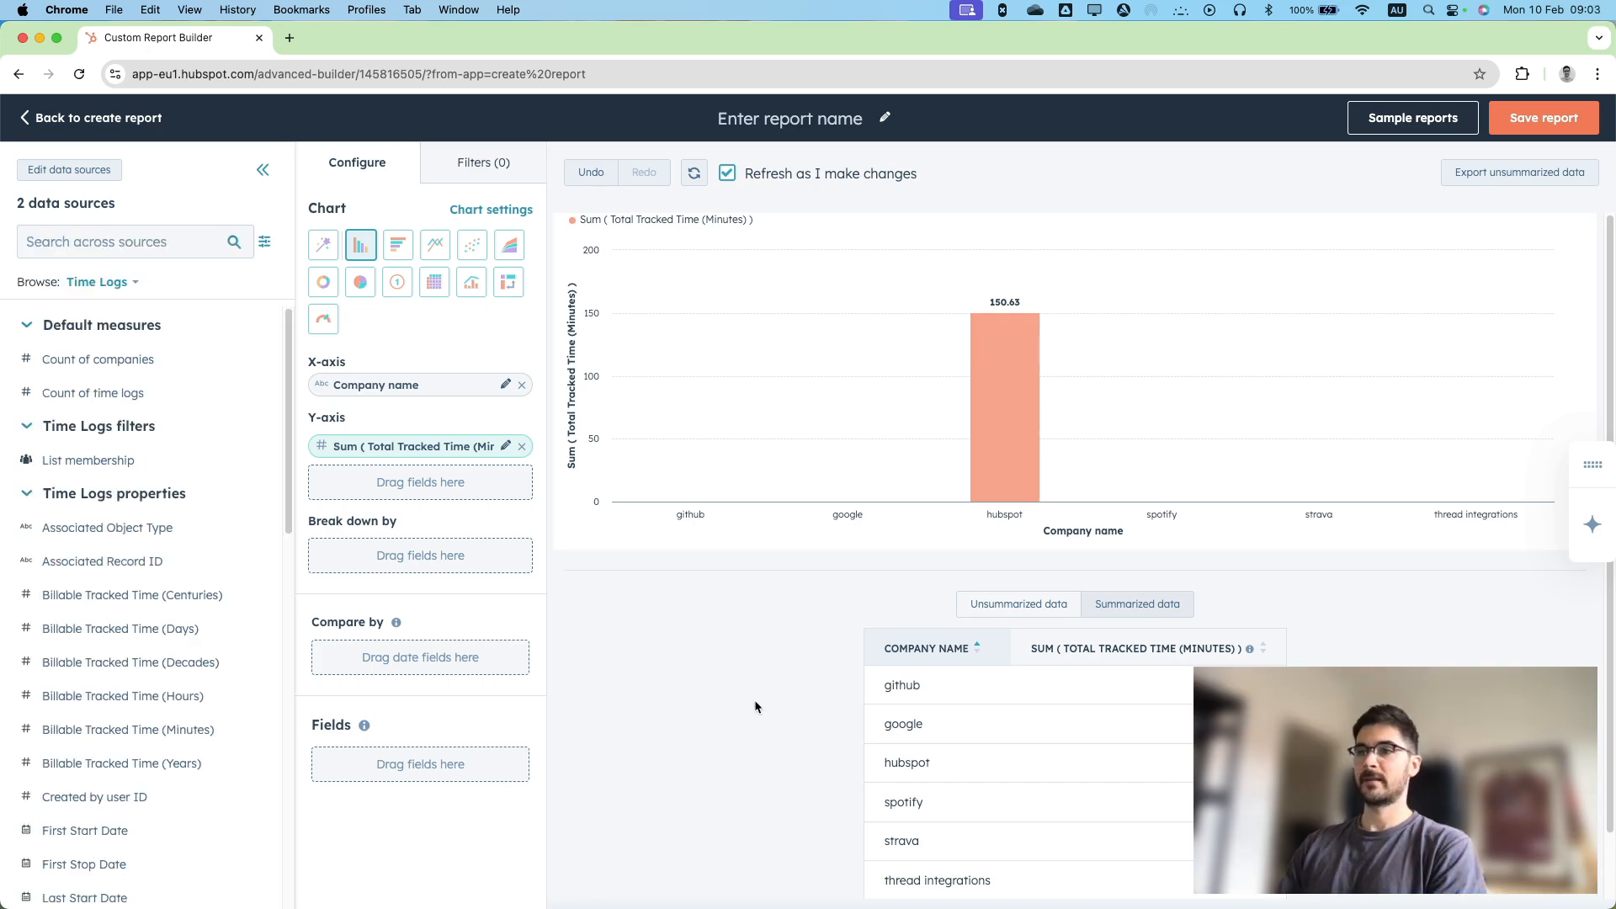
Leave the custom report without saving it and exit to the reports list.
{"action": "left_click", "coordinate": [133, 123]}
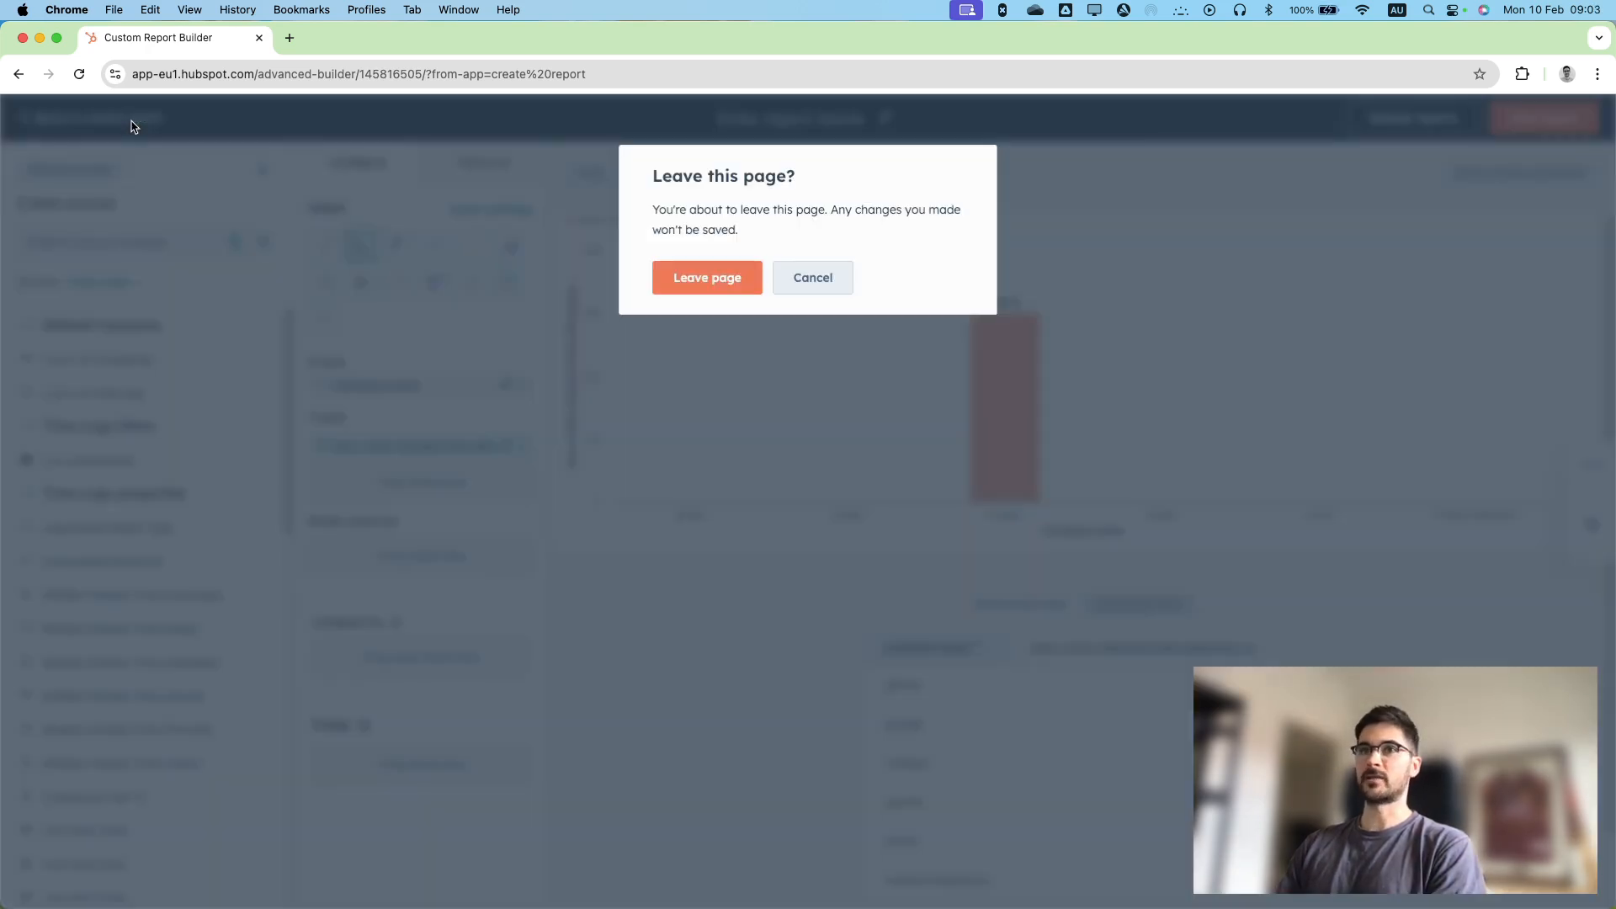
{"action": "left_click", "coordinate": [719, 291]}
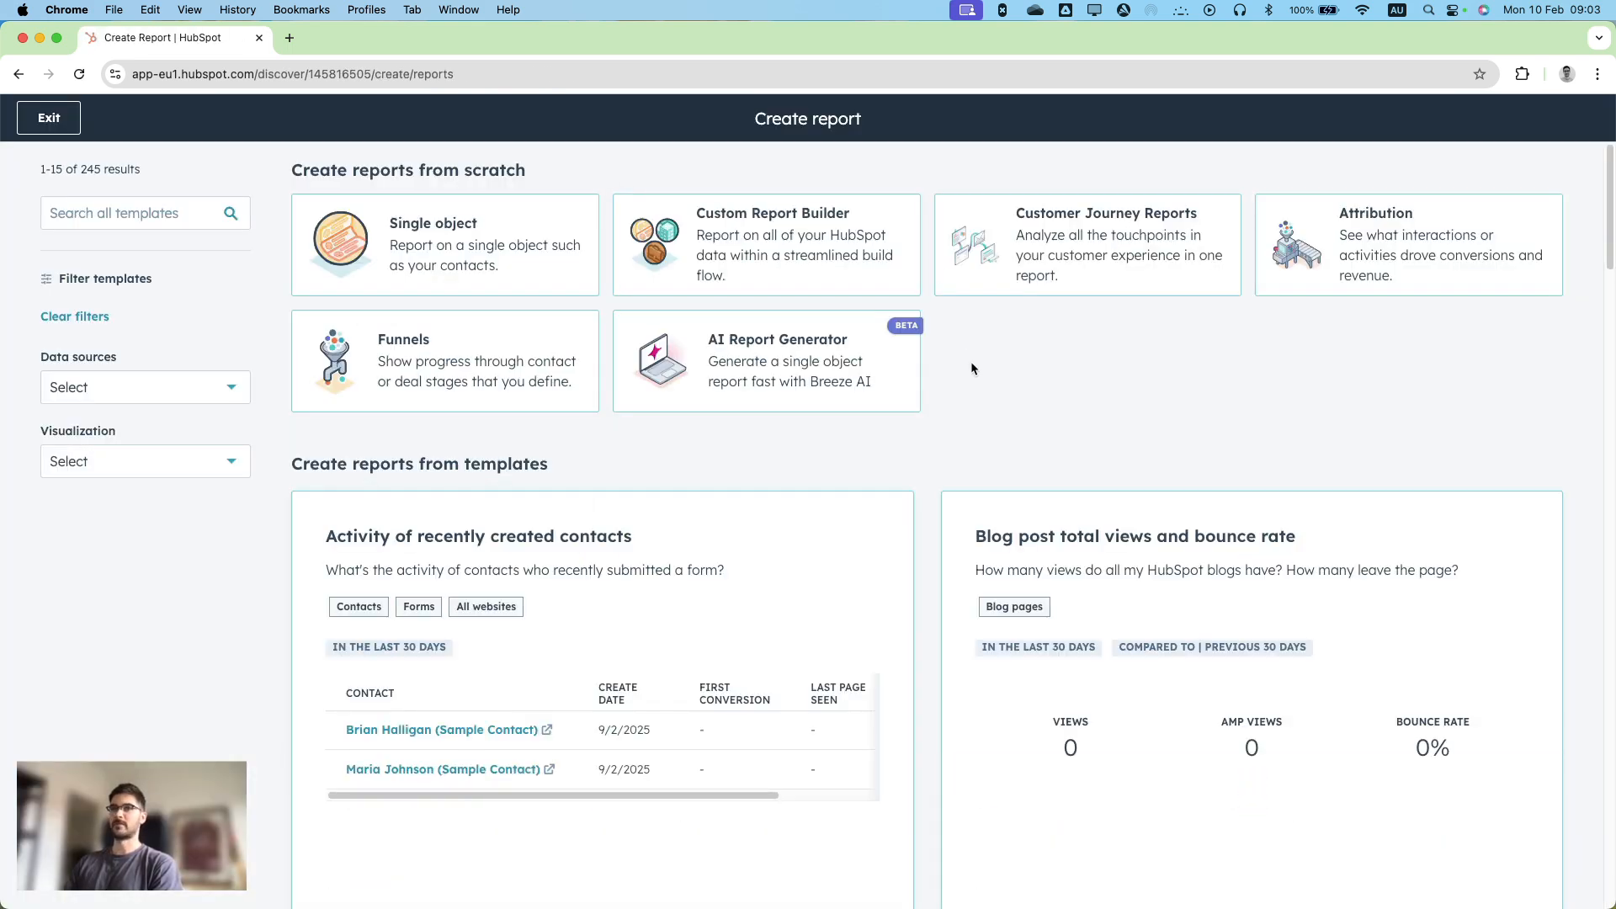
{"action": "left_click", "coordinate": [59, 132]}
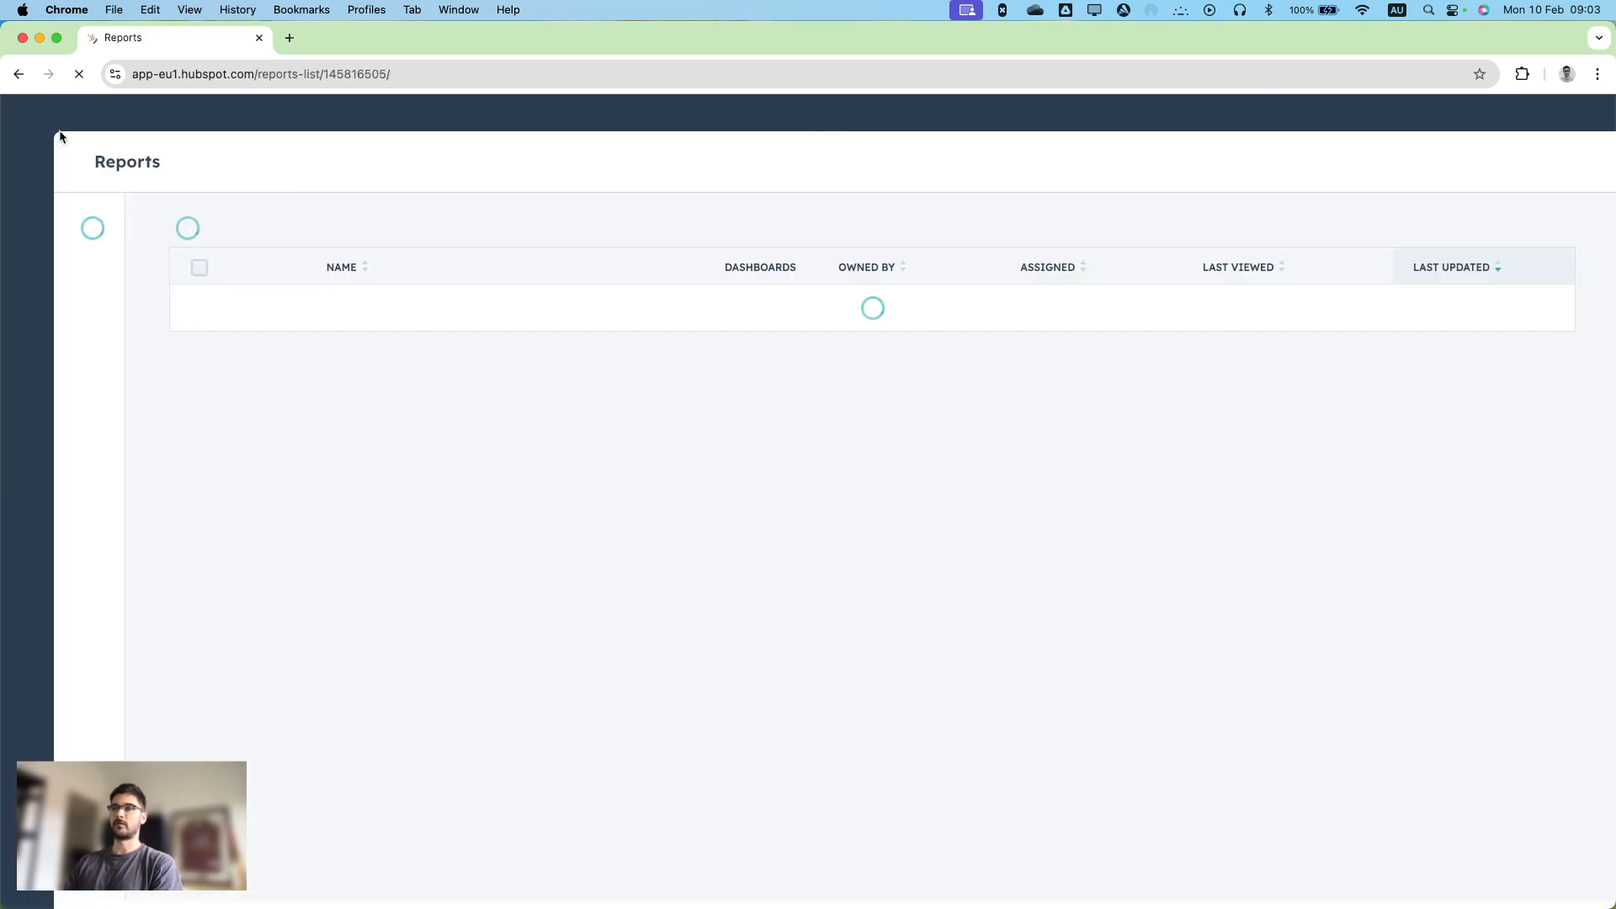
Open the StopWatch app's general settings from the account's connected apps.
{"action": "left_click", "coordinate": [1212, 112]}
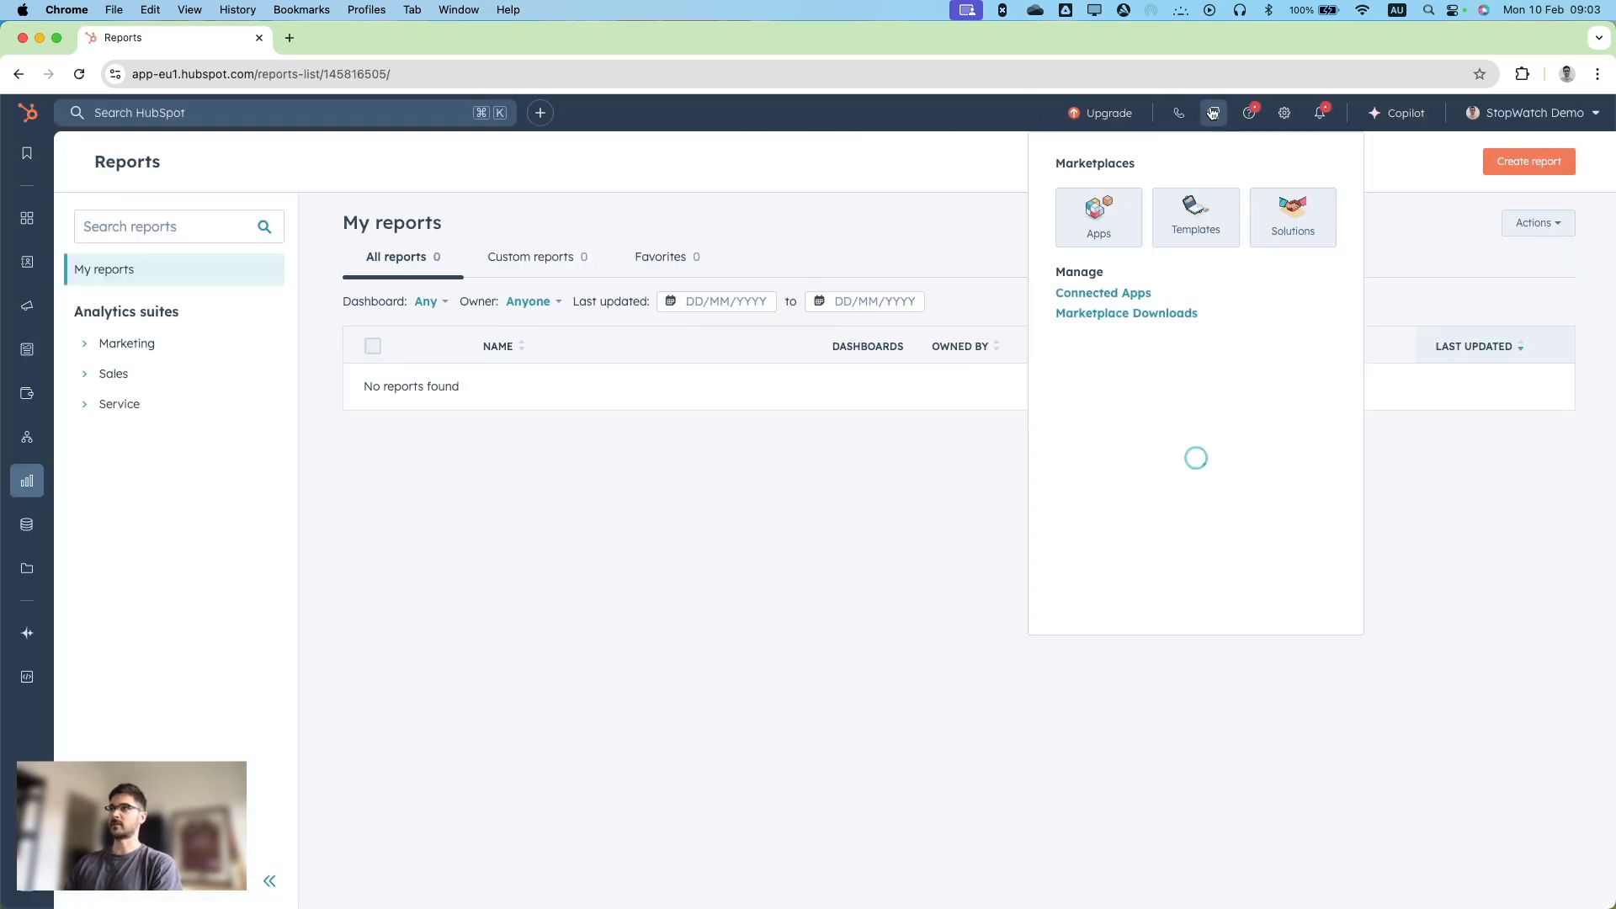
{"action": "left_click", "coordinate": [1126, 293]}
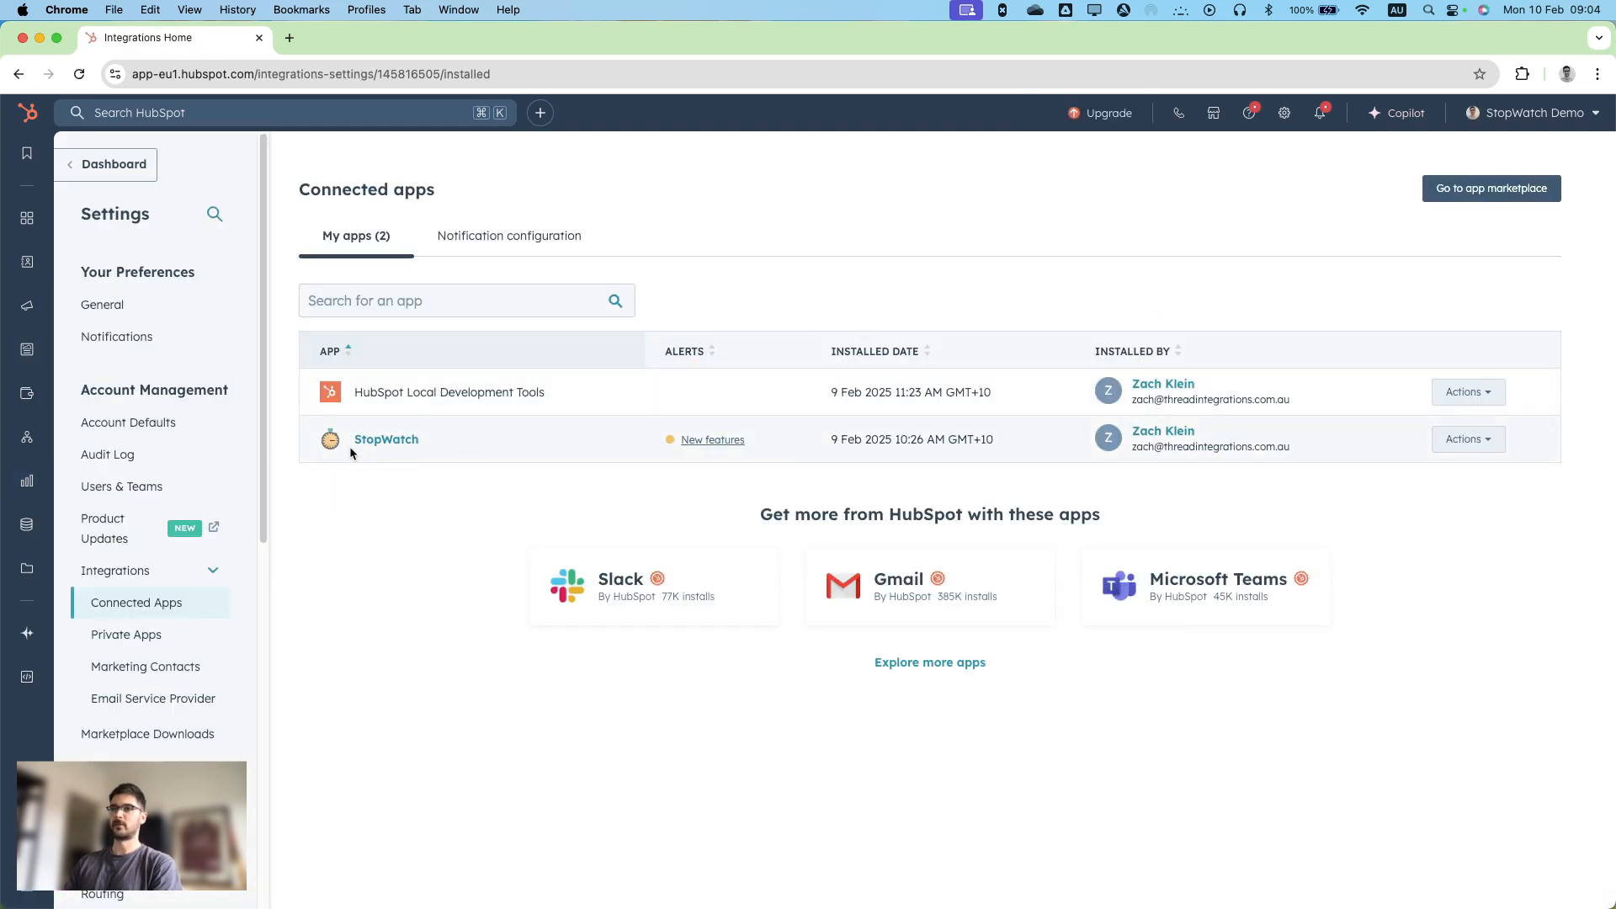
{"action": "left_click", "coordinate": [381, 441]}
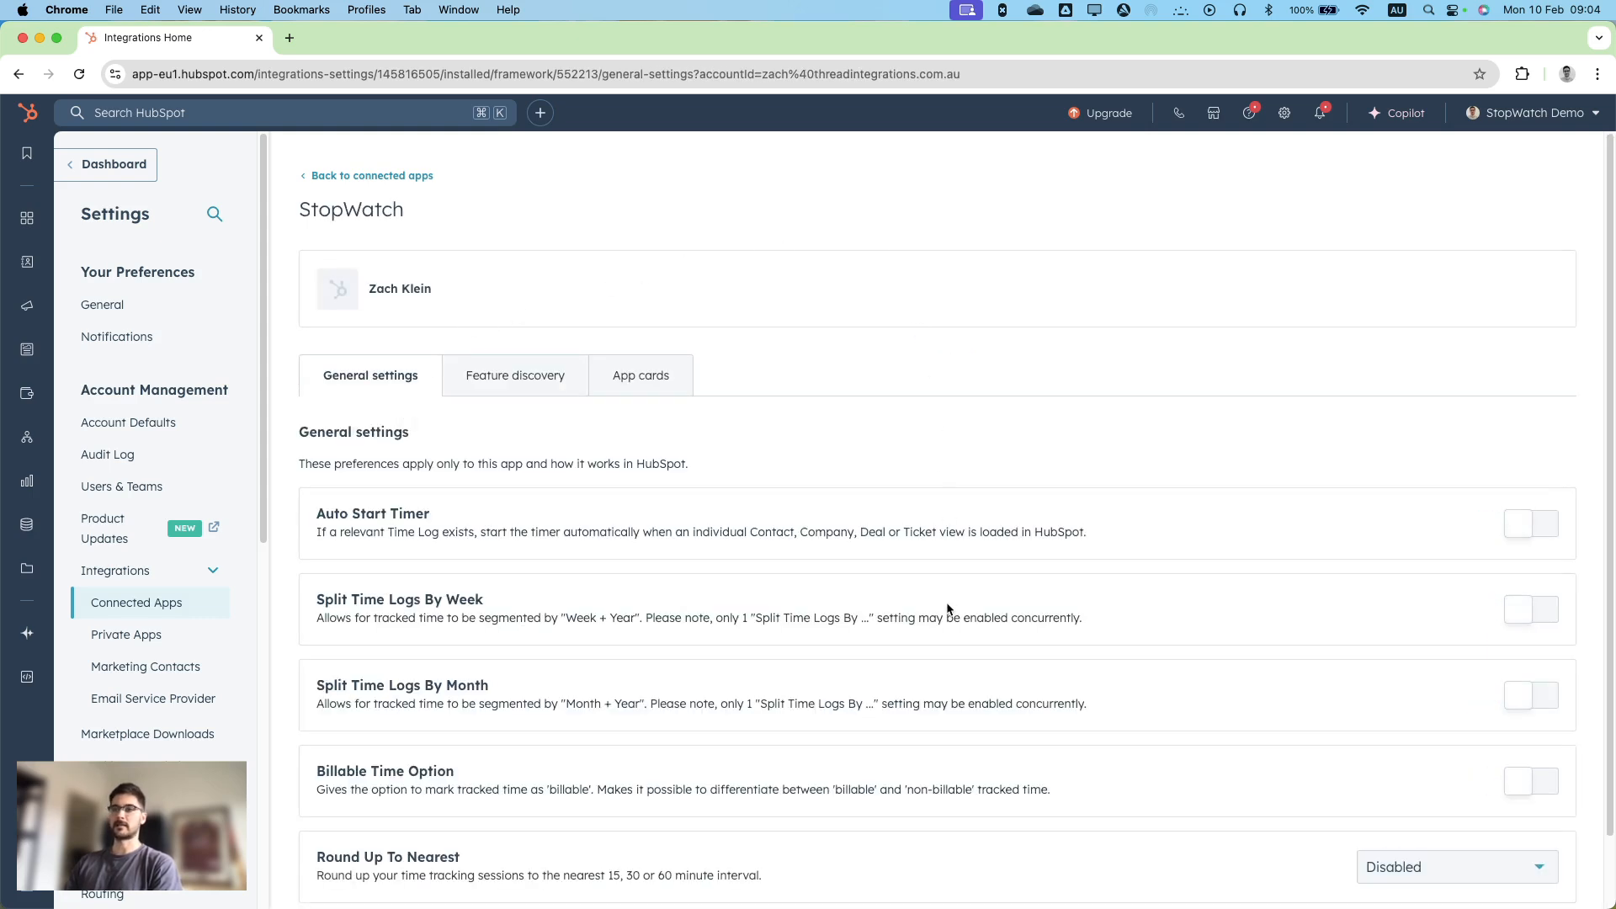
Review StopWatch's general settings for auto start, time log splitting and billable time, and check the Round Up To Nearest choices.
{"action": "scroll", "coordinate": [948, 608], "scroll_direction": "down", "scroll_amount": 2}
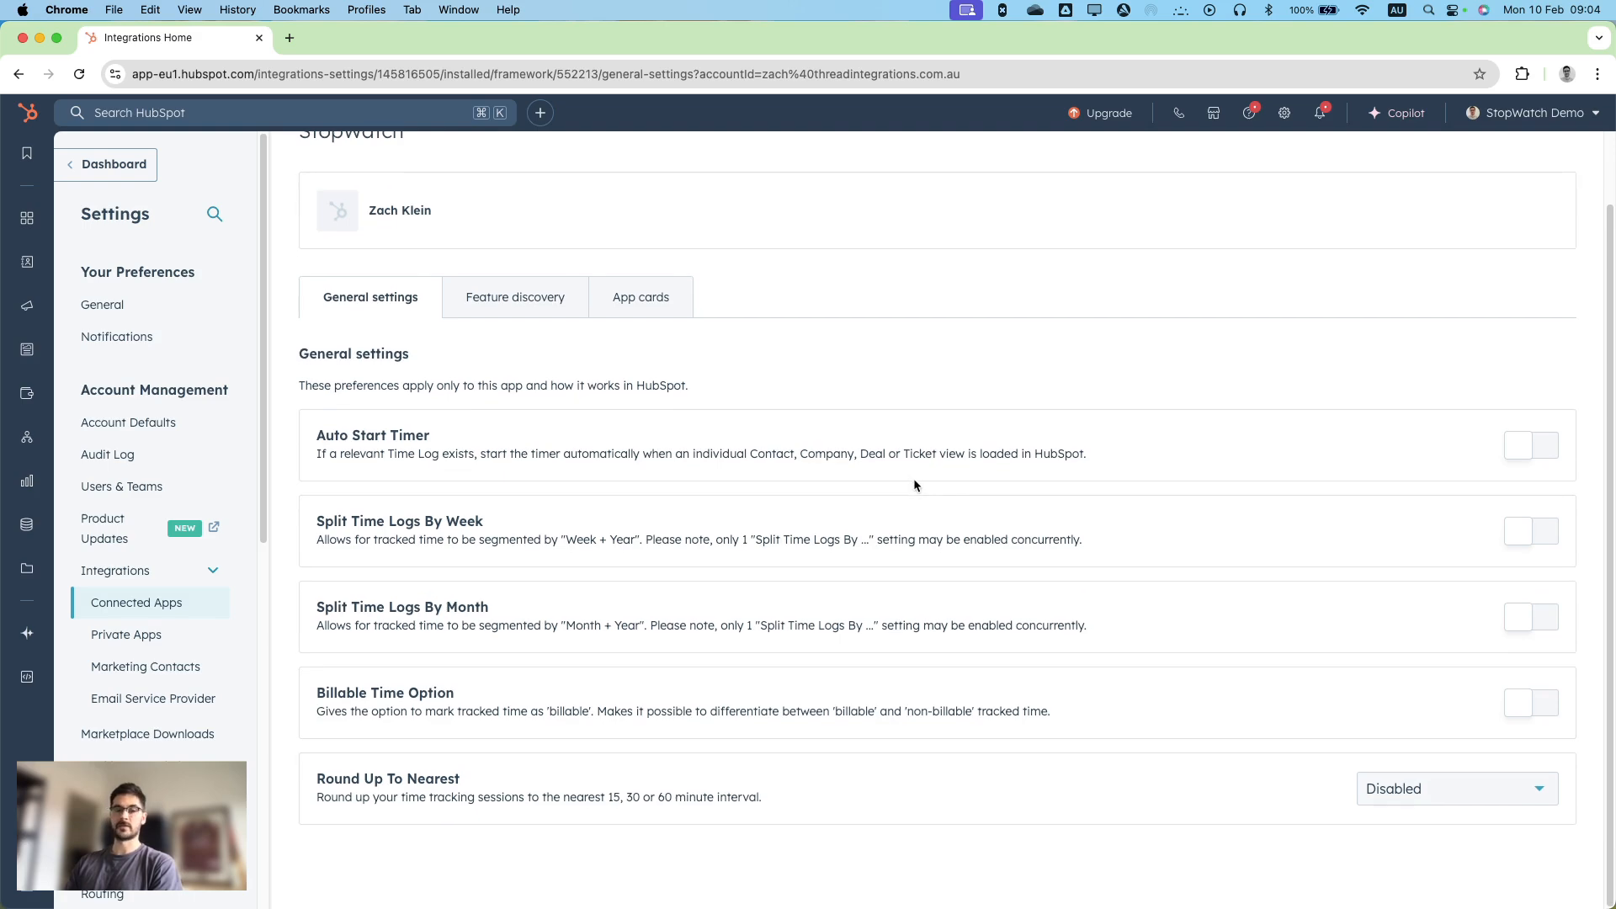
{"action": "scroll", "coordinate": [1034, 422], "scroll_direction": "up", "scroll_amount": 1}
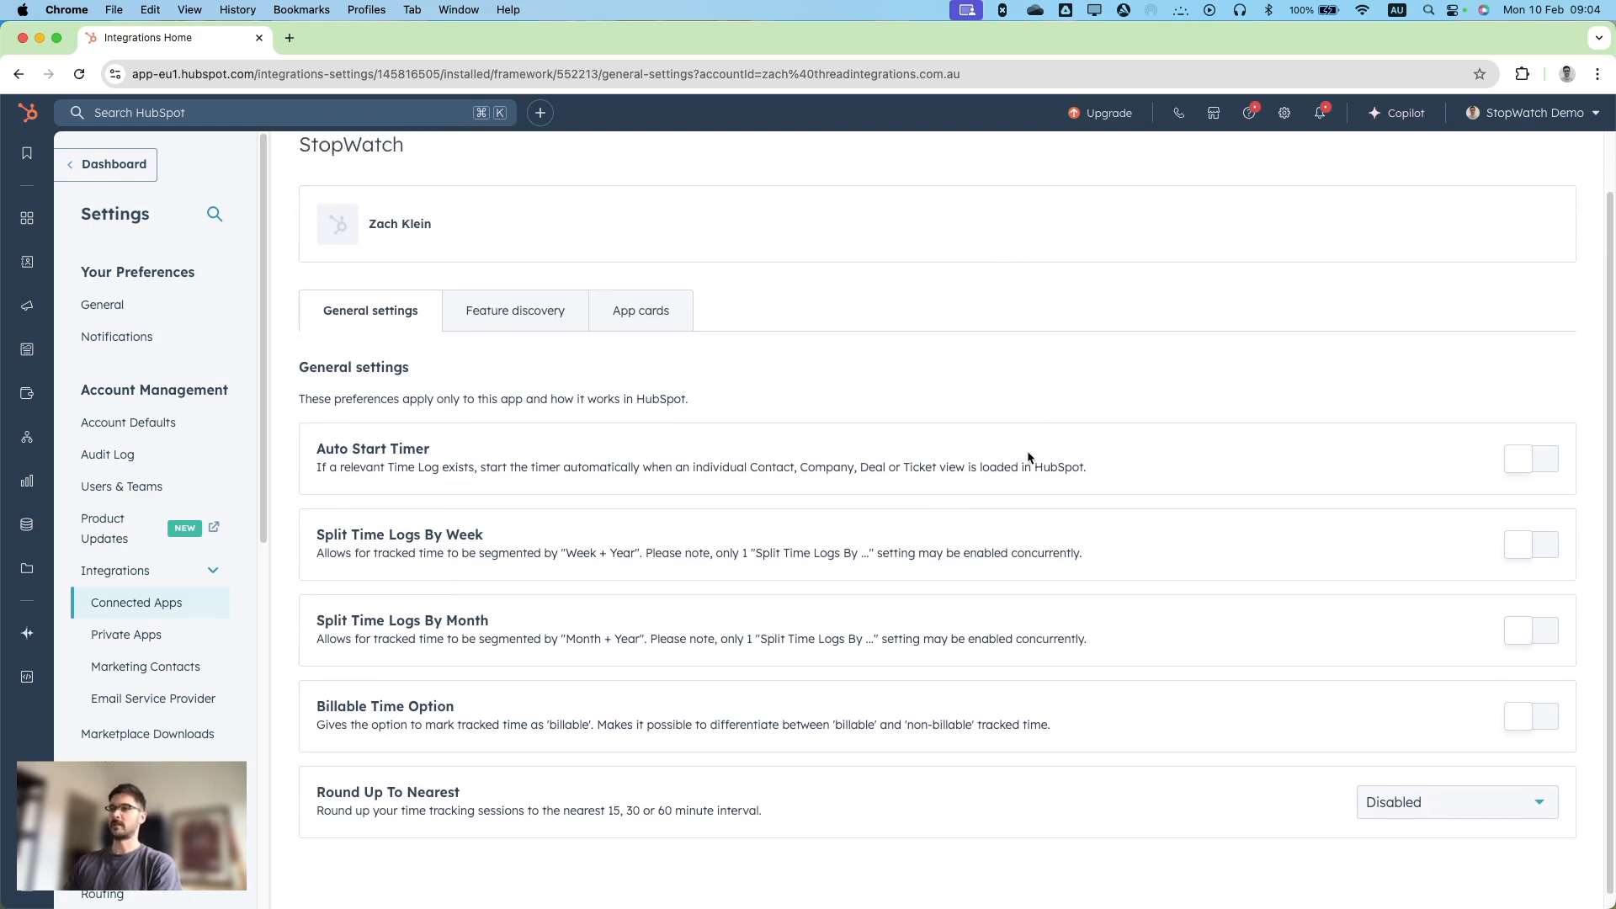
{"action": "scroll", "coordinate": [1025, 452], "scroll_direction": "down", "scroll_amount": 1}
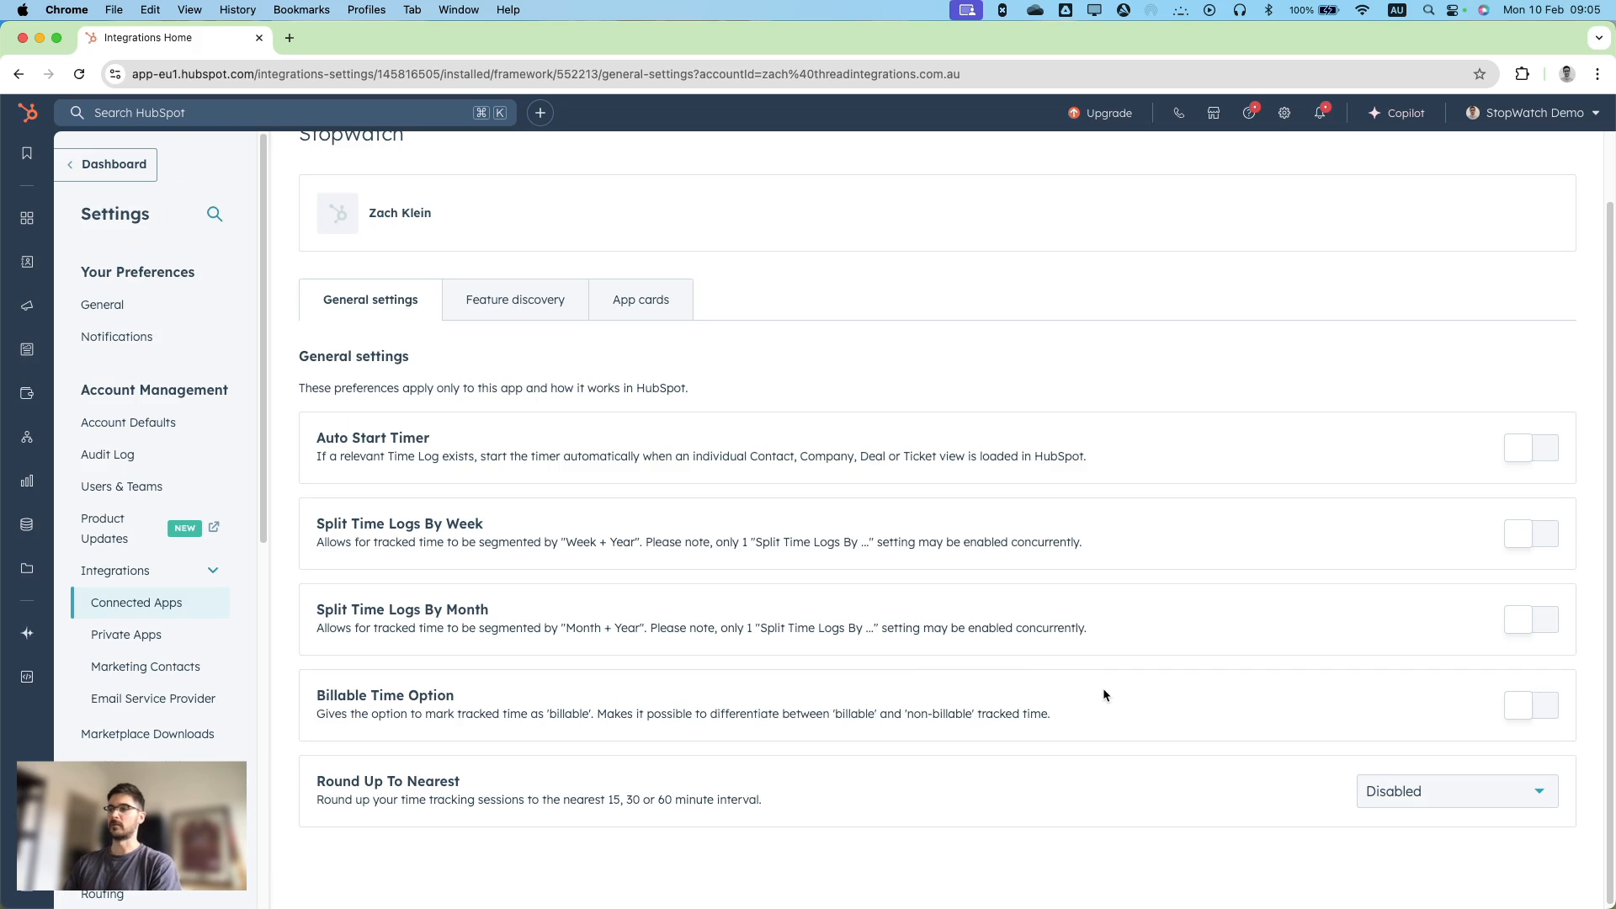
{"action": "scroll", "coordinate": [1132, 774], "scroll_direction": "down", "scroll_amount": 1}
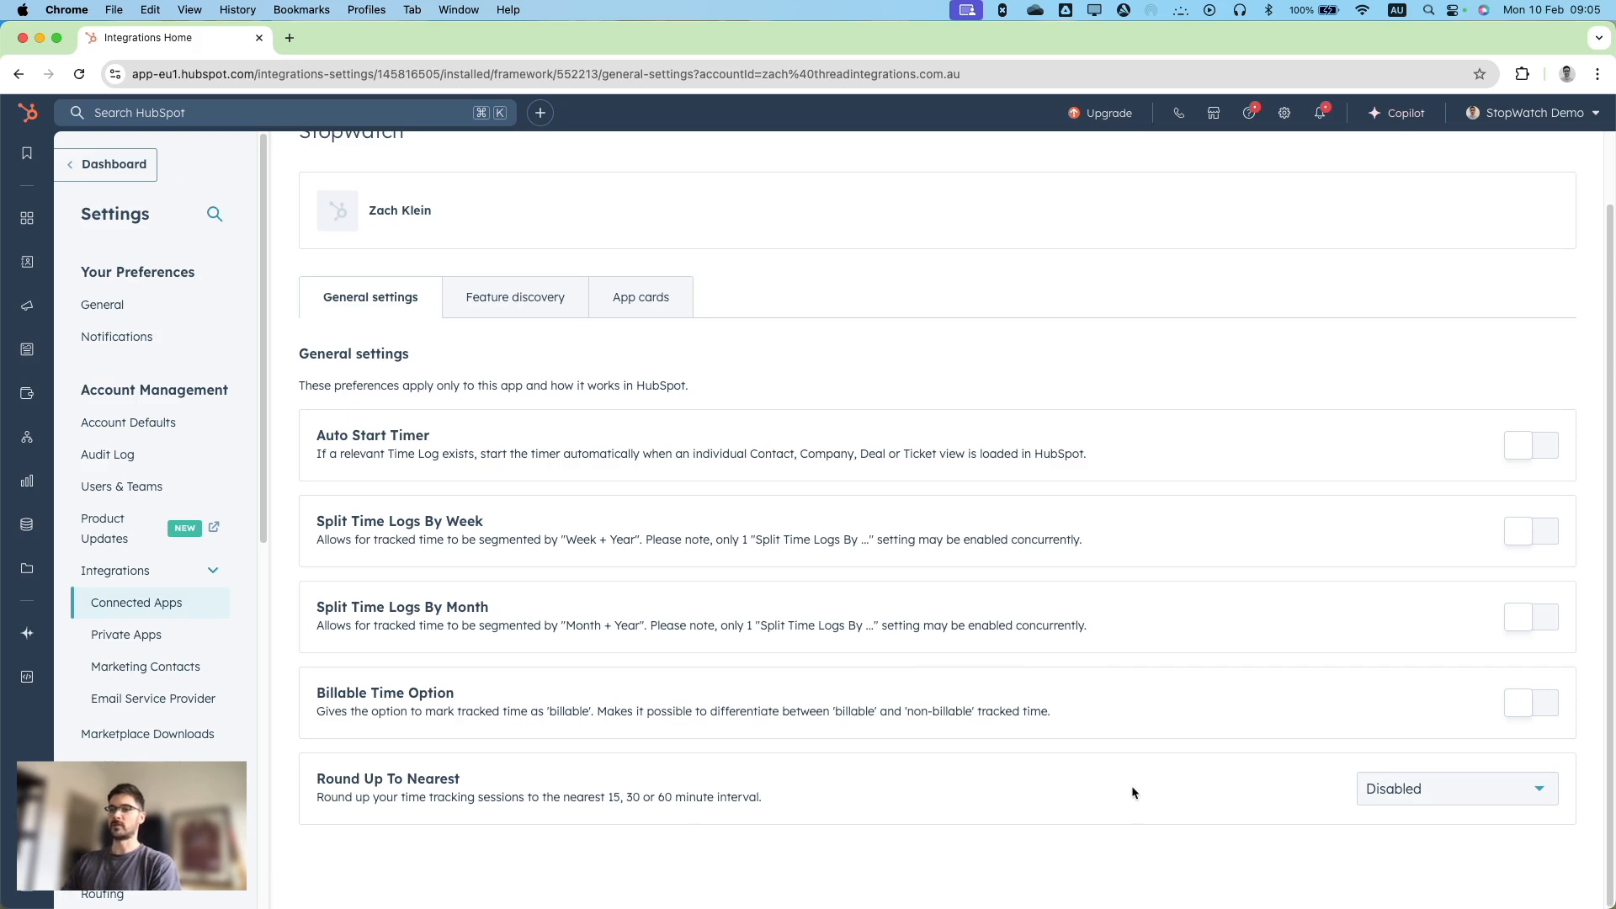
{"action": "left_click", "coordinate": [1515, 787]}
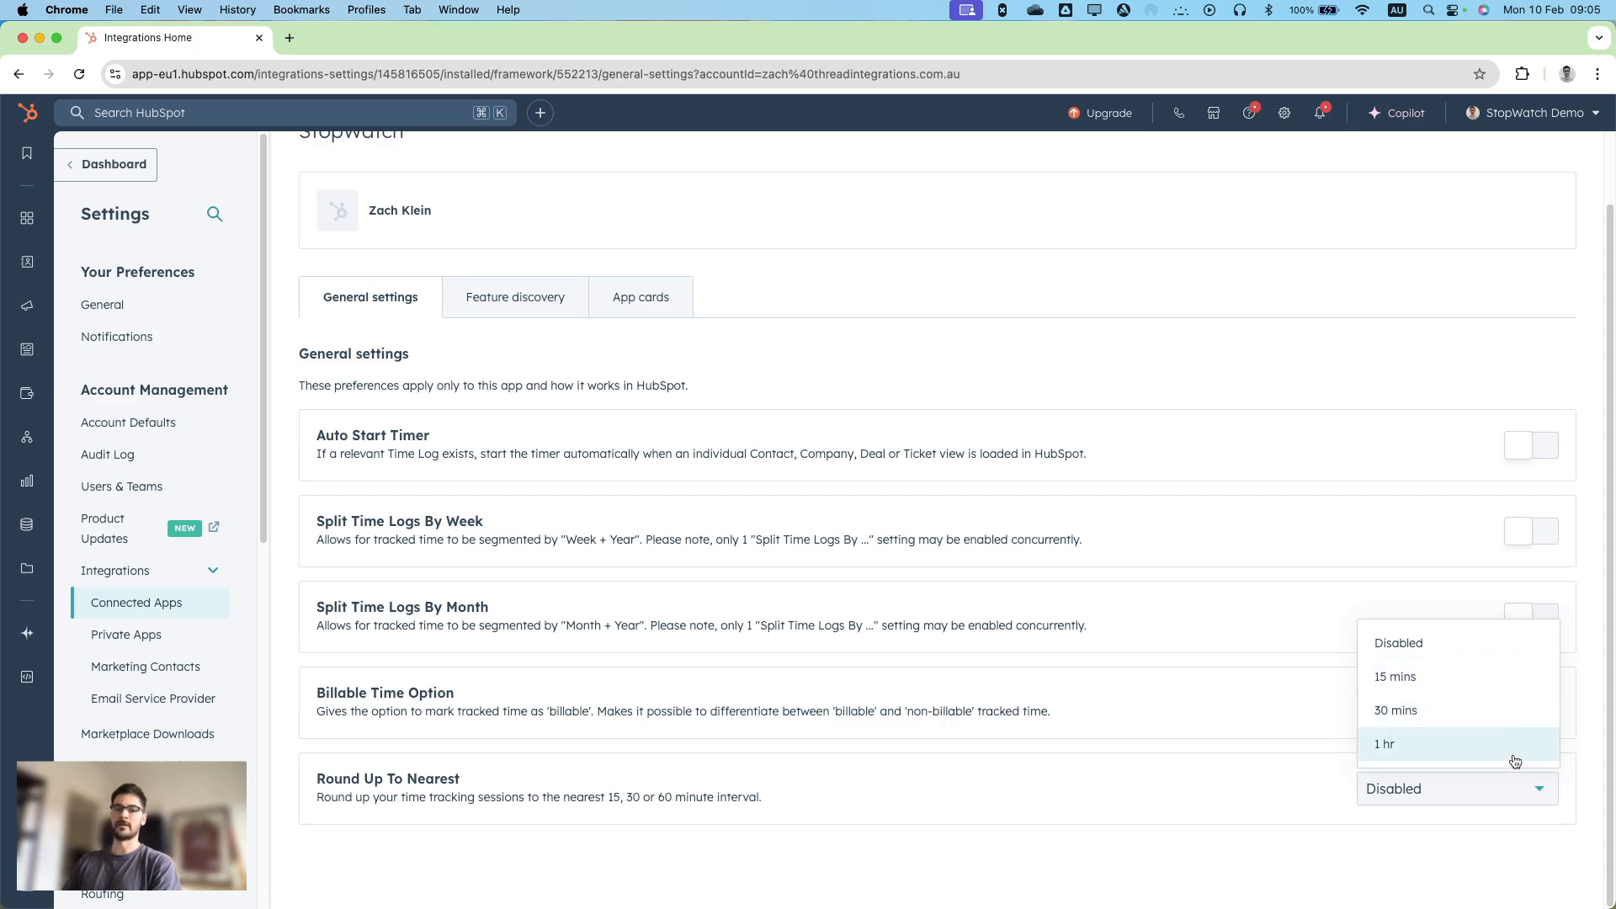
{"action": "left_click", "coordinate": [1458, 785]}
{"action": "left_click", "coordinate": [1165, 804]}
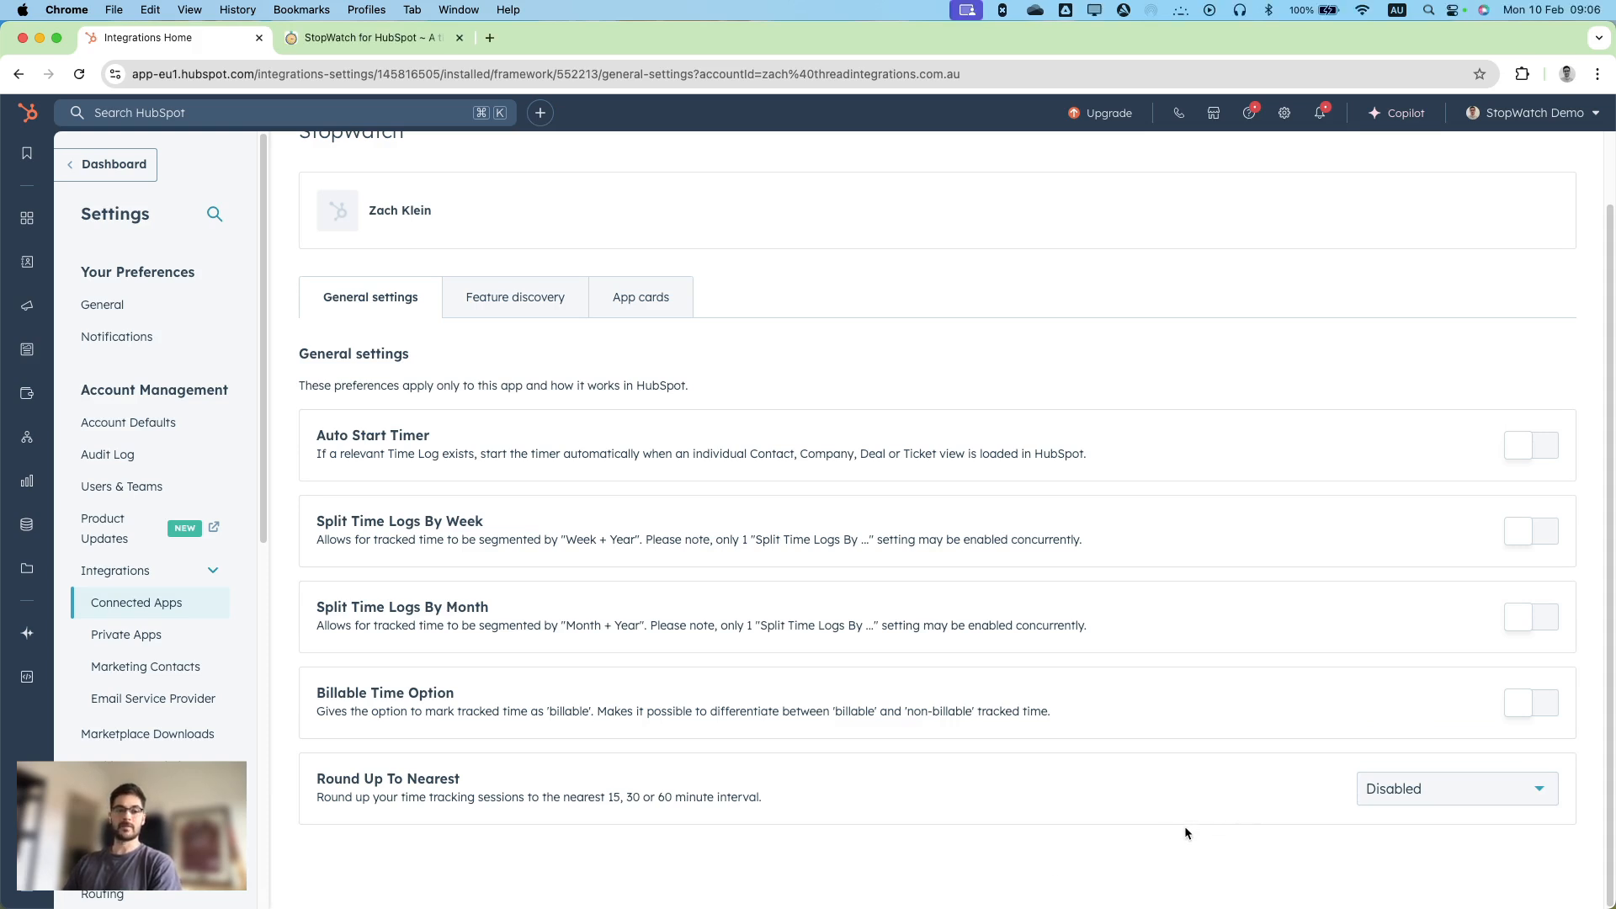
Switch to the StopWatch for HubSpot website and locate its Subscription Options & Pricing section.
{"action": "left_click", "coordinate": [422, 40]}
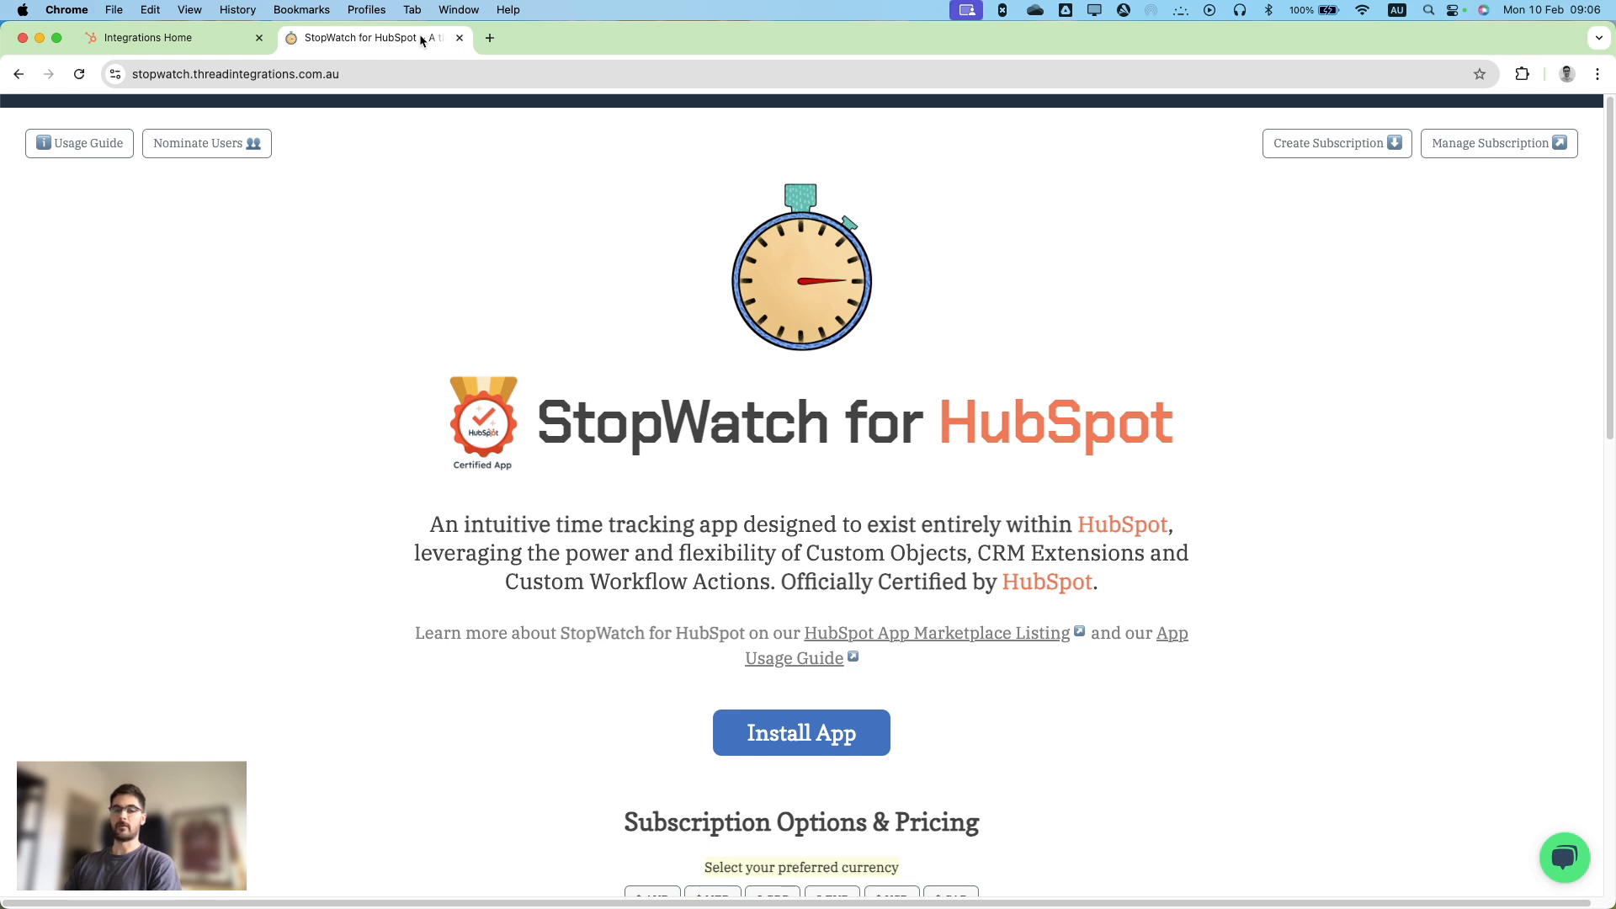
{"action": "scroll", "coordinate": [1265, 299], "scroll_direction": "down", "scroll_amount": 2}
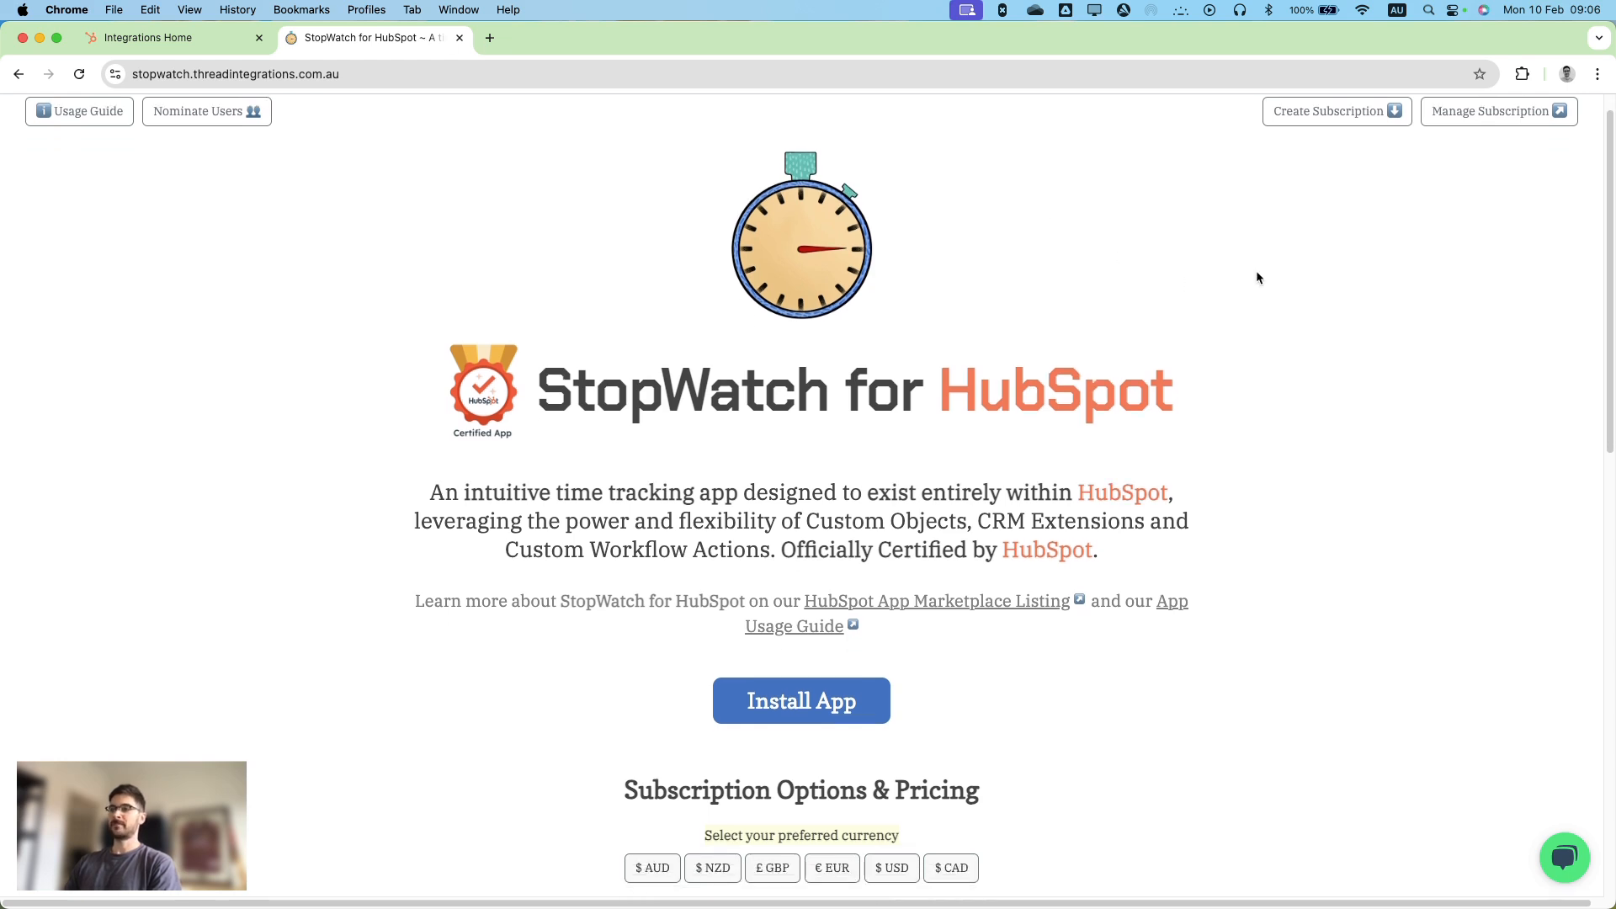
{"action": "scroll", "coordinate": [1256, 270], "scroll_direction": "down", "scroll_amount": 4}
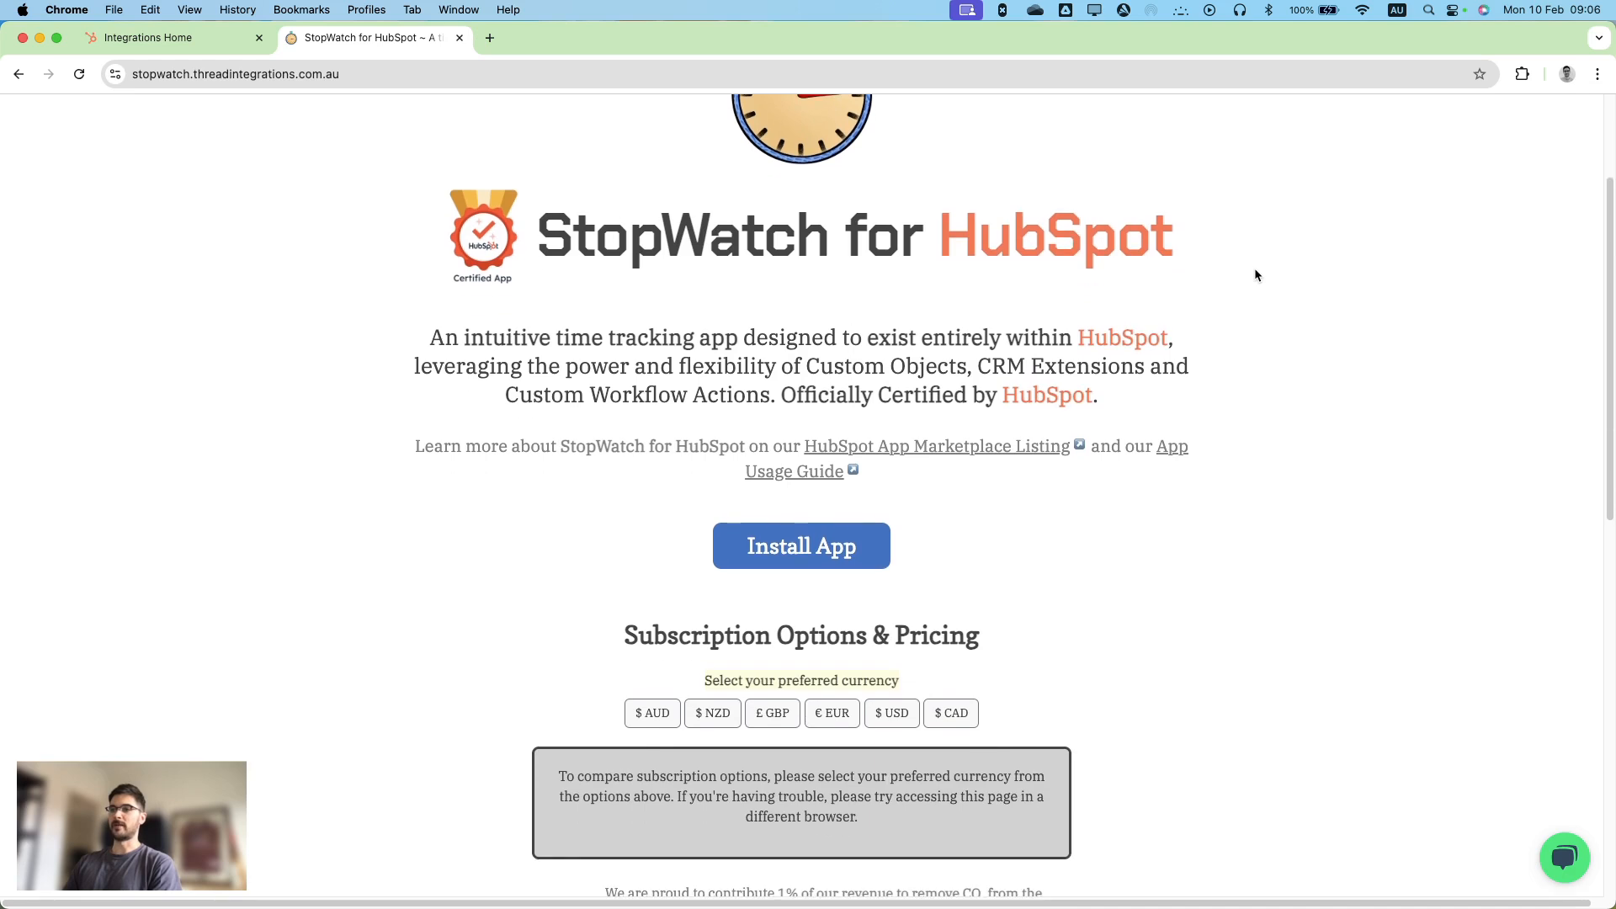
{"action": "scroll", "coordinate": [1255, 275], "scroll_direction": "down", "scroll_amount": 1}
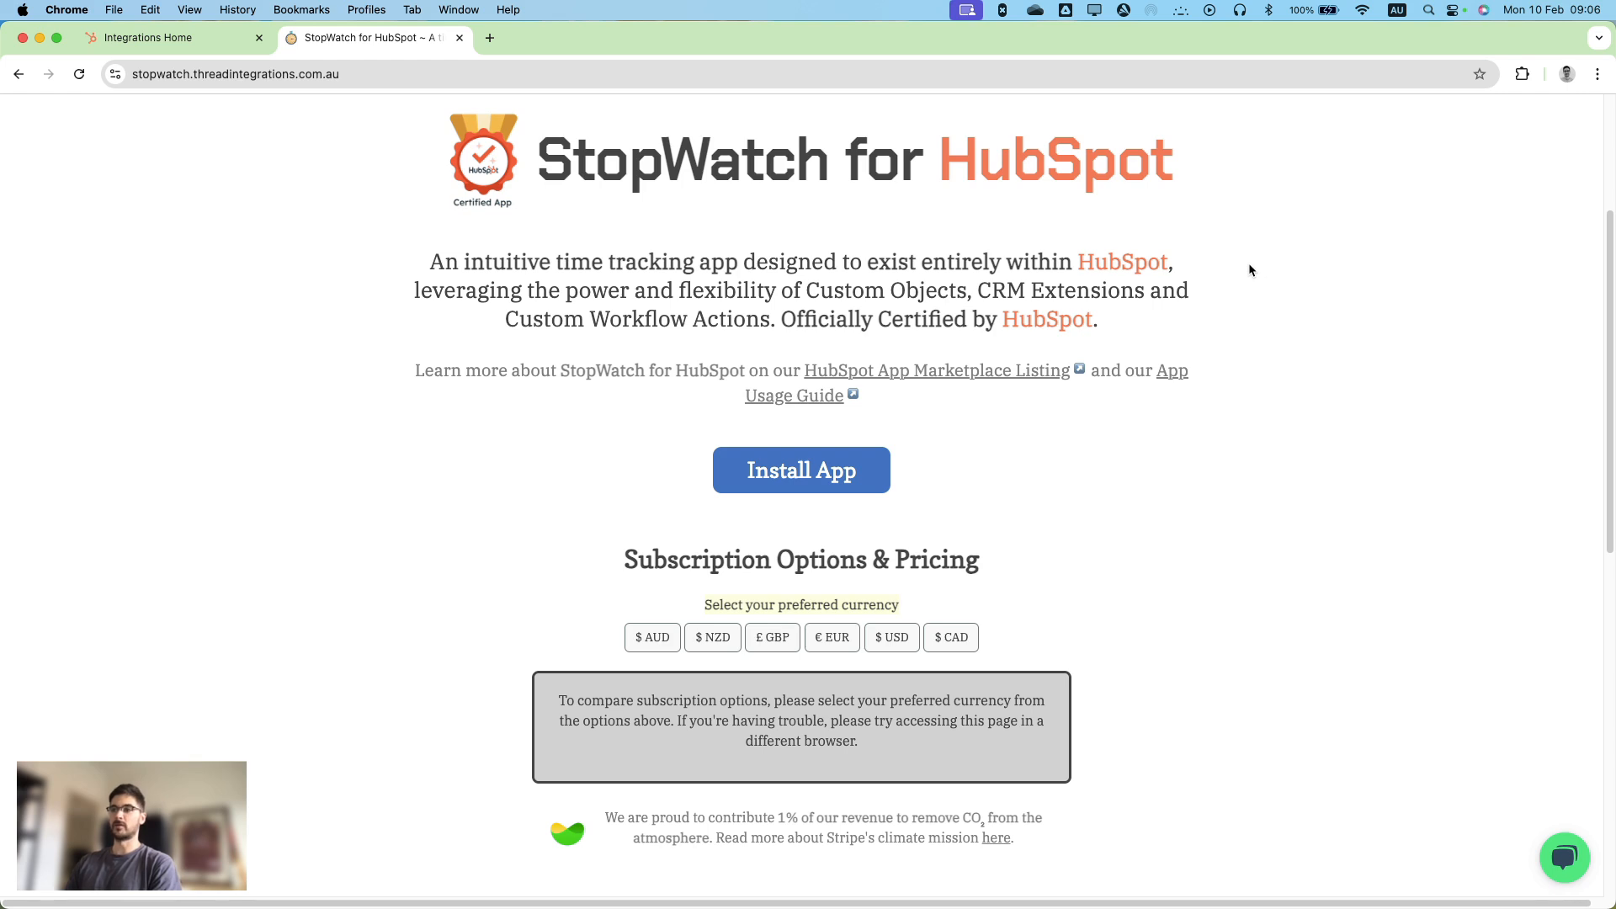
{"action": "scroll", "coordinate": [1100, 403], "scroll_direction": "down", "scroll_amount": 1}
{"action": "scroll", "coordinate": [1241, 425], "scroll_direction": "down", "scroll_amount": 2}
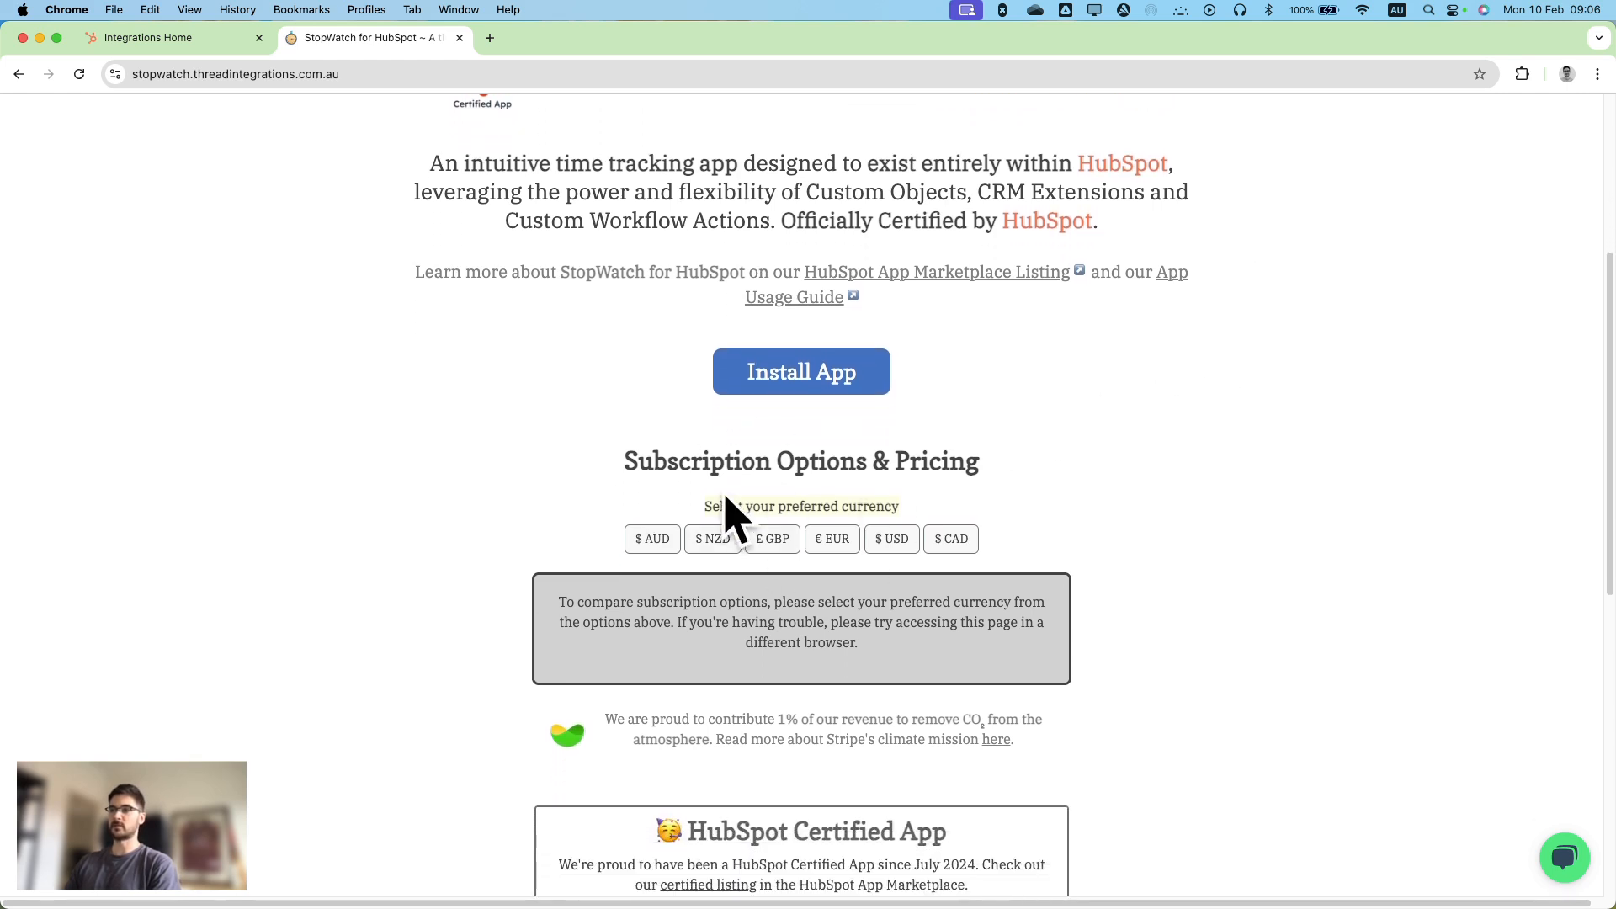
Show the subscription pricing in AUD and review the monthly StopWatch Team and StopWatch Unlimited plans.
{"action": "scroll", "coordinate": [892, 539], "scroll_direction": "down", "scroll_amount": 1}
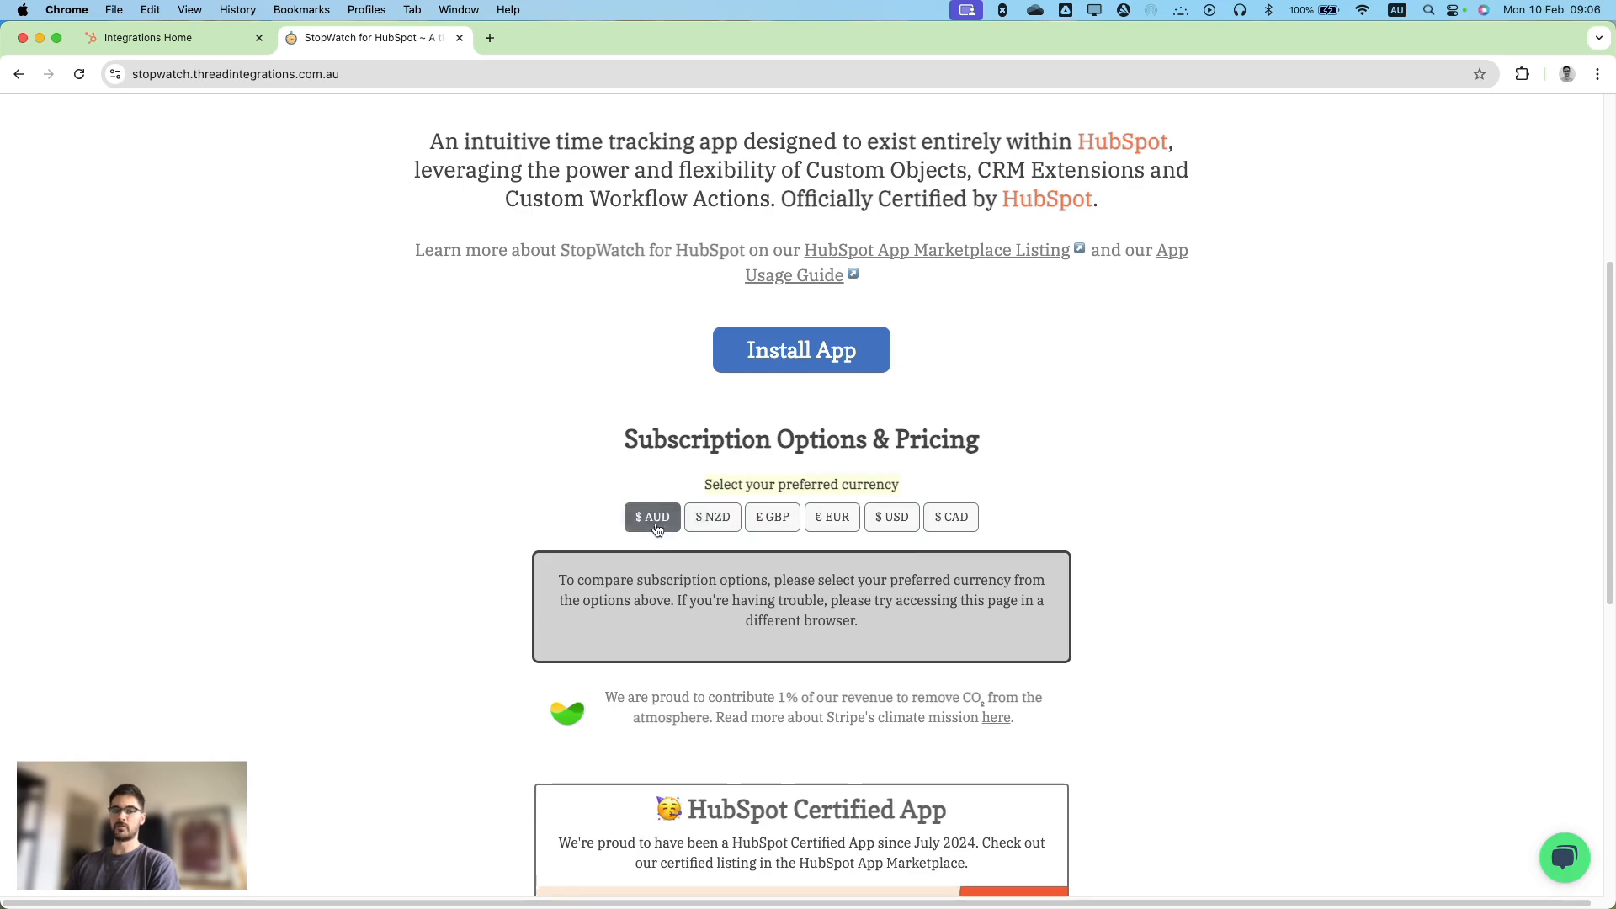
{"action": "left_click", "coordinate": [659, 529]}
{"action": "scroll", "coordinate": [1343, 357], "scroll_direction": "down", "scroll_amount": 2}
{"action": "scroll", "coordinate": [1303, 352], "scroll_direction": "down", "scroll_amount": 5}
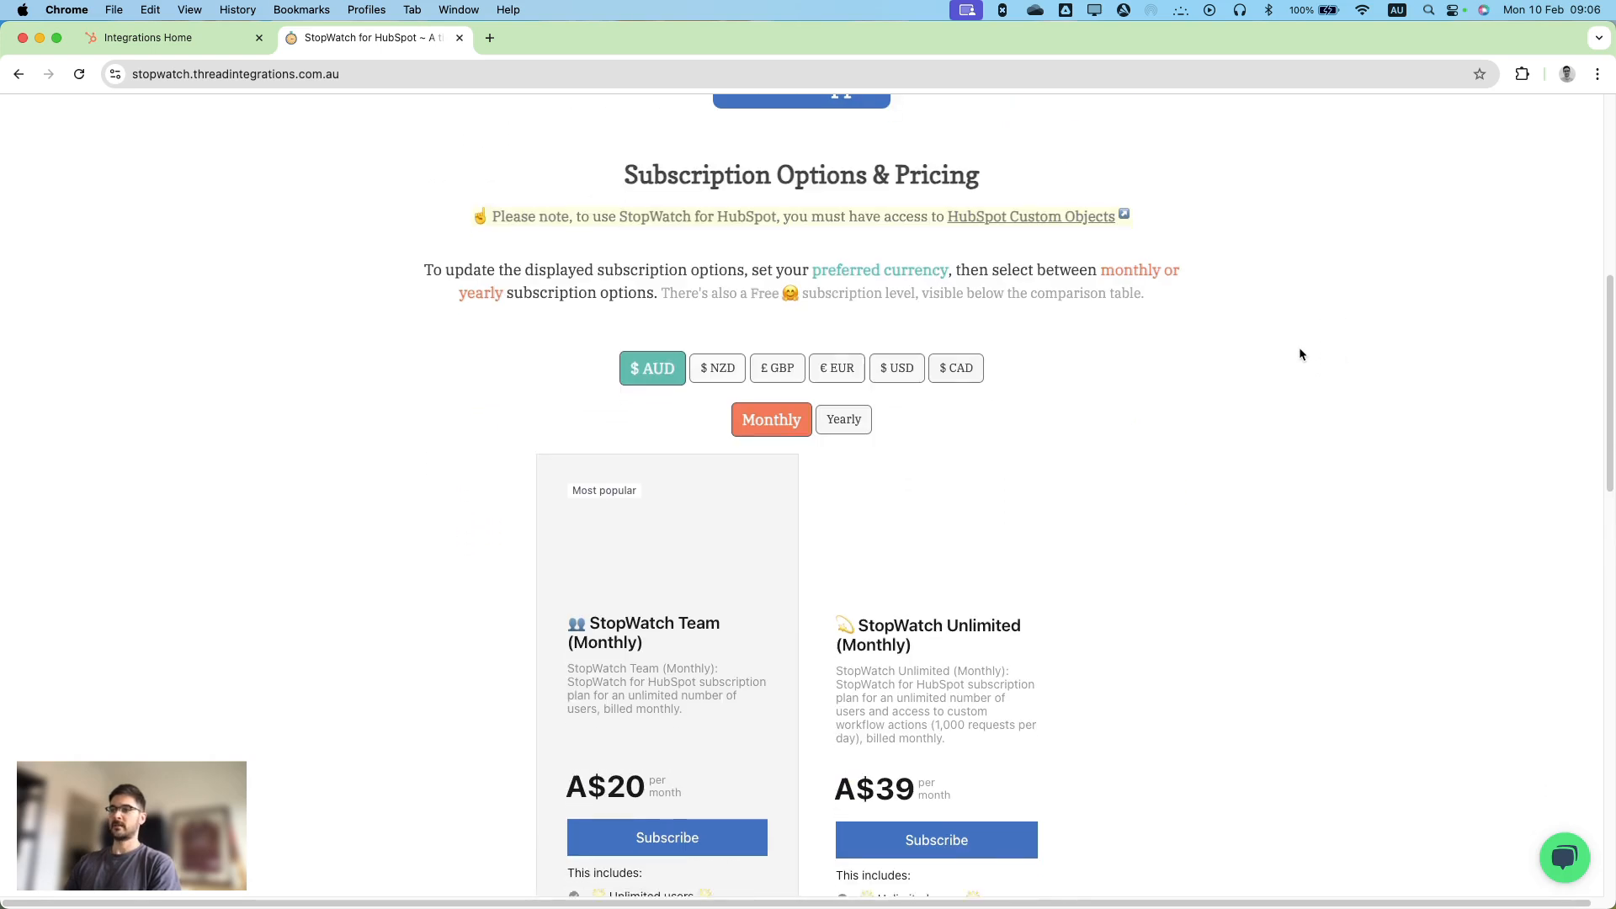